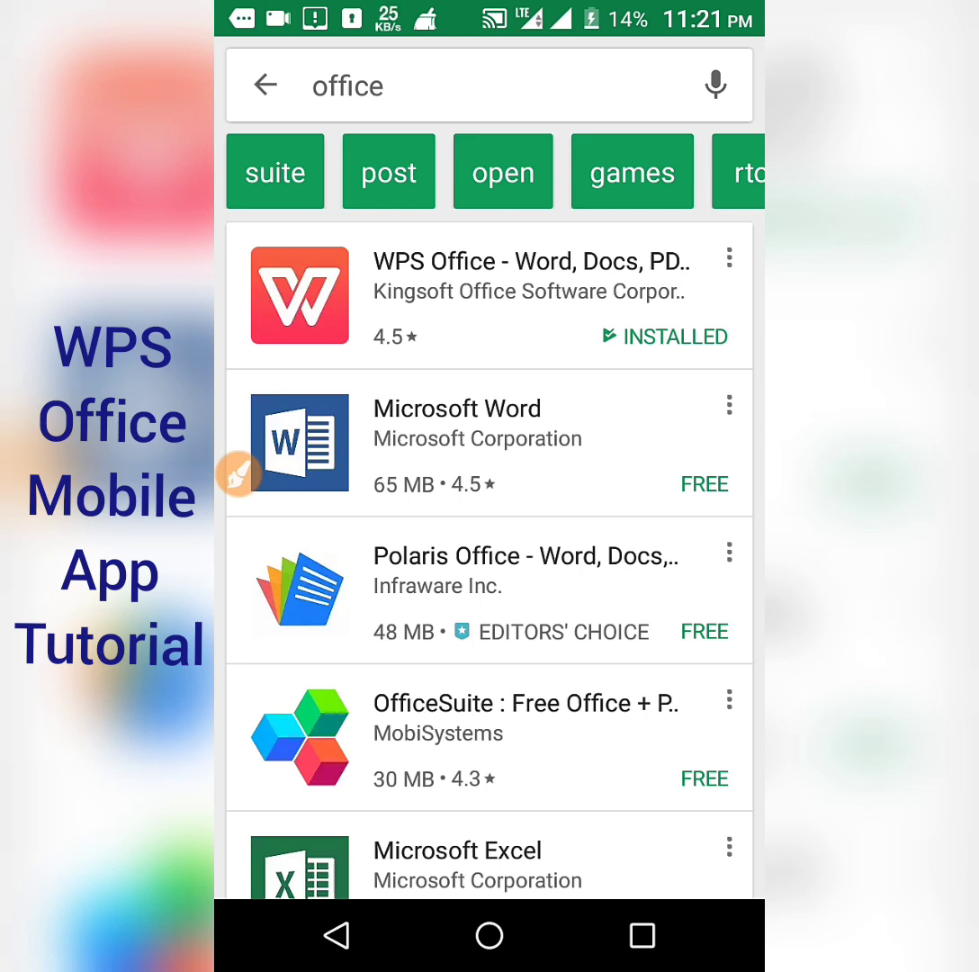
Scroll through the 'office' results and circle the Microsoft Excel entry.
{"action": "scroll", "coordinate": [551, 495], "scroll_direction": "down", "scroll_amount": 5}
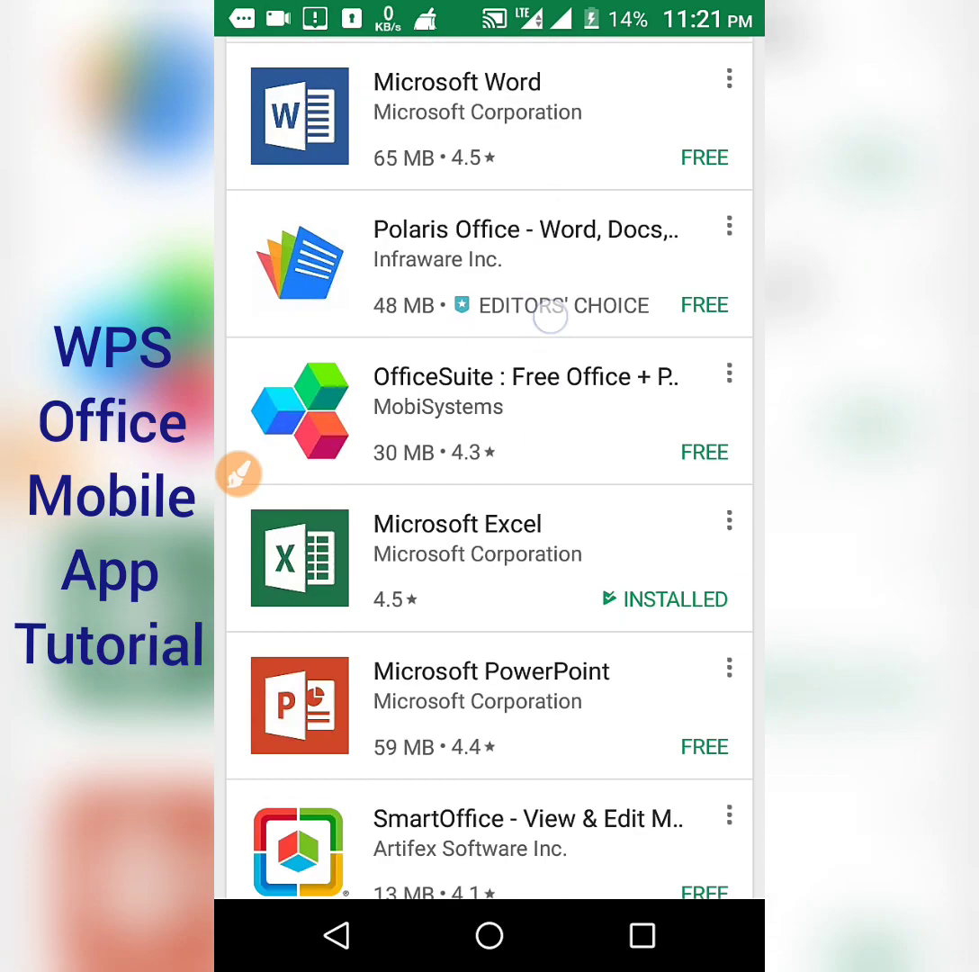
{"action": "scroll", "coordinate": [513, 297], "scroll_direction": "up", "scroll_amount": 3}
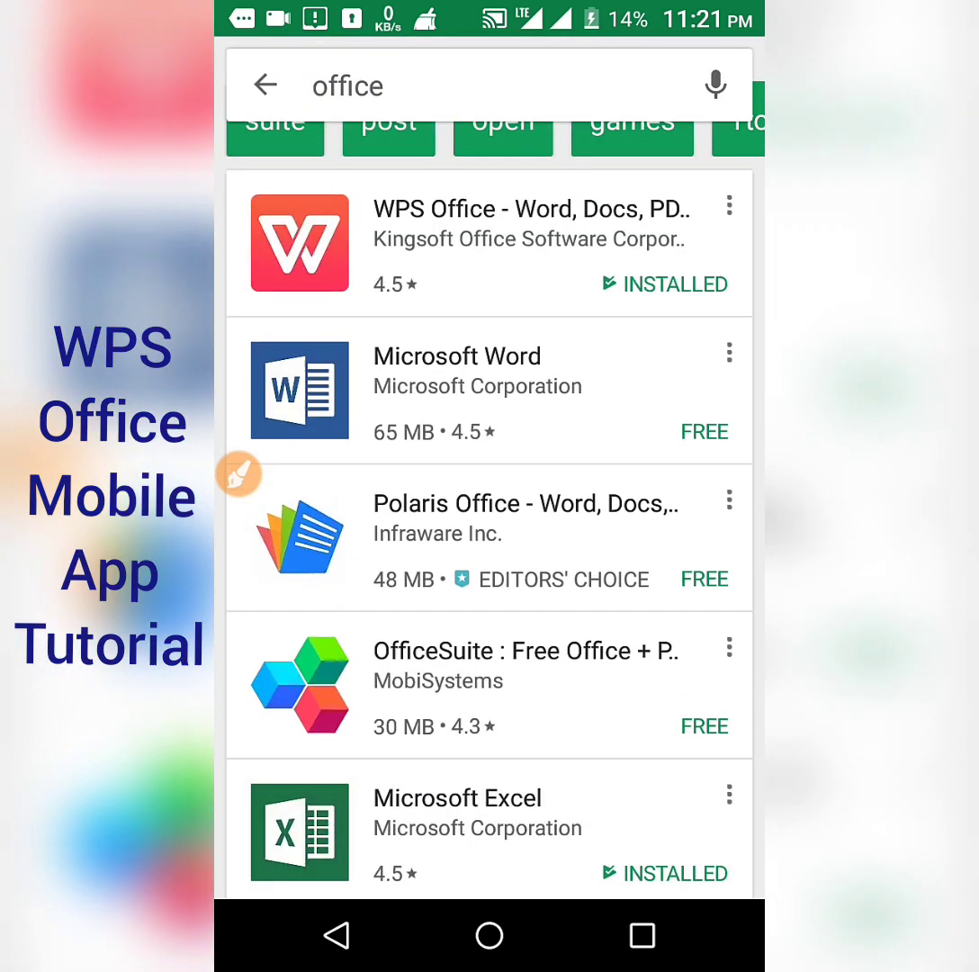
{"action": "scroll", "coordinate": [520, 413], "scroll_direction": "down", "scroll_amount": 6}
{"action": "scroll", "coordinate": [504, 360], "scroll_direction": "up", "scroll_amount": 5}
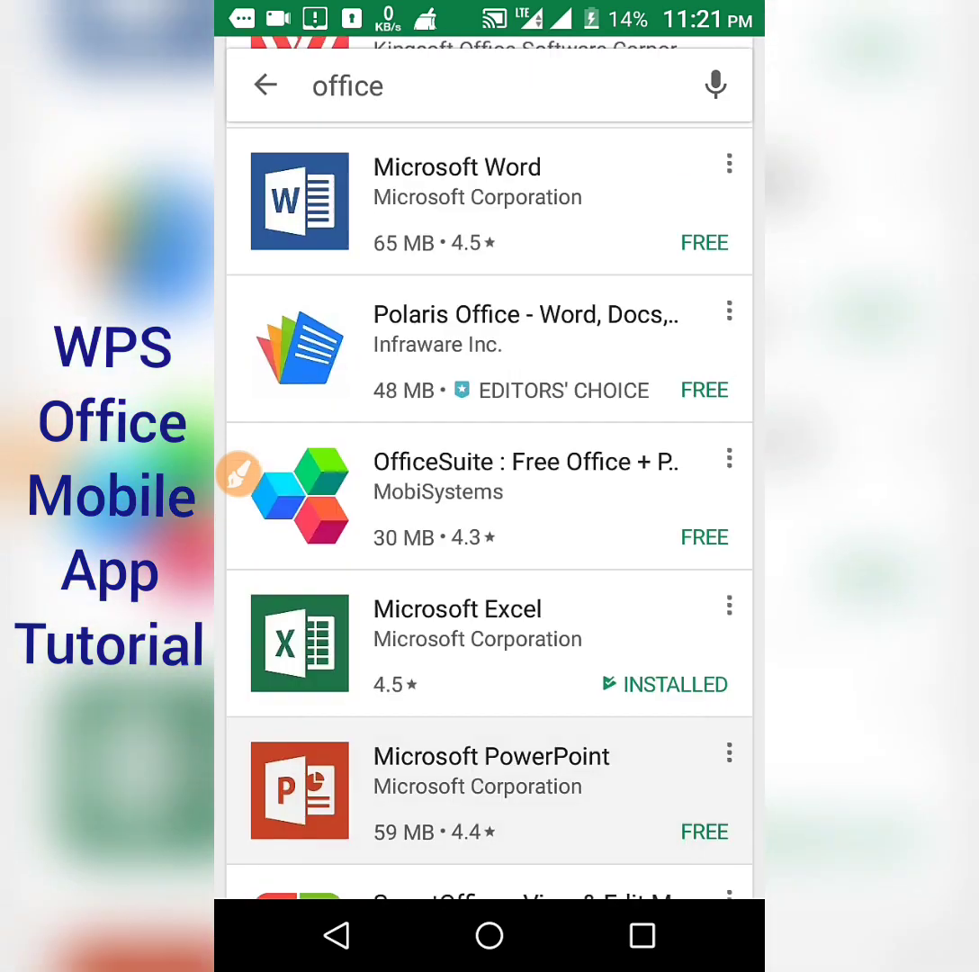
{"action": "scroll", "coordinate": [499, 630], "scroll_direction": "down", "scroll_amount": 3}
{"action": "scroll", "coordinate": [239, 476], "scroll_direction": "down", "scroll_amount": 2}
{"action": "scroll", "coordinate": [238, 475], "scroll_direction": "down", "scroll_amount": 2}
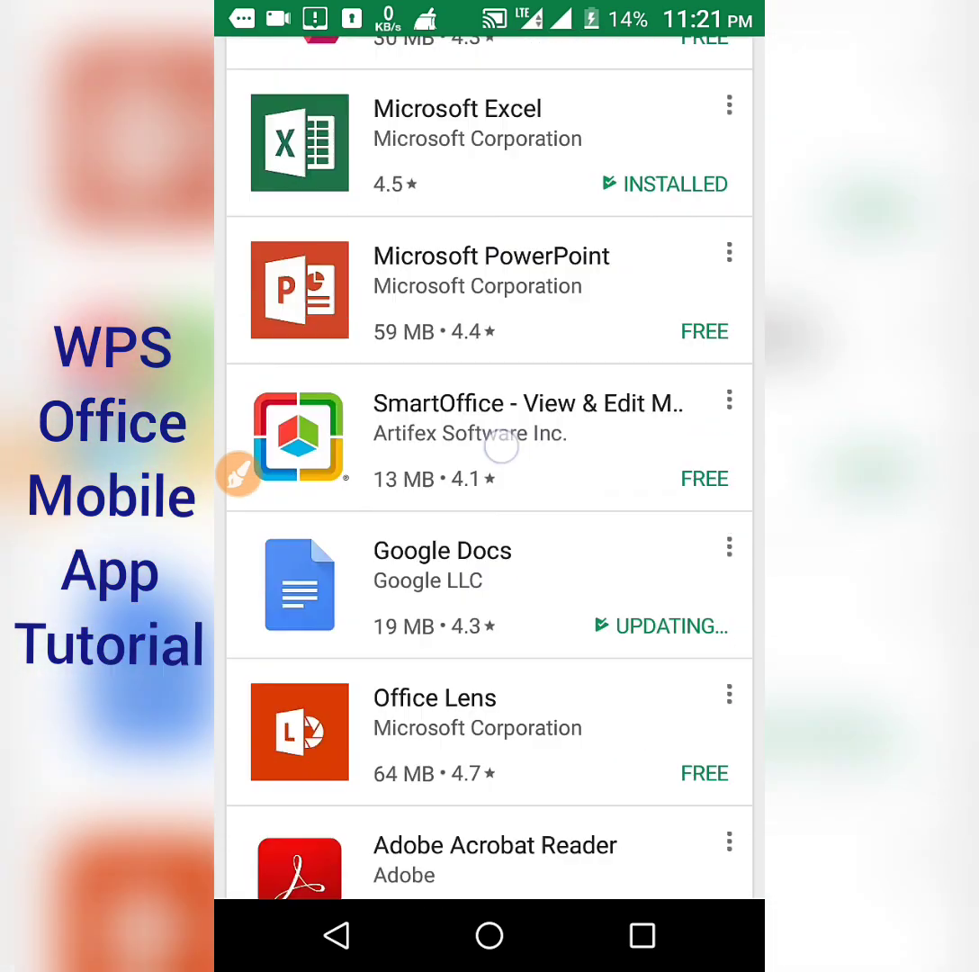
{"action": "scroll", "coordinate": [238, 475], "scroll_direction": "down", "scroll_amount": 3}
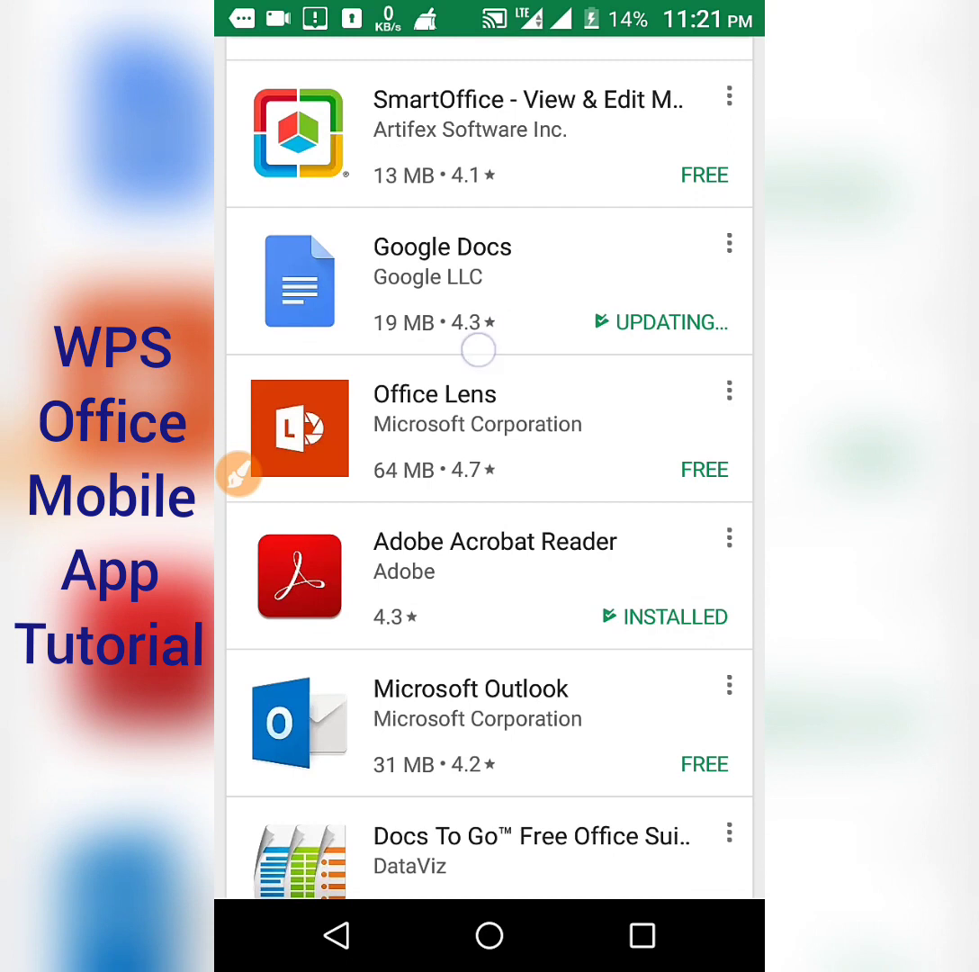
{"action": "scroll", "coordinate": [478, 350], "scroll_direction": "up", "scroll_amount": 4}
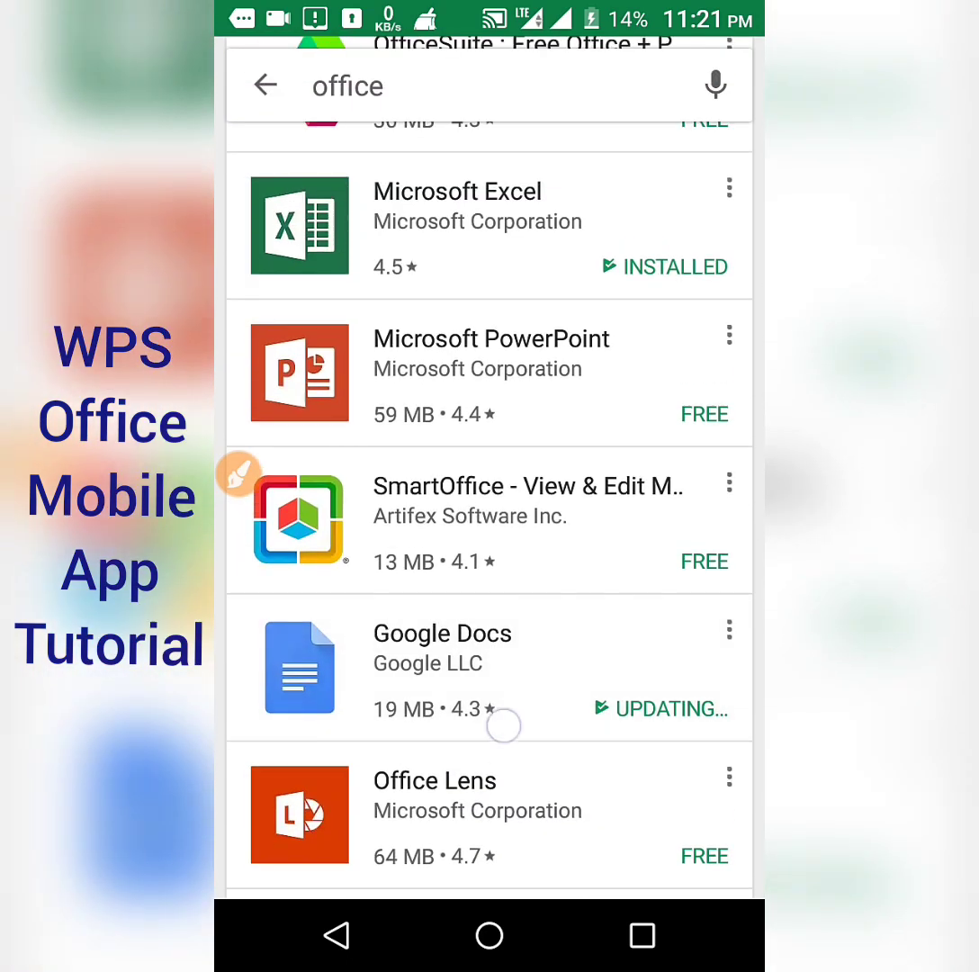
{"action": "scroll", "coordinate": [504, 725], "scroll_direction": "down", "scroll_amount": 5}
{"action": "scroll", "coordinate": [520, 428], "scroll_direction": "down", "scroll_amount": 3}
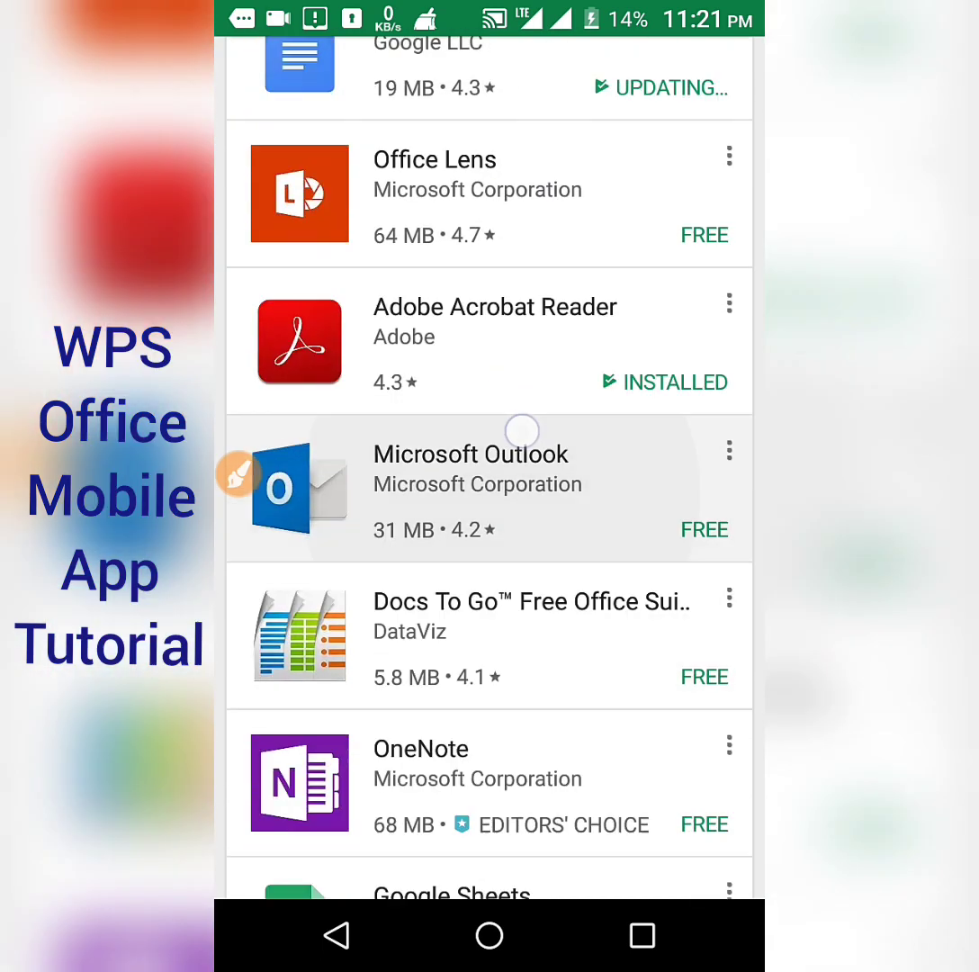
{"action": "scroll", "coordinate": [482, 567], "scroll_direction": "up", "scroll_amount": 2}
{"action": "scroll", "coordinate": [482, 567], "scroll_direction": "up", "scroll_amount": 3}
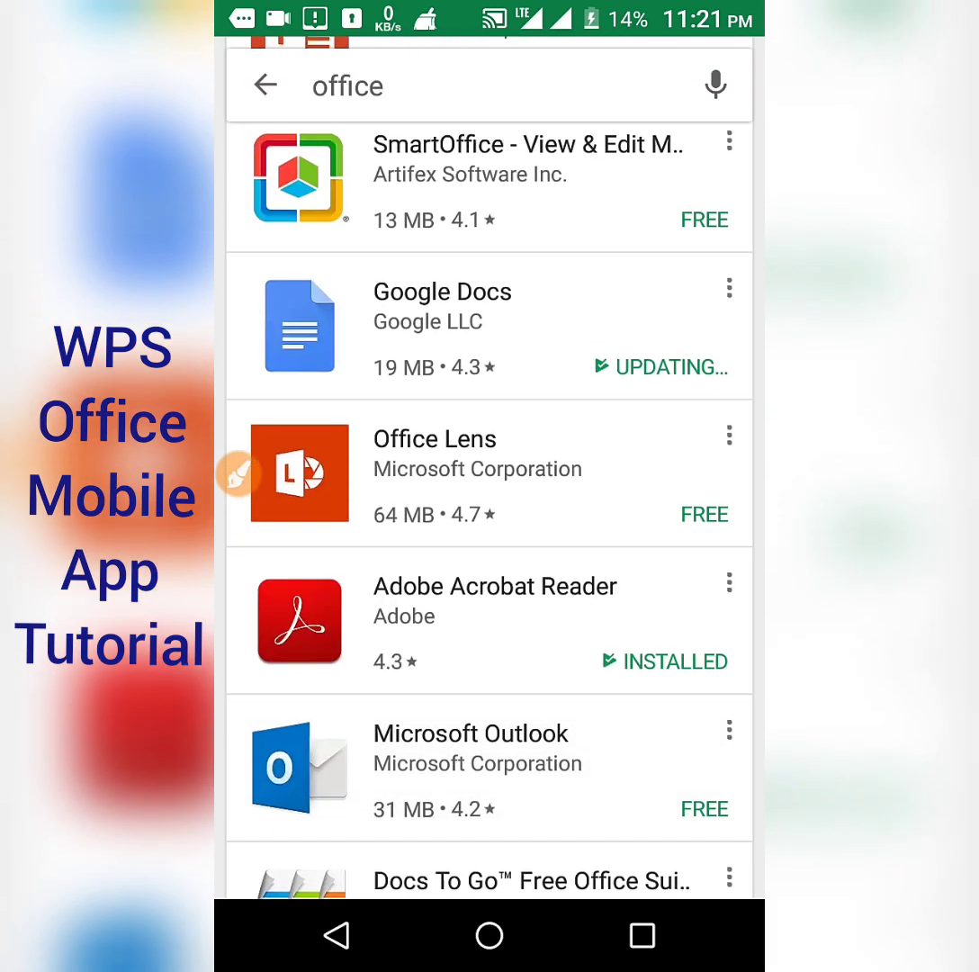
{"action": "scroll", "coordinate": [472, 444], "scroll_direction": "up", "scroll_amount": 4}
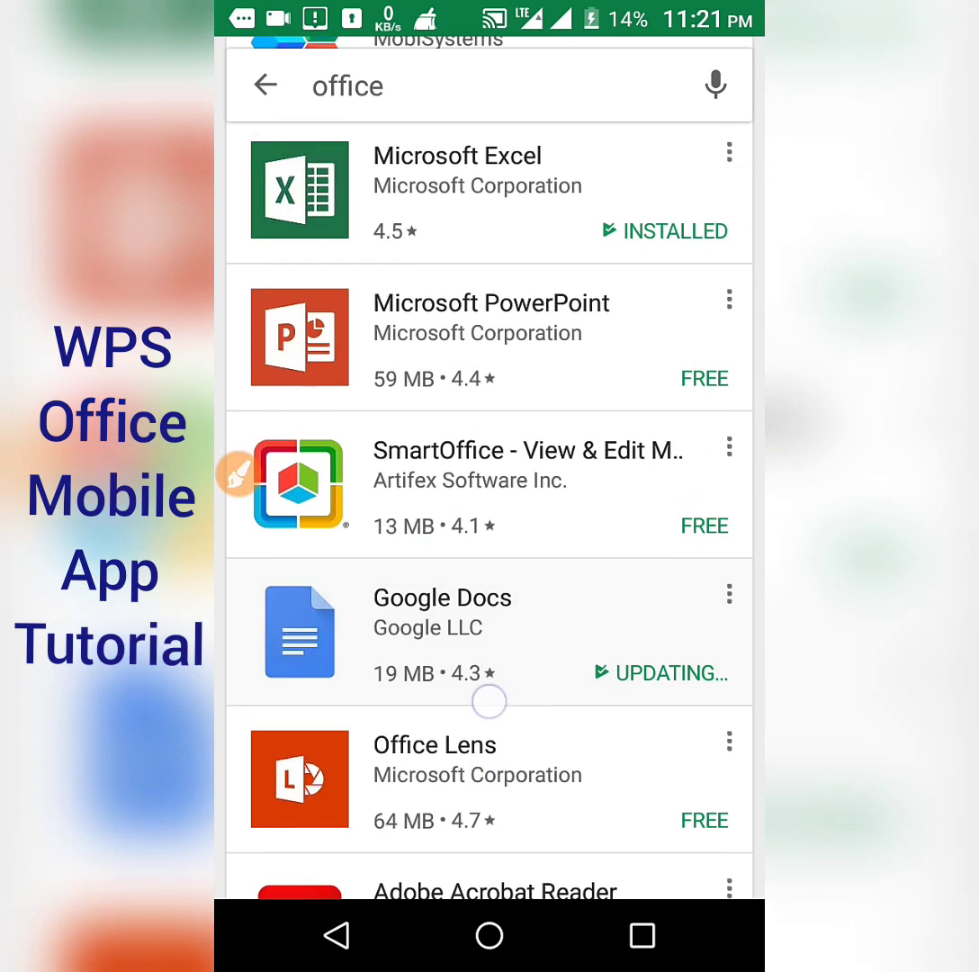
{"action": "scroll", "coordinate": [490, 640], "scroll_direction": "down", "scroll_amount": 5}
{"action": "scroll", "coordinate": [505, 356], "scroll_direction": "down", "scroll_amount": 3}
{"action": "scroll", "coordinate": [238, 474], "scroll_direction": "up", "scroll_amount": 3}
{"action": "scroll", "coordinate": [237, 472], "scroll_direction": "up", "scroll_amount": 5}
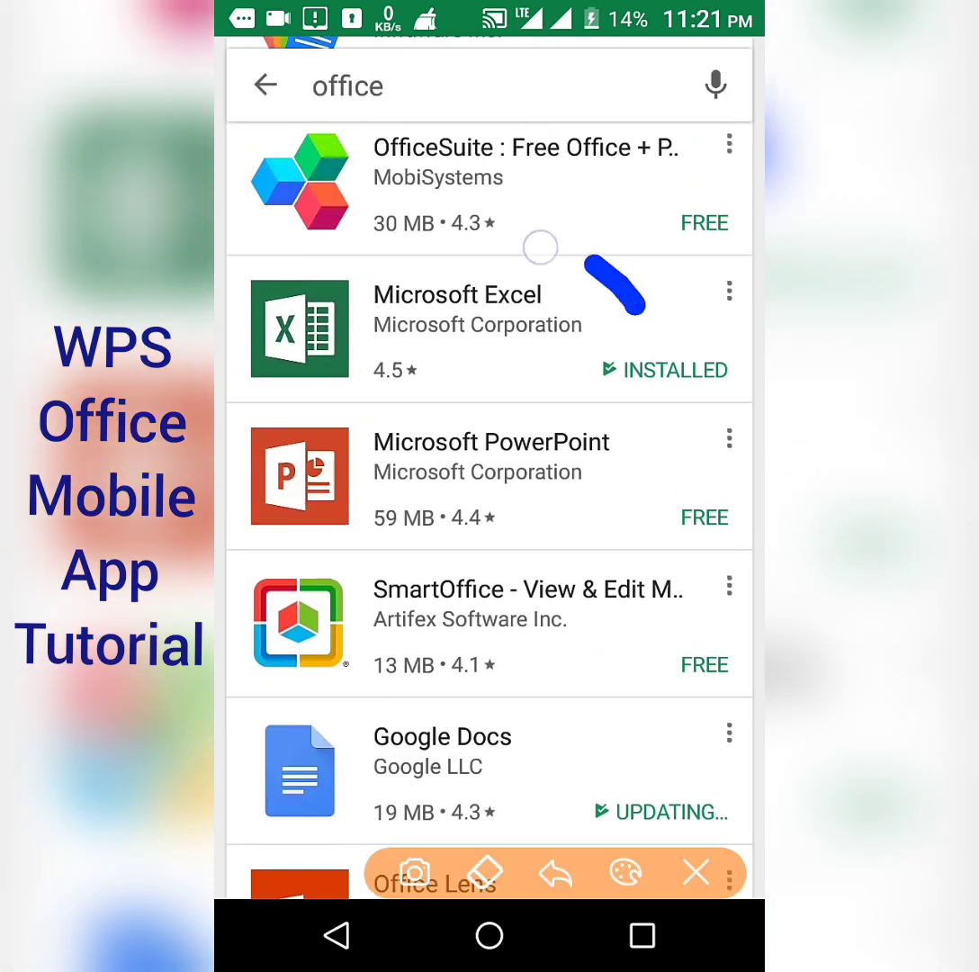
{"action": "mouse_move", "coordinate": [540, 246]}
{"action": "left_mouse_down"}
{"action": "mouse_move", "coordinate": [258, 389]}
{"action": "mouse_move", "coordinate": [633, 283]}
{"action": "left_mouse_up"}
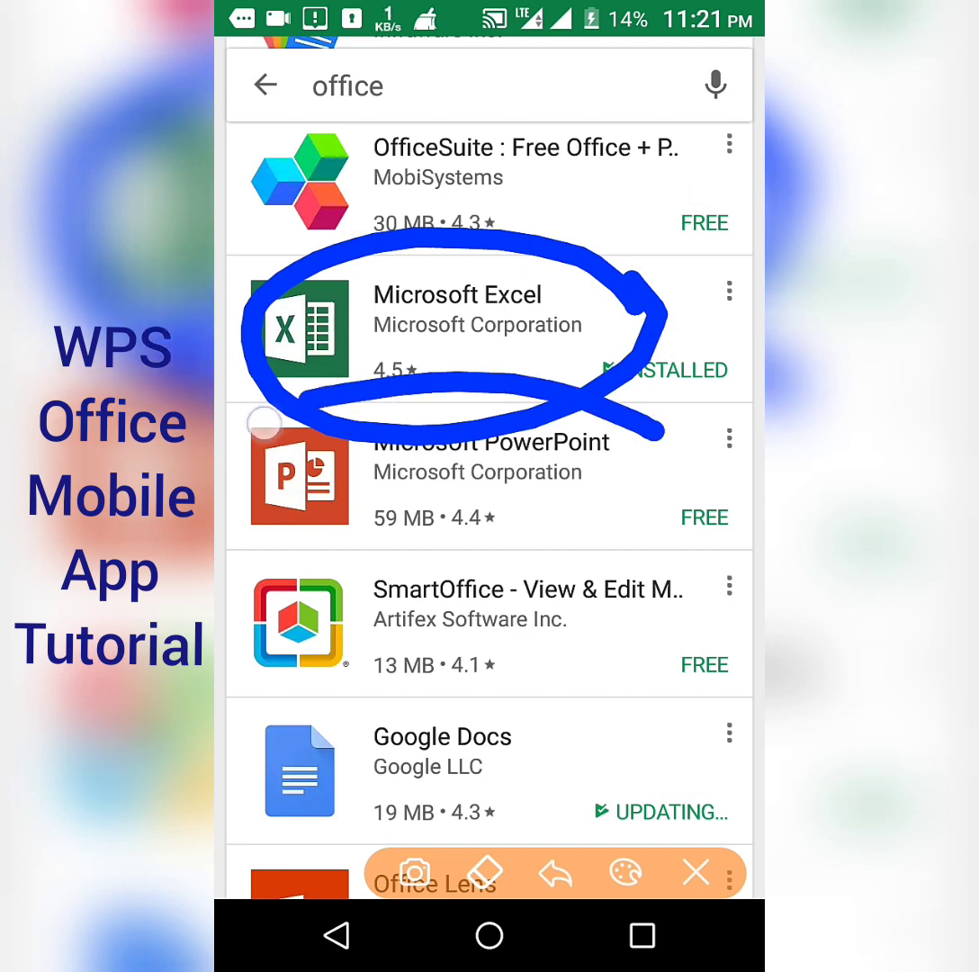
{"action": "left_click_drag", "start_coordinate": [621, 377], "coordinate": [666, 423]}
{"action": "left_click", "coordinate": [696, 872]}
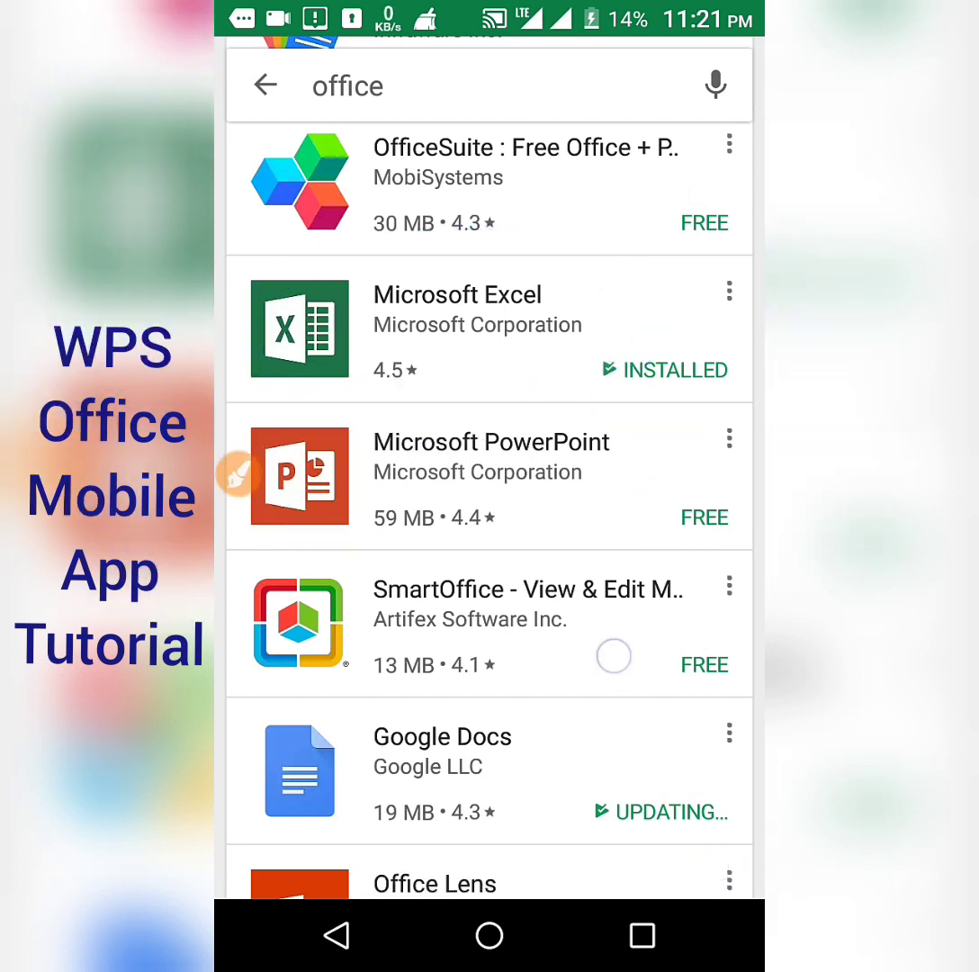
Circle the Google Slides result further down the list.
{"action": "left_click_drag", "start_coordinate": [612, 594], "coordinate": [618, 247]}
{"action": "left_click_drag", "start_coordinate": [543, 447], "coordinate": [543, 162]}
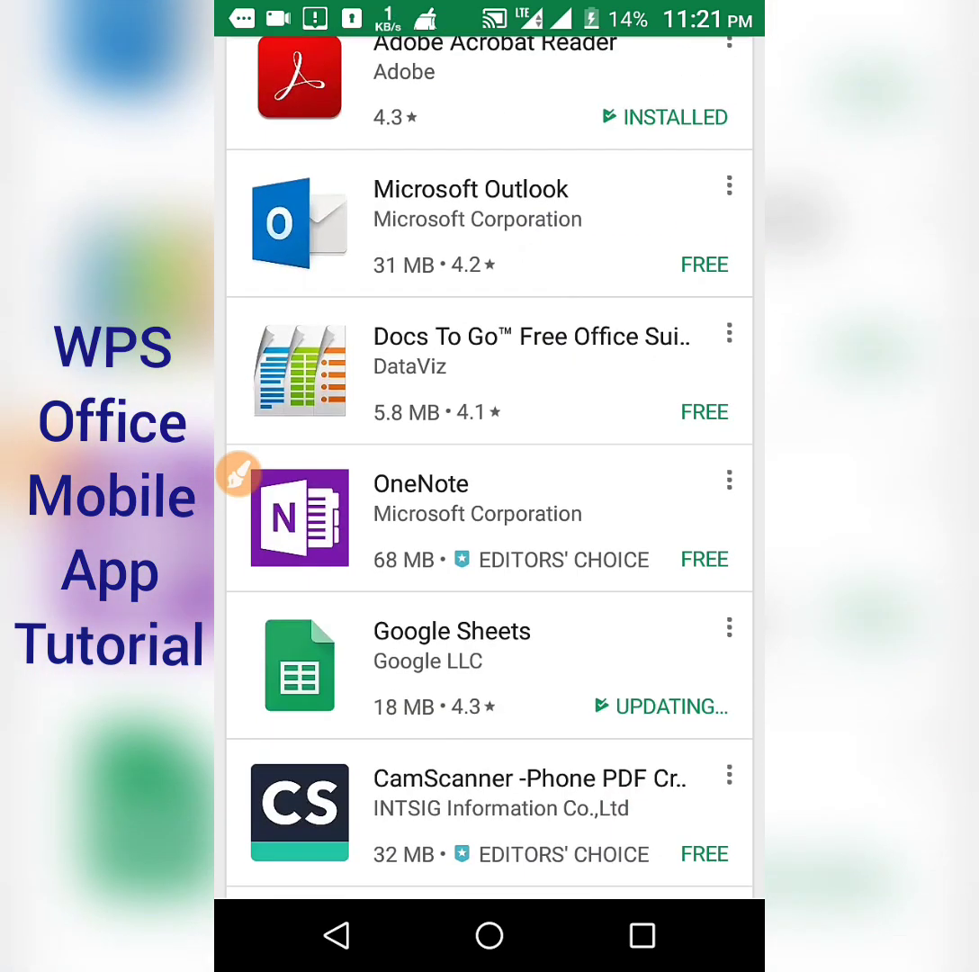
{"action": "left_click_drag", "start_coordinate": [504, 504], "coordinate": [498, 359]}
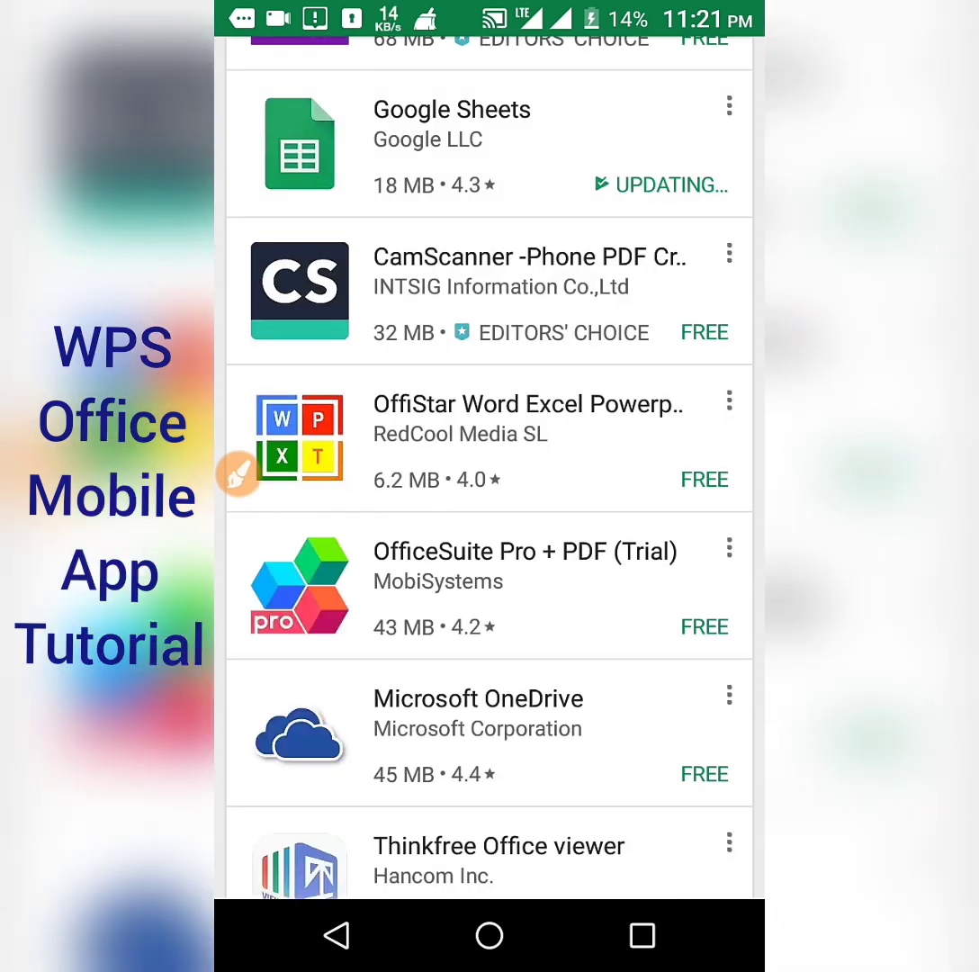
{"action": "left_click_drag", "start_coordinate": [452, 613], "coordinate": [525, 401]}
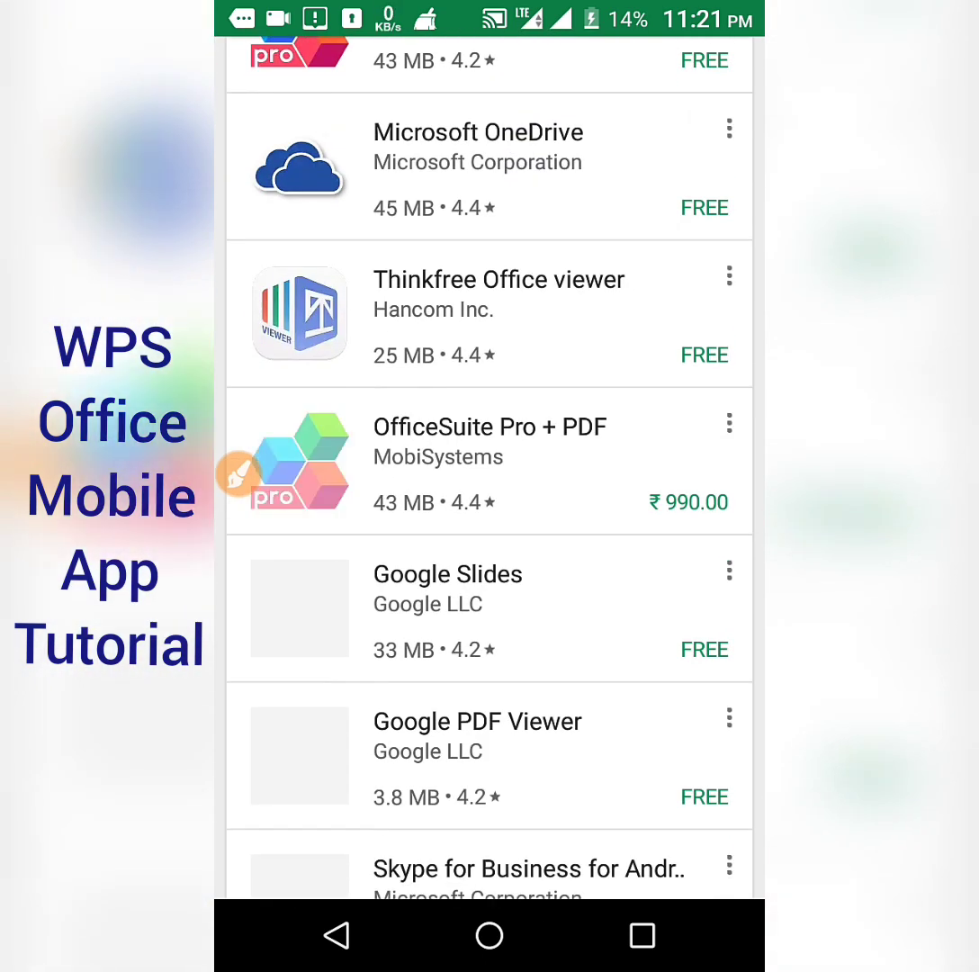
{"action": "left_click_drag", "start_coordinate": [545, 612], "coordinate": [546, 411]}
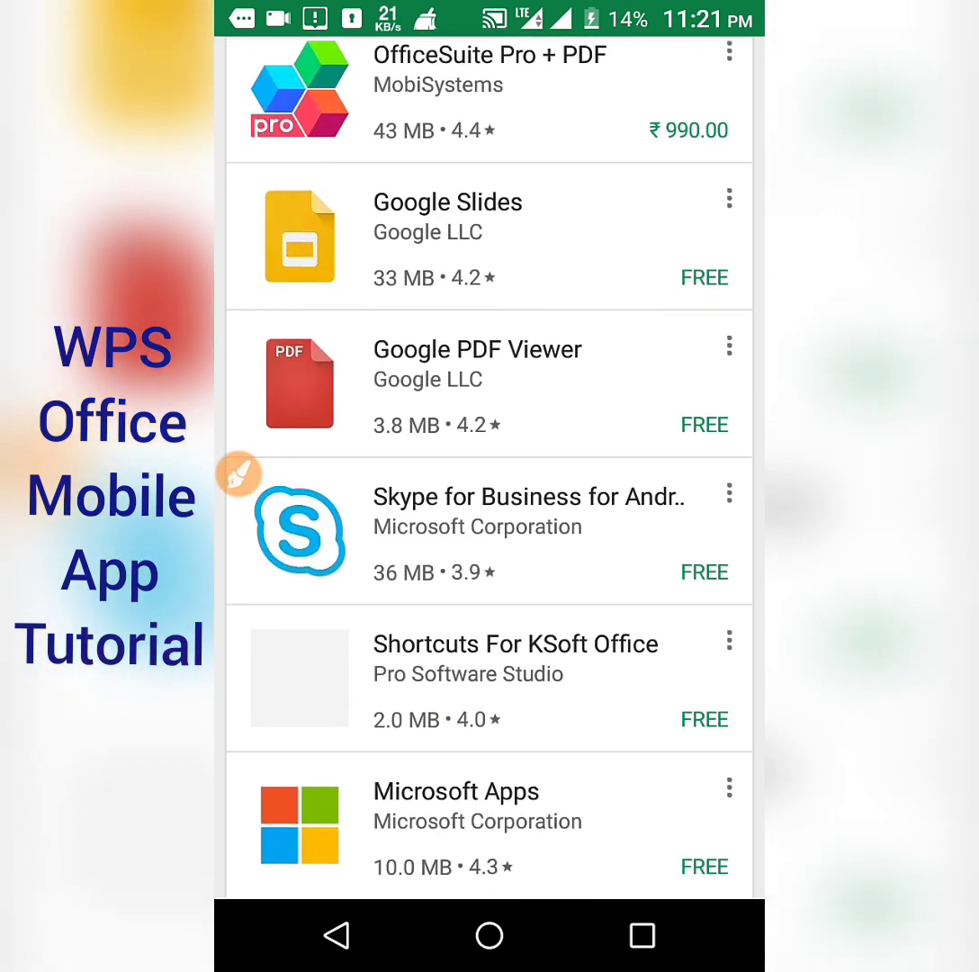
{"action": "left_click", "coordinate": [239, 474]}
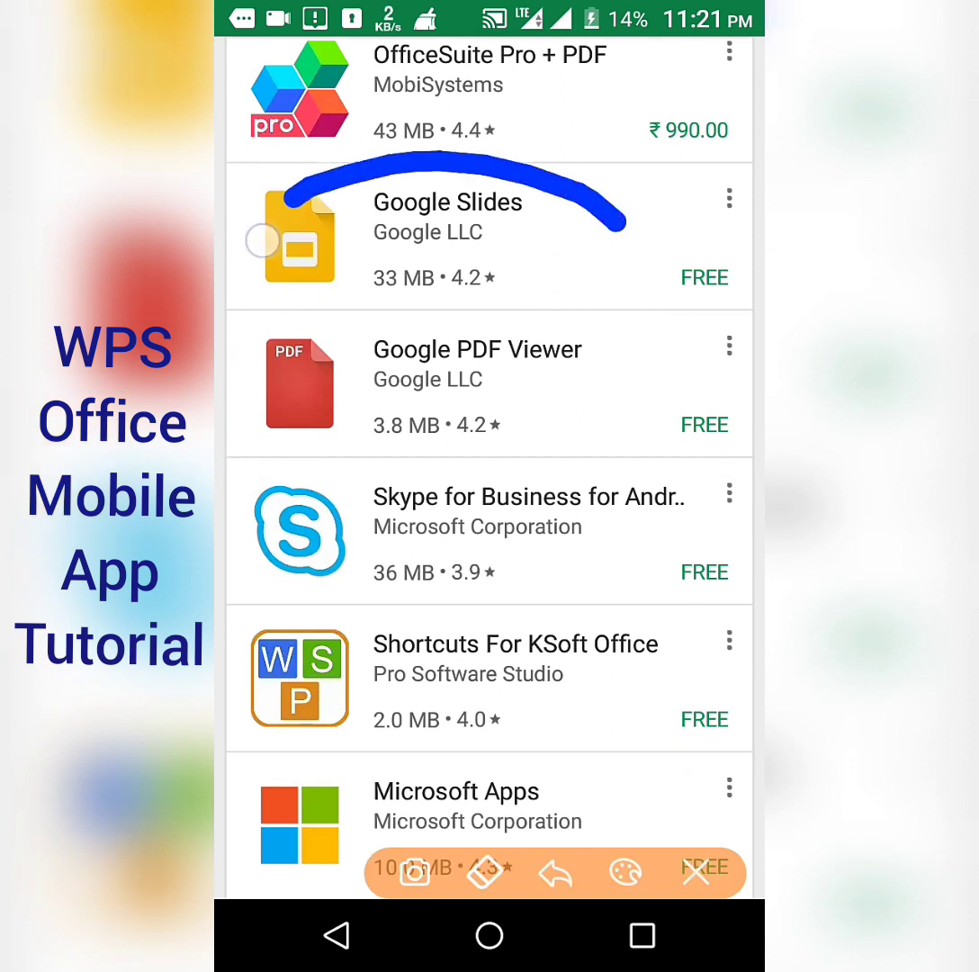
{"action": "left_click_drag", "start_coordinate": [262, 239], "coordinate": [566, 215]}
{"action": "left_click", "coordinate": [696, 872]}
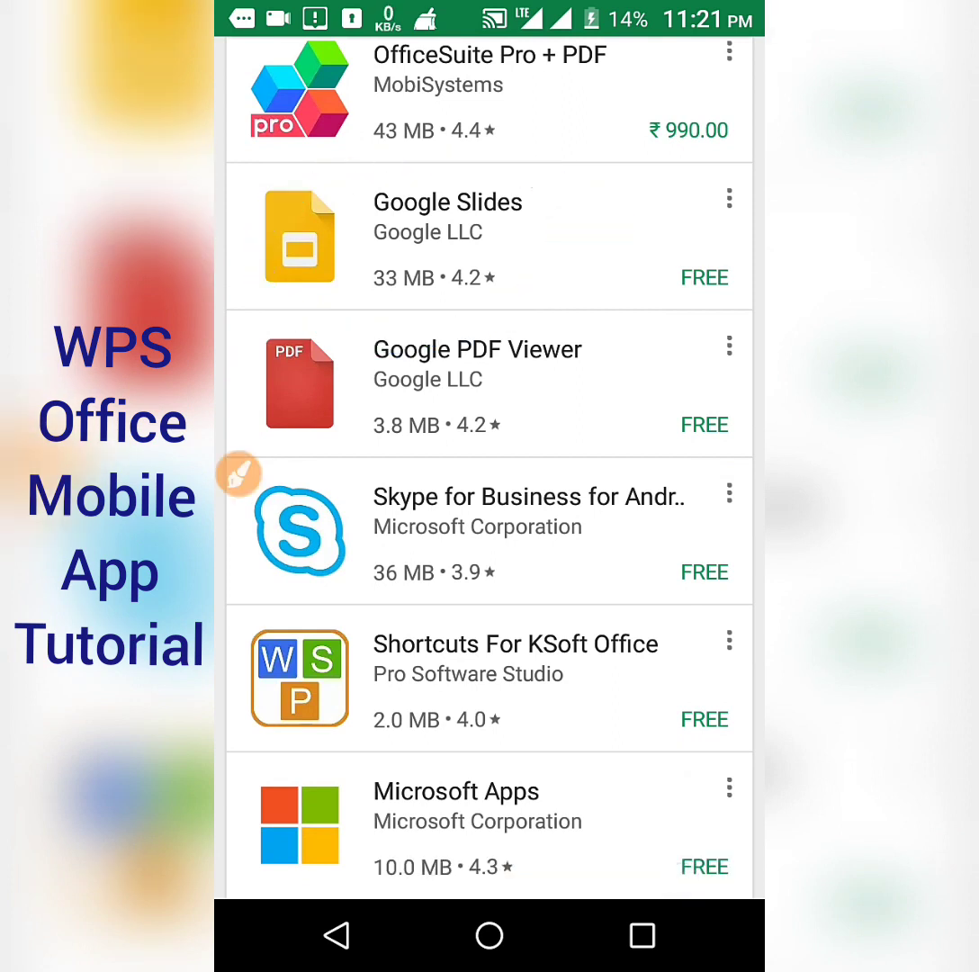
Circle the Microsoft Excel and Microsoft Word results, clearing each mark.
{"action": "scroll", "coordinate": [531, 499], "scroll_direction": "up", "scroll_amount": 15}
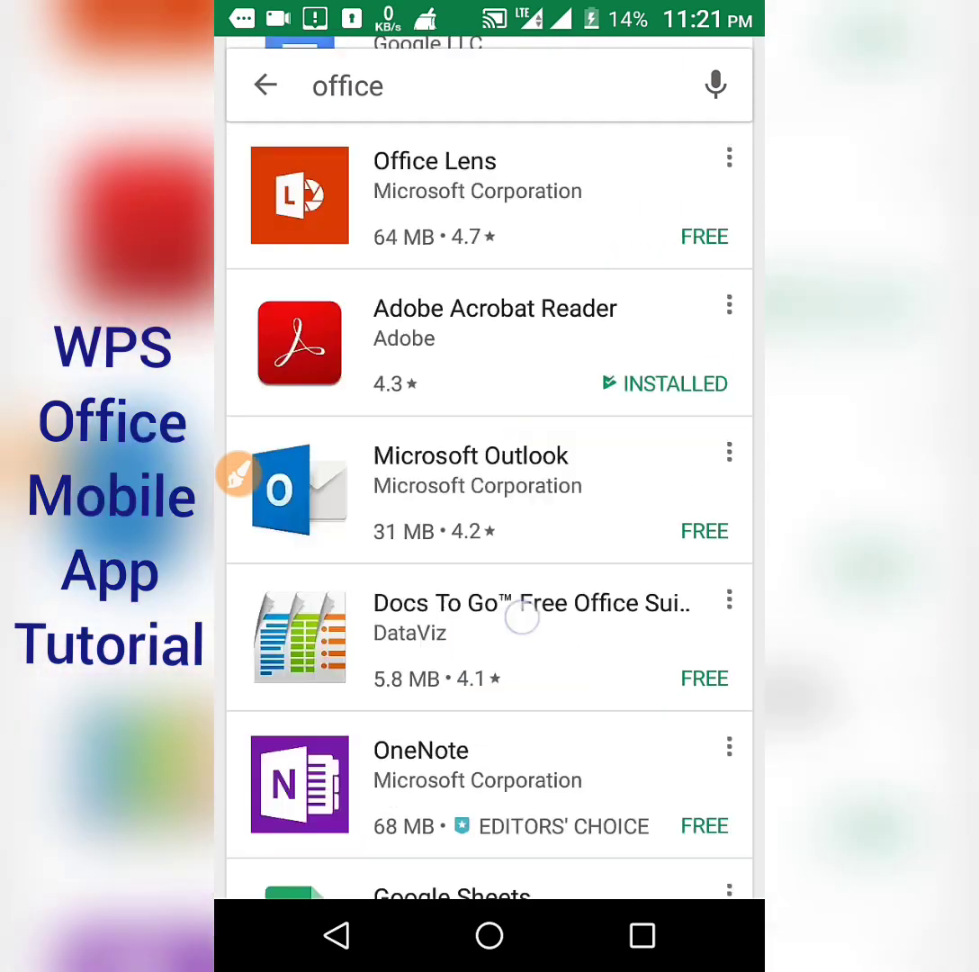
{"action": "scroll", "coordinate": [522, 617], "scroll_direction": "up", "scroll_amount": 10}
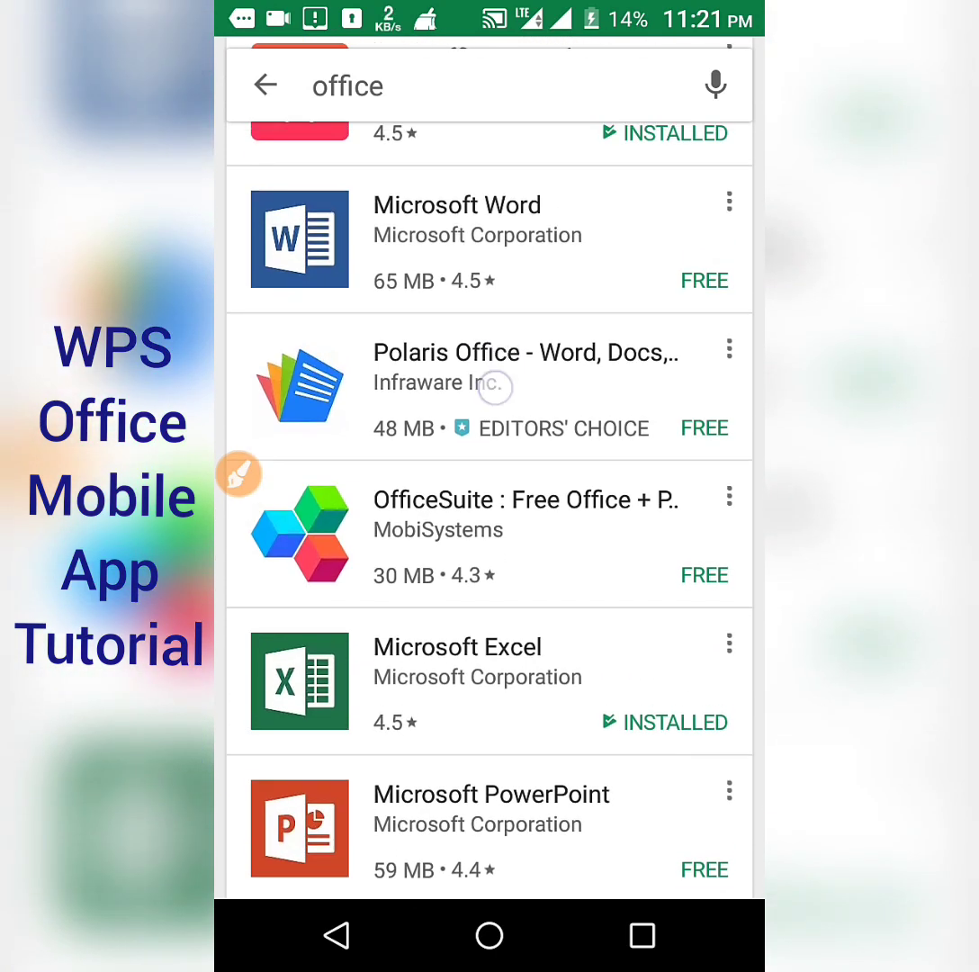
{"action": "scroll", "coordinate": [494, 387], "scroll_direction": "up", "scroll_amount": 3}
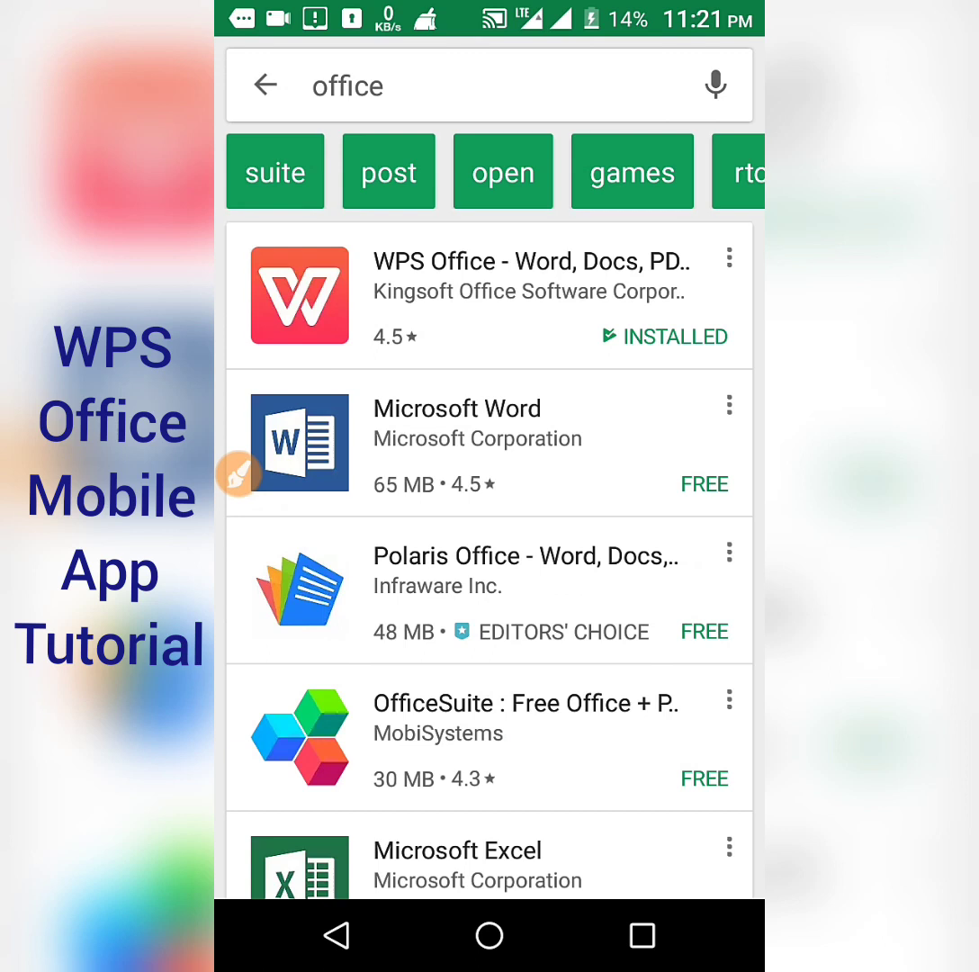
{"action": "scroll", "coordinate": [516, 525], "scroll_direction": "down", "scroll_amount": 3}
{"action": "scroll", "coordinate": [531, 332], "scroll_direction": "down", "scroll_amount": 5}
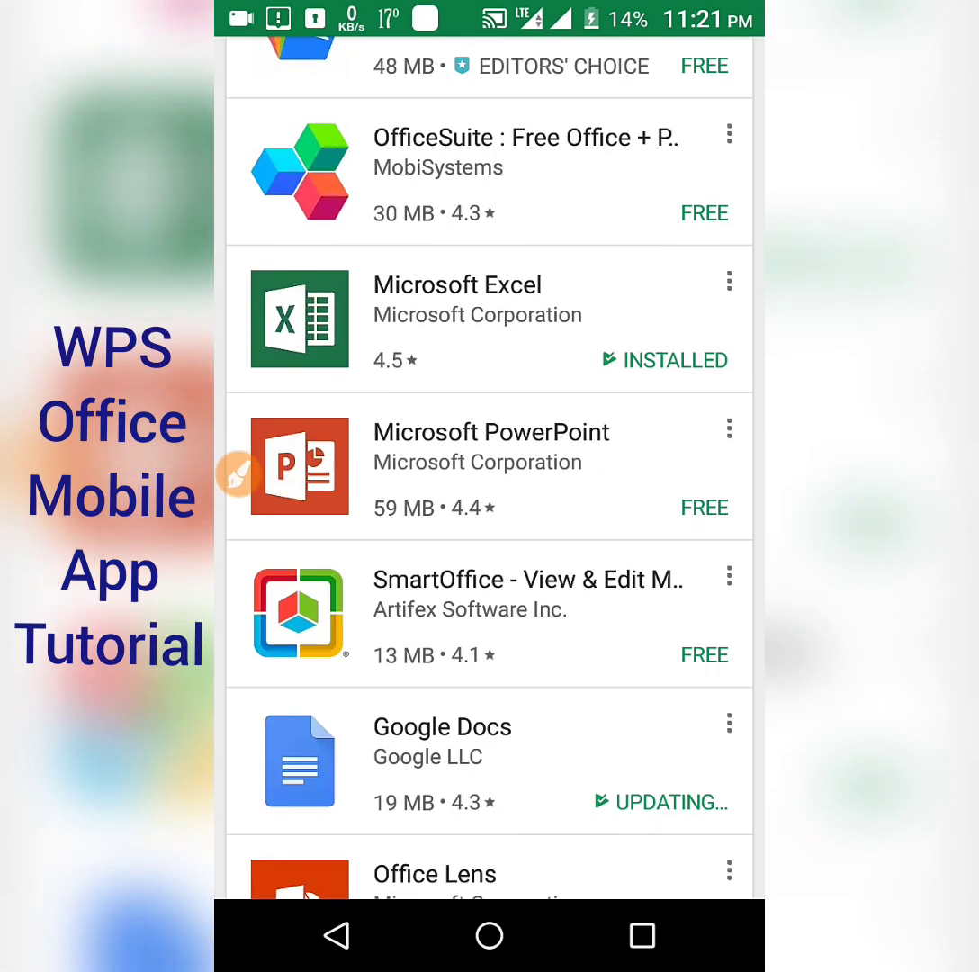
{"action": "left_click_drag", "start_coordinate": [635, 284], "coordinate": [414, 419]}
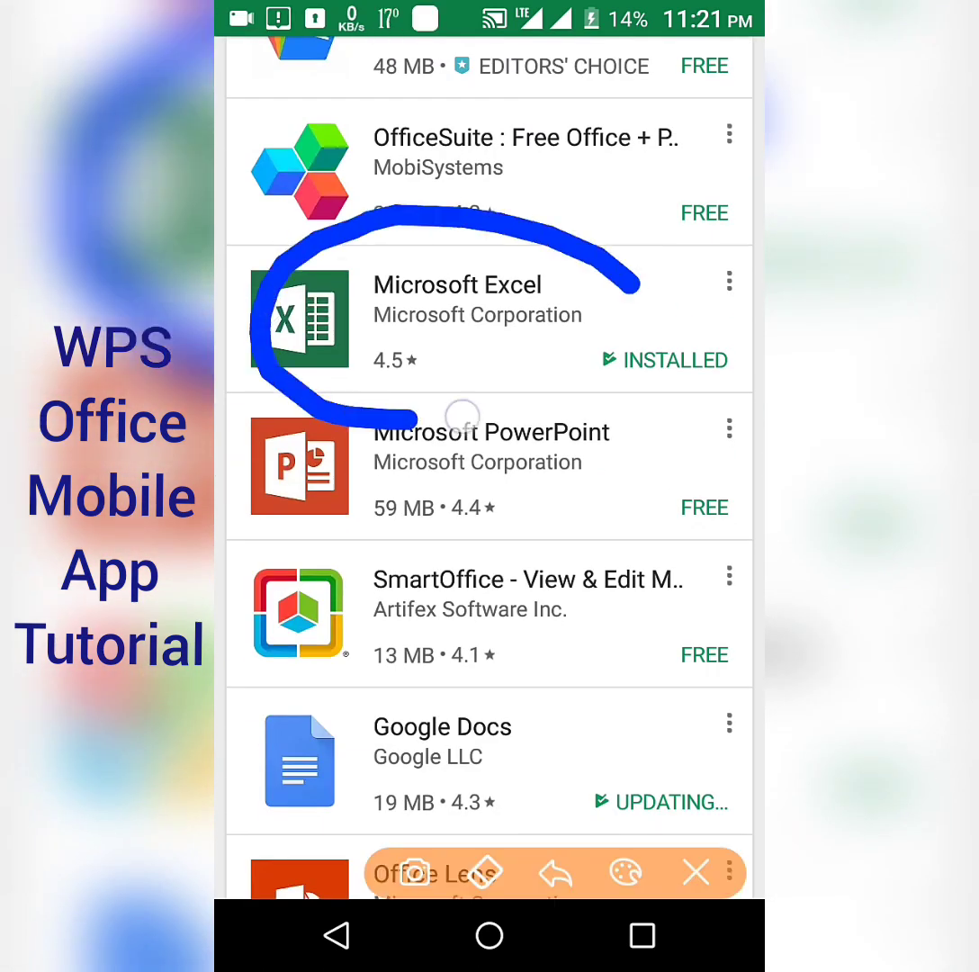
{"action": "left_click", "coordinate": [706, 867]}
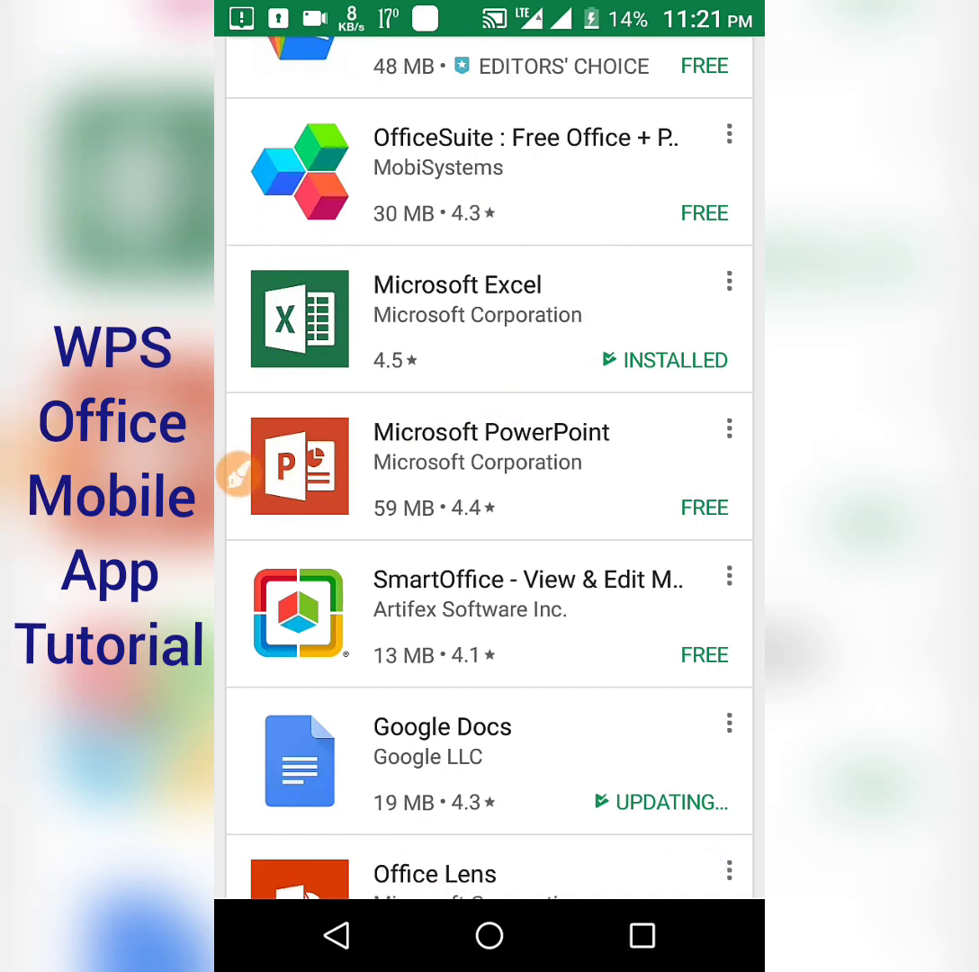
{"action": "scroll", "coordinate": [543, 399], "scroll_direction": "up", "scroll_amount": 6}
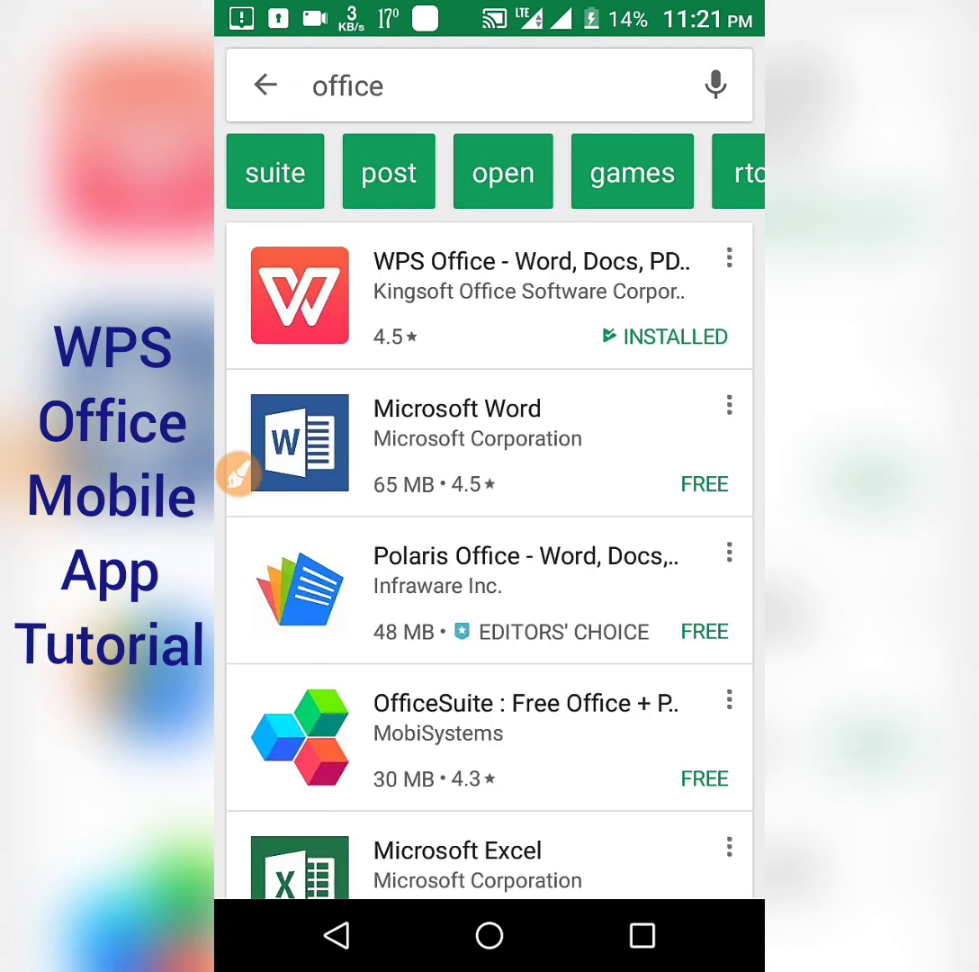
{"action": "mouse_move", "coordinate": [647, 432]}
{"action": "left_mouse_down"}
{"action": "mouse_move", "coordinate": [262, 507]}
{"action": "mouse_move", "coordinate": [595, 494]}
{"action": "mouse_move", "coordinate": [640, 431]}
{"action": "left_mouse_up"}
{"action": "left_click", "coordinate": [695, 873]}
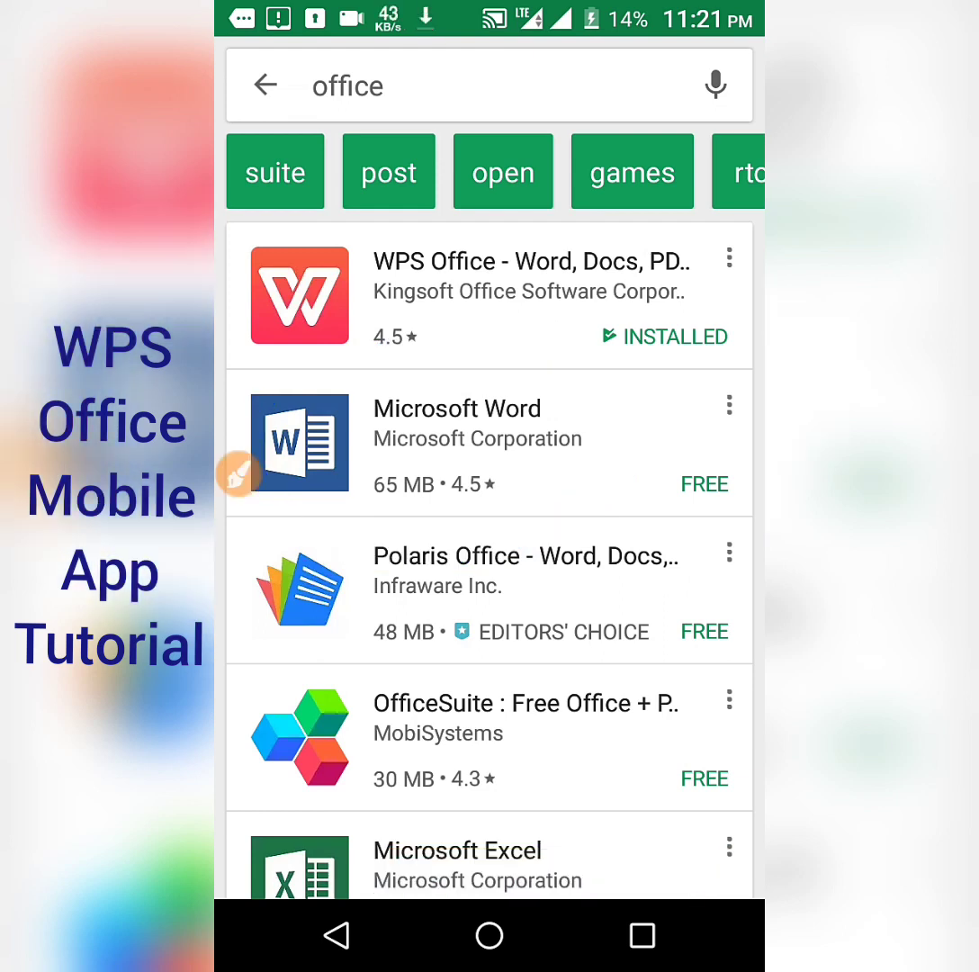
Underline the installed WPS Office result and circle Polaris Office.
{"action": "scroll", "coordinate": [520, 528], "scroll_direction": "down", "scroll_amount": 5}
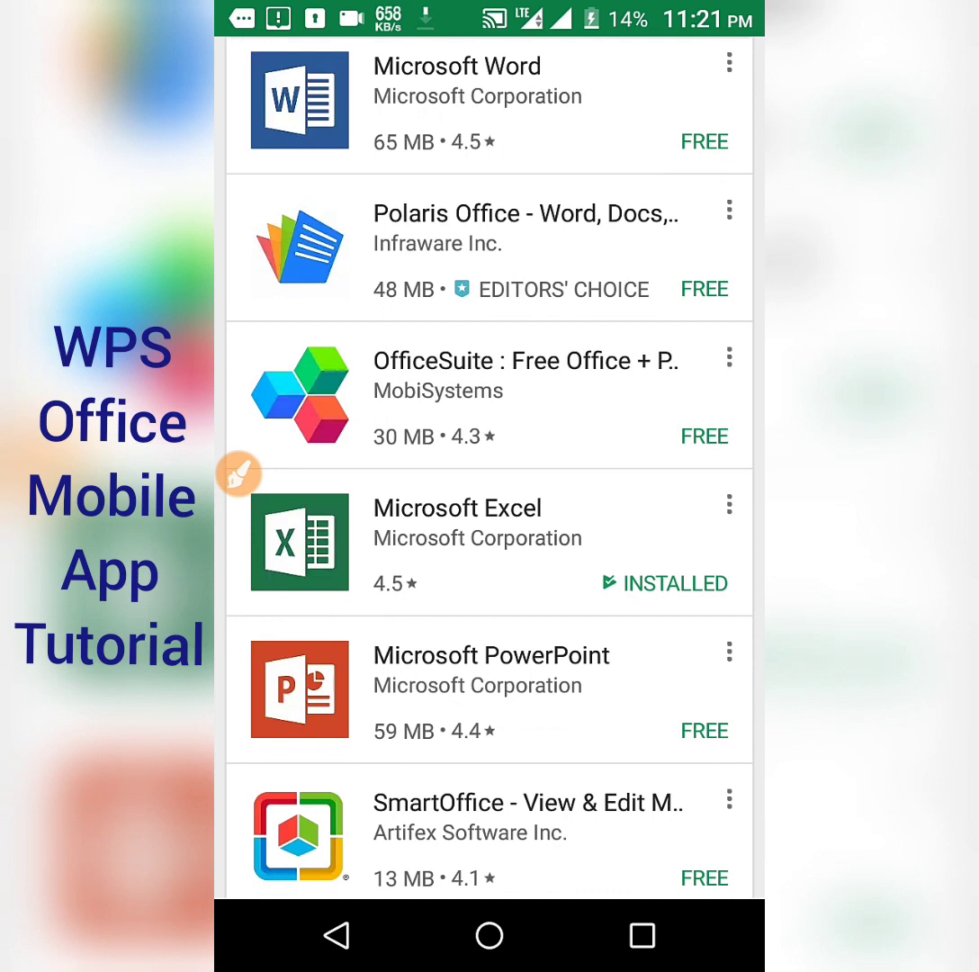
{"action": "scroll", "coordinate": [489, 468], "scroll_direction": "down", "scroll_amount": 5}
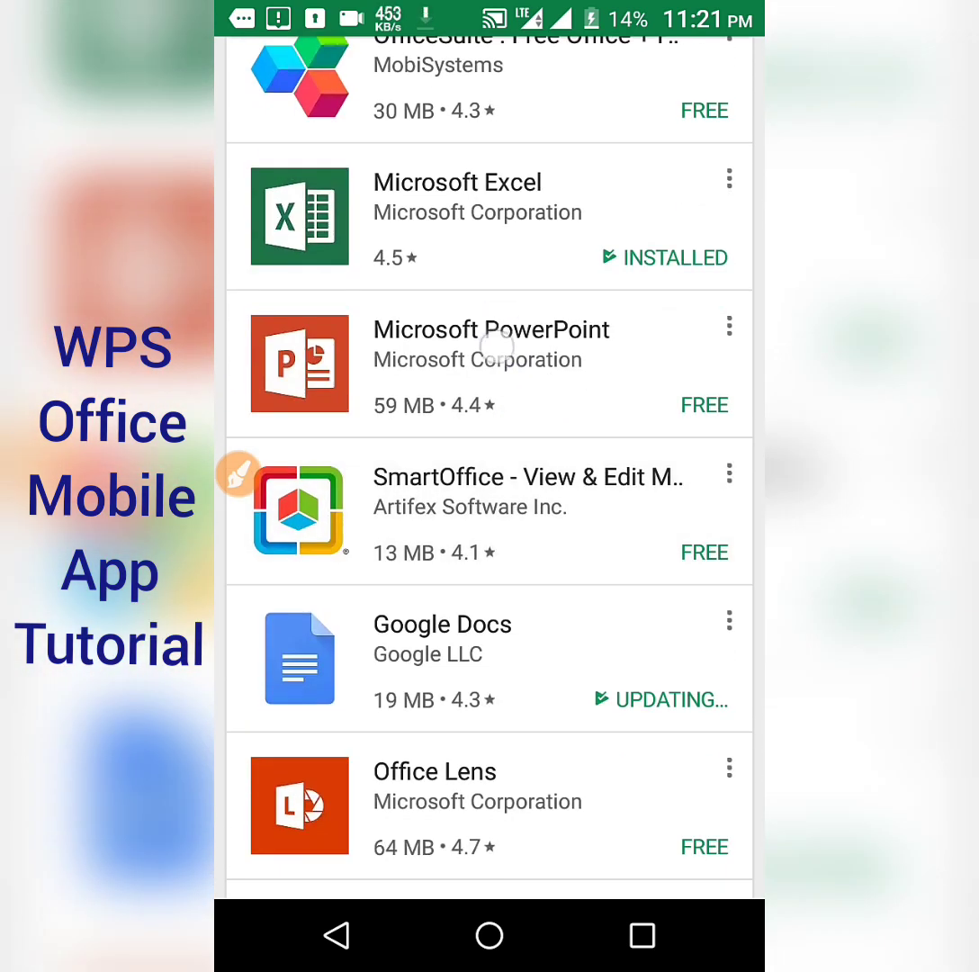
{"action": "scroll", "coordinate": [497, 345], "scroll_direction": "up", "scroll_amount": 10}
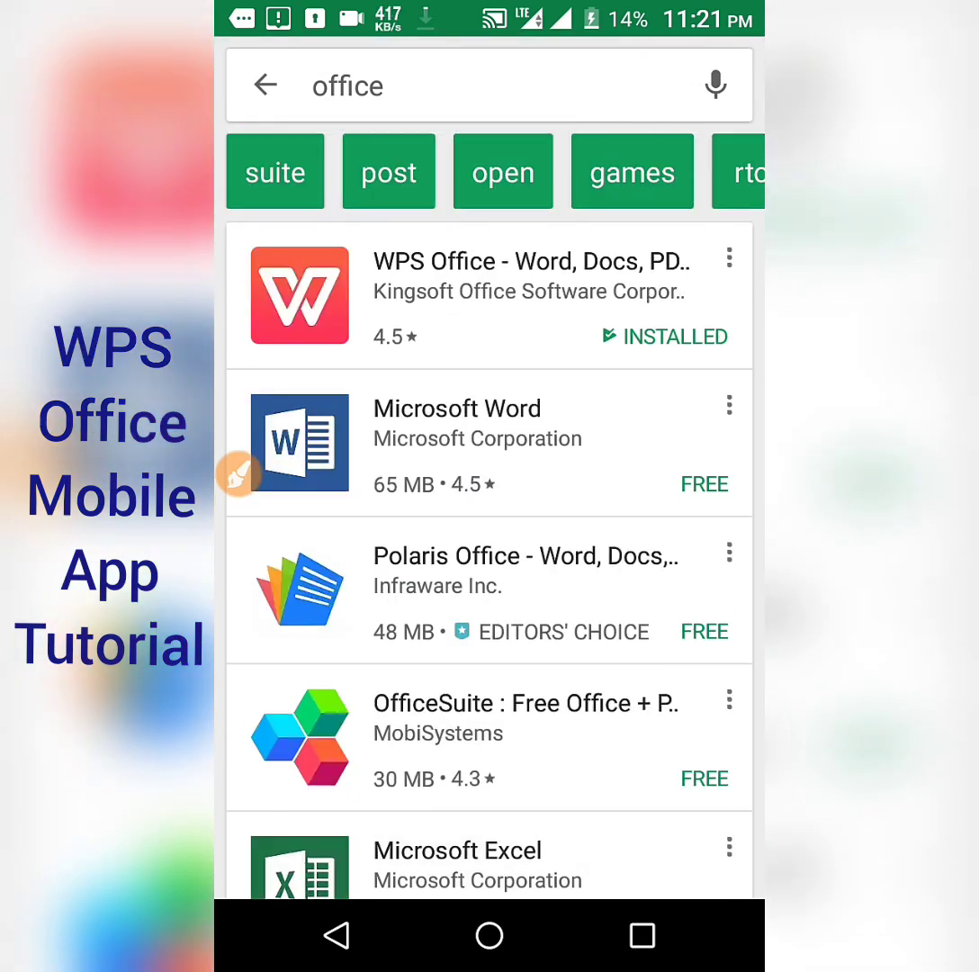
{"action": "scroll", "coordinate": [439, 641], "scroll_direction": "down", "scroll_amount": 5}
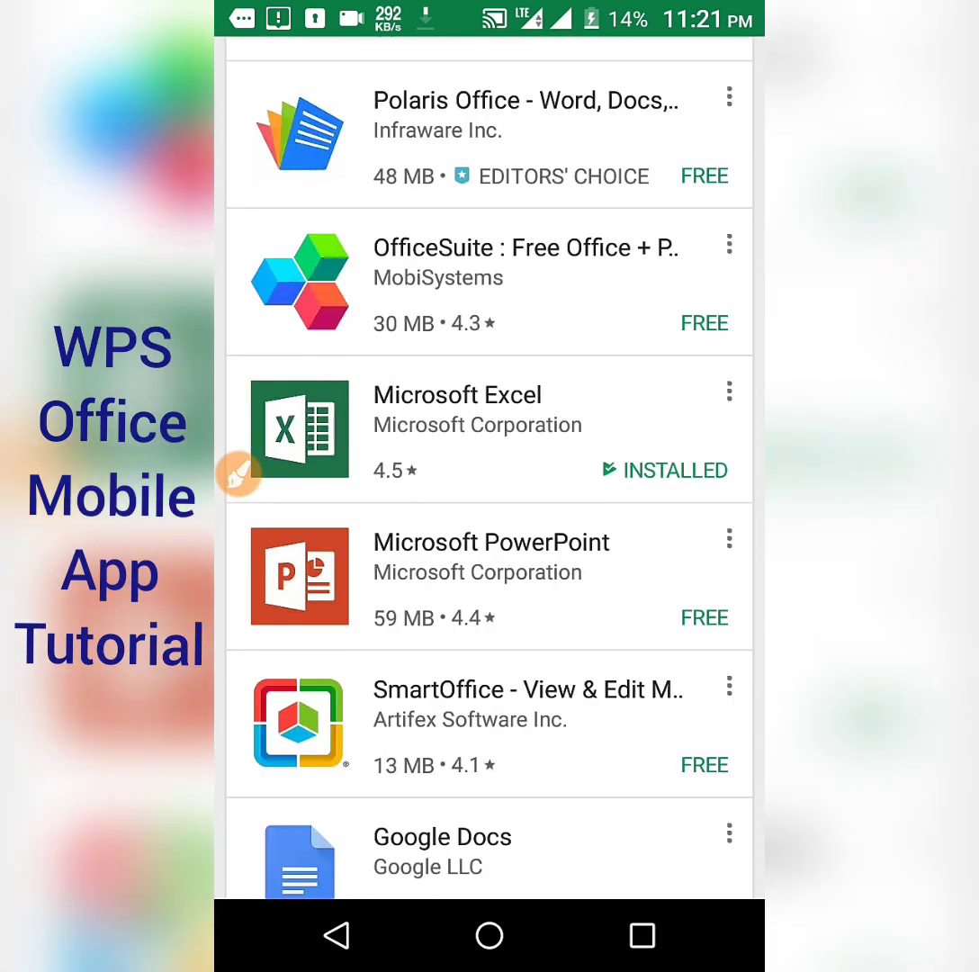
{"action": "scroll", "coordinate": [415, 629], "scroll_direction": "down", "scroll_amount": 1}
{"action": "scroll", "coordinate": [489, 529], "scroll_direction": "down", "scroll_amount": 3}
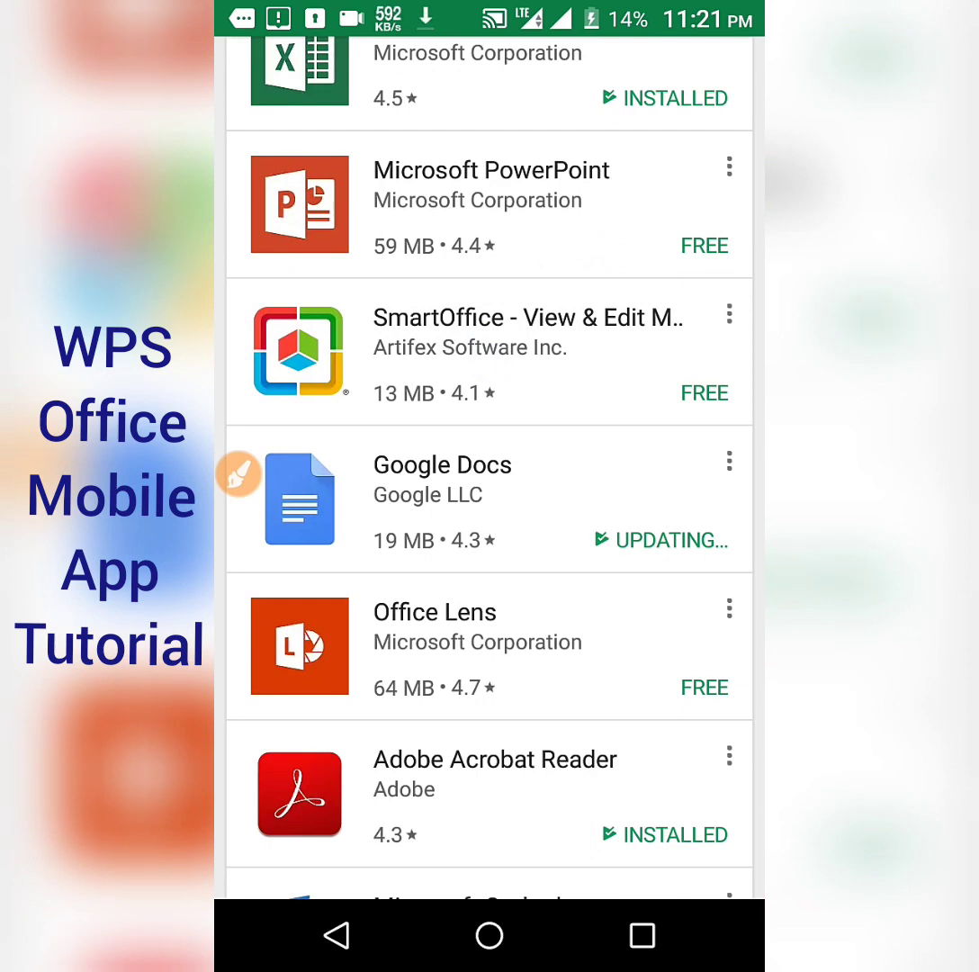
{"action": "scroll", "coordinate": [448, 569], "scroll_direction": "up", "scroll_amount": 3}
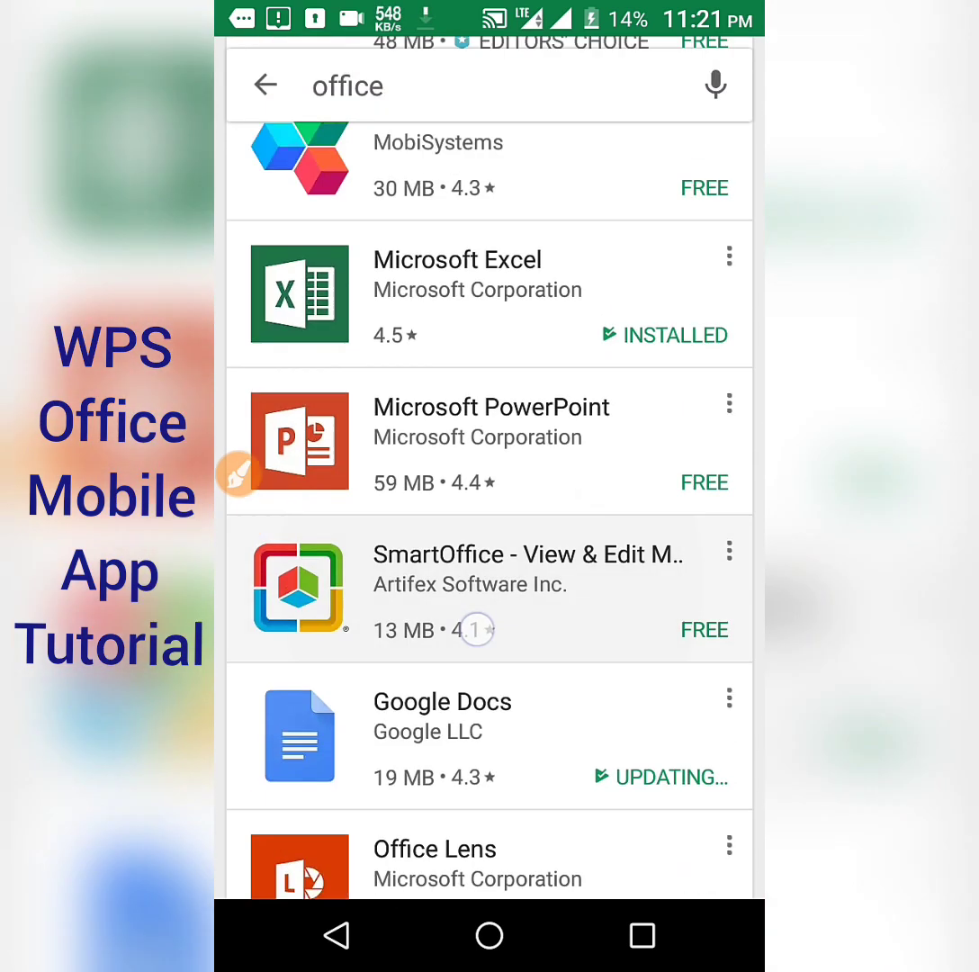
{"action": "scroll", "coordinate": [448, 568], "scroll_direction": "up", "scroll_amount": 3}
{"action": "scroll", "coordinate": [504, 756], "scroll_direction": "down", "scroll_amount": 2}
{"action": "scroll", "coordinate": [493, 419], "scroll_direction": "down", "scroll_amount": 4}
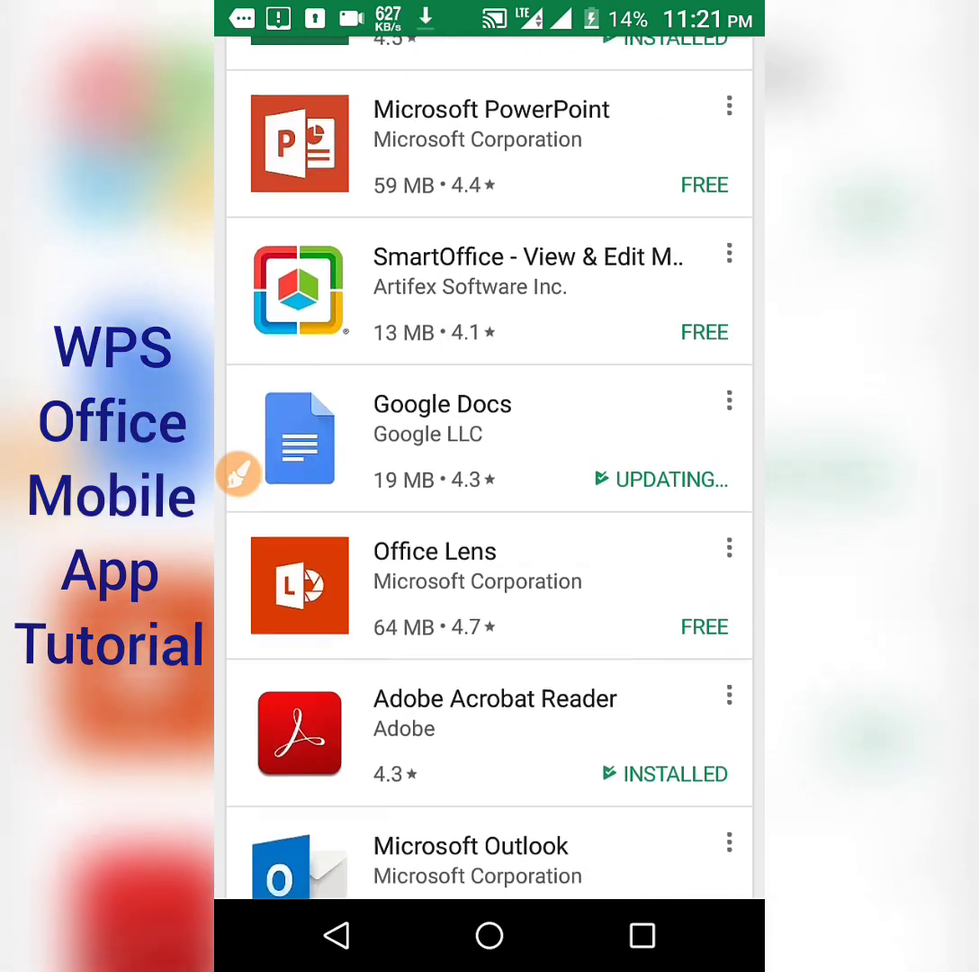
{"action": "scroll", "coordinate": [483, 271], "scroll_direction": "up", "scroll_amount": 4}
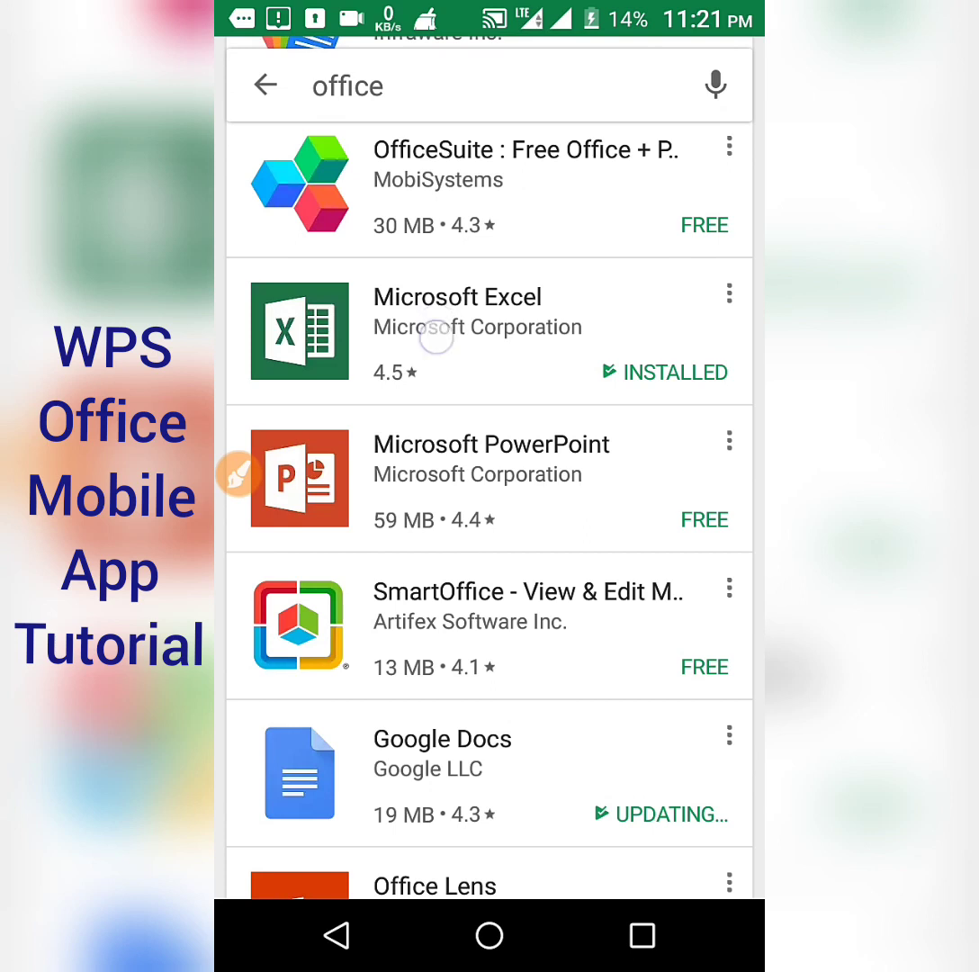
{"action": "scroll", "coordinate": [436, 337], "scroll_direction": "up", "scroll_amount": 5}
{"action": "scroll", "coordinate": [492, 382], "scroll_direction": "down", "scroll_amount": 5}
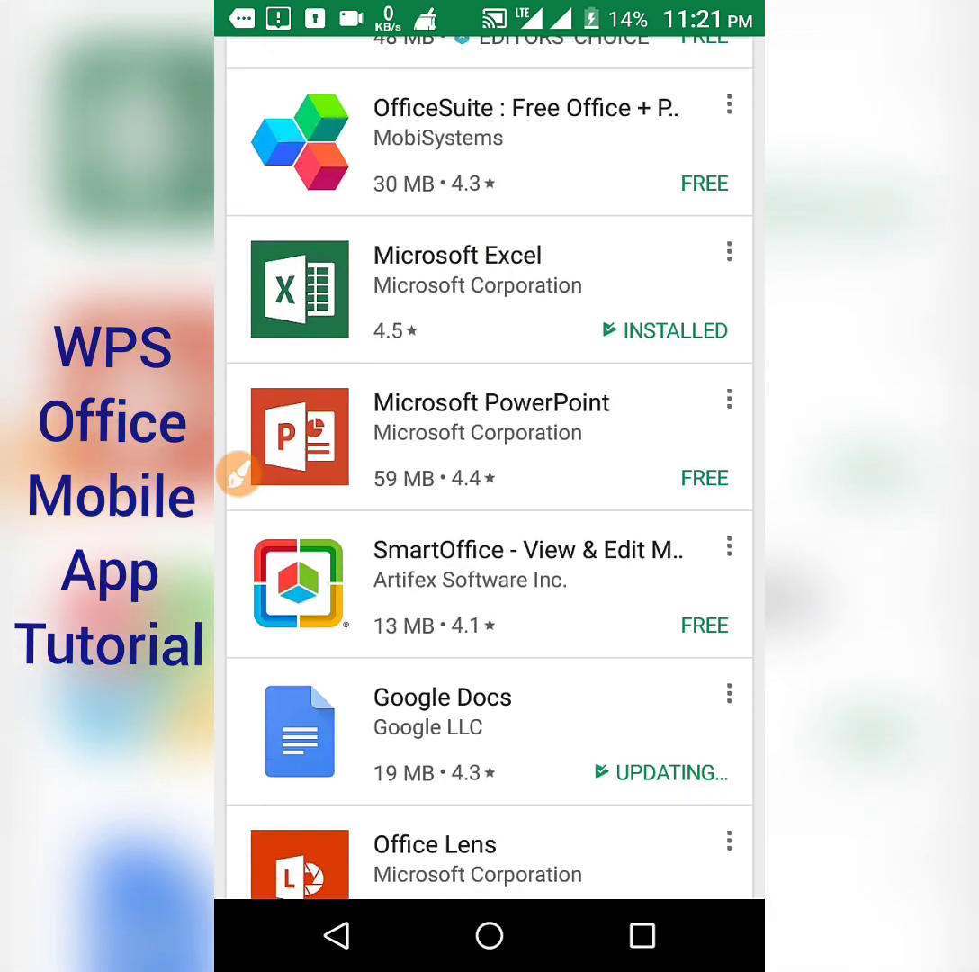
{"action": "scroll", "coordinate": [450, 558], "scroll_direction": "down", "scroll_amount": 10}
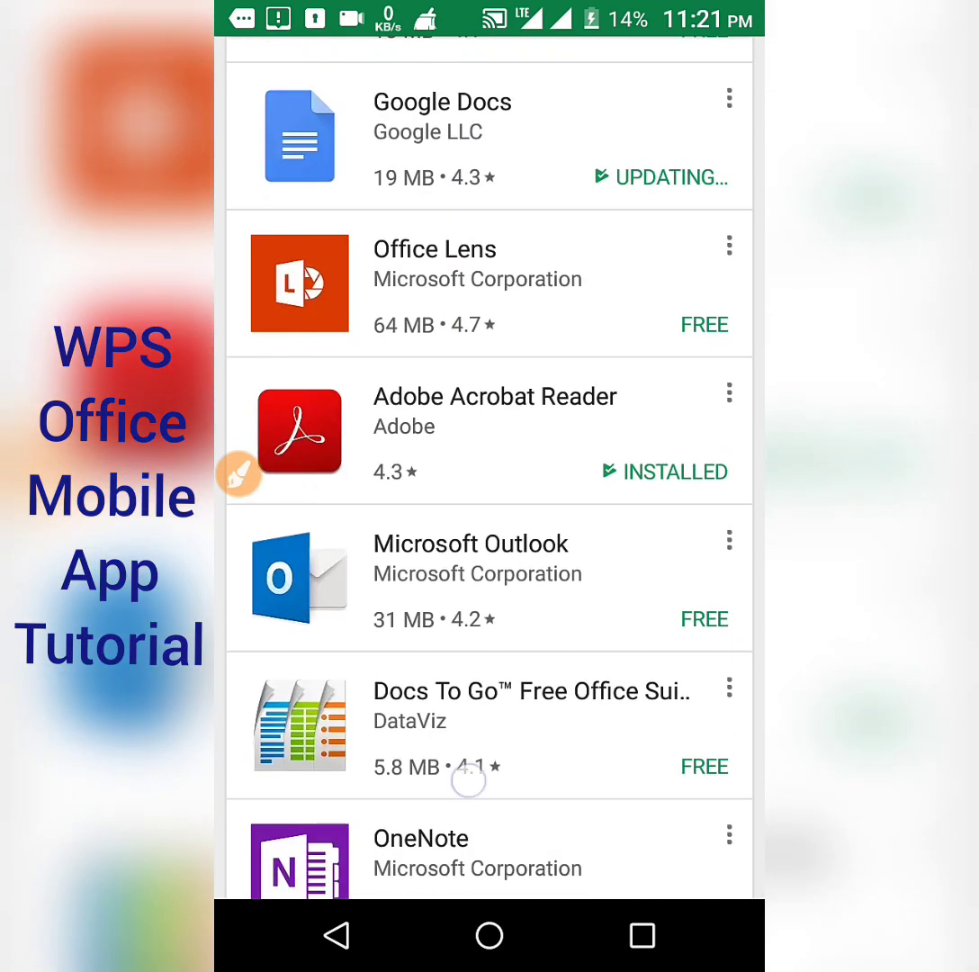
{"action": "scroll", "coordinate": [469, 781], "scroll_direction": "down", "scroll_amount": 5}
{"action": "scroll", "coordinate": [481, 533], "scroll_direction": "down", "scroll_amount": 5}
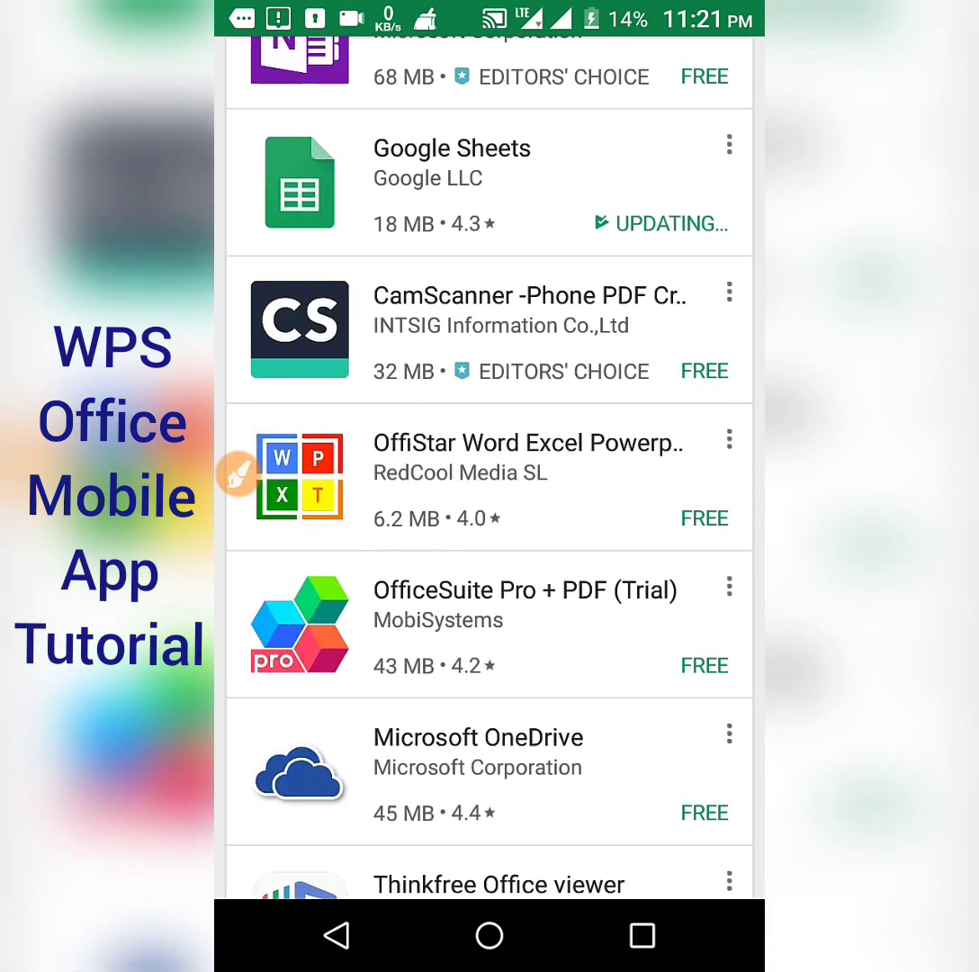
{"action": "scroll", "coordinate": [455, 370], "scroll_direction": "up", "scroll_amount": 10}
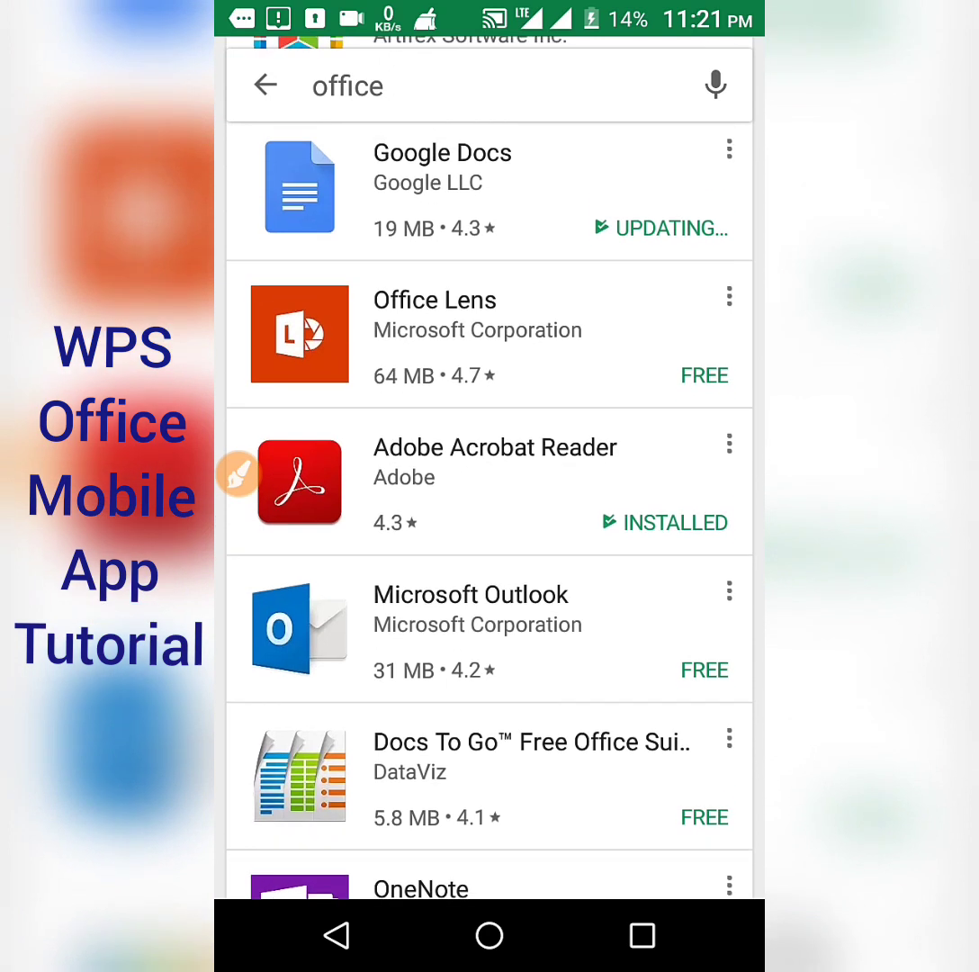
{"action": "scroll", "coordinate": [488, 540], "scroll_direction": "up", "scroll_amount": 1}
{"action": "scroll", "coordinate": [488, 566], "scroll_direction": "up", "scroll_amount": 8}
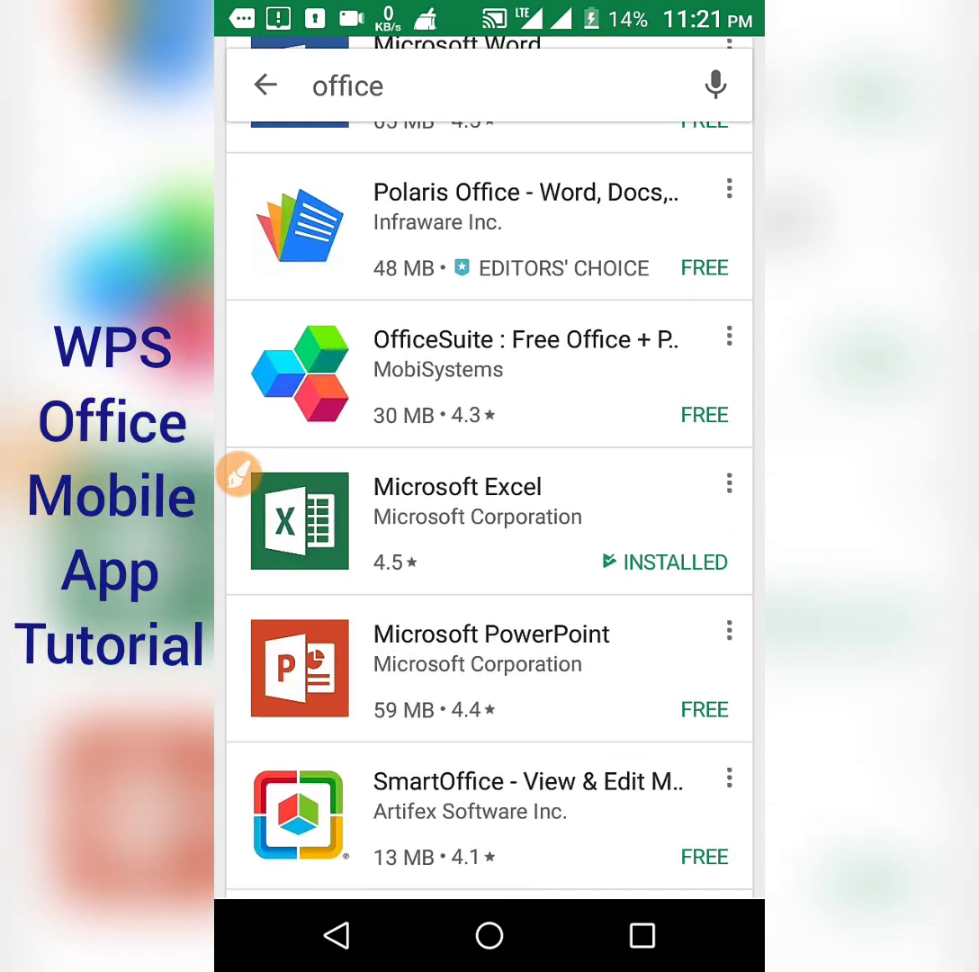
{"action": "scroll", "coordinate": [485, 492], "scroll_direction": "down", "scroll_amount": 7}
{"action": "scroll", "coordinate": [236, 474], "scroll_direction": "down", "scroll_amount": 4}
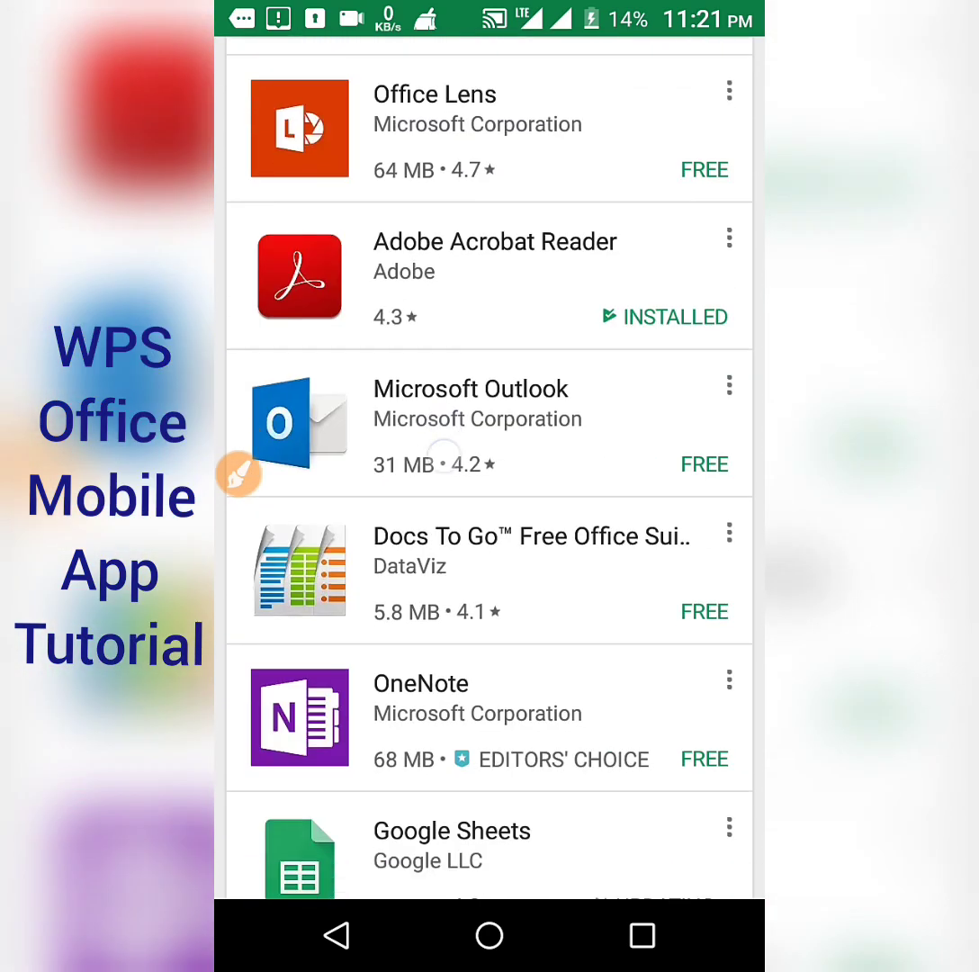
{"action": "scroll", "coordinate": [237, 474], "scroll_direction": "down", "scroll_amount": 5}
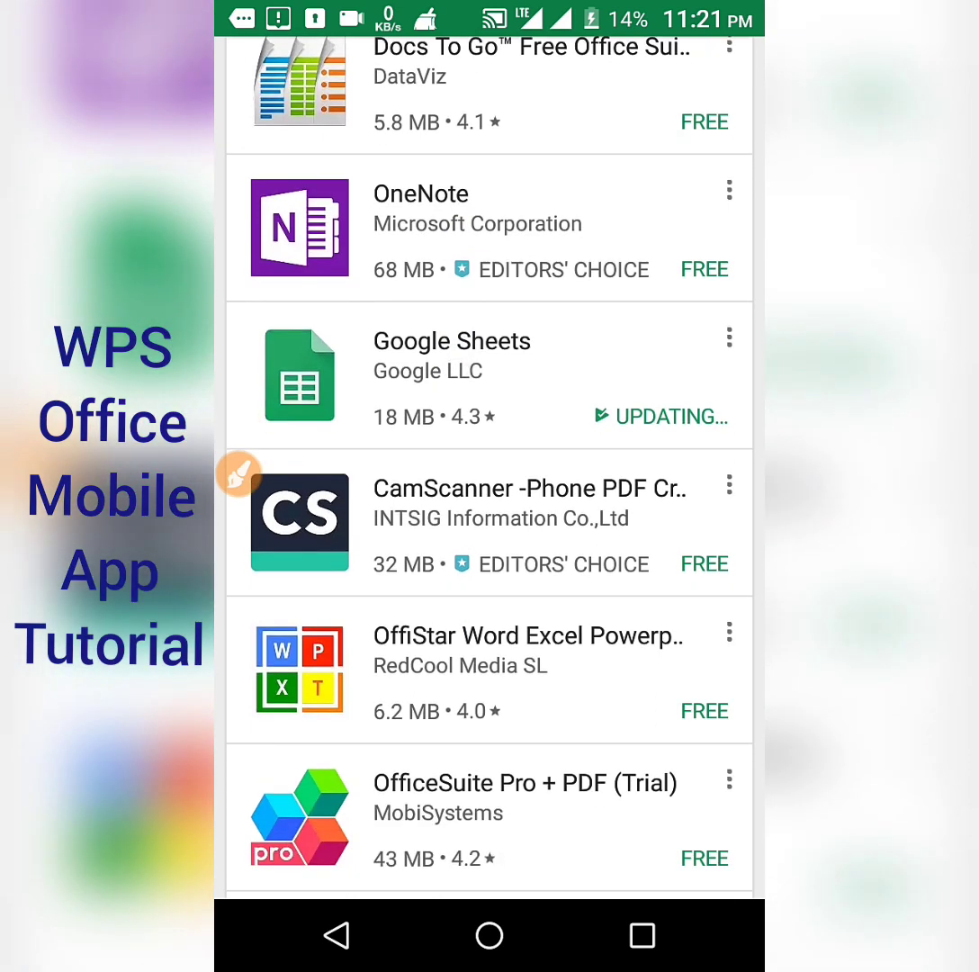
{"action": "scroll", "coordinate": [237, 474], "scroll_direction": "up", "scroll_amount": 6}
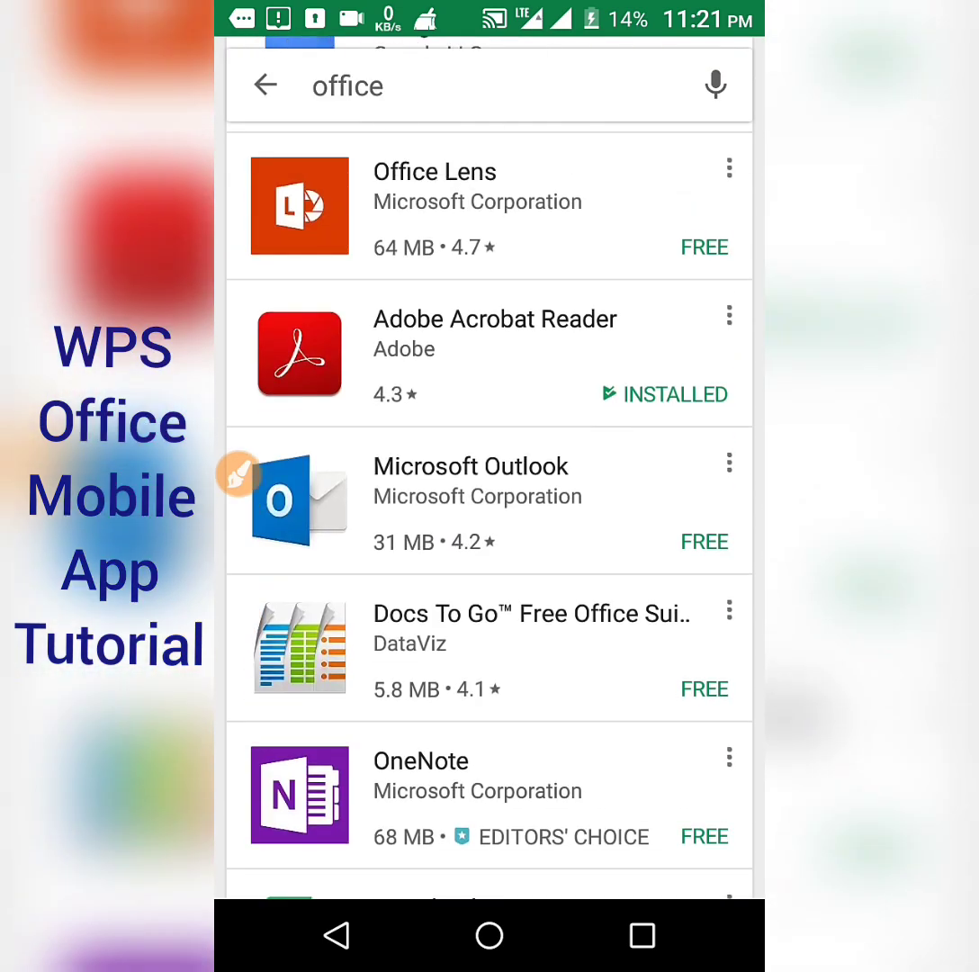
{"action": "scroll", "coordinate": [474, 475], "scroll_direction": "up", "scroll_amount": 6}
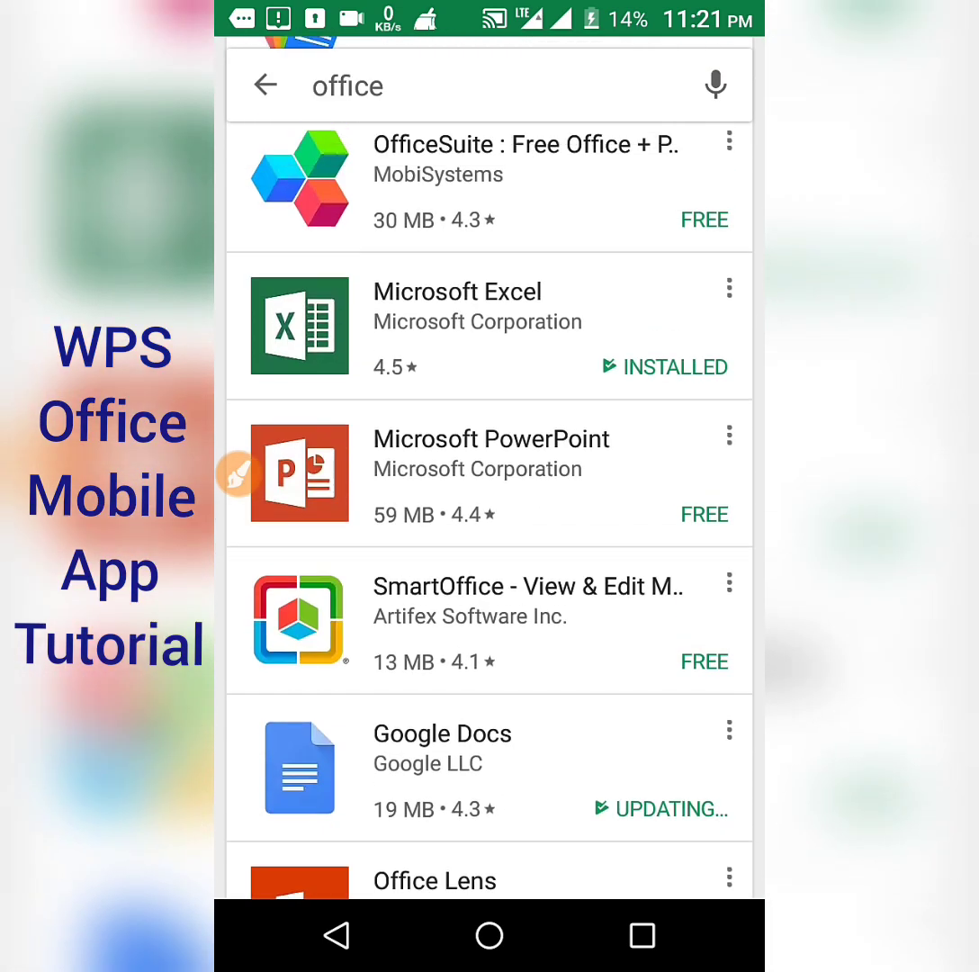
{"action": "scroll", "coordinate": [474, 475], "scroll_direction": "down", "scroll_amount": 2}
{"action": "scroll", "coordinate": [474, 475], "scroll_direction": "down", "scroll_amount": 8}
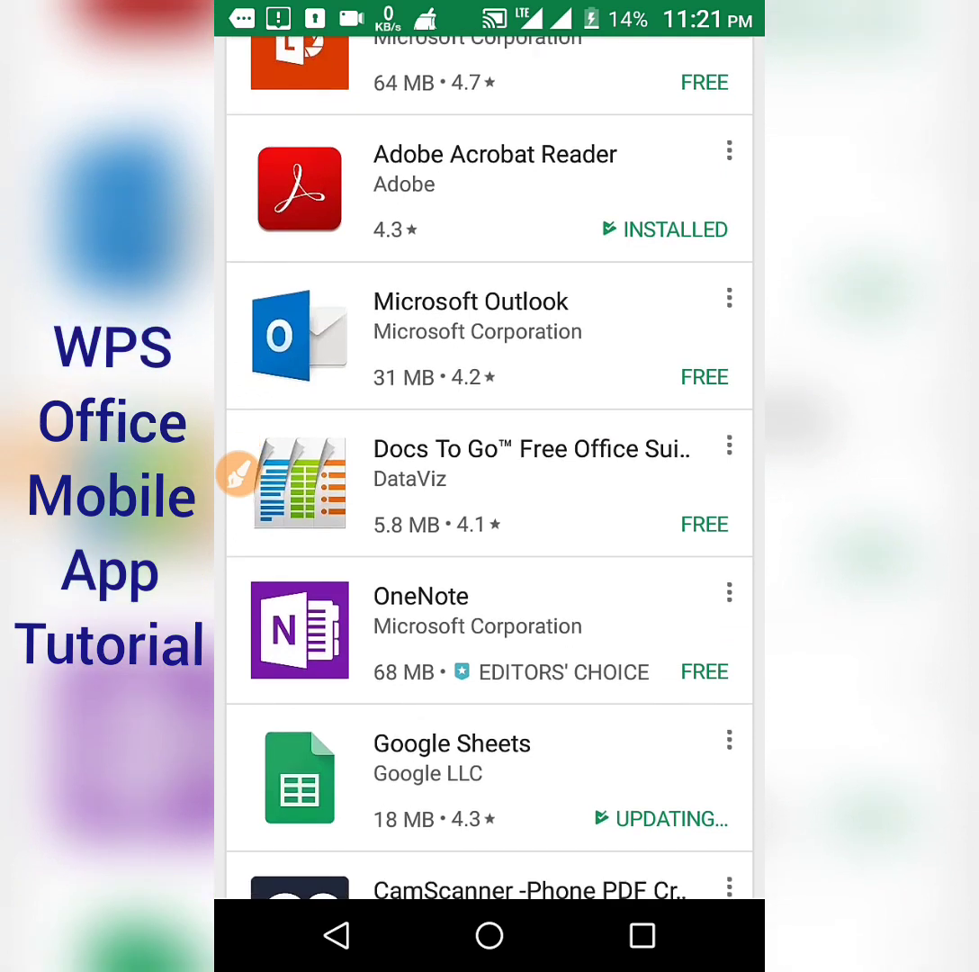
{"action": "scroll", "coordinate": [236, 474], "scroll_direction": "up", "scroll_amount": 8}
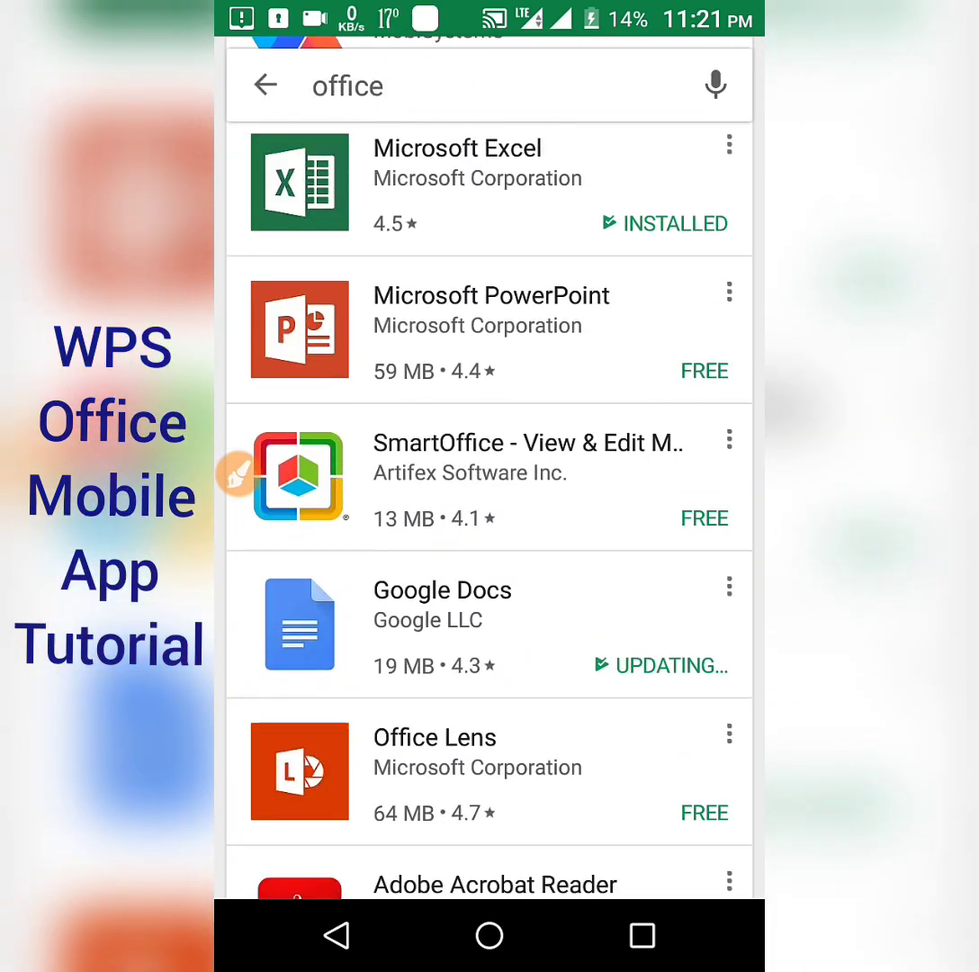
{"action": "scroll", "coordinate": [236, 474], "scroll_direction": "up", "scroll_amount": 8}
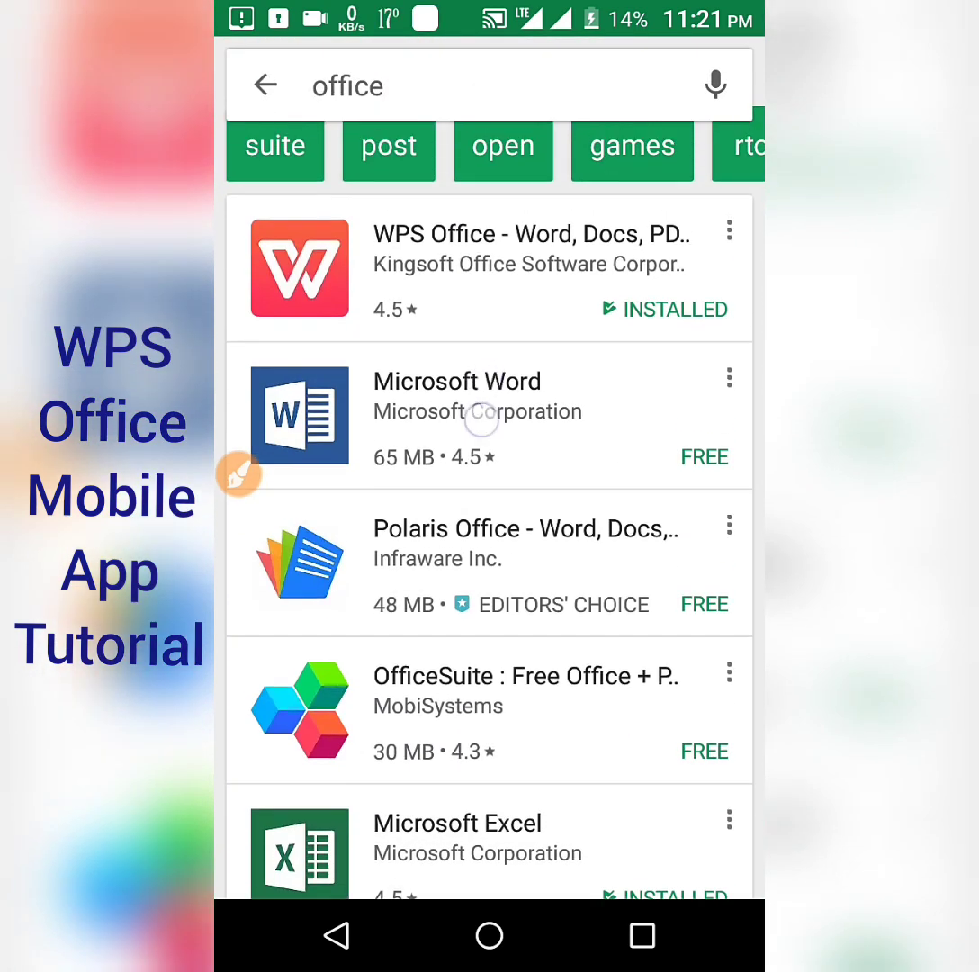
{"action": "scroll", "coordinate": [482, 421], "scroll_direction": "down", "scroll_amount": 15}
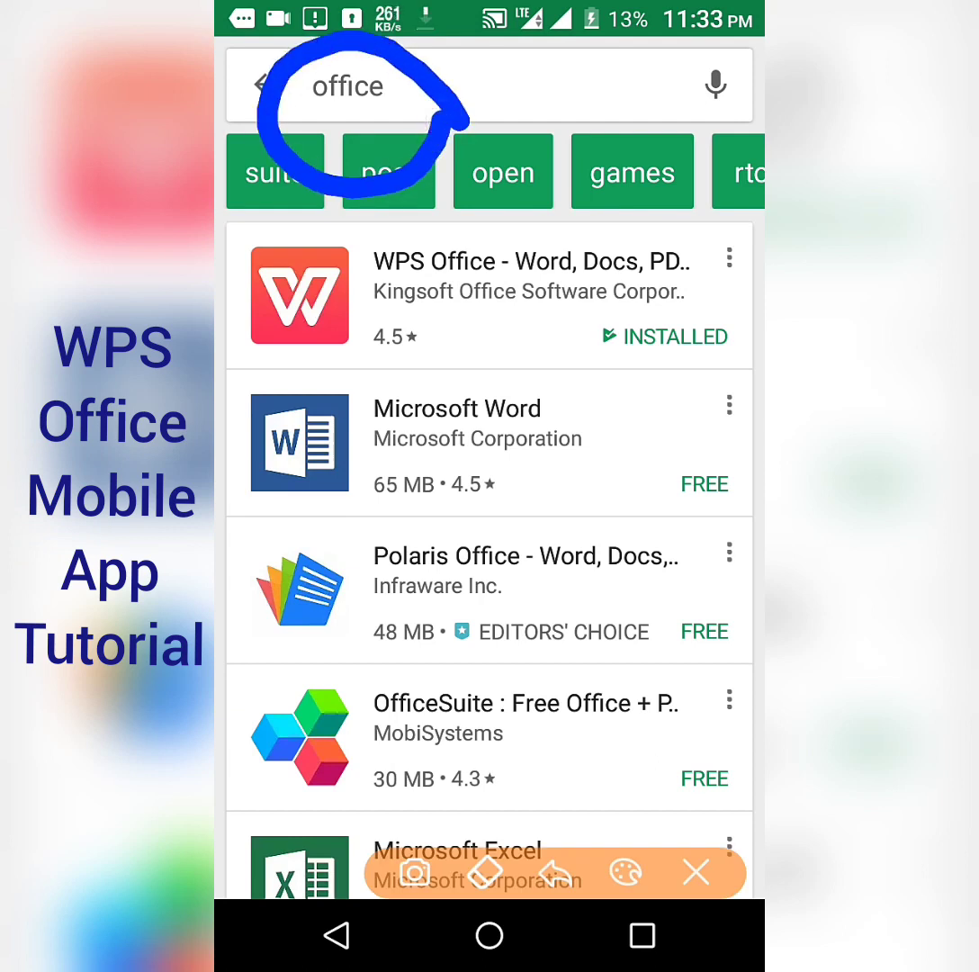
{"action": "left_click_drag", "start_coordinate": [258, 366], "coordinate": [706, 360]}
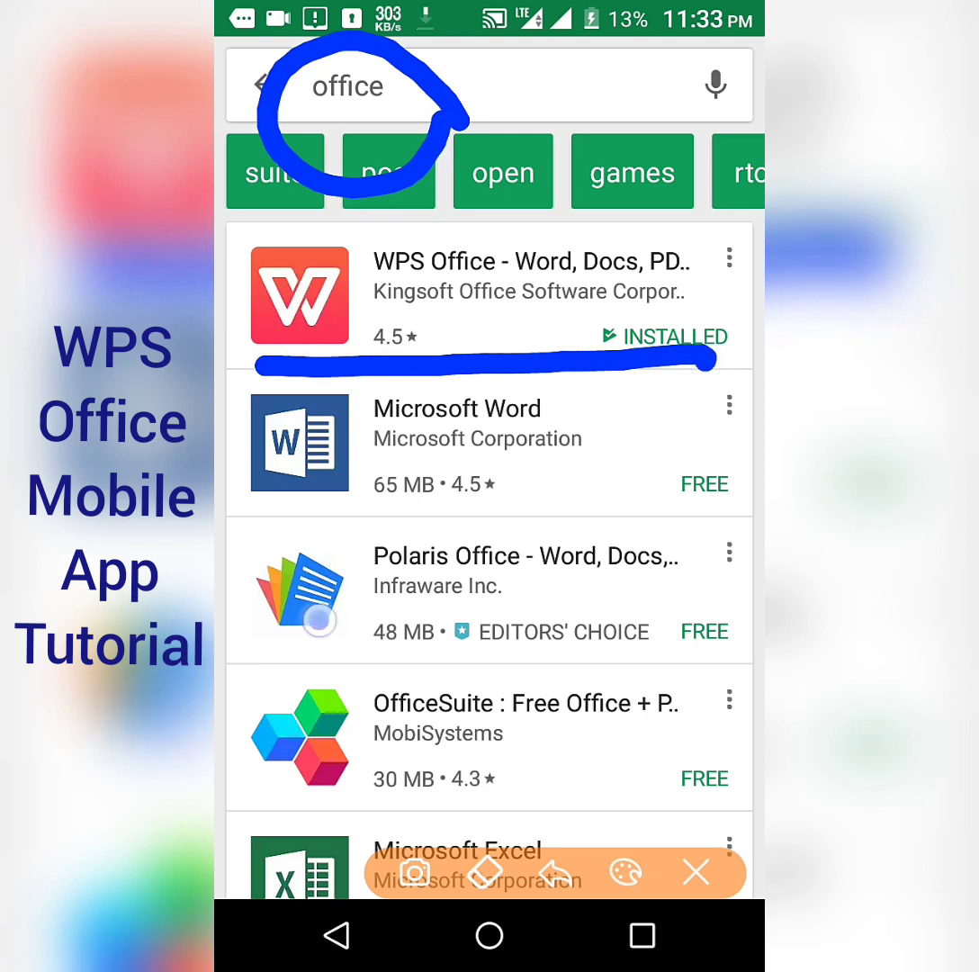
{"action": "mouse_move", "coordinate": [315, 619]}
{"action": "left_mouse_down"}
{"action": "mouse_move", "coordinate": [703, 504]}
{"action": "mouse_move", "coordinate": [270, 540]}
{"action": "mouse_move", "coordinate": [315, 621]}
{"action": "left_mouse_up"}
{"action": "mouse_move", "coordinate": [684, 237]}
{"action": "left_mouse_down"}
{"action": "mouse_move", "coordinate": [727, 265]}
{"action": "mouse_move", "coordinate": [476, 261]}
{"action": "mouse_move", "coordinate": [715, 256]}
{"action": "left_mouse_up"}
{"action": "left_click", "coordinate": [696, 871]}
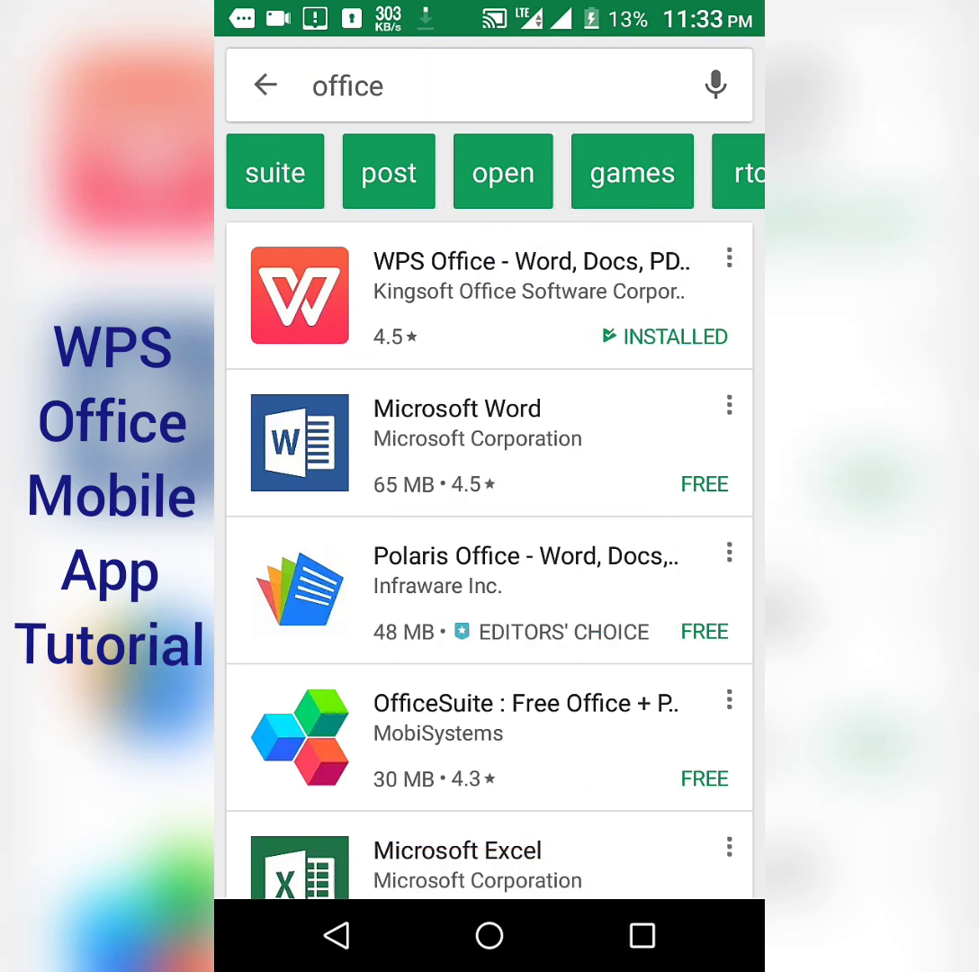
Circle the OfficeSuite and SmartOffice results one after another.
{"action": "left_click_drag", "start_coordinate": [604, 723], "coordinate": [596, 388]}
{"action": "left_click", "coordinate": [239, 472]}
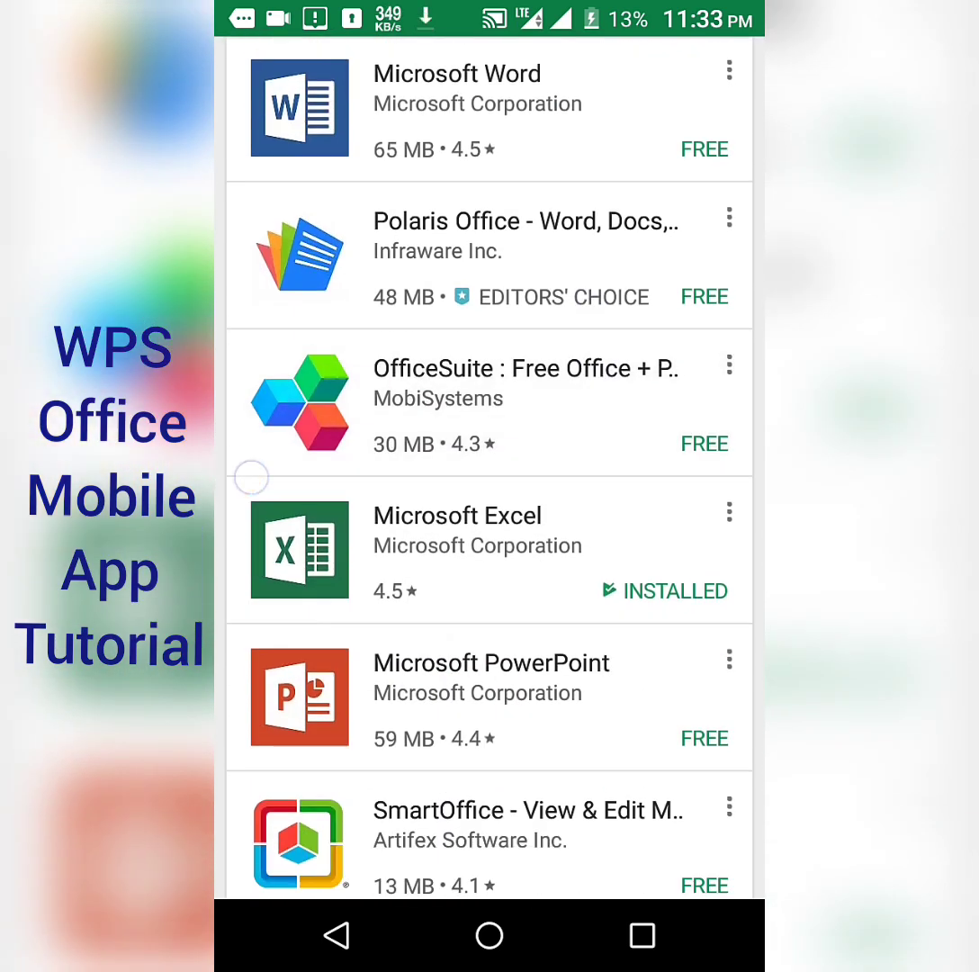
{"action": "left_click", "coordinate": [699, 374]}
{"action": "mouse_move", "coordinate": [699, 374]}
{"action": "left_mouse_down"}
{"action": "mouse_move", "coordinate": [252, 401]}
{"action": "mouse_move", "coordinate": [711, 382]}
{"action": "left_mouse_up"}
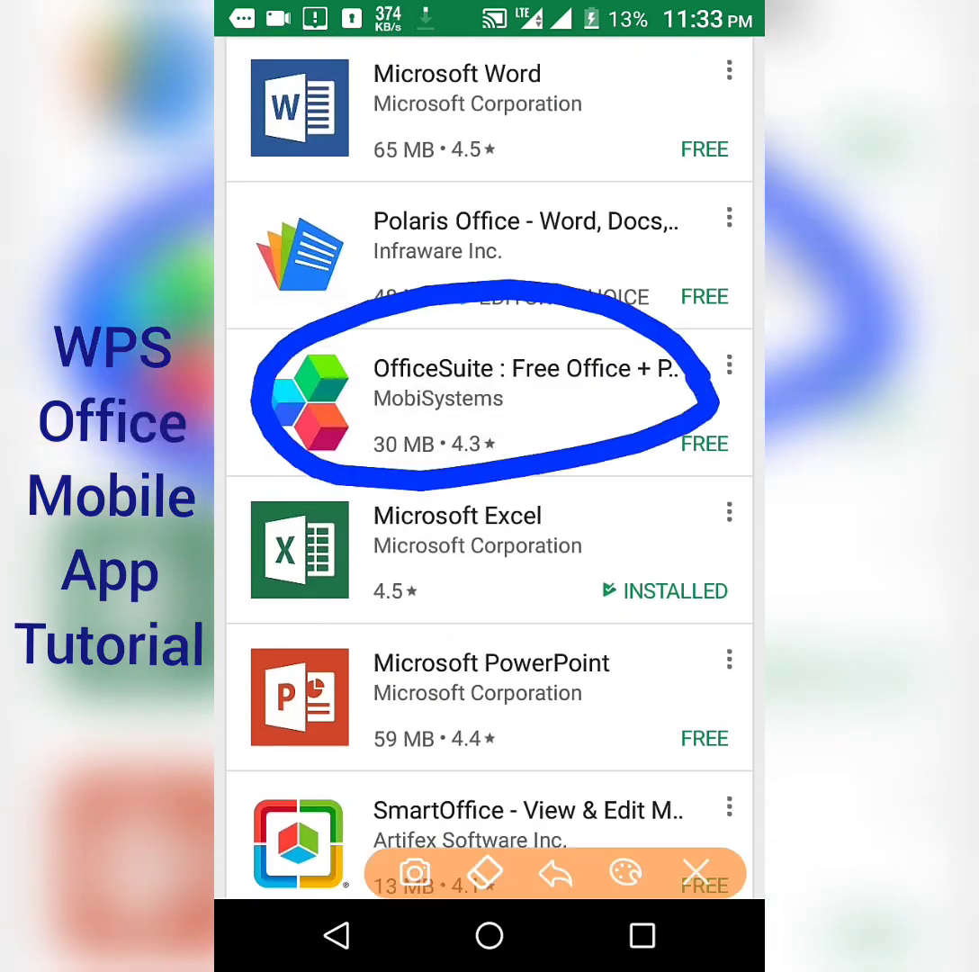
{"action": "left_click", "coordinate": [698, 871]}
{"action": "left_click_drag", "start_coordinate": [657, 630], "coordinate": [657, 296]}
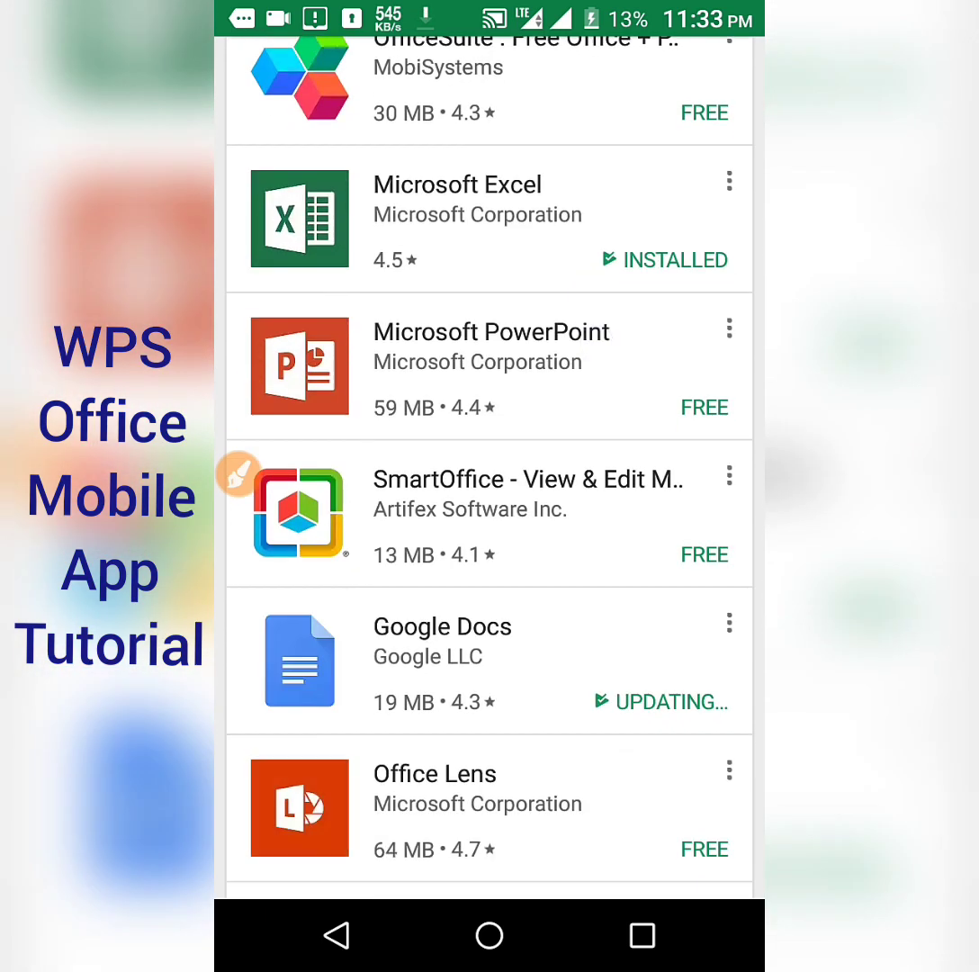
{"action": "left_click", "coordinate": [241, 464]}
{"action": "mouse_move", "coordinate": [722, 437]}
{"action": "left_mouse_down"}
{"action": "mouse_move", "coordinate": [258, 503]}
{"action": "mouse_move", "coordinate": [716, 490]}
{"action": "mouse_move", "coordinate": [688, 445]}
{"action": "left_mouse_up"}
{"action": "left_click", "coordinate": [697, 871]}
Circle the Docs To Go result.
{"action": "left_click_drag", "start_coordinate": [662, 594], "coordinate": [593, 162]}
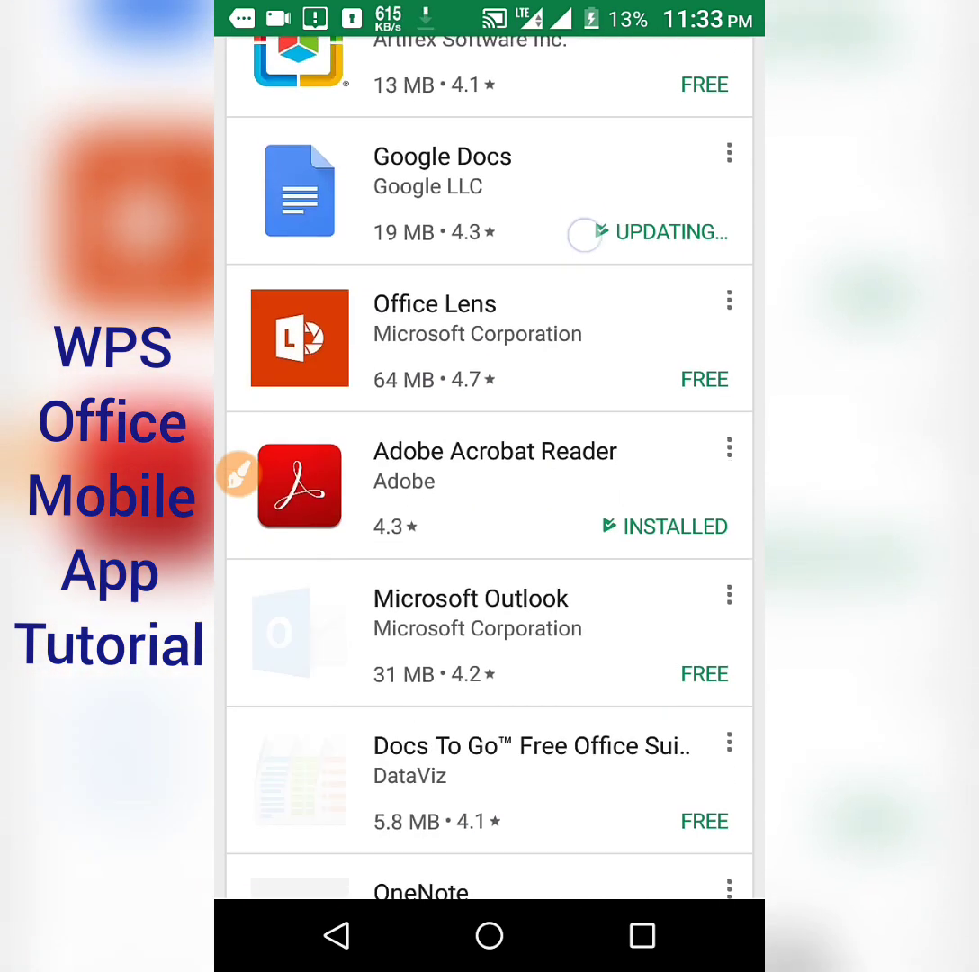
{"action": "left_click", "coordinate": [239, 474]}
{"action": "mouse_move", "coordinate": [722, 718]}
{"action": "left_mouse_down"}
{"action": "mouse_move", "coordinate": [619, 693]}
{"action": "mouse_move", "coordinate": [311, 814]}
{"action": "left_mouse_up"}
{"action": "left_click_drag", "start_coordinate": [383, 819], "coordinate": [732, 700]}
{"action": "left_click", "coordinate": [697, 871]}
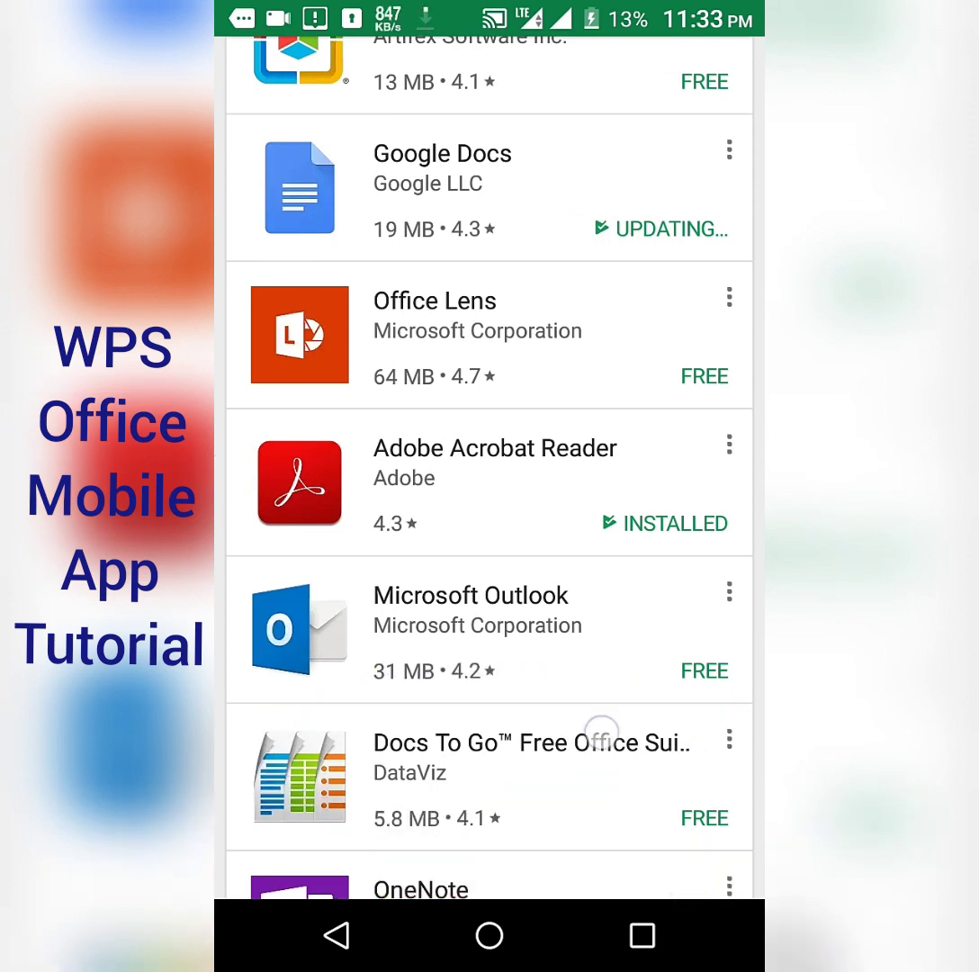
Circle the OfficeSuite Pro + PDF trial and paid results.
{"action": "left_click_drag", "start_coordinate": [601, 734], "coordinate": [621, 243]}
{"action": "left_click_drag", "start_coordinate": [618, 673], "coordinate": [620, 225]}
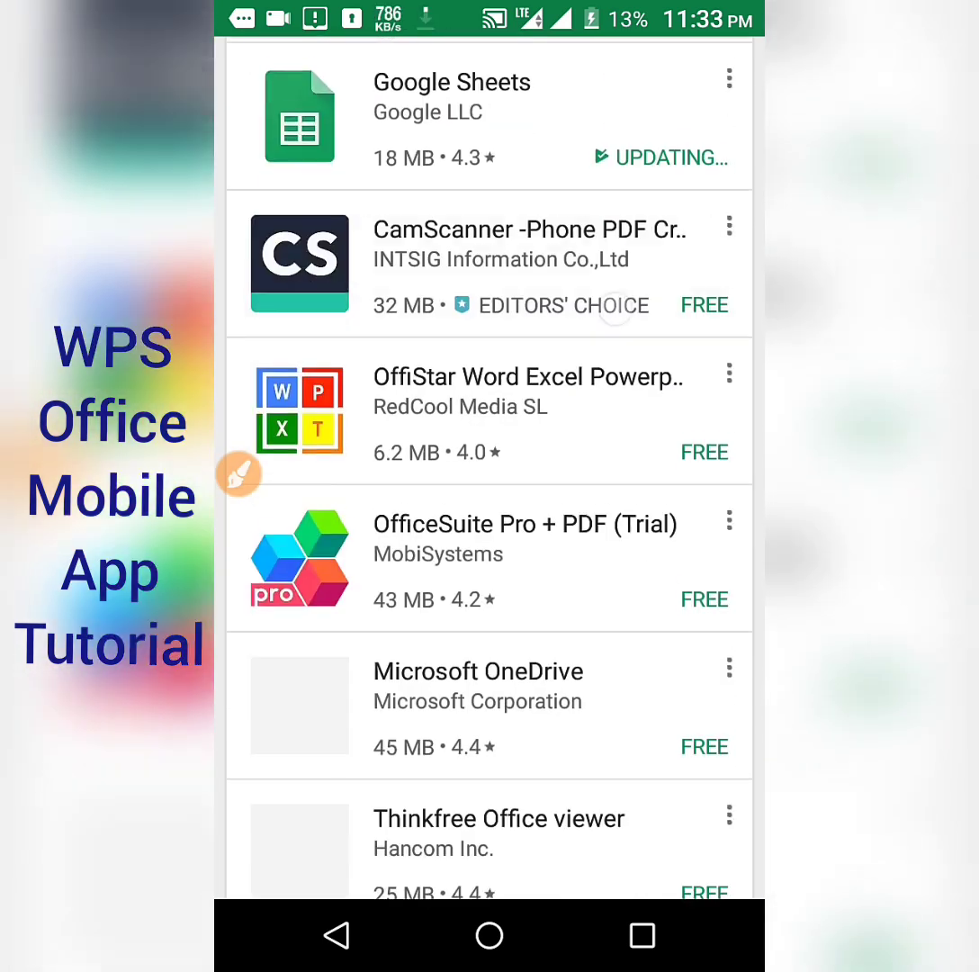
{"action": "left_click", "coordinate": [239, 474]}
{"action": "mouse_move", "coordinate": [721, 380]}
{"action": "left_mouse_down"}
{"action": "mouse_move", "coordinate": [452, 300]}
{"action": "mouse_move", "coordinate": [733, 364]}
{"action": "left_mouse_up"}
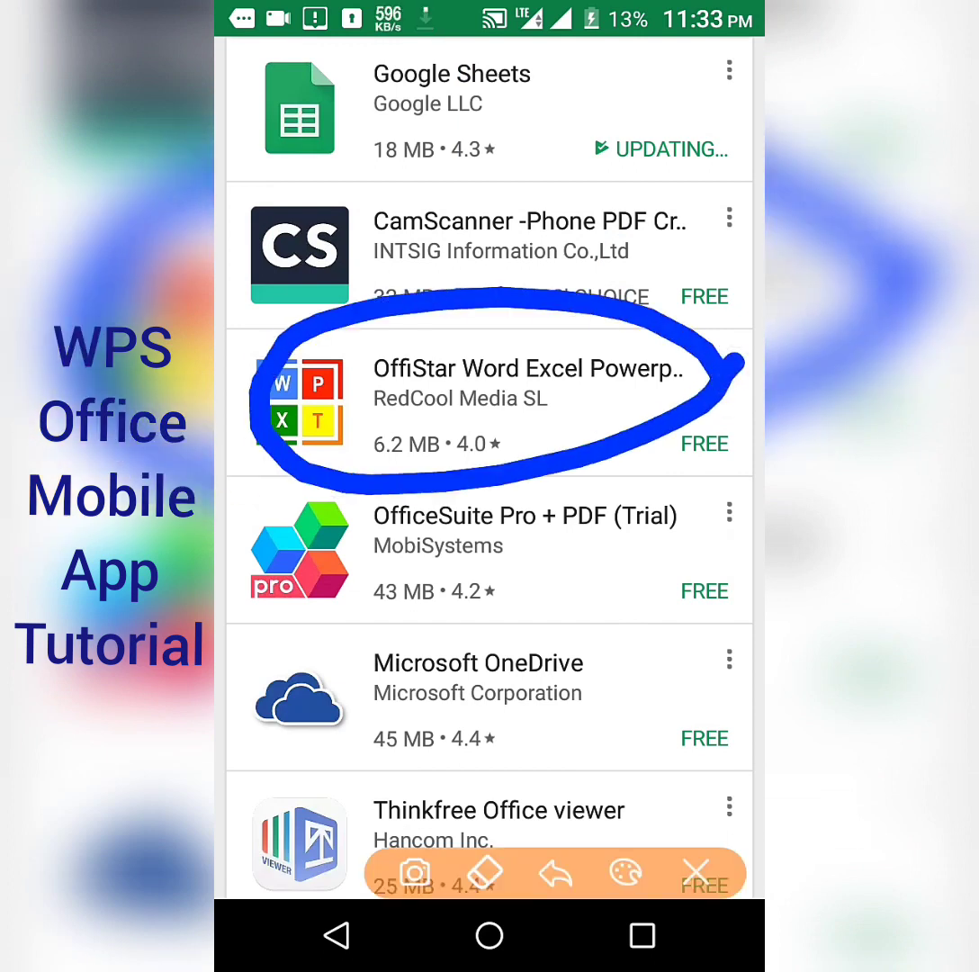
{"action": "left_click_drag", "start_coordinate": [720, 432], "coordinate": [722, 527]}
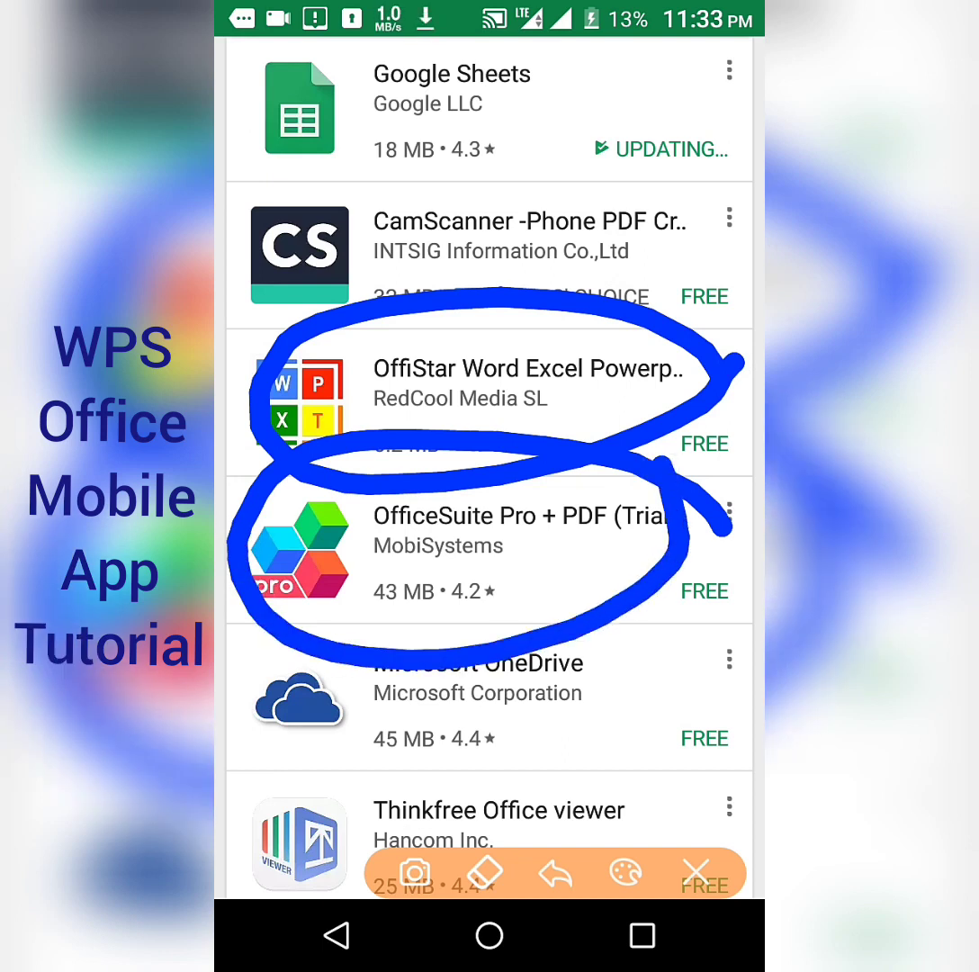
{"action": "left_click", "coordinate": [696, 871]}
{"action": "left_click_drag", "start_coordinate": [634, 622], "coordinate": [627, 389]}
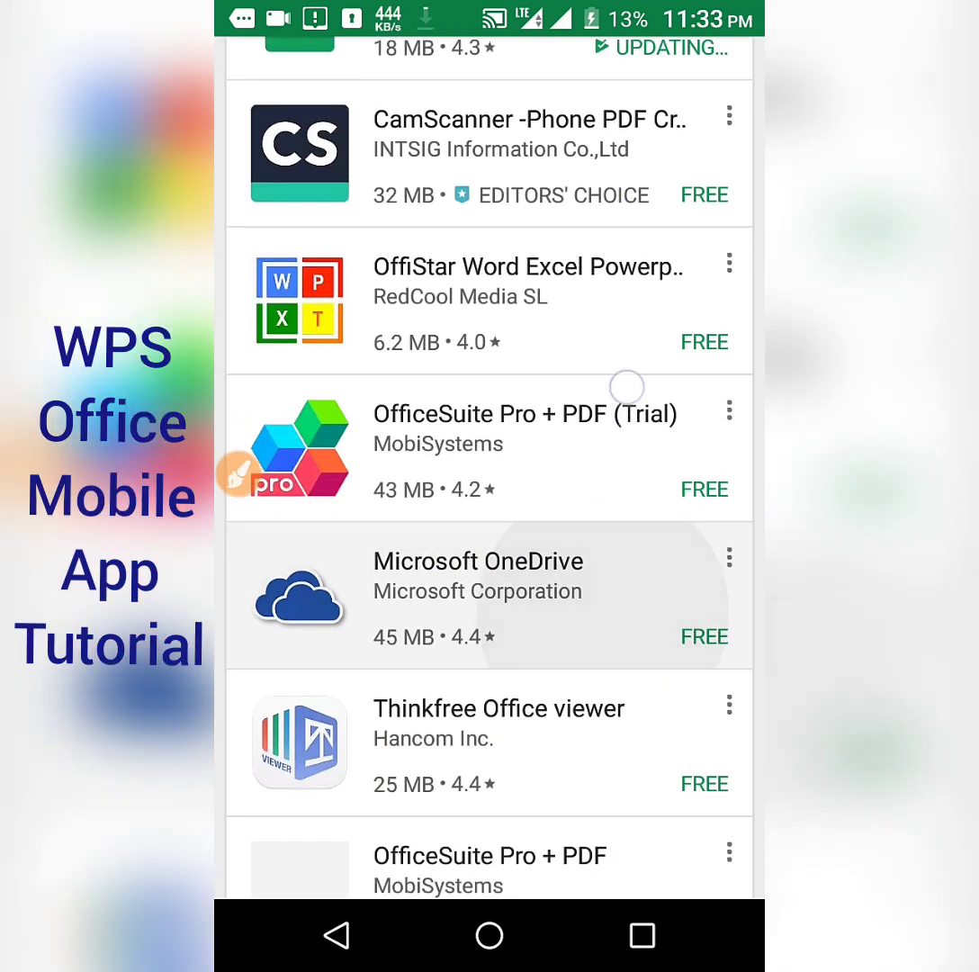
{"action": "left_click", "coordinate": [238, 474]}
{"action": "mouse_move", "coordinate": [706, 511]}
{"action": "left_mouse_down"}
{"action": "mouse_move", "coordinate": [621, 642]}
{"action": "mouse_move", "coordinate": [650, 438]}
{"action": "left_mouse_up"}
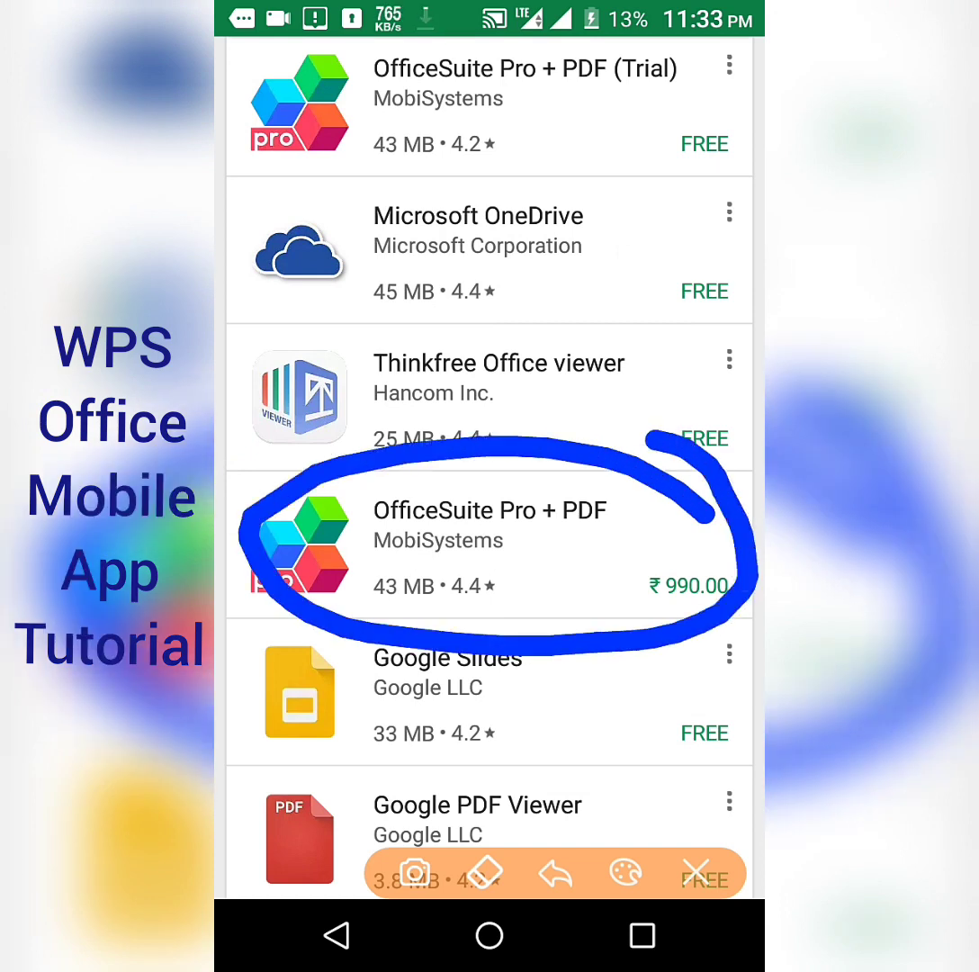
{"action": "left_click", "coordinate": [696, 871]}
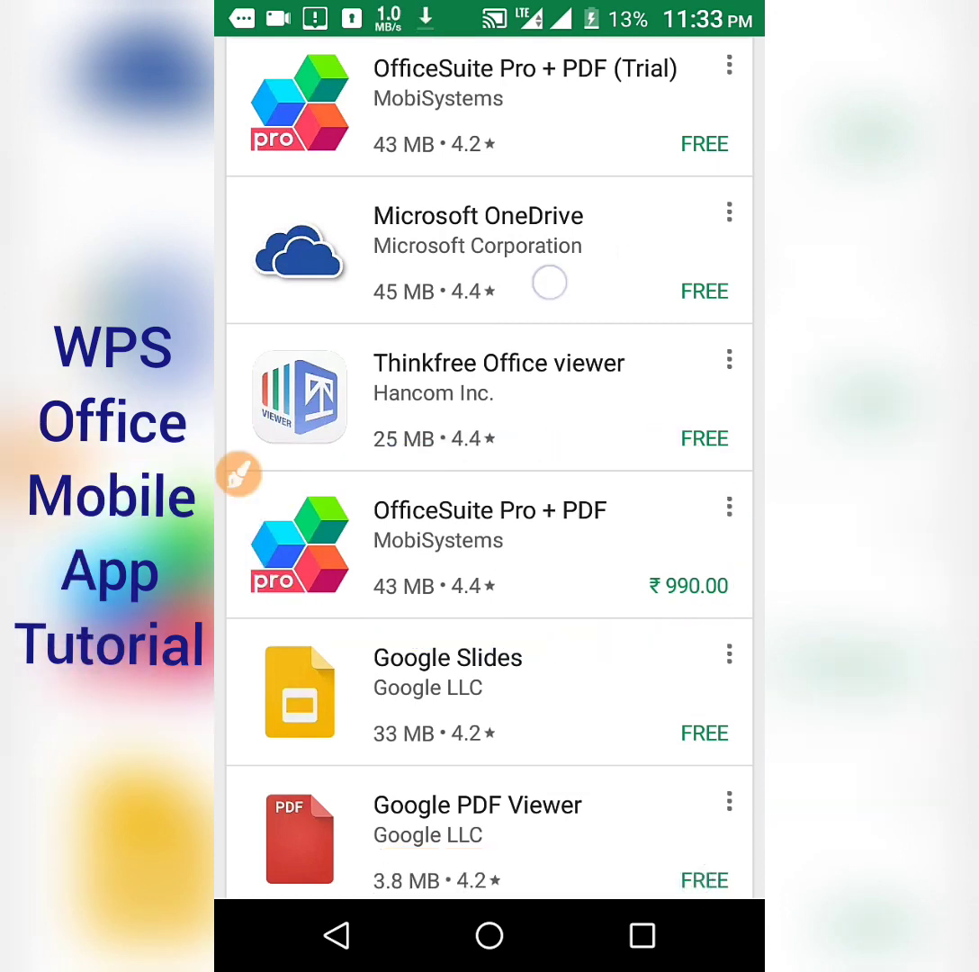
Return to the top of the list and circle the WPS Office result.
{"action": "left_click_drag", "start_coordinate": [549, 282], "coordinate": [572, 610]}
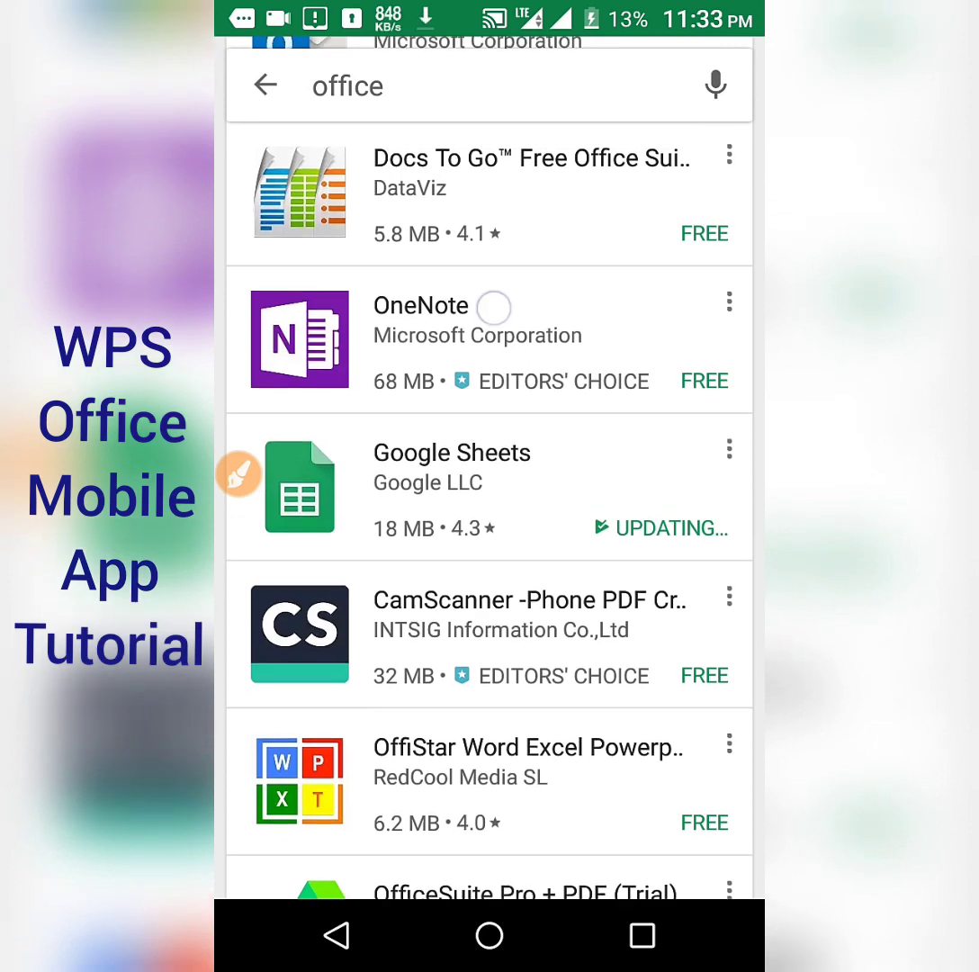
{"action": "left_click_drag", "start_coordinate": [682, 306], "coordinate": [529, 752]}
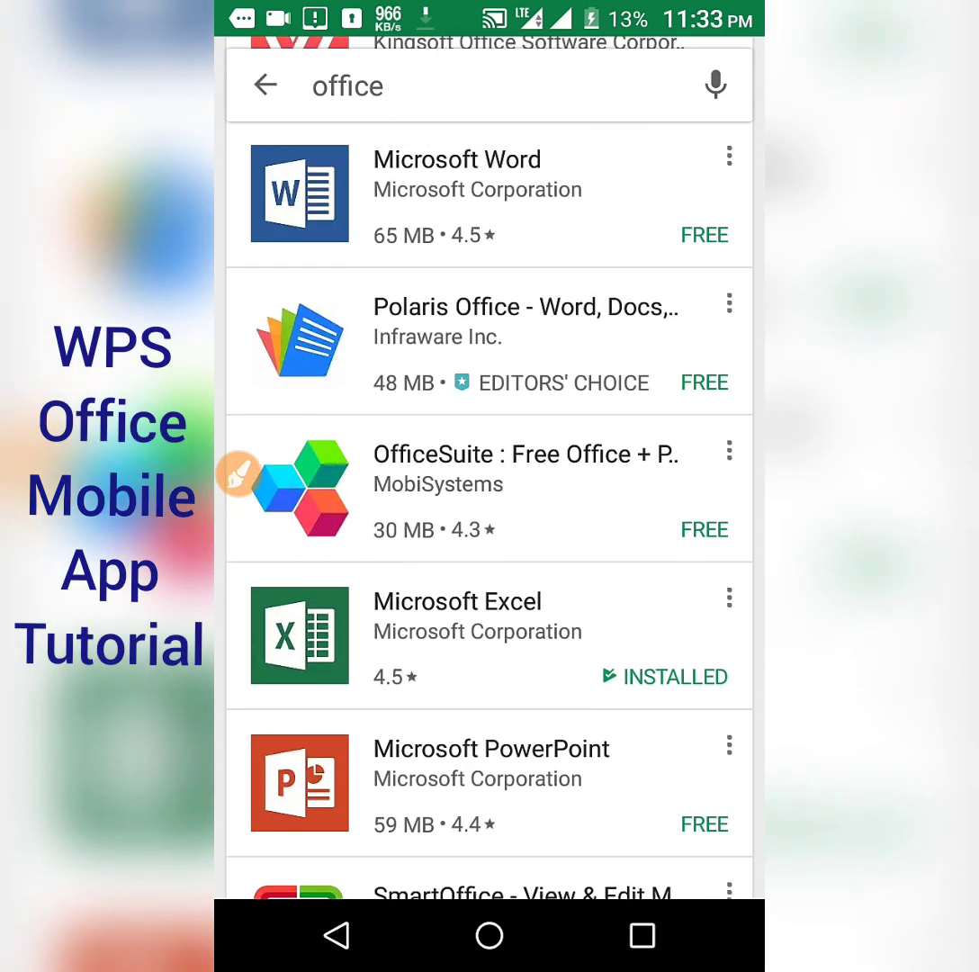
{"action": "left_click_drag", "start_coordinate": [511, 423], "coordinate": [512, 751]}
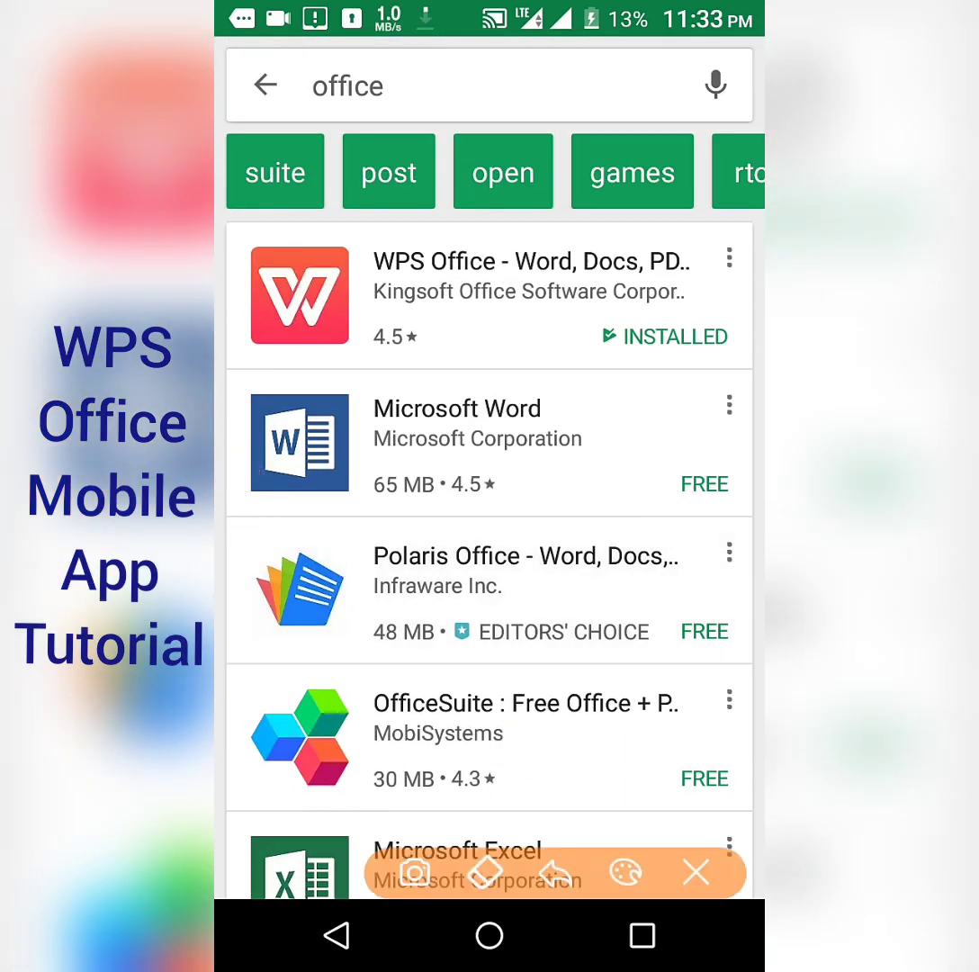
{"action": "mouse_move", "coordinate": [255, 332]}
{"action": "left_mouse_down"}
{"action": "mouse_move", "coordinate": [531, 310]}
{"action": "mouse_move", "coordinate": [335, 240]}
{"action": "mouse_move", "coordinate": [339, 225]}
{"action": "left_mouse_up"}
{"action": "left_click", "coordinate": [695, 872]}
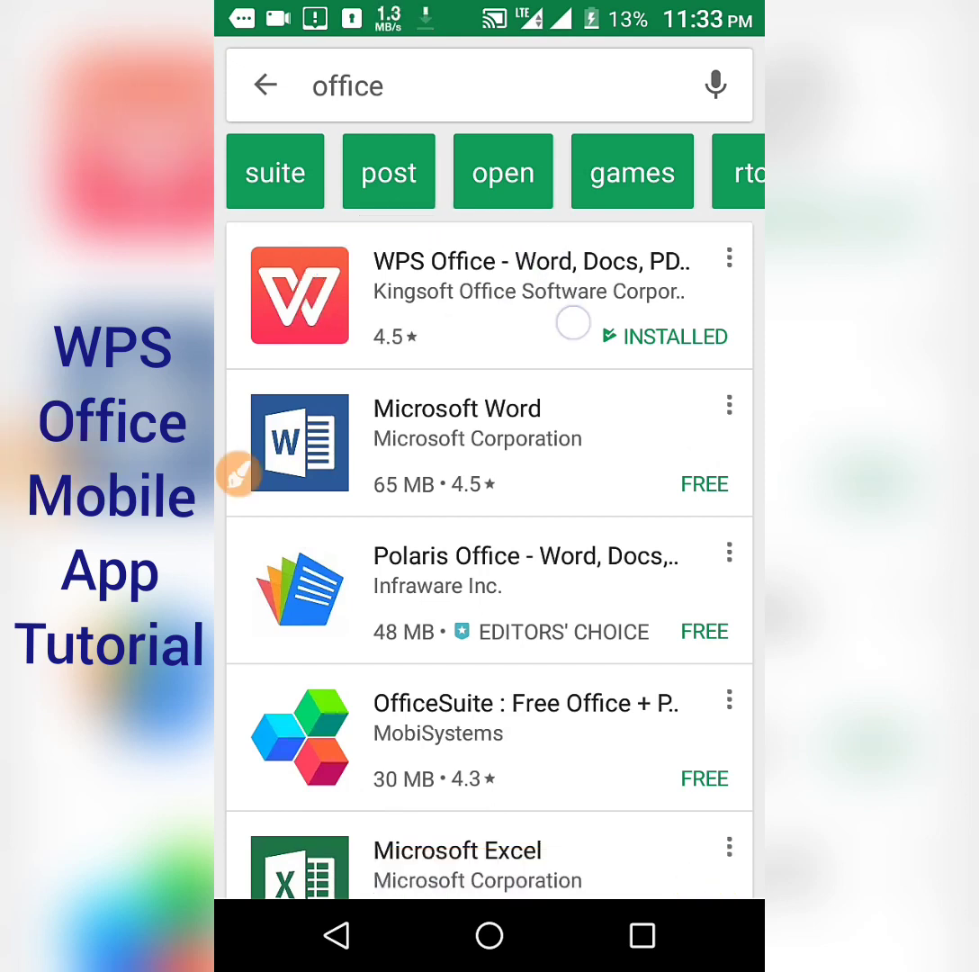
Open the WPS Office store page and circle its 100 MILLION downloads and 4.5 rating.
{"action": "left_click", "coordinate": [486, 297]}
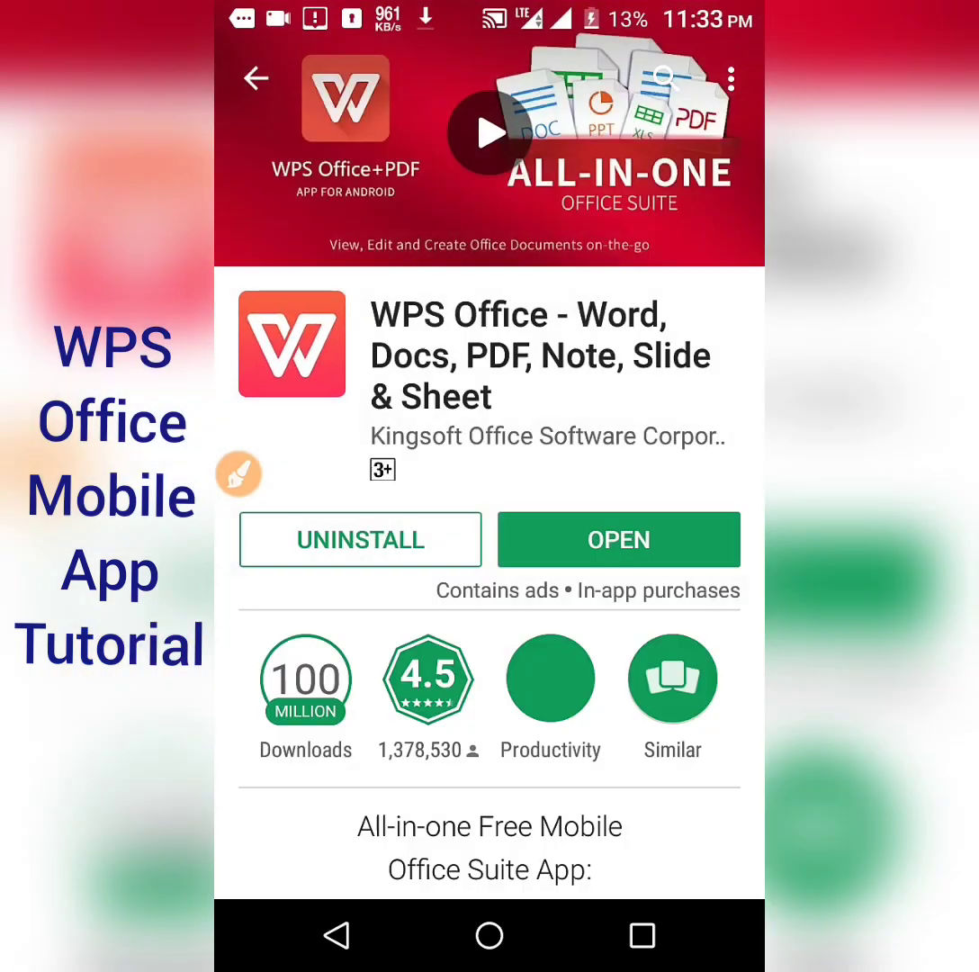
{"action": "scroll", "coordinate": [490, 539], "scroll_direction": "down", "scroll_amount": 3}
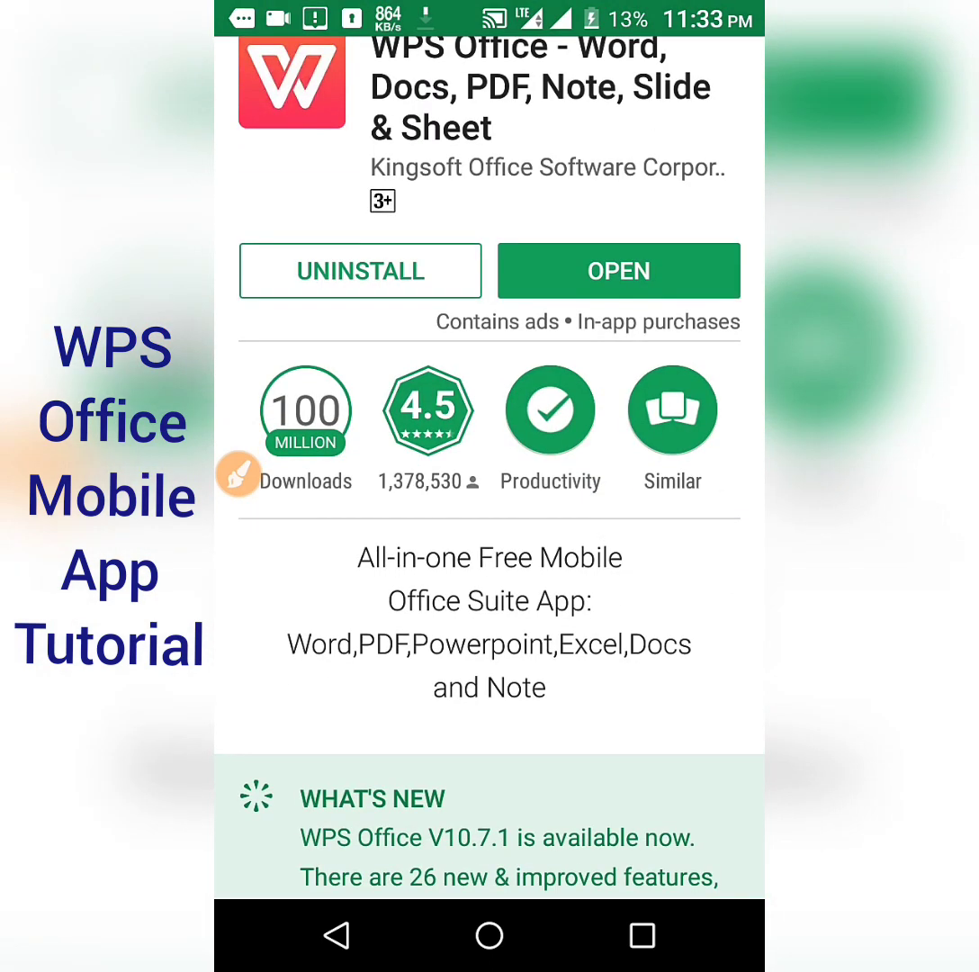
{"action": "left_click", "coordinate": [230, 480]}
{"action": "left_click_drag", "start_coordinate": [347, 343], "coordinate": [362, 364]}
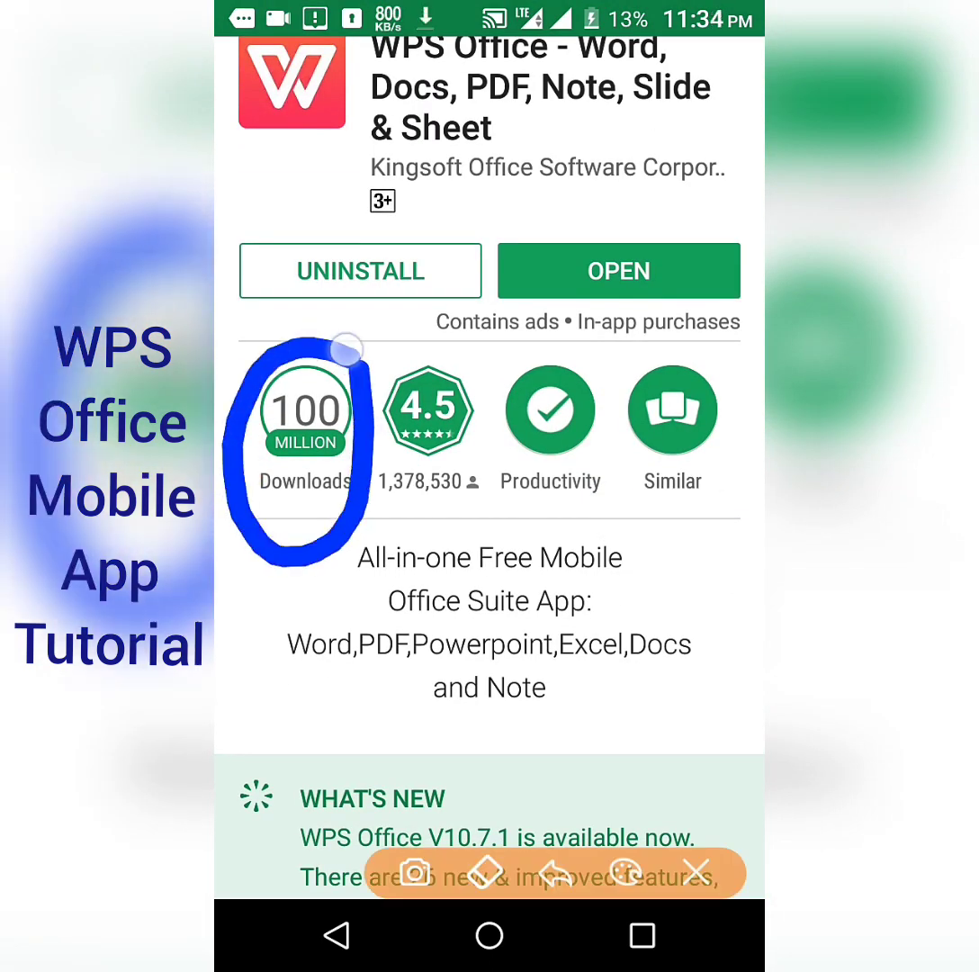
{"action": "left_click_drag", "start_coordinate": [439, 321], "coordinate": [441, 324]}
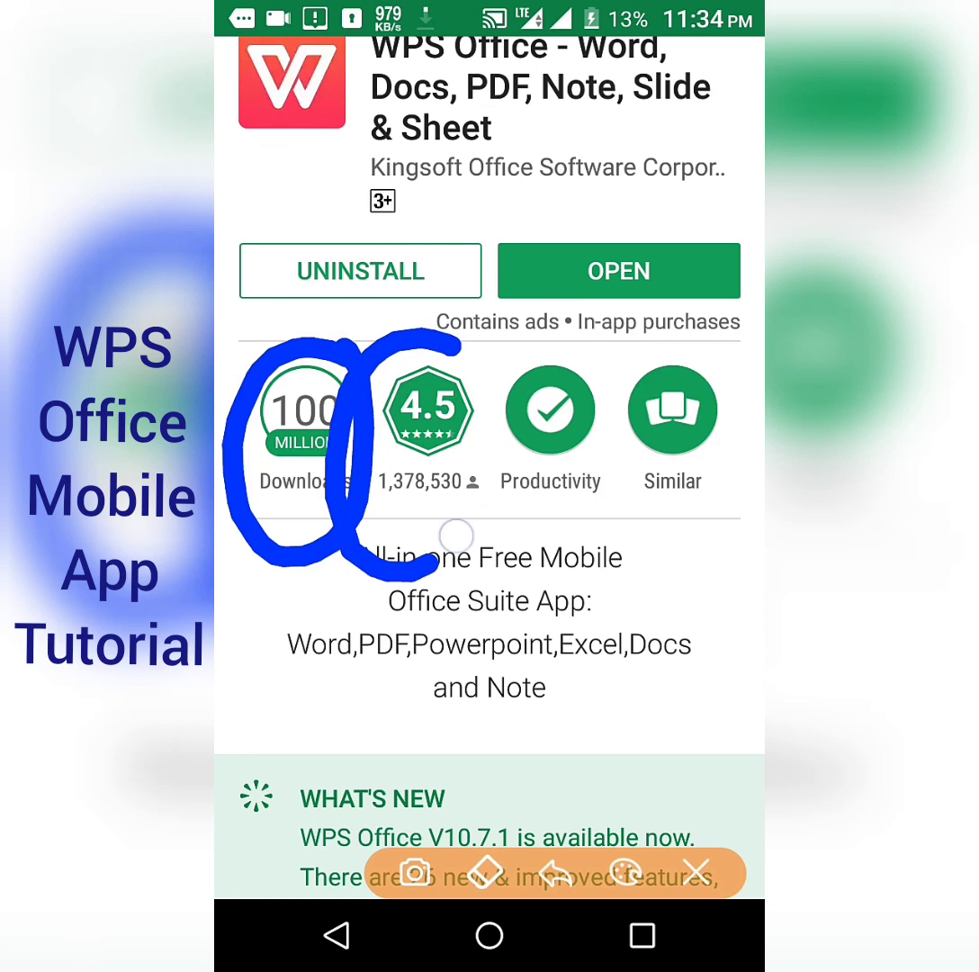
{"action": "left_click", "coordinate": [697, 873]}
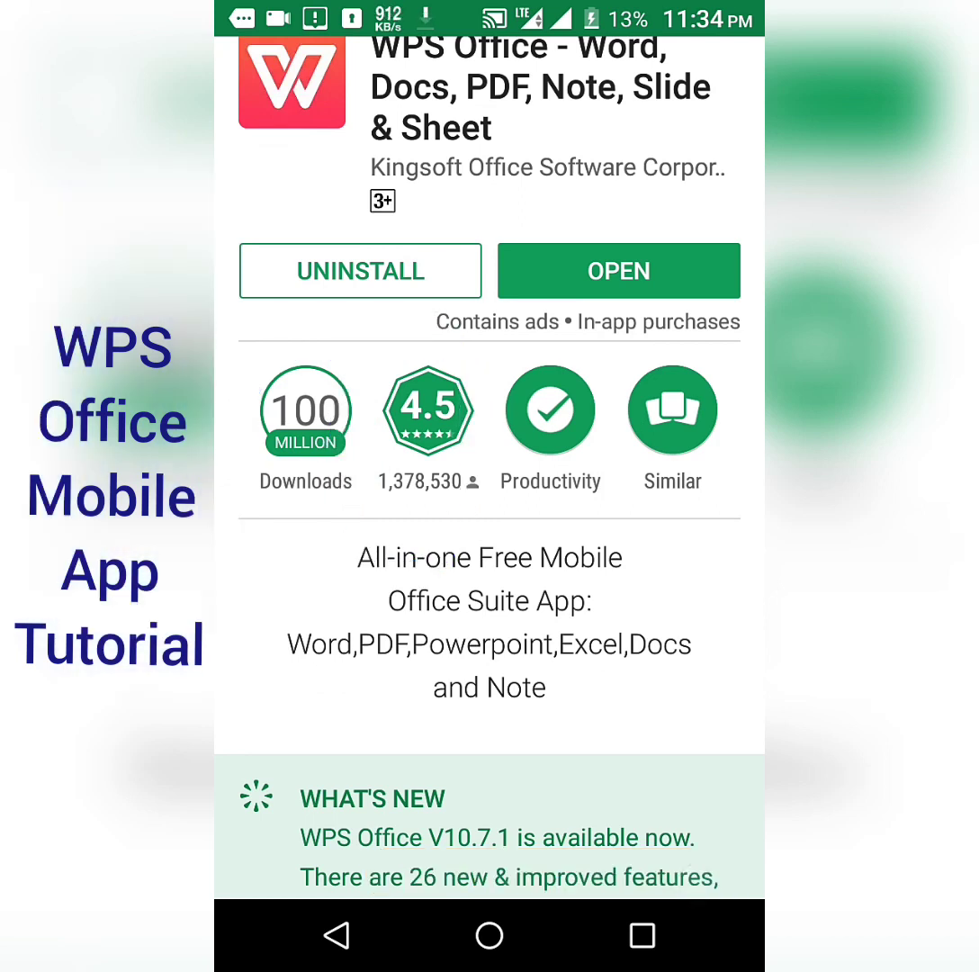
Circle the ALL-IN-ONE OFFICE SUITE banner at the top of the page.
{"action": "scroll", "coordinate": [490, 450], "scroll_direction": "up", "scroll_amount": 3}
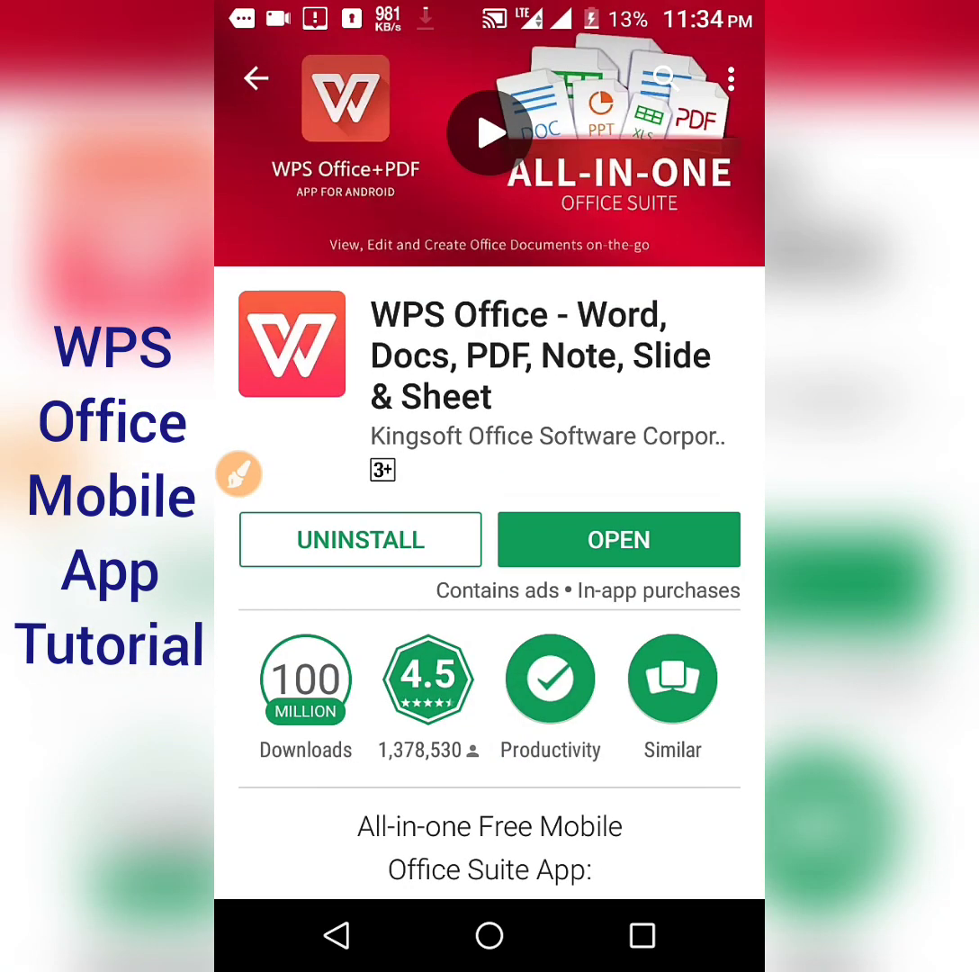
{"action": "left_click", "coordinate": [238, 475]}
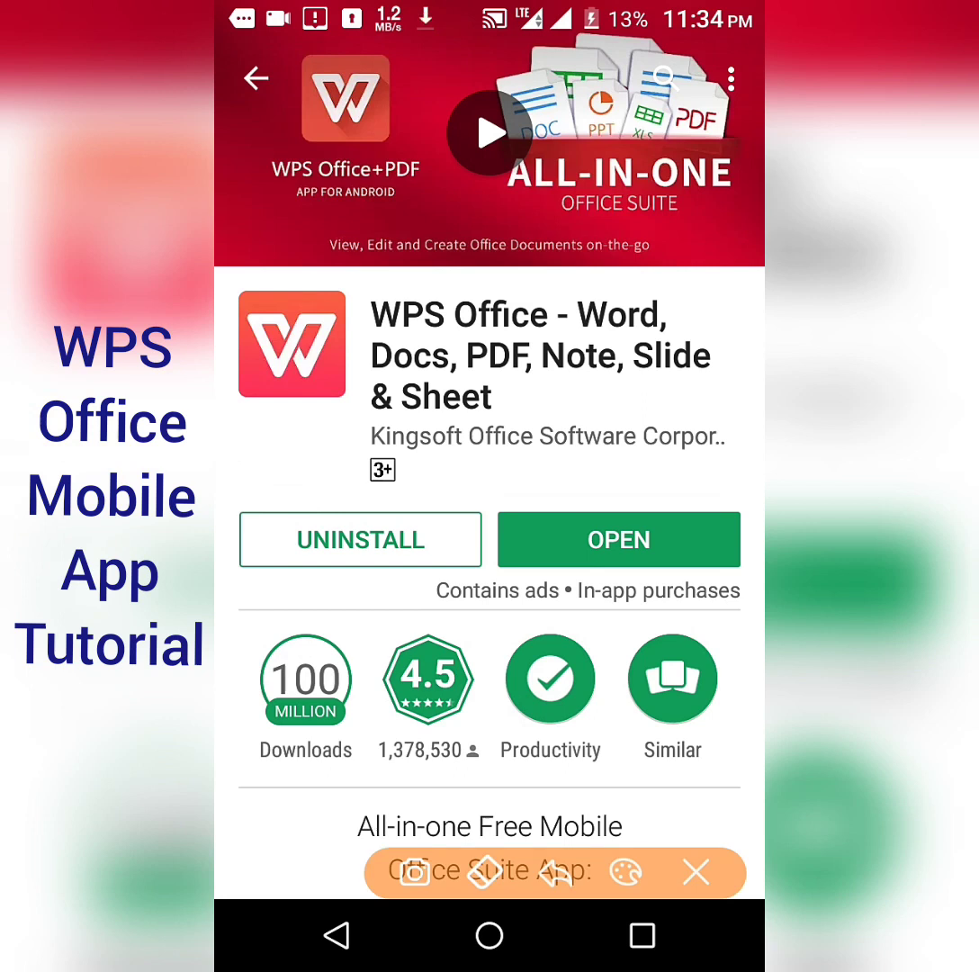
{"action": "mouse_move", "coordinate": [729, 238]}
{"action": "left_mouse_down"}
{"action": "mouse_move", "coordinate": [449, 175]}
{"action": "mouse_move", "coordinate": [700, 219]}
{"action": "mouse_move", "coordinate": [721, 306]}
{"action": "mouse_move", "coordinate": [531, 297]}
{"action": "mouse_move", "coordinate": [477, 360]}
{"action": "mouse_move", "coordinate": [472, 270]}
{"action": "mouse_move", "coordinate": [455, 315]}
{"action": "mouse_move", "coordinate": [656, 306]}
{"action": "mouse_move", "coordinate": [635, 300]}
{"action": "left_mouse_up"}
Leave the Power Bank editor, backing out of the save prompts, and switch to View Mode.
{"action": "left_click", "coordinate": [696, 871]}
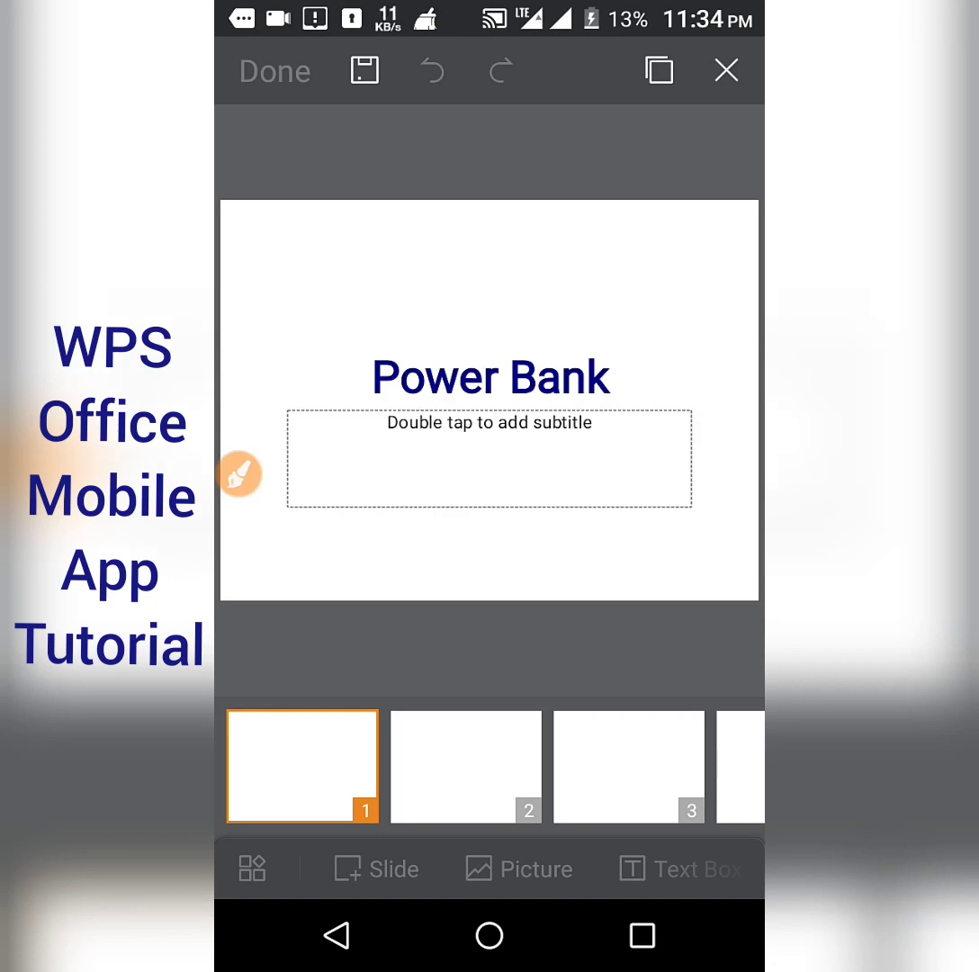
{"action": "key", "text": "Escape"}
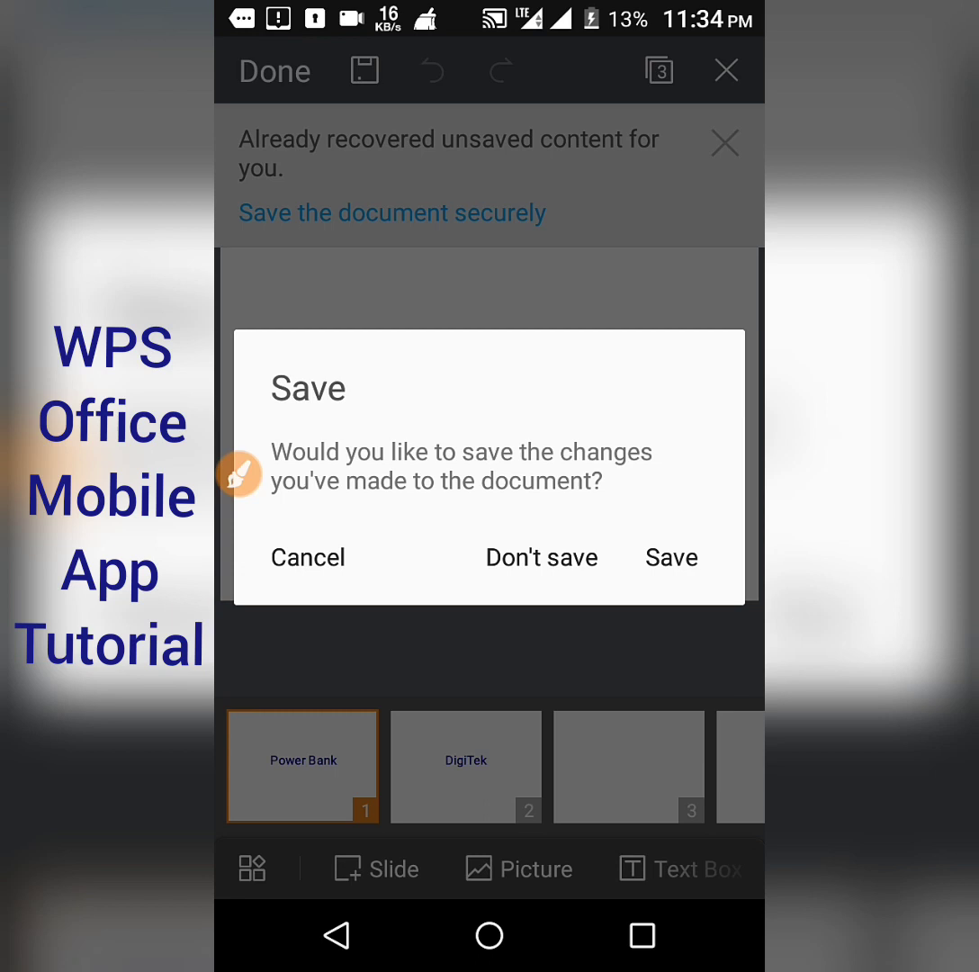
{"action": "key", "text": "Escape"}
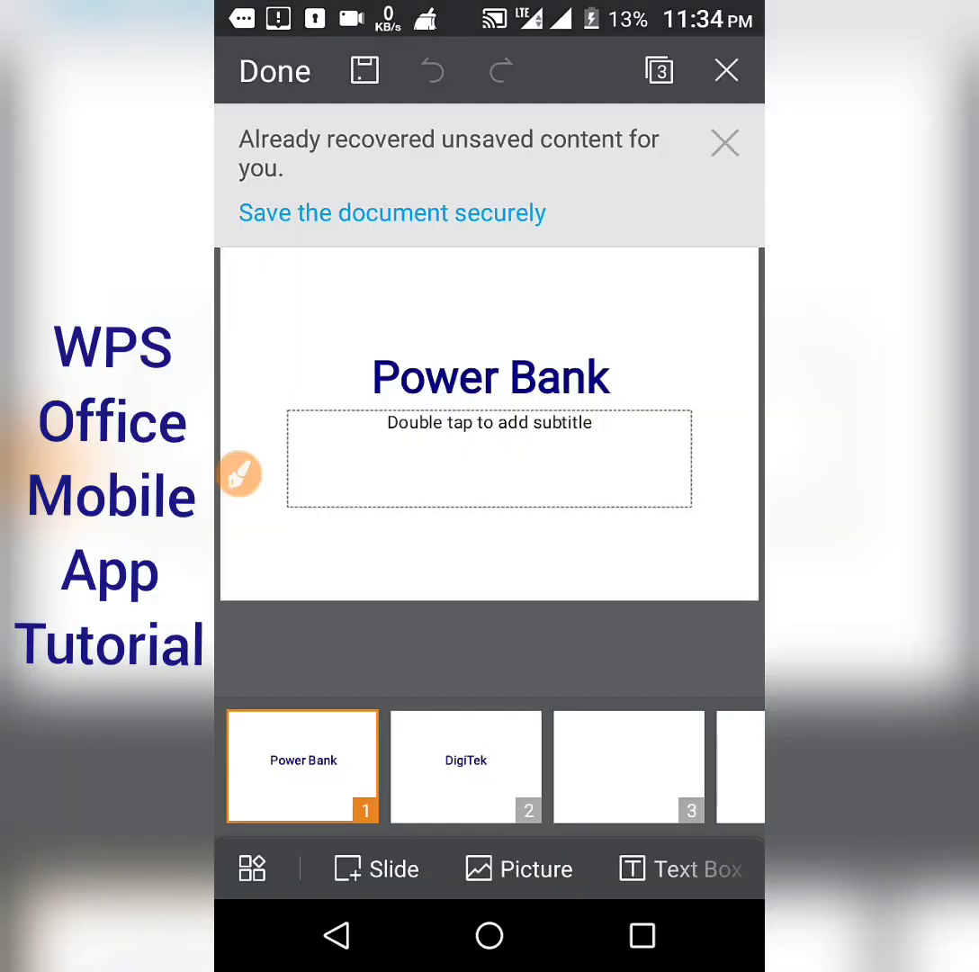
{"action": "key", "text": "ctrl+s"}
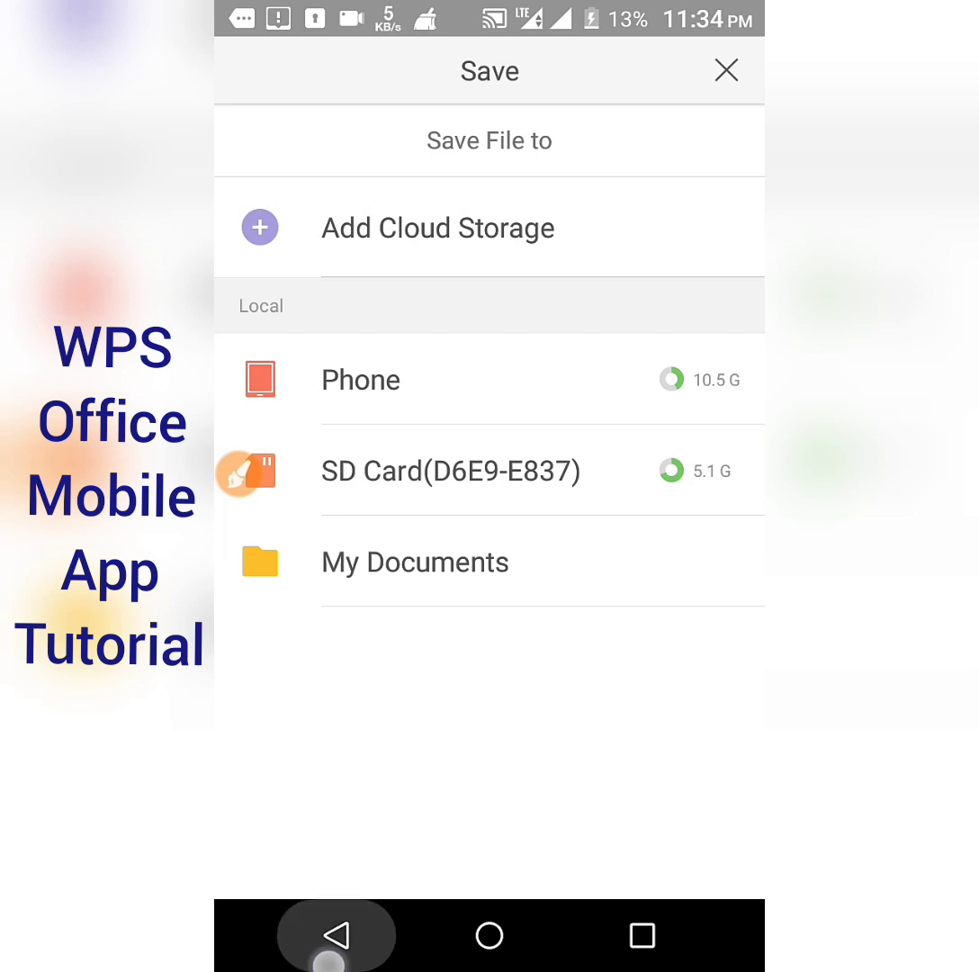
{"action": "key", "text": "Escape"}
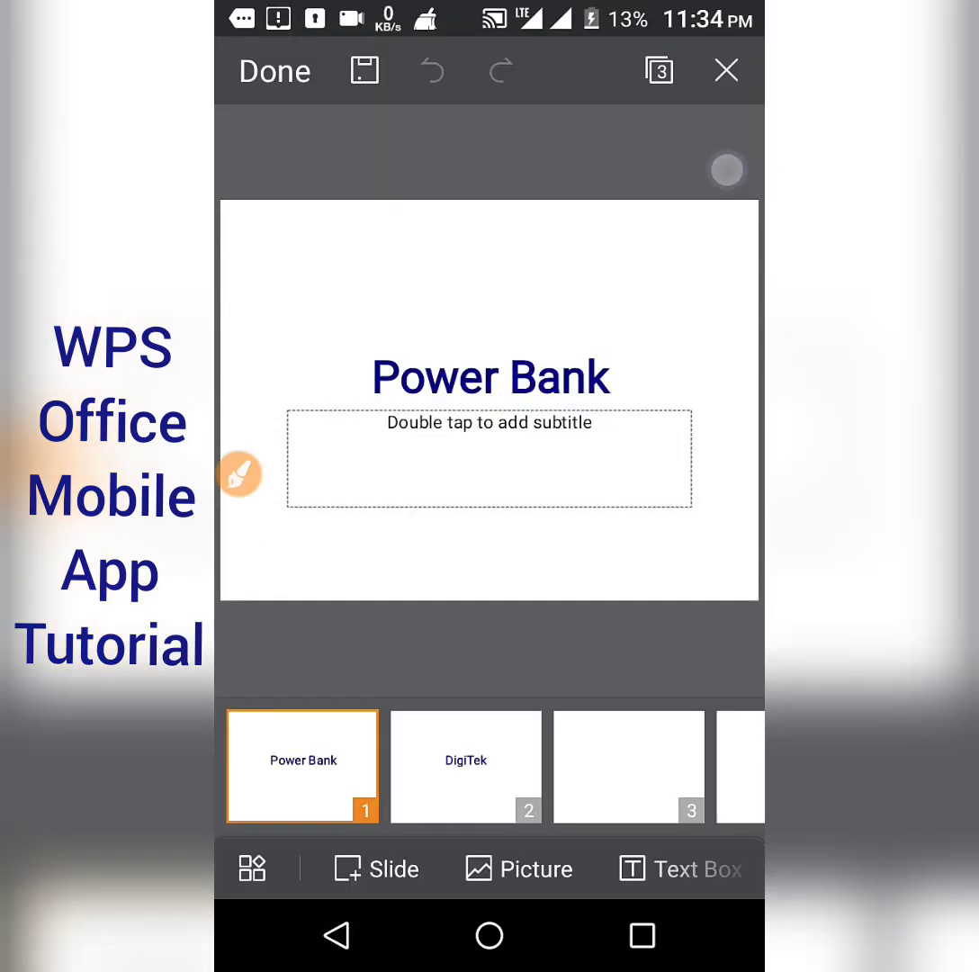
{"action": "key", "text": "Escape"}
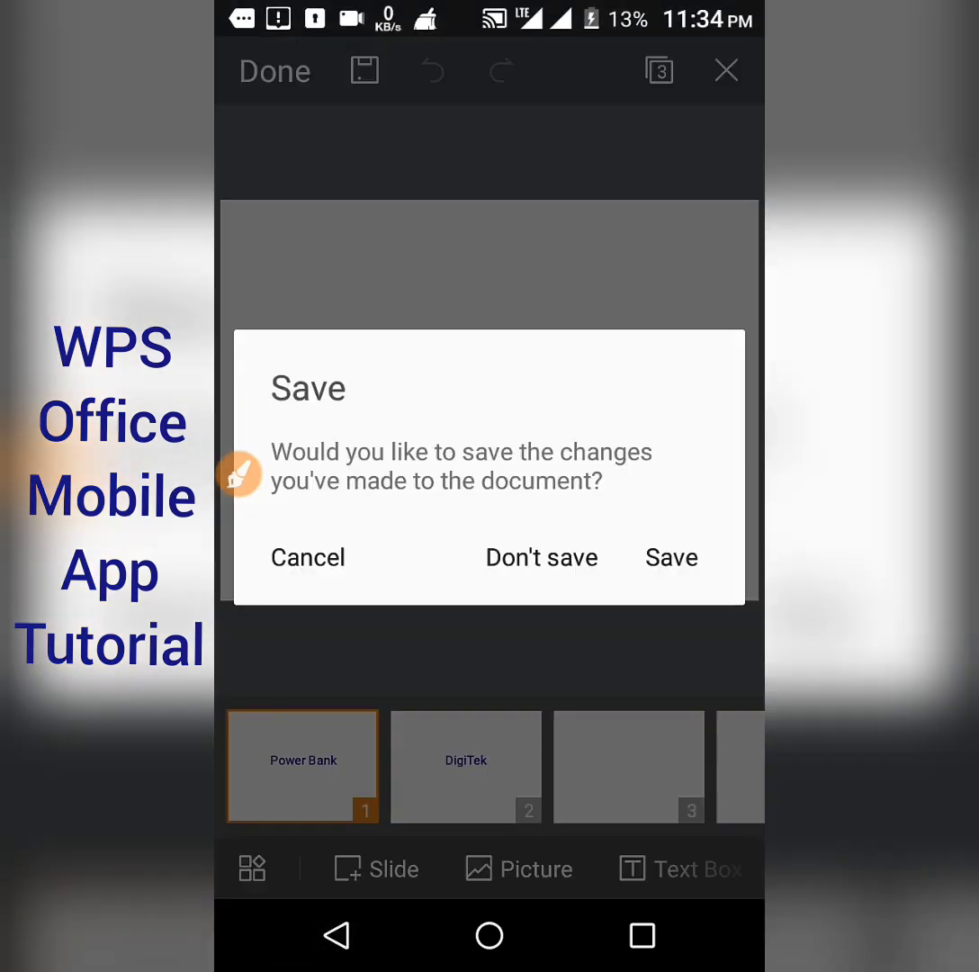
{"action": "left_click", "coordinate": [671, 557]}
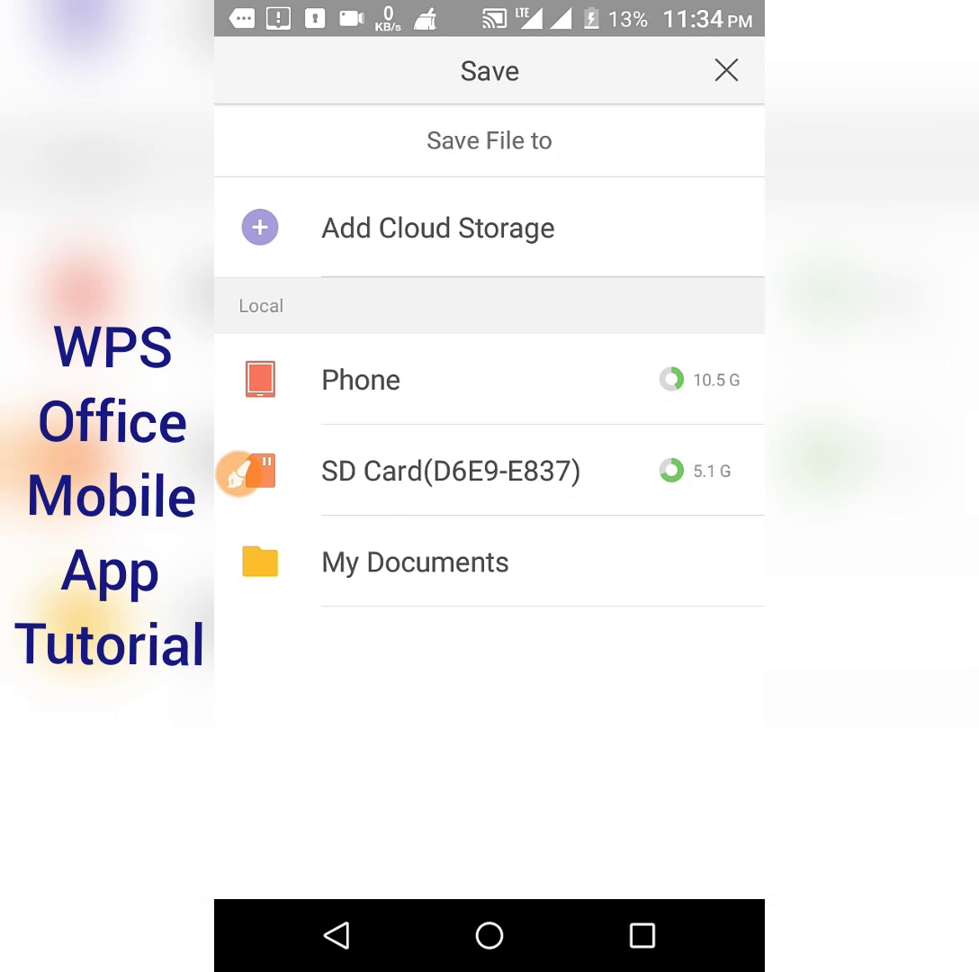
{"action": "key", "text": "Escape"}
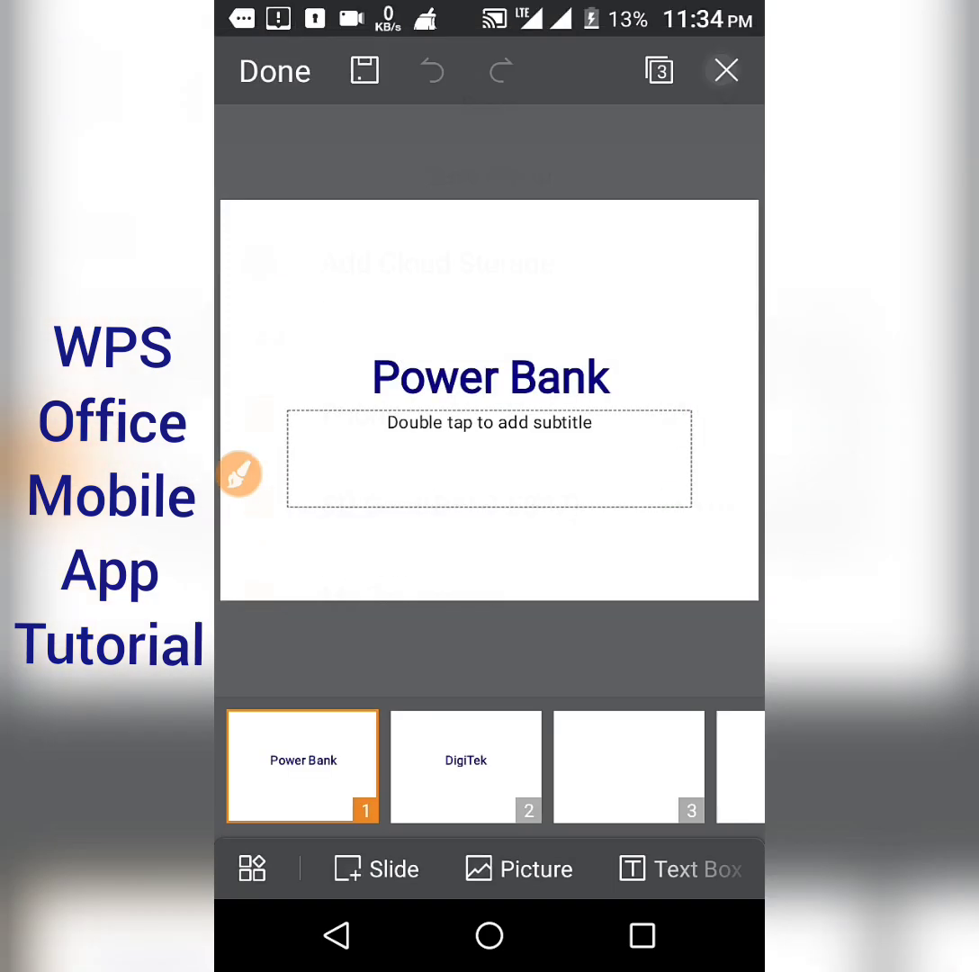
{"action": "left_click", "coordinate": [245, 51]}
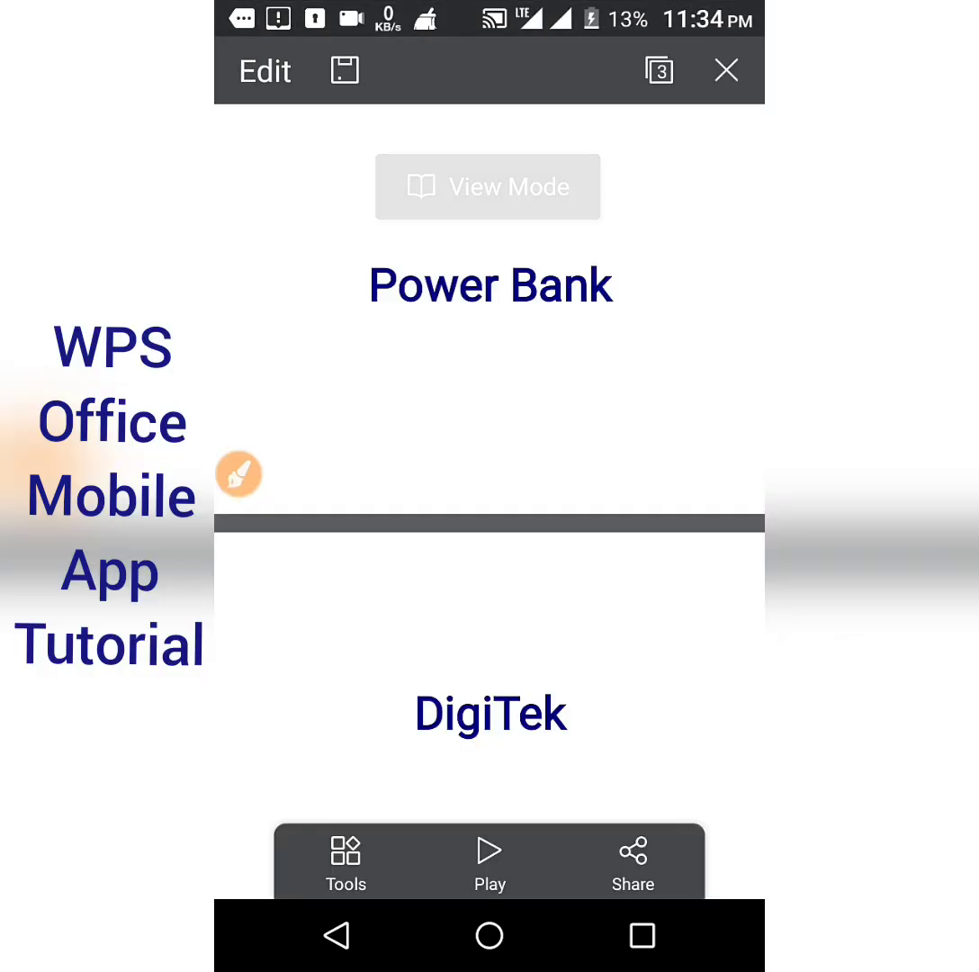
Close Power Bank with Don't save and return to the Recent files list.
{"action": "left_click", "coordinate": [726, 70]}
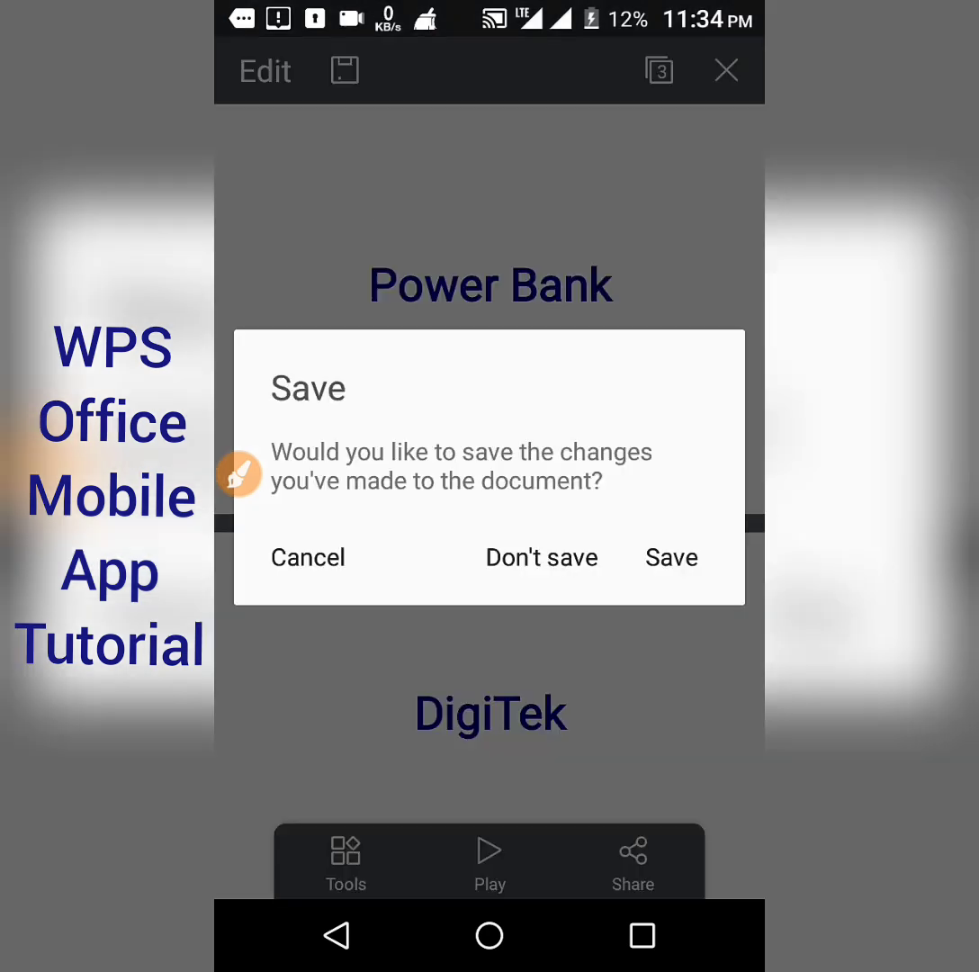
{"action": "left_click", "coordinate": [671, 557]}
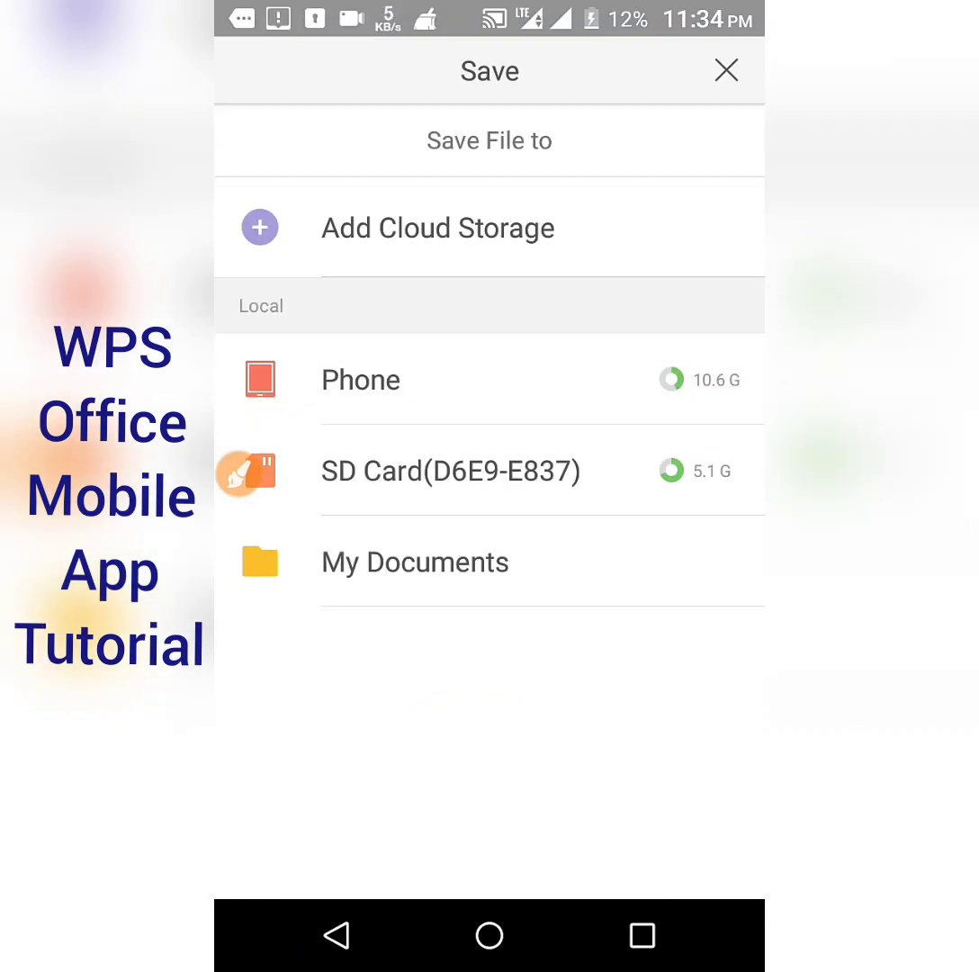
{"action": "key", "text": "Escape"}
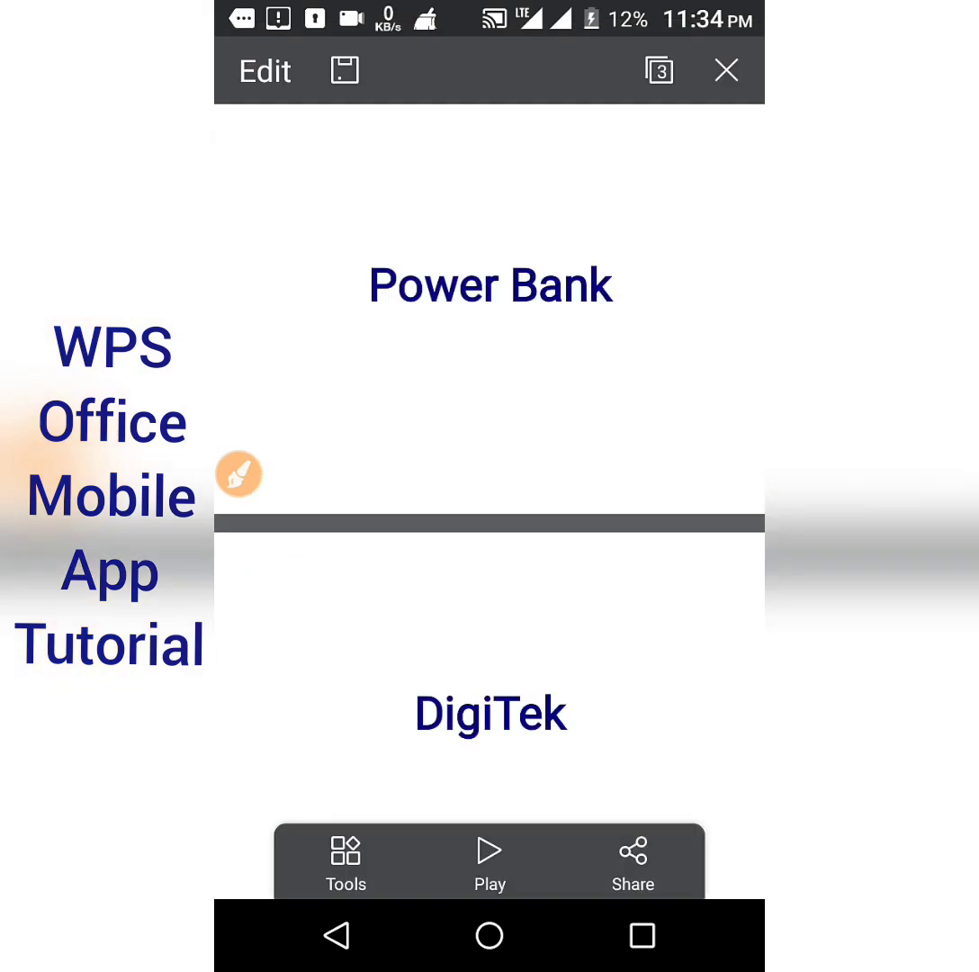
{"action": "left_click", "coordinate": [336, 935]}
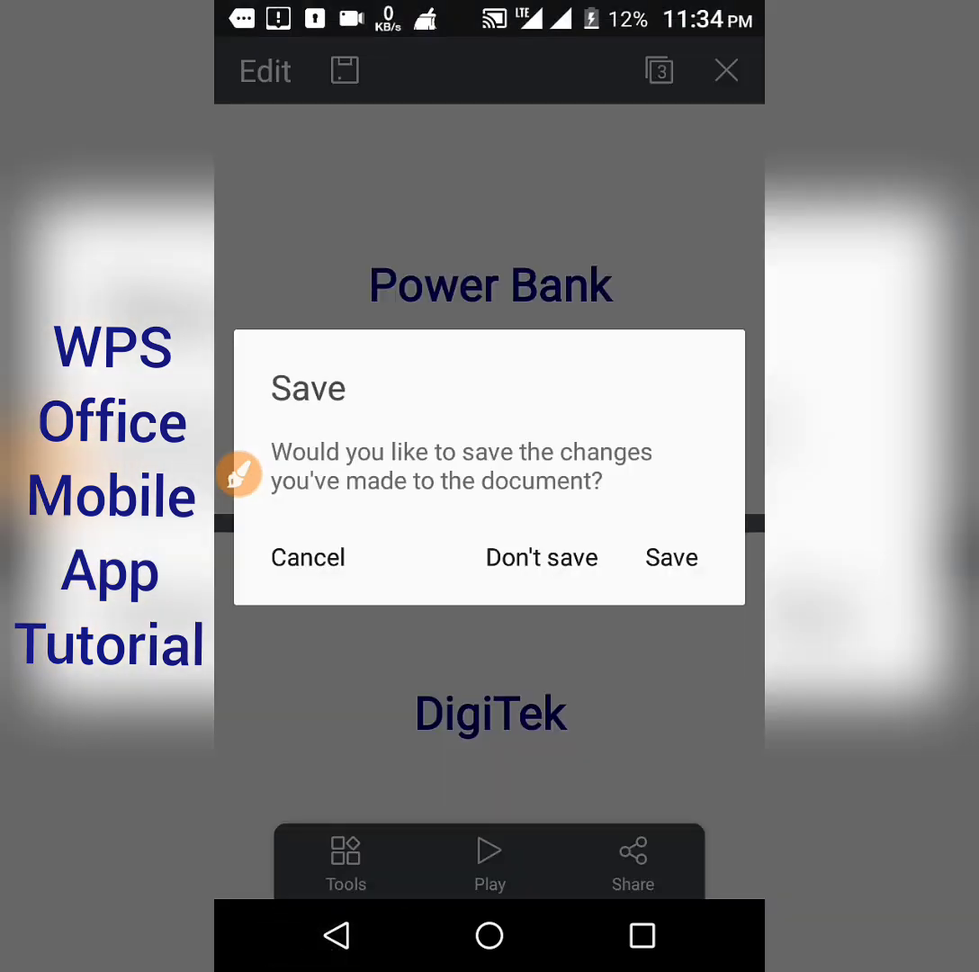
{"action": "left_click", "coordinate": [542, 557]}
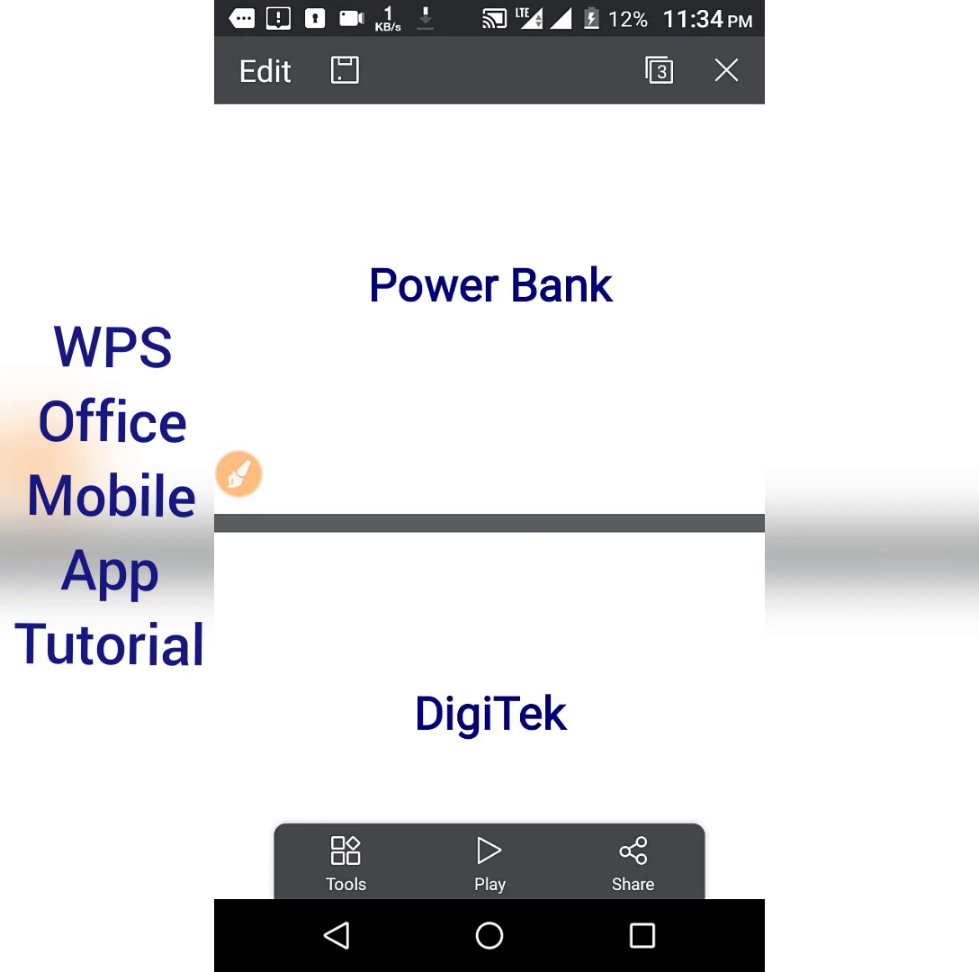
{"action": "left_click", "coordinate": [337, 935]}
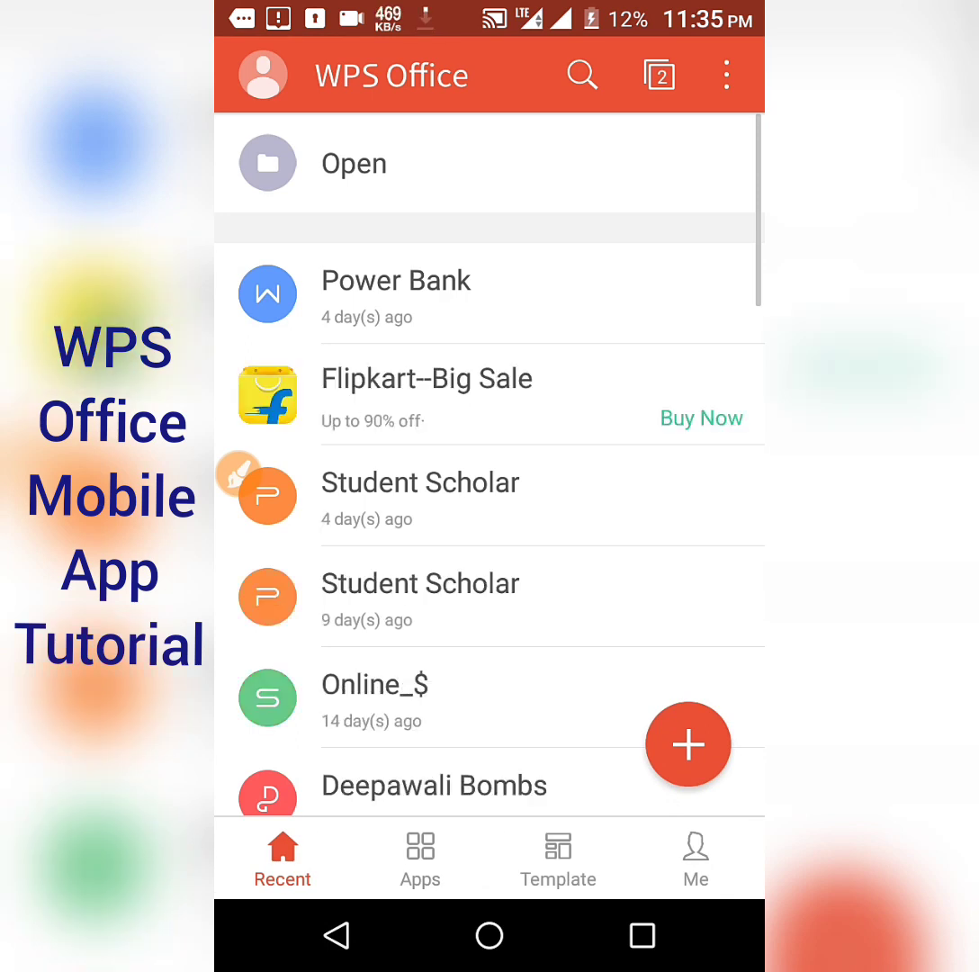
Refresh the recent list and mark the Power Bank, Flipkart and Student Scholar files with the pen.
{"action": "left_click_drag", "start_coordinate": [515, 378], "coordinate": [516, 468]}
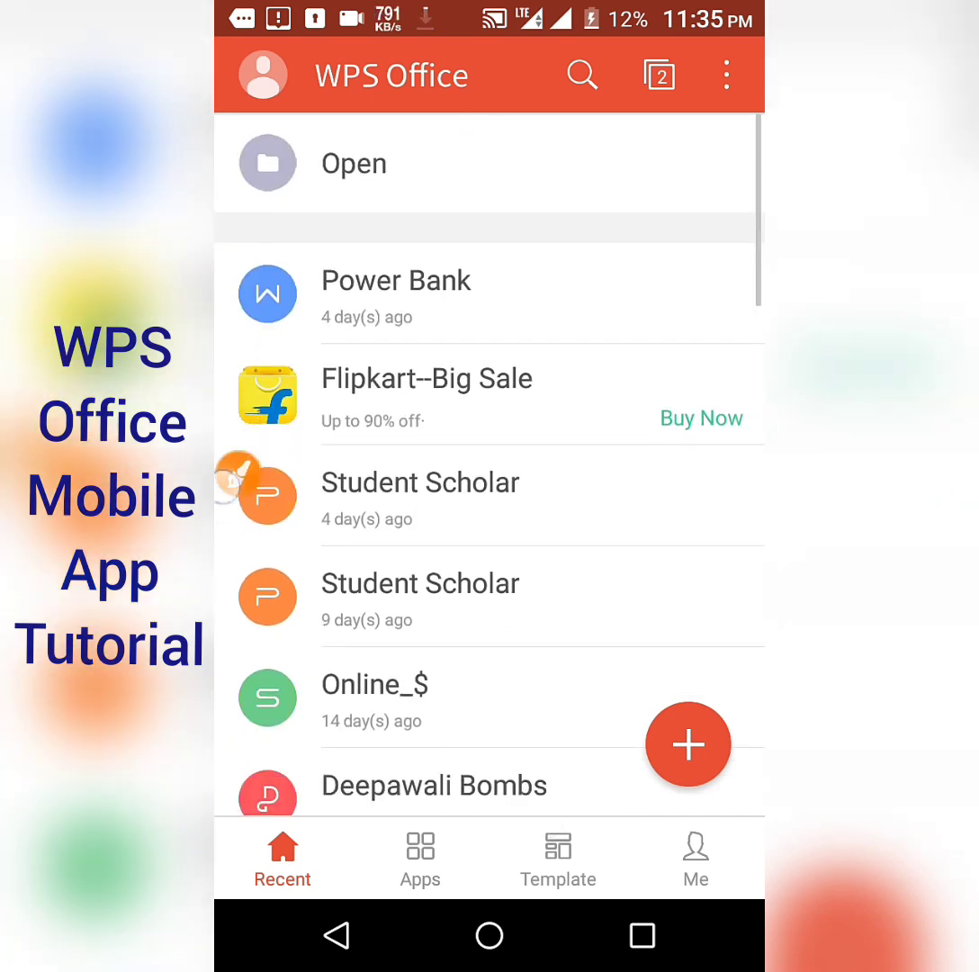
{"action": "left_click", "coordinate": [238, 475]}
{"action": "mouse_move", "coordinate": [324, 105]}
{"action": "left_mouse_down"}
{"action": "mouse_move", "coordinate": [492, 174]}
{"action": "mouse_move", "coordinate": [499, 160]}
{"action": "mouse_move", "coordinate": [450, 207]}
{"action": "mouse_move", "coordinate": [234, 297]}
{"action": "mouse_move", "coordinate": [630, 359]}
{"action": "mouse_move", "coordinate": [288, 421]}
{"action": "left_mouse_up"}
{"action": "left_click_drag", "start_coordinate": [430, 432], "coordinate": [473, 430]}
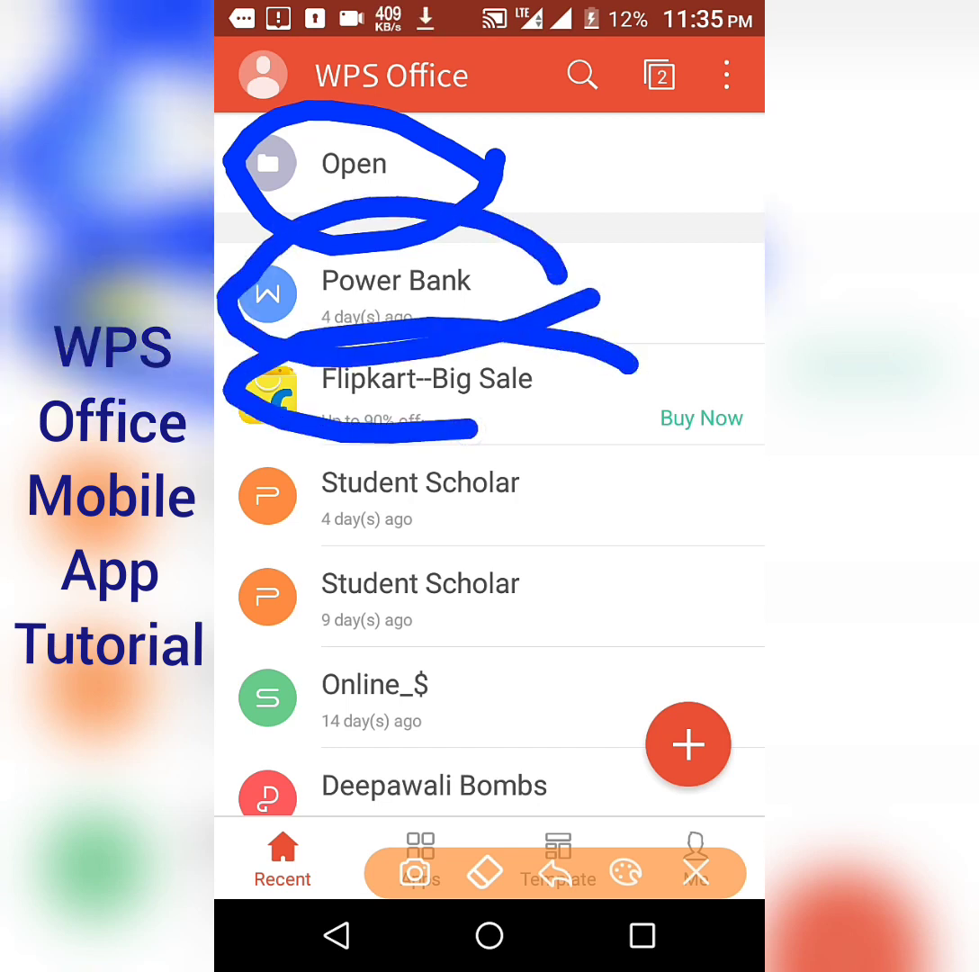
{"action": "left_click_drag", "start_coordinate": [538, 499], "coordinate": [533, 688]}
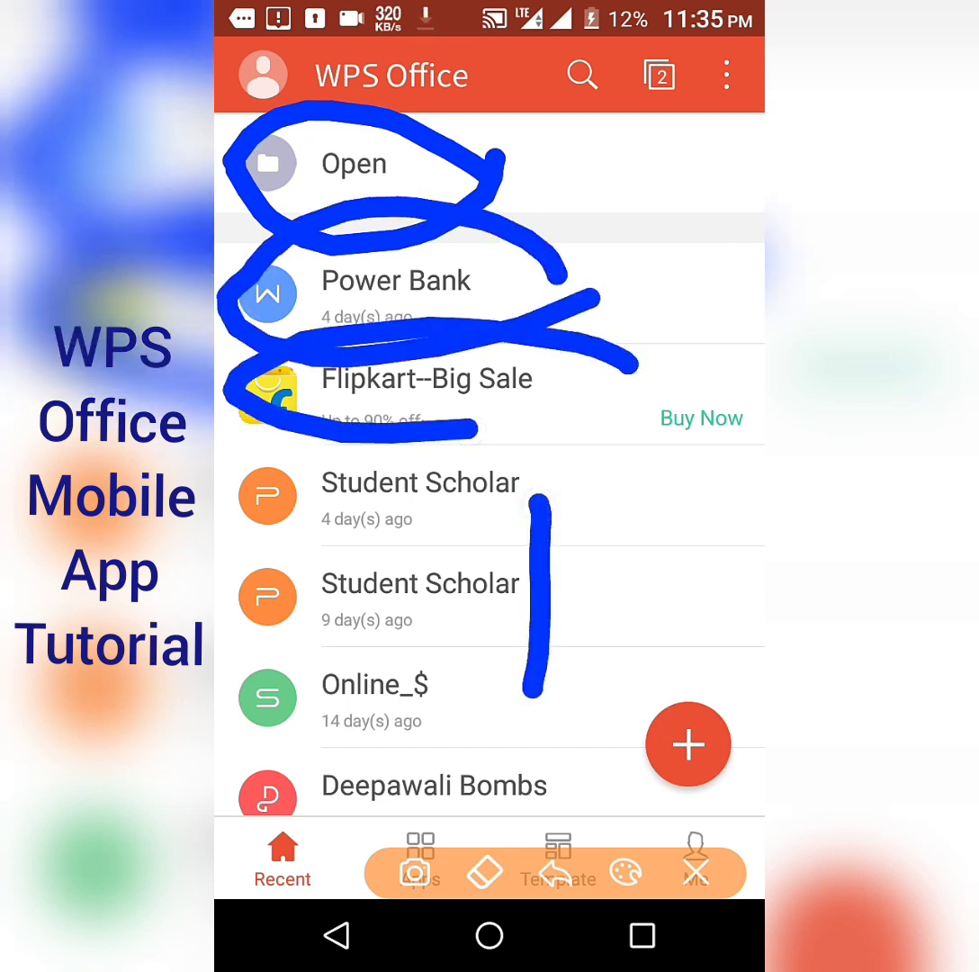
{"action": "left_click", "coordinate": [695, 871]}
Scroll the recent list and circle the Deepawali Bombs and DENGUE files, then clear the marks.
{"action": "left_click_drag", "start_coordinate": [533, 419], "coordinate": [532, 238]}
{"action": "mouse_move", "coordinate": [595, 503]}
{"action": "left_mouse_down"}
{"action": "mouse_move", "coordinate": [633, 339]}
{"action": "mouse_move", "coordinate": [633, 257]}
{"action": "left_mouse_up"}
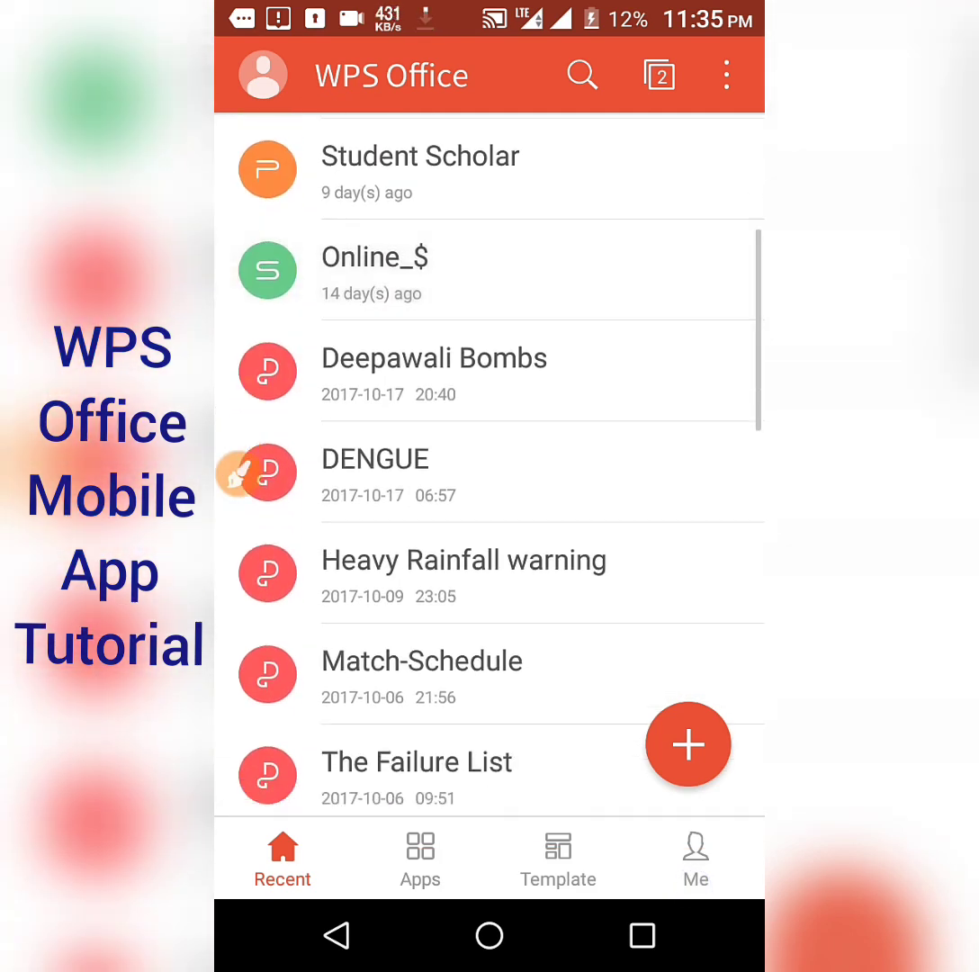
{"action": "left_click", "coordinate": [236, 475]}
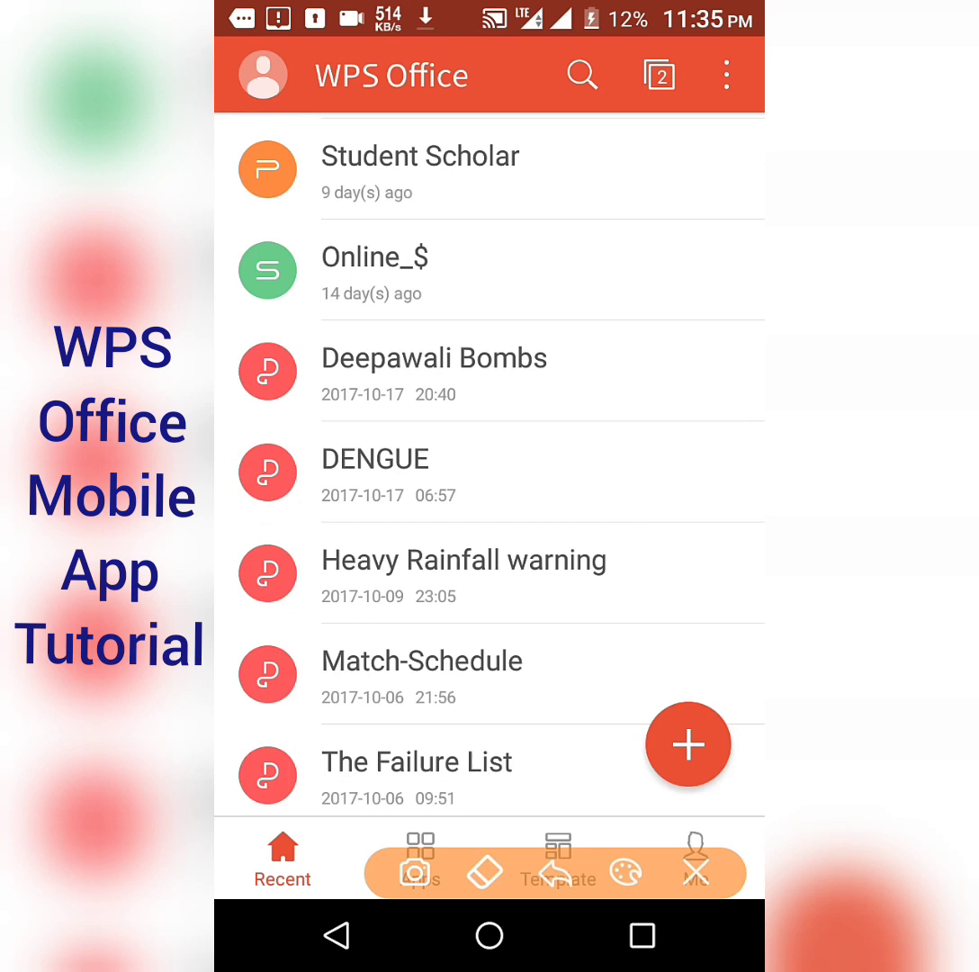
{"action": "mouse_move", "coordinate": [644, 372]}
{"action": "left_mouse_down"}
{"action": "mouse_move", "coordinate": [346, 312]}
{"action": "mouse_move", "coordinate": [653, 396]}
{"action": "left_mouse_up"}
{"action": "left_click_drag", "start_coordinate": [540, 459], "coordinate": [369, 538]}
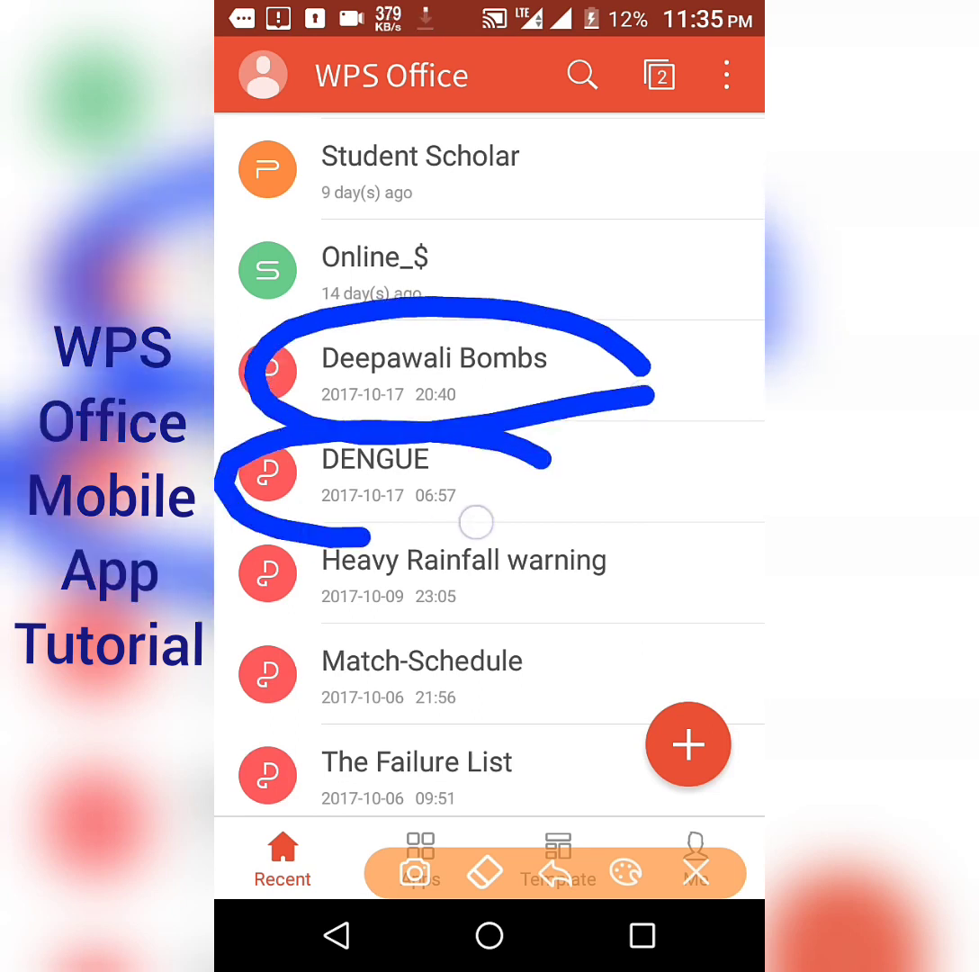
{"action": "left_click", "coordinate": [696, 871]}
Scroll further down the recent list and open the Welcome to WPS Office presentation.
{"action": "left_click_drag", "start_coordinate": [500, 648], "coordinate": [506, 383]}
{"action": "left_click_drag", "start_coordinate": [477, 648], "coordinate": [464, 350]}
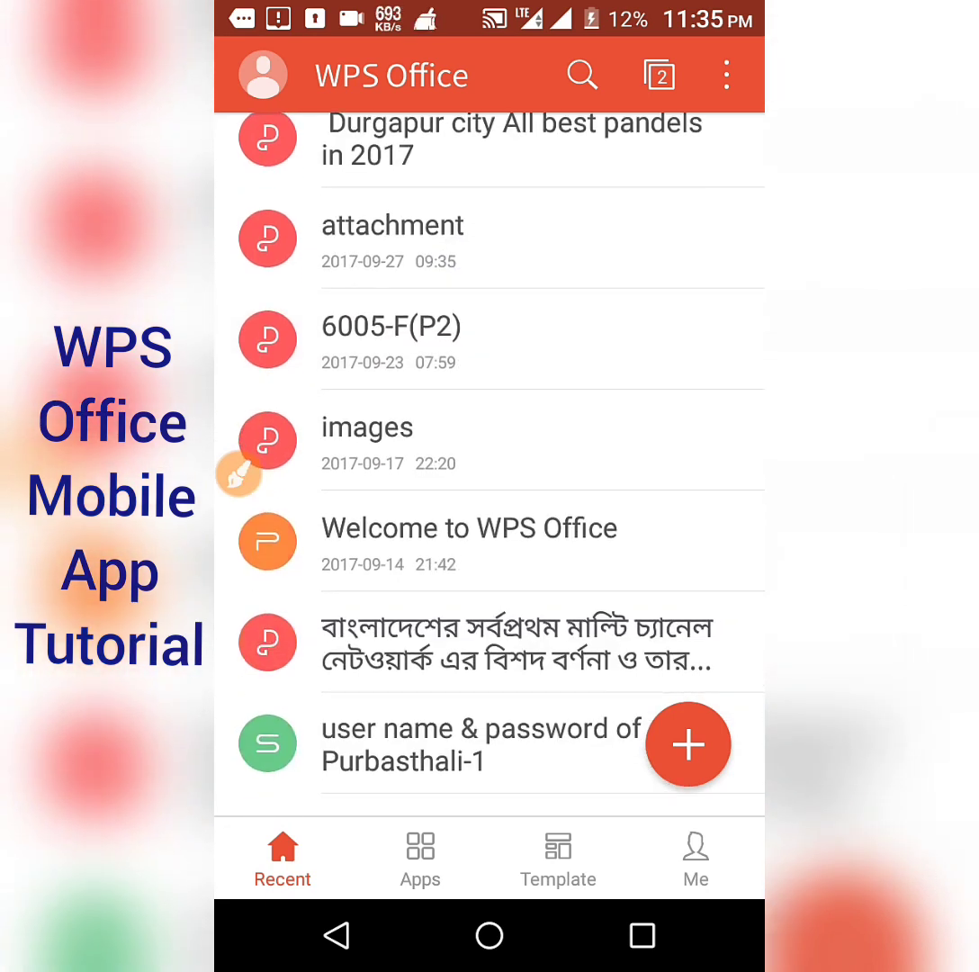
{"action": "mouse_move", "coordinate": [542, 248]}
{"action": "left_mouse_down"}
{"action": "mouse_move", "coordinate": [551, 640]}
{"action": "mouse_move", "coordinate": [529, 254]}
{"action": "left_mouse_up"}
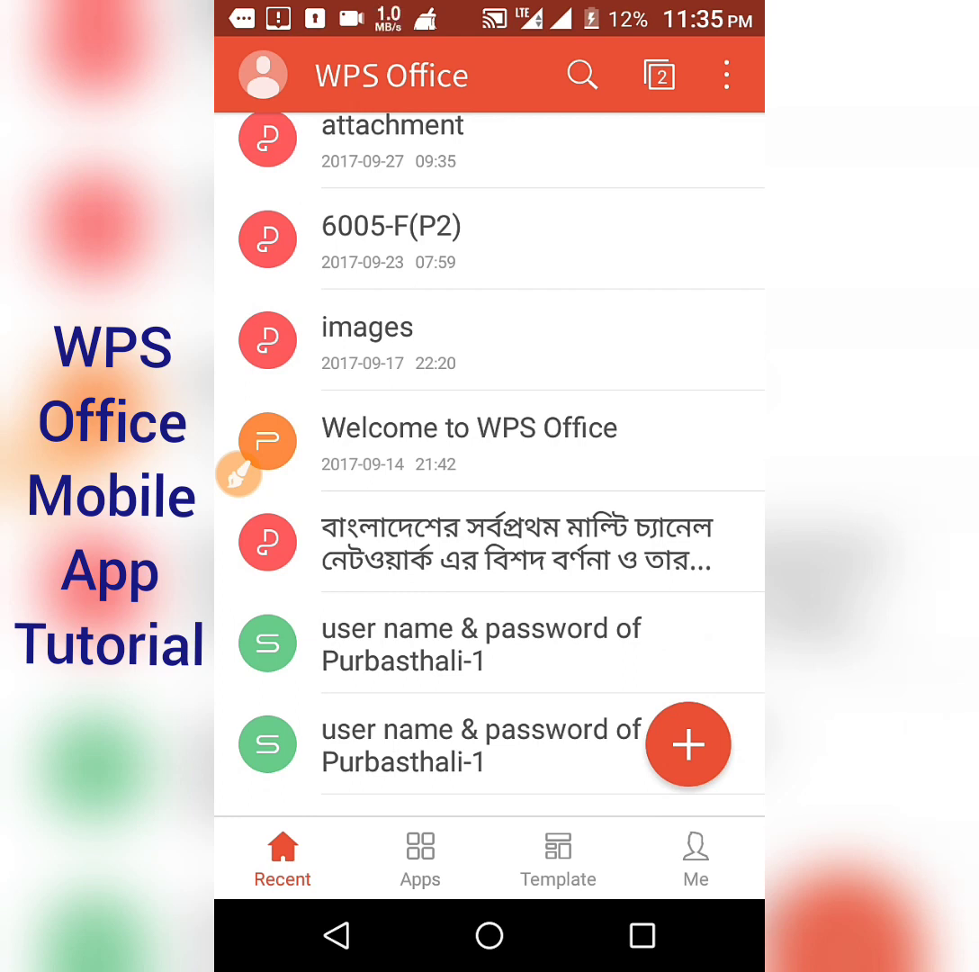
{"action": "left_click", "coordinate": [527, 446]}
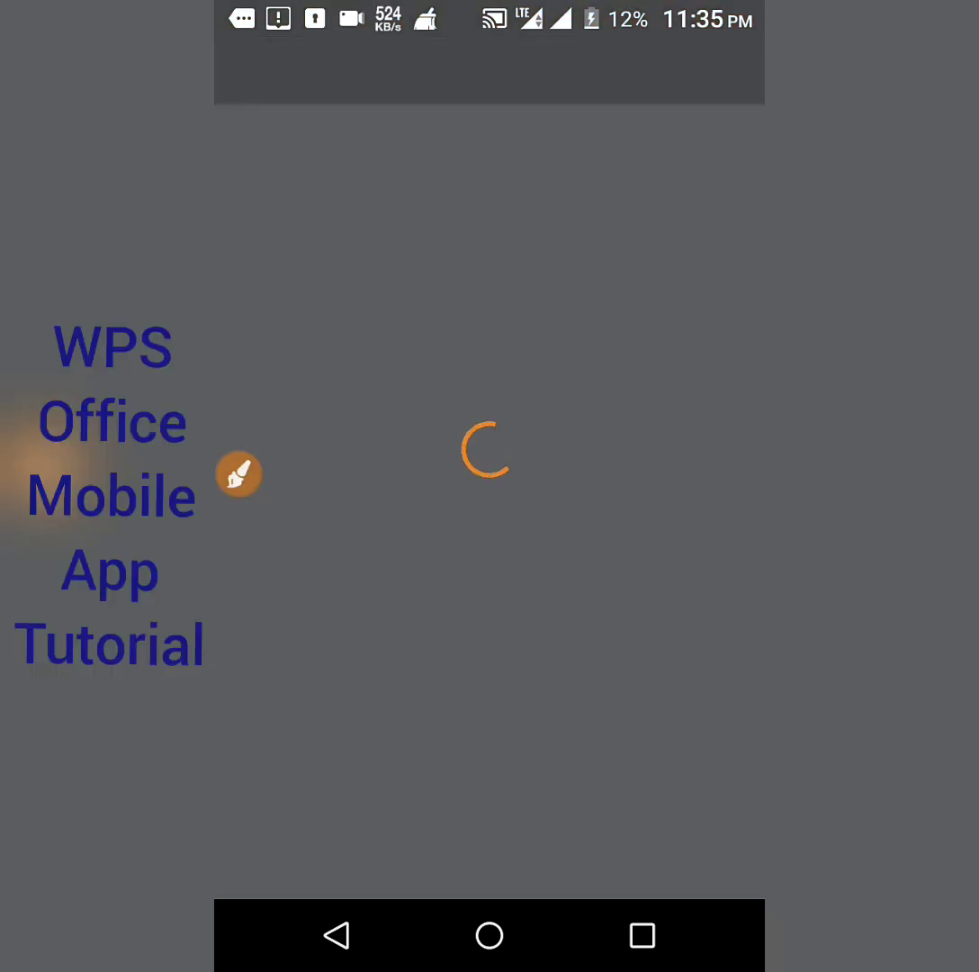
Scroll through the Welcome slides, bring up the Edit bar, then close the presentation.
{"action": "scroll", "coordinate": [669, 494], "scroll_direction": "down", "scroll_amount": 10}
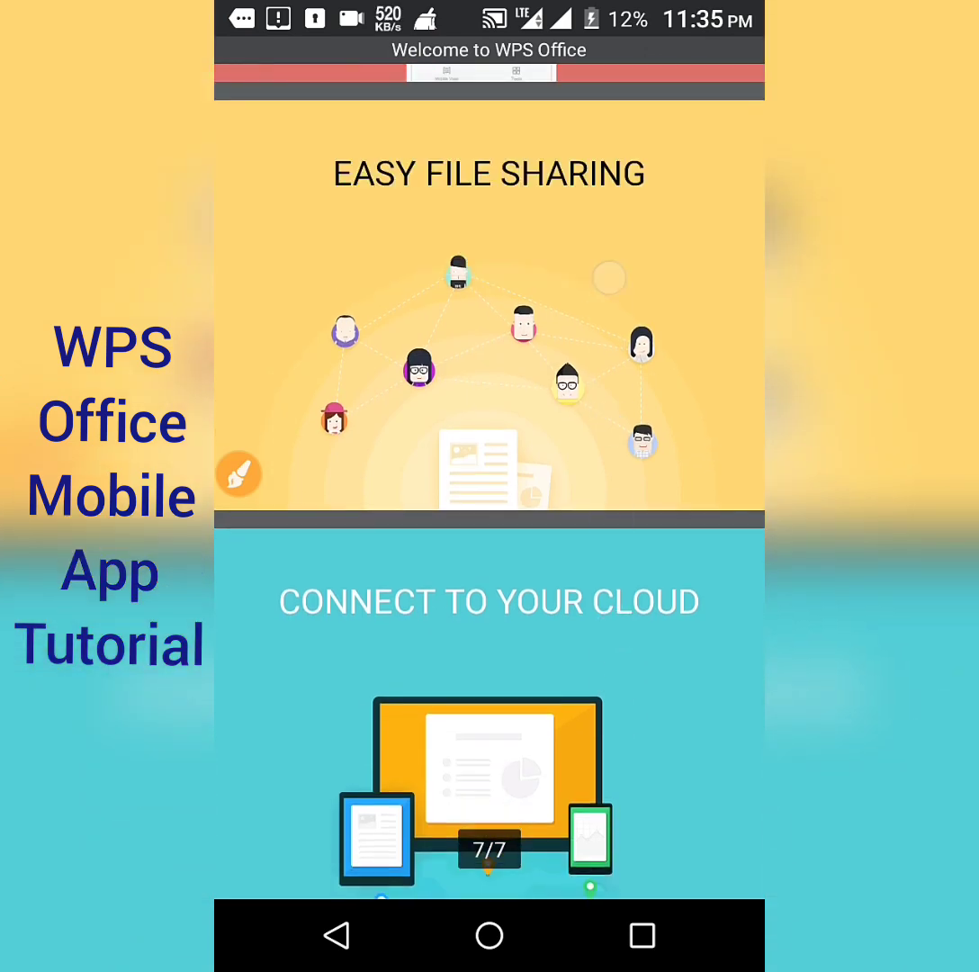
{"action": "left_click", "coordinate": [609, 277]}
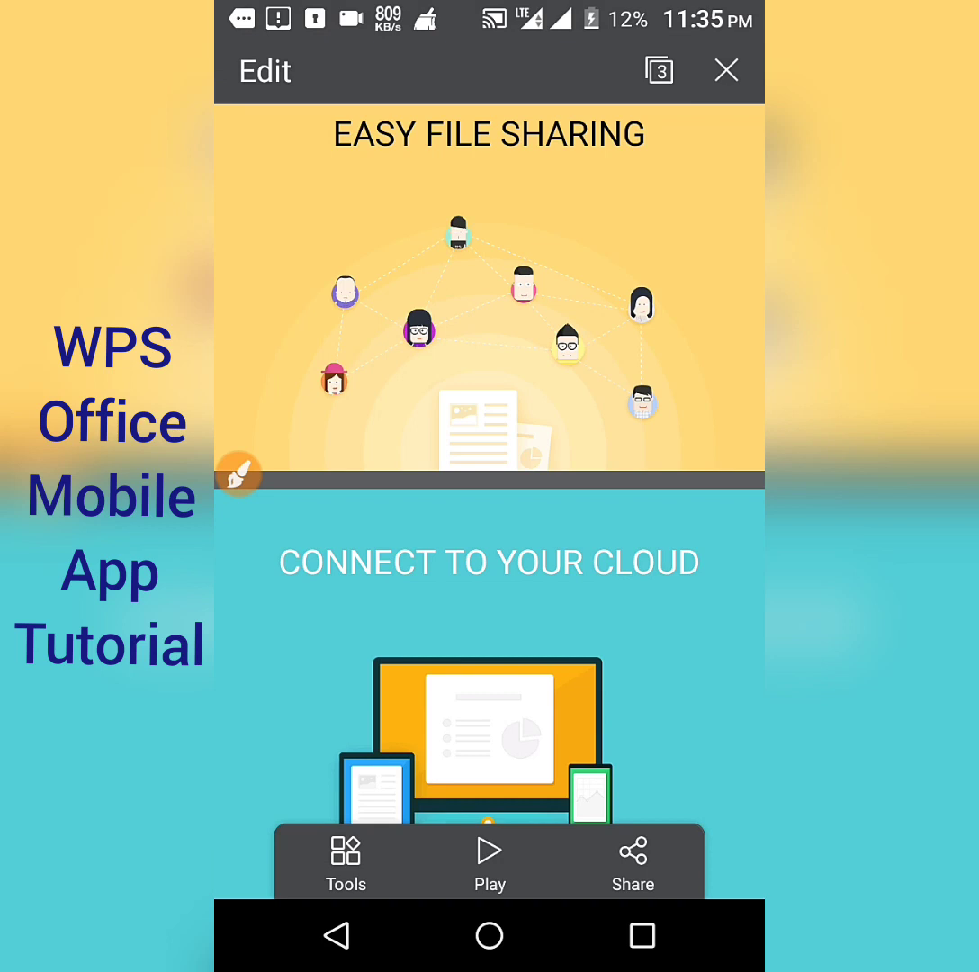
{"action": "key", "text": "Escape"}
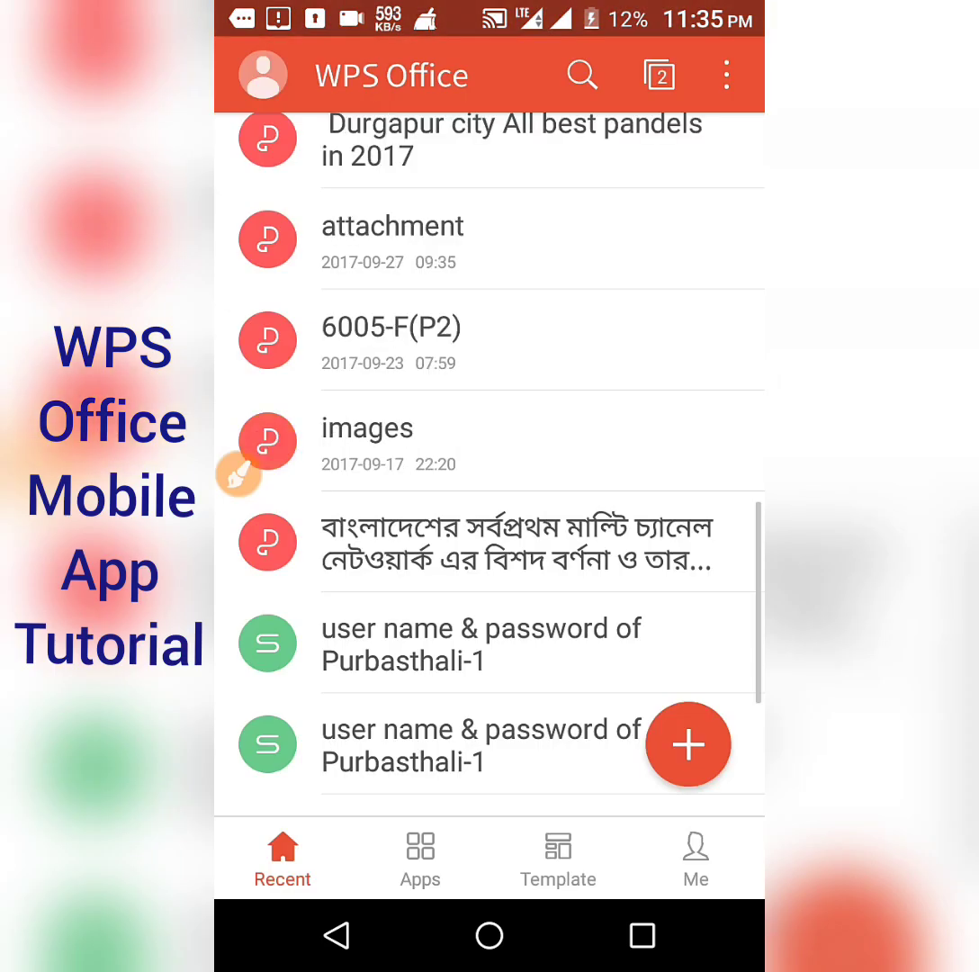
{"action": "left_click", "coordinate": [238, 474]}
{"action": "mouse_move", "coordinate": [704, 574]}
{"action": "left_mouse_down"}
{"action": "mouse_move", "coordinate": [738, 732]}
{"action": "mouse_move", "coordinate": [656, 543]}
{"action": "left_mouse_up"}
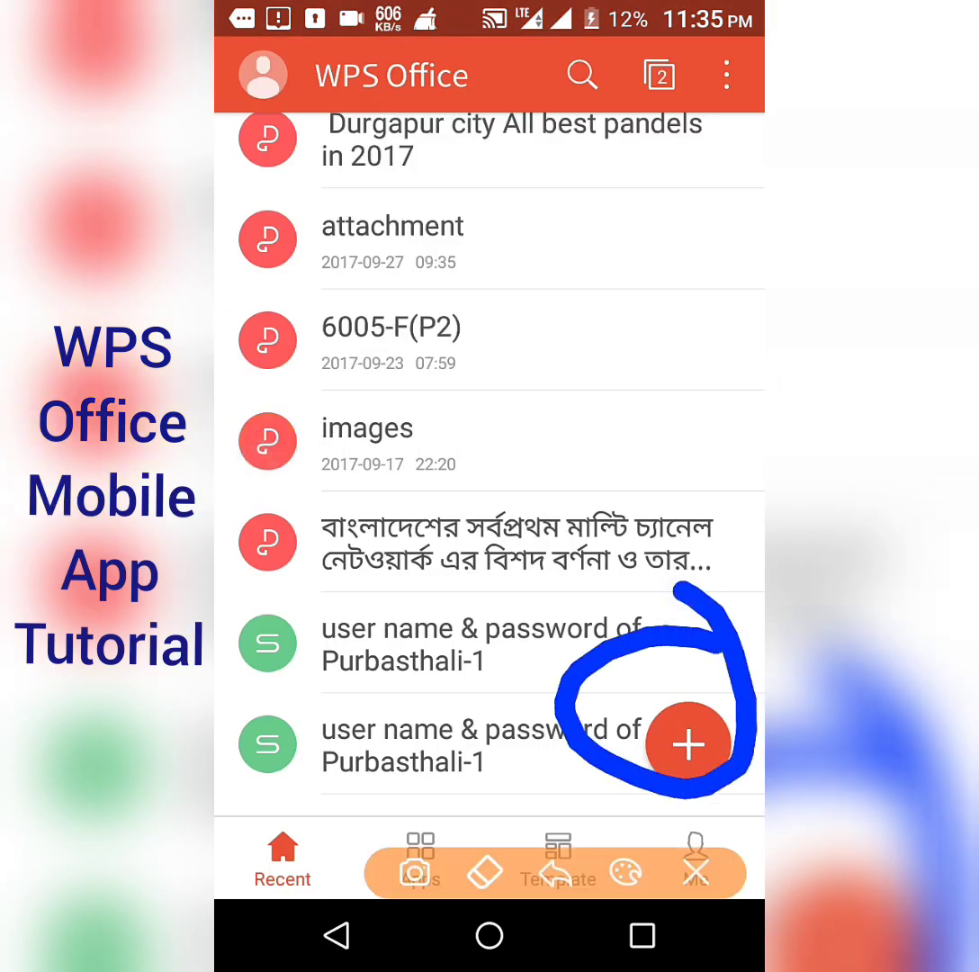
{"action": "left_click", "coordinate": [697, 871]}
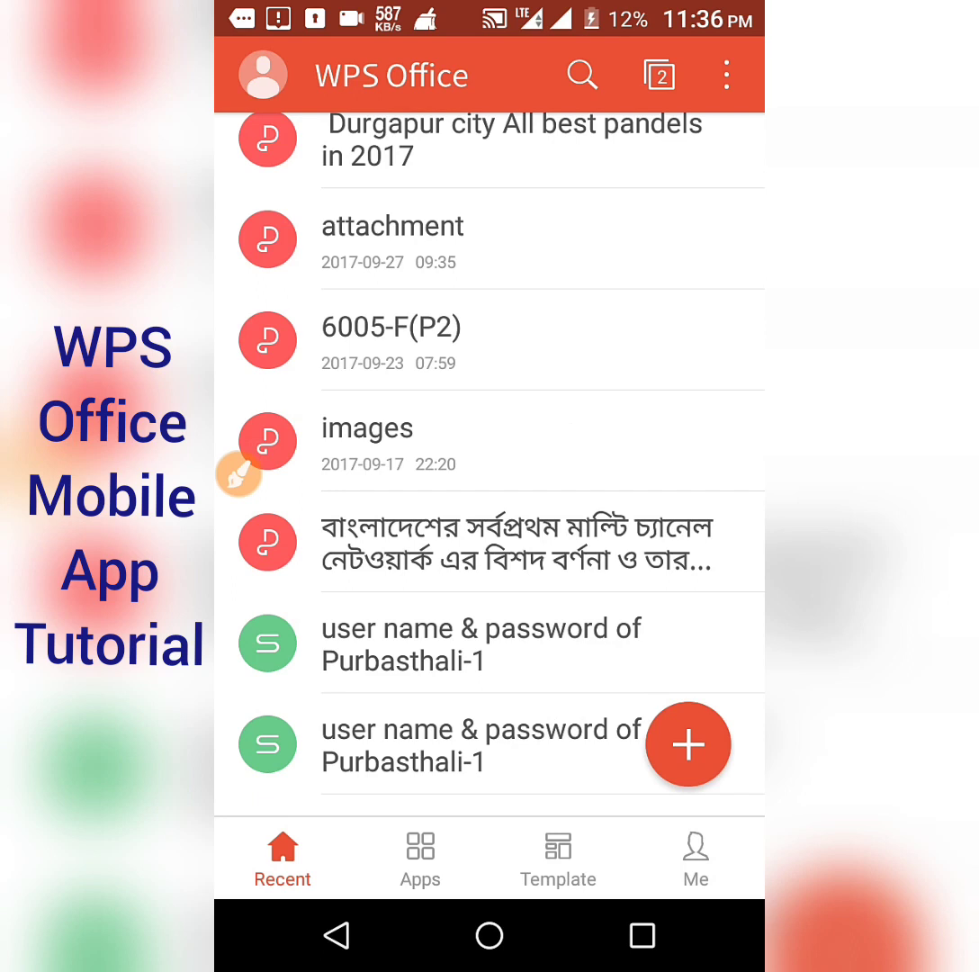
{"action": "left_click", "coordinate": [239, 474]}
{"action": "left_click_drag", "start_coordinate": [389, 769], "coordinate": [432, 736]}
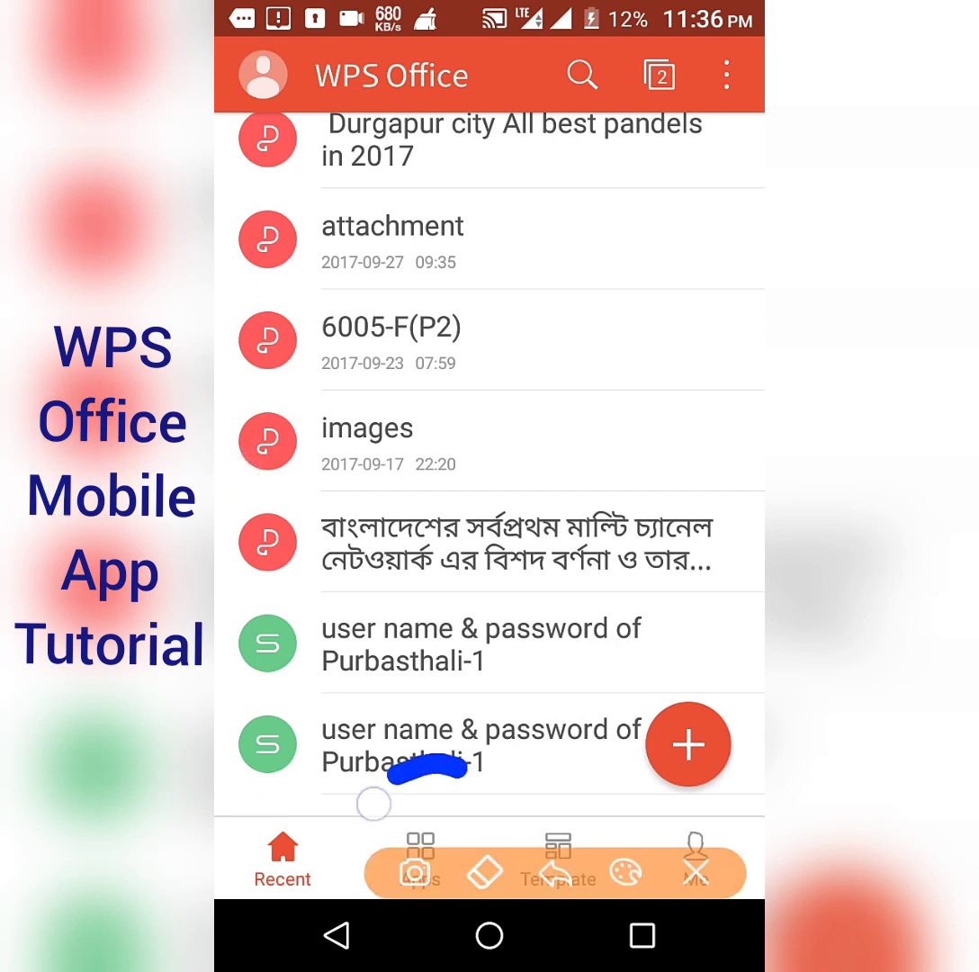
{"action": "left_click", "coordinate": [697, 871]}
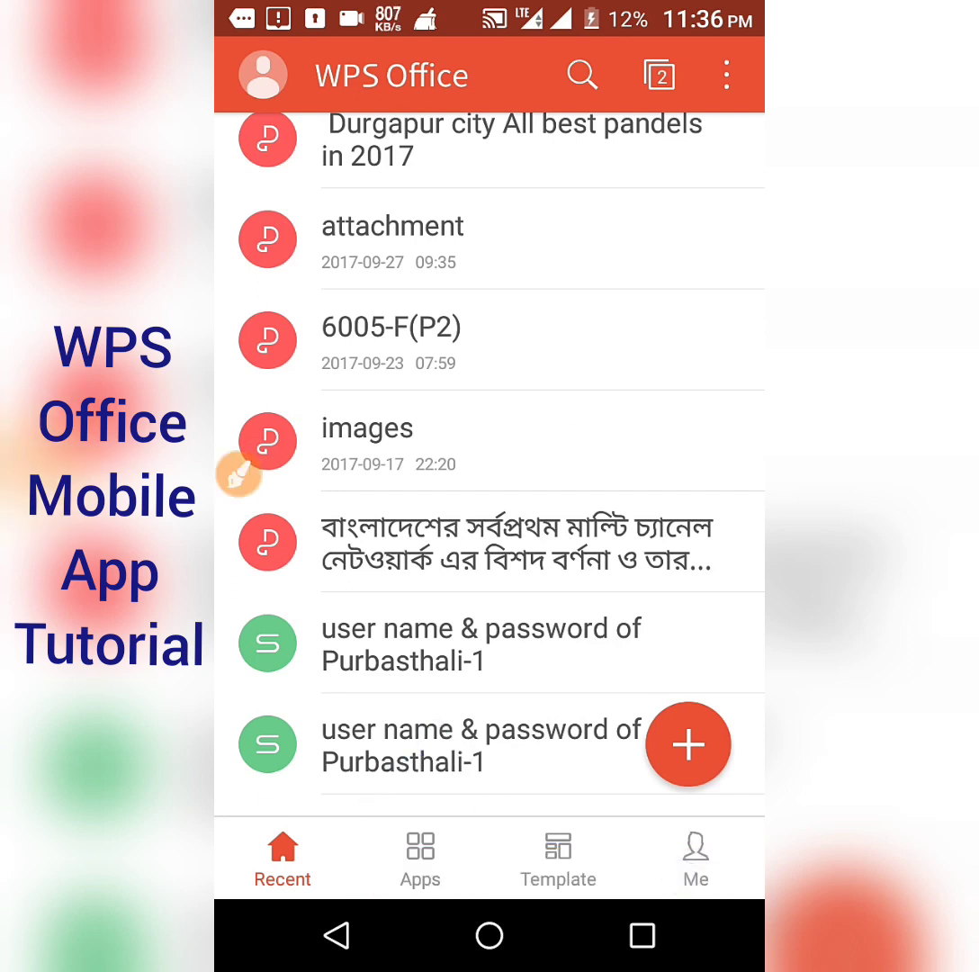
Open the + menu and mark New Scan, Spreadsheet, Presentation, Memo and Document with the pen.
{"action": "left_click", "coordinate": [688, 745]}
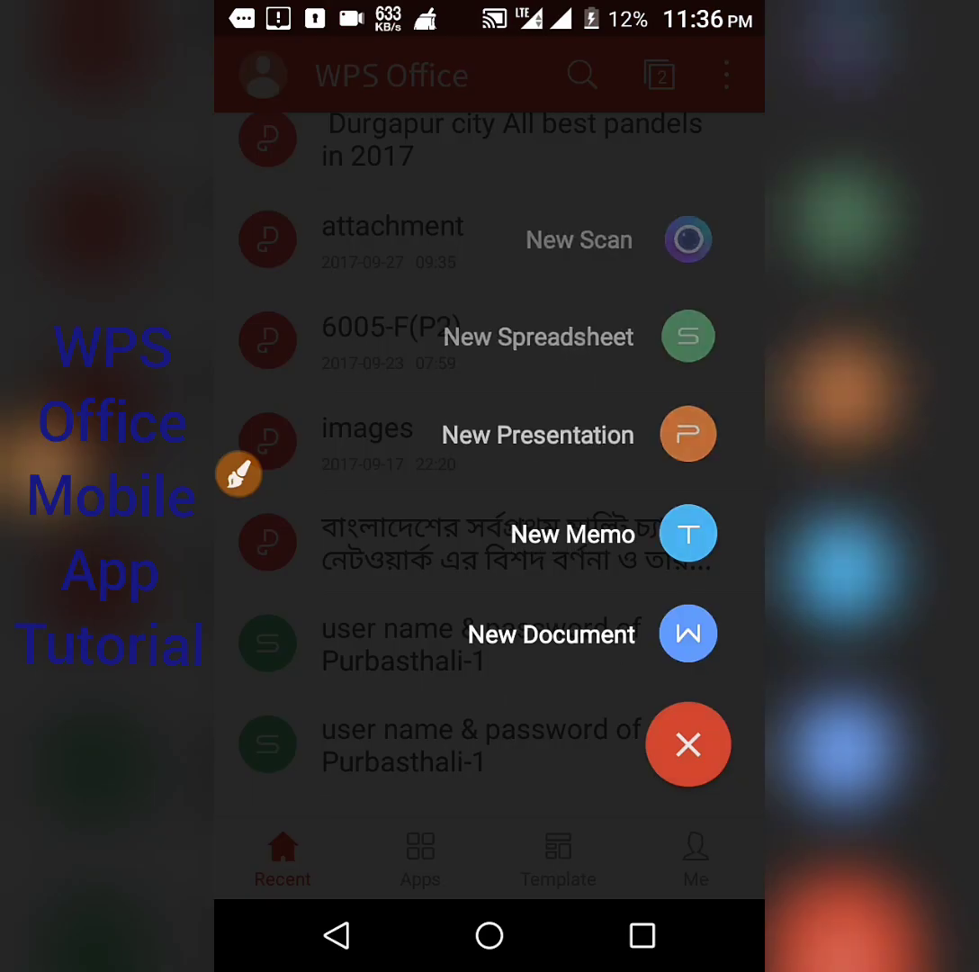
{"action": "left_click", "coordinate": [251, 490]}
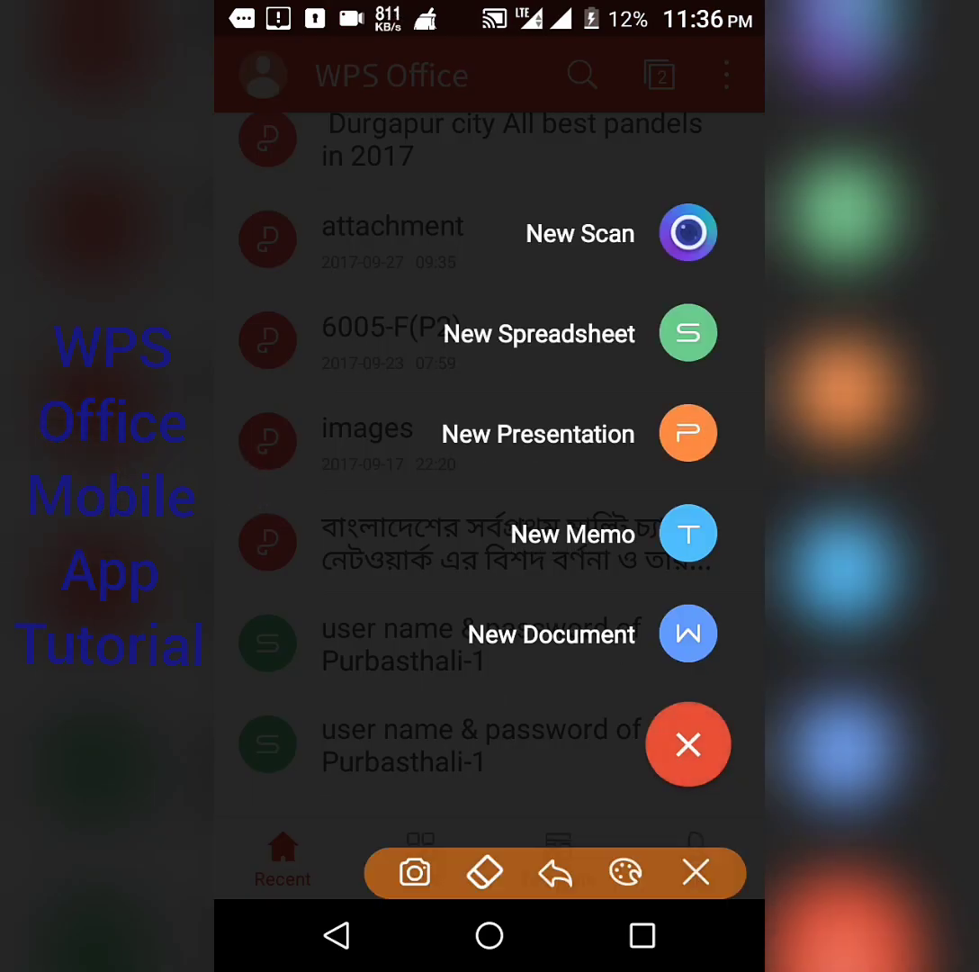
{"action": "mouse_move", "coordinate": [731, 209]}
{"action": "left_mouse_down"}
{"action": "mouse_move", "coordinate": [602, 314]}
{"action": "mouse_move", "coordinate": [736, 202]}
{"action": "left_mouse_up"}
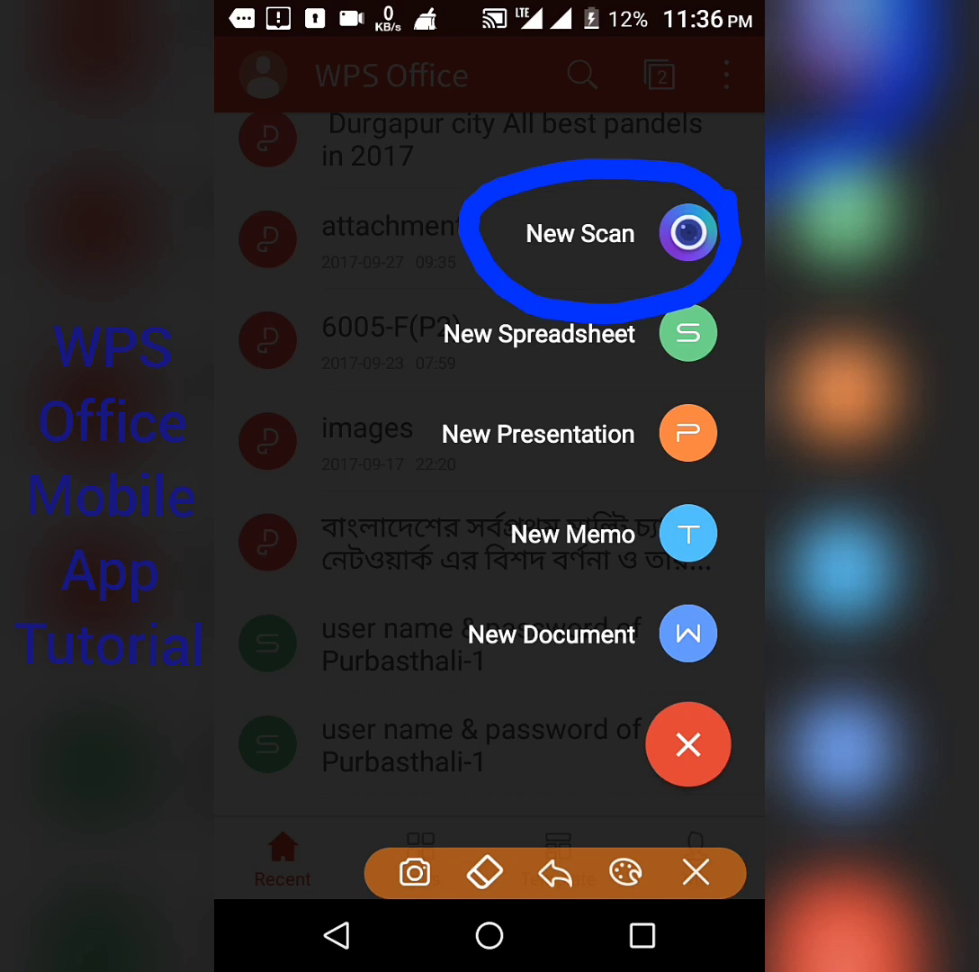
{"action": "mouse_move", "coordinate": [756, 328]}
{"action": "left_mouse_down"}
{"action": "mouse_move", "coordinate": [714, 306]}
{"action": "mouse_move", "coordinate": [420, 353]}
{"action": "mouse_move", "coordinate": [750, 322]}
{"action": "mouse_move", "coordinate": [761, 333]}
{"action": "left_mouse_up"}
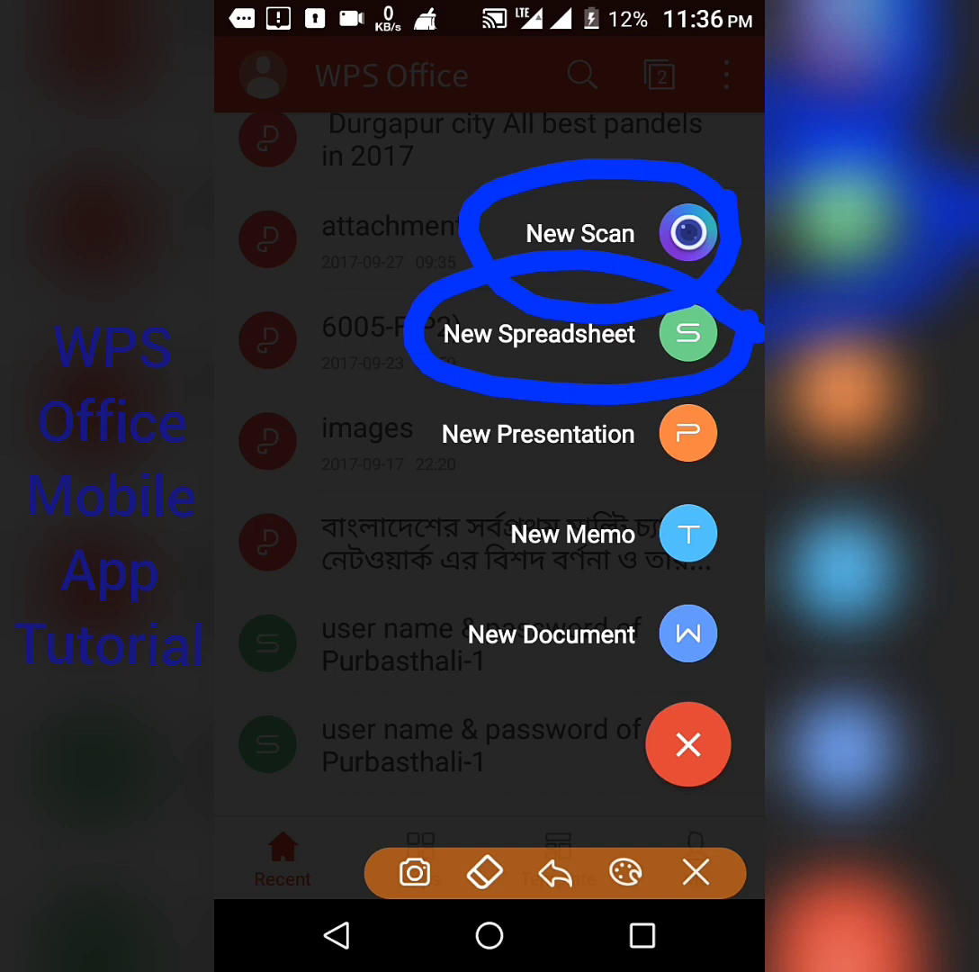
{"action": "mouse_move", "coordinate": [750, 411]}
{"action": "left_mouse_down"}
{"action": "mouse_move", "coordinate": [387, 444]}
{"action": "mouse_move", "coordinate": [732, 433]}
{"action": "left_mouse_up"}
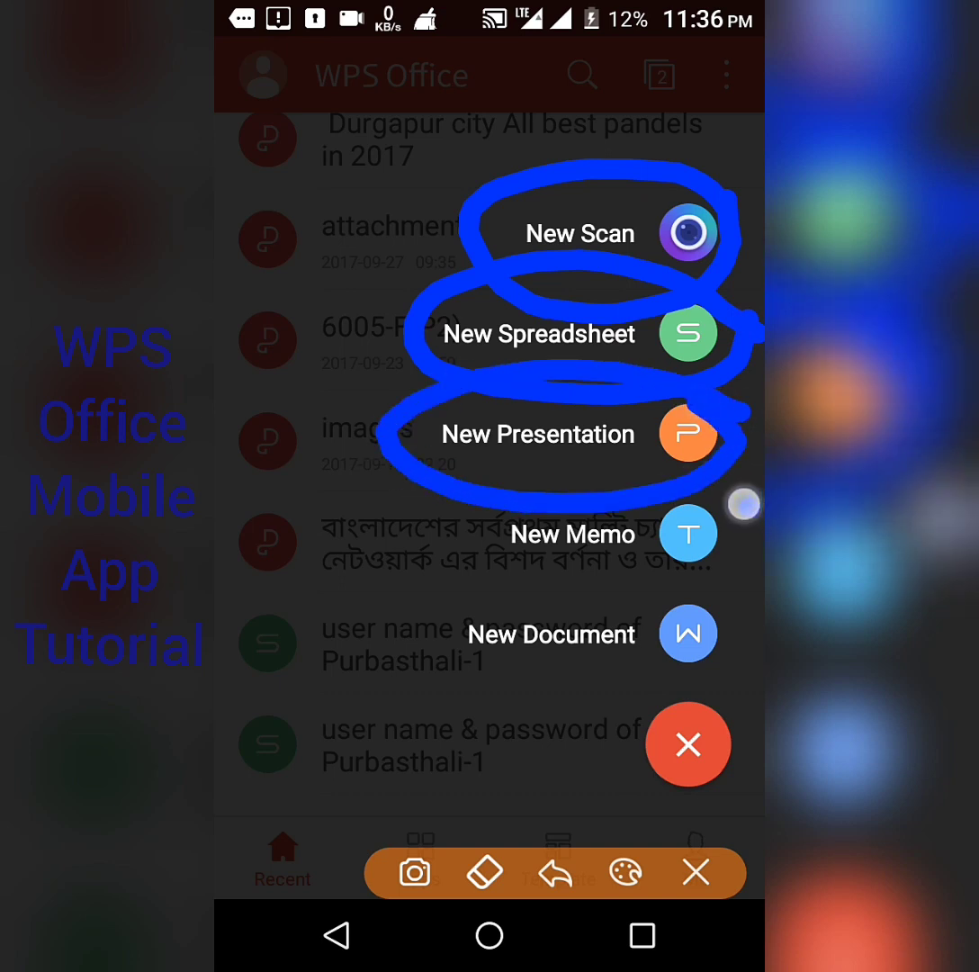
{"action": "mouse_move", "coordinate": [476, 496]}
{"action": "left_mouse_down"}
{"action": "mouse_move", "coordinate": [710, 563]}
{"action": "mouse_move", "coordinate": [752, 493]}
{"action": "left_mouse_up"}
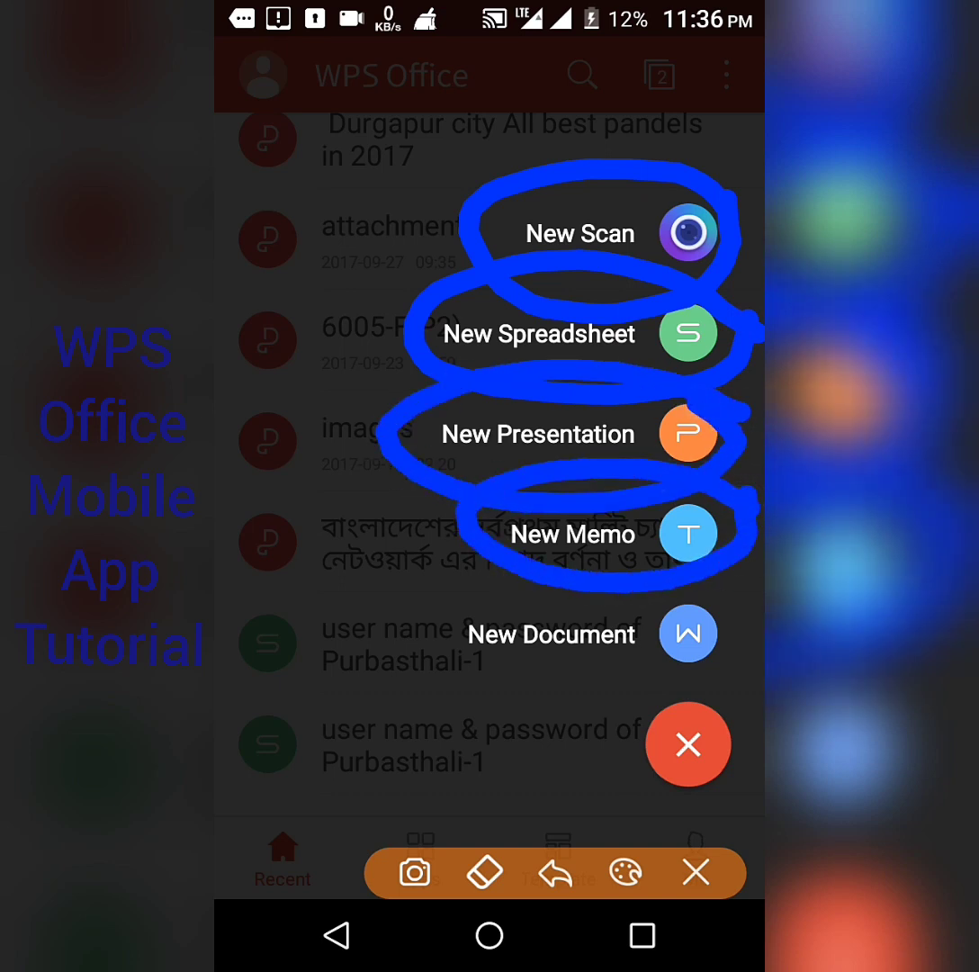
{"action": "mouse_move", "coordinate": [538, 568]}
{"action": "left_mouse_down"}
{"action": "mouse_move", "coordinate": [658, 684]}
{"action": "mouse_move", "coordinate": [753, 630]}
{"action": "left_mouse_up"}
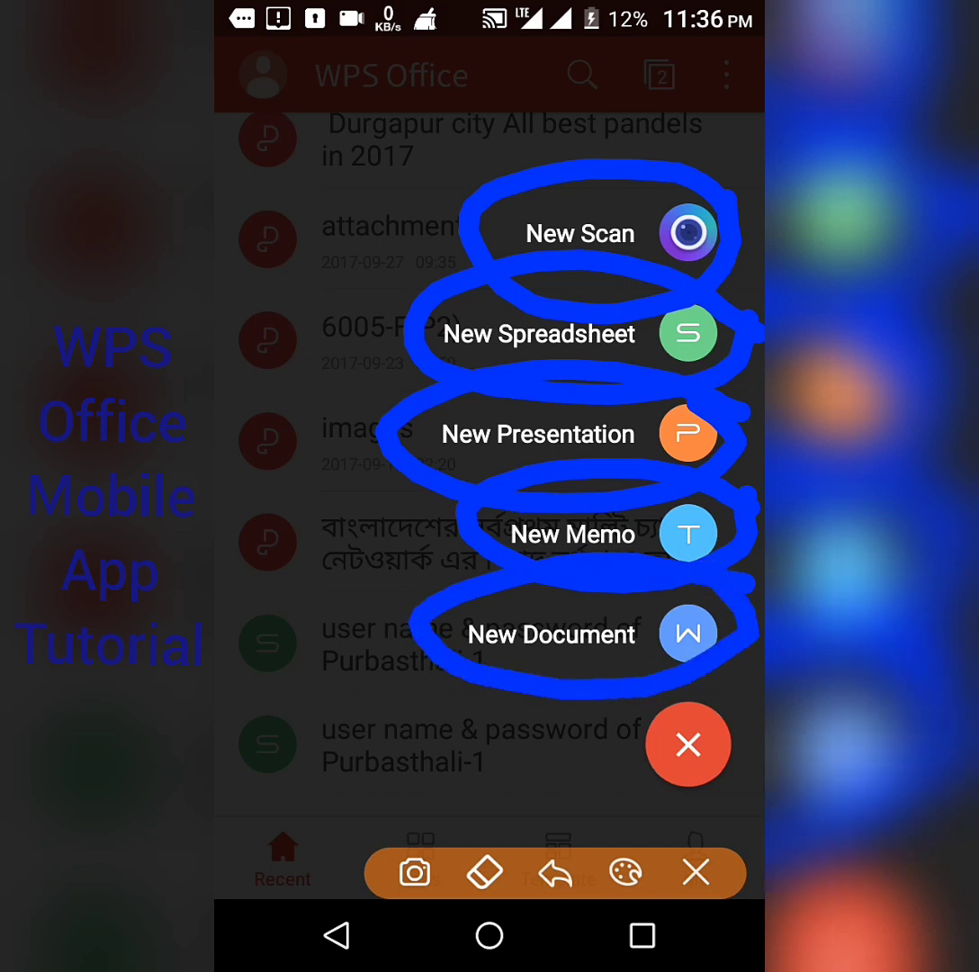
{"action": "left_click", "coordinate": [687, 740]}
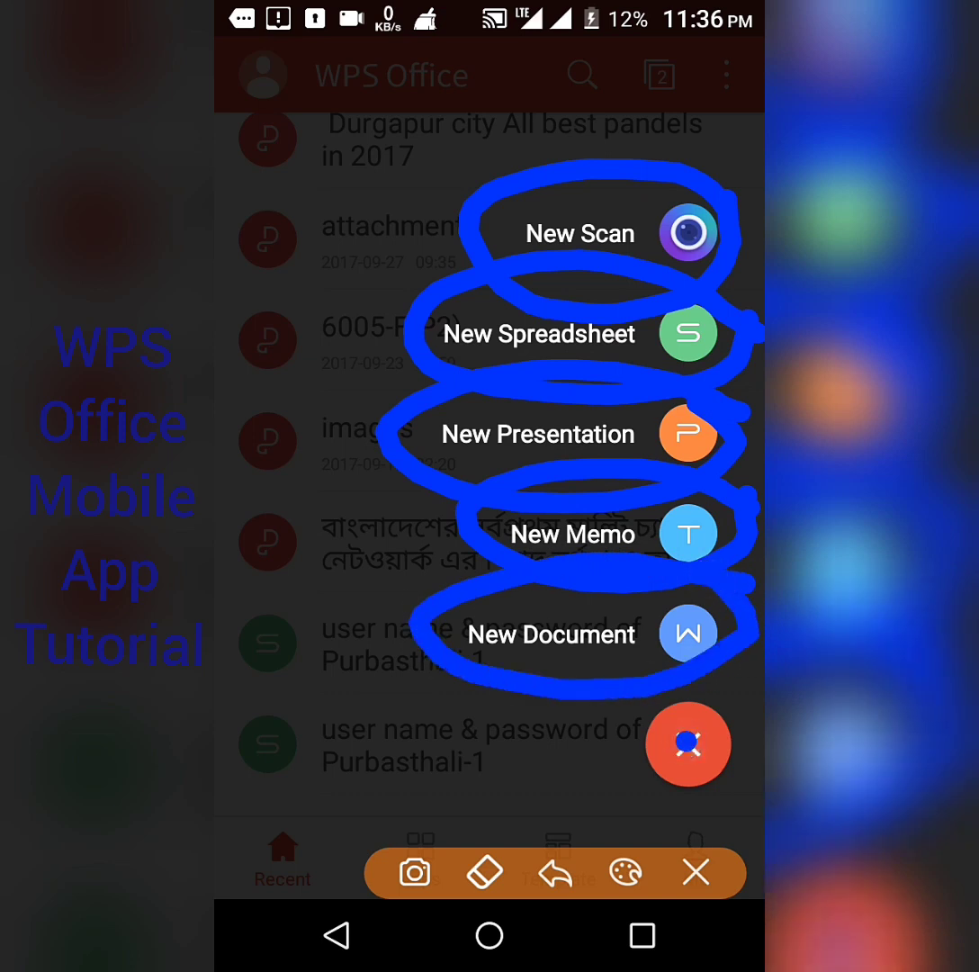
{"action": "left_click", "coordinate": [696, 872]}
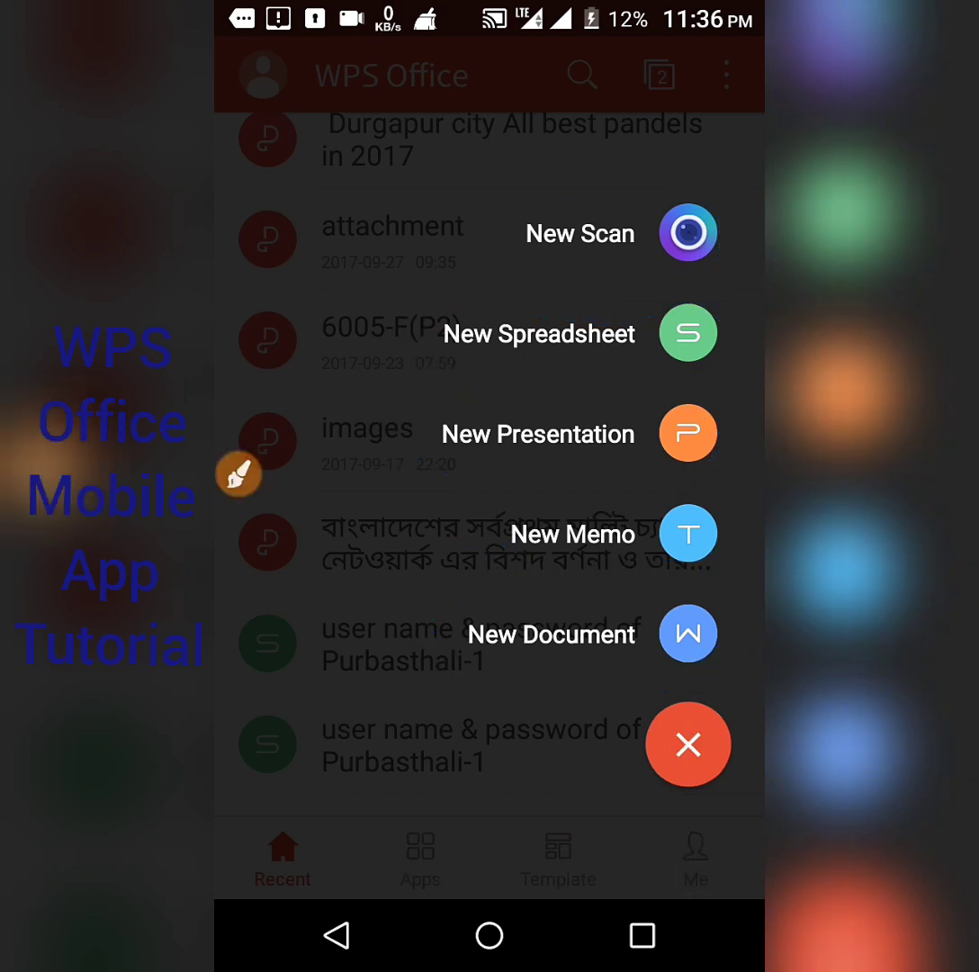
Point out the Blank template with the pen, then create a new file from it.
{"action": "left_click", "coordinate": [688, 744]}
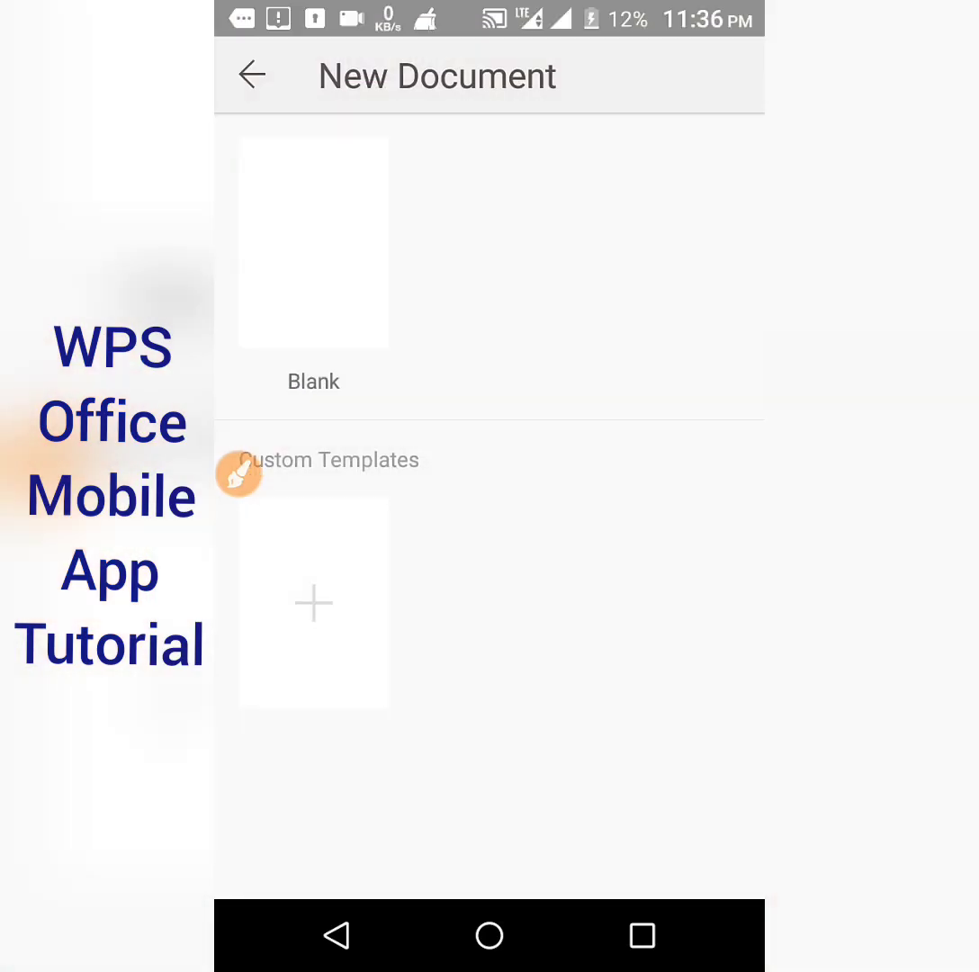
{"action": "left_click", "coordinate": [239, 472]}
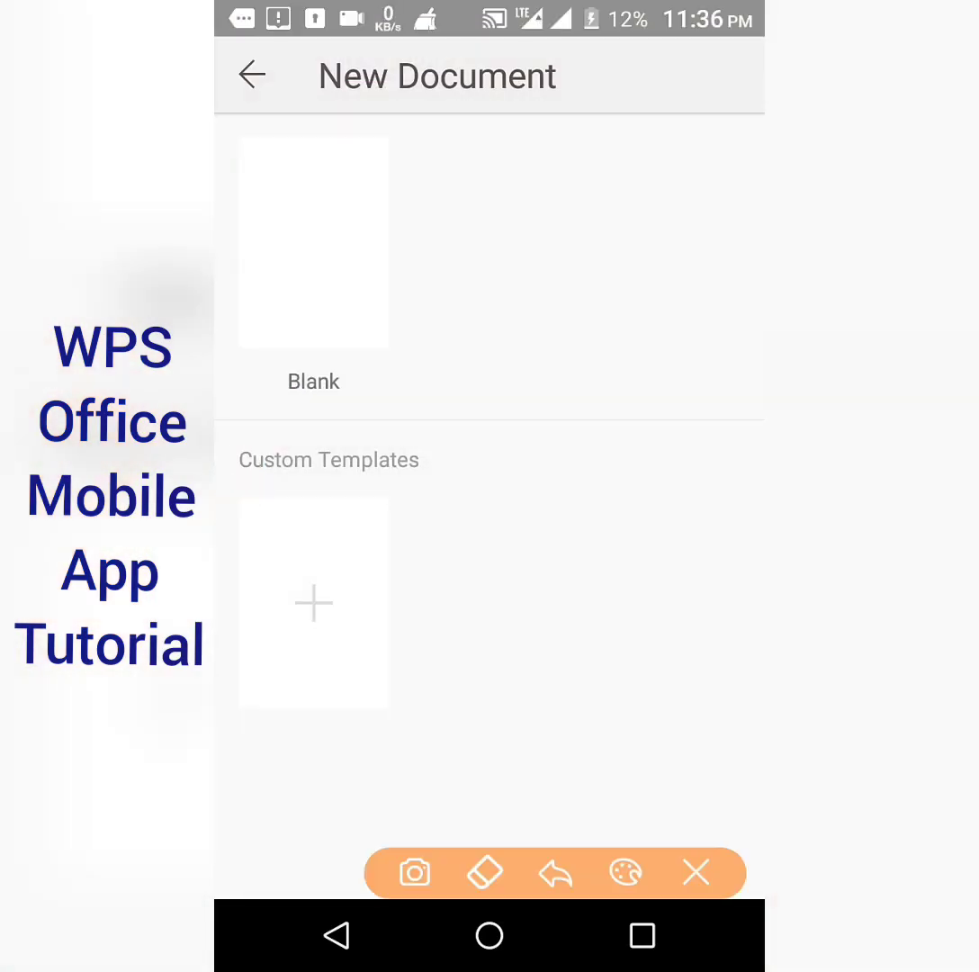
{"action": "left_click_drag", "start_coordinate": [473, 166], "coordinate": [430, 146]}
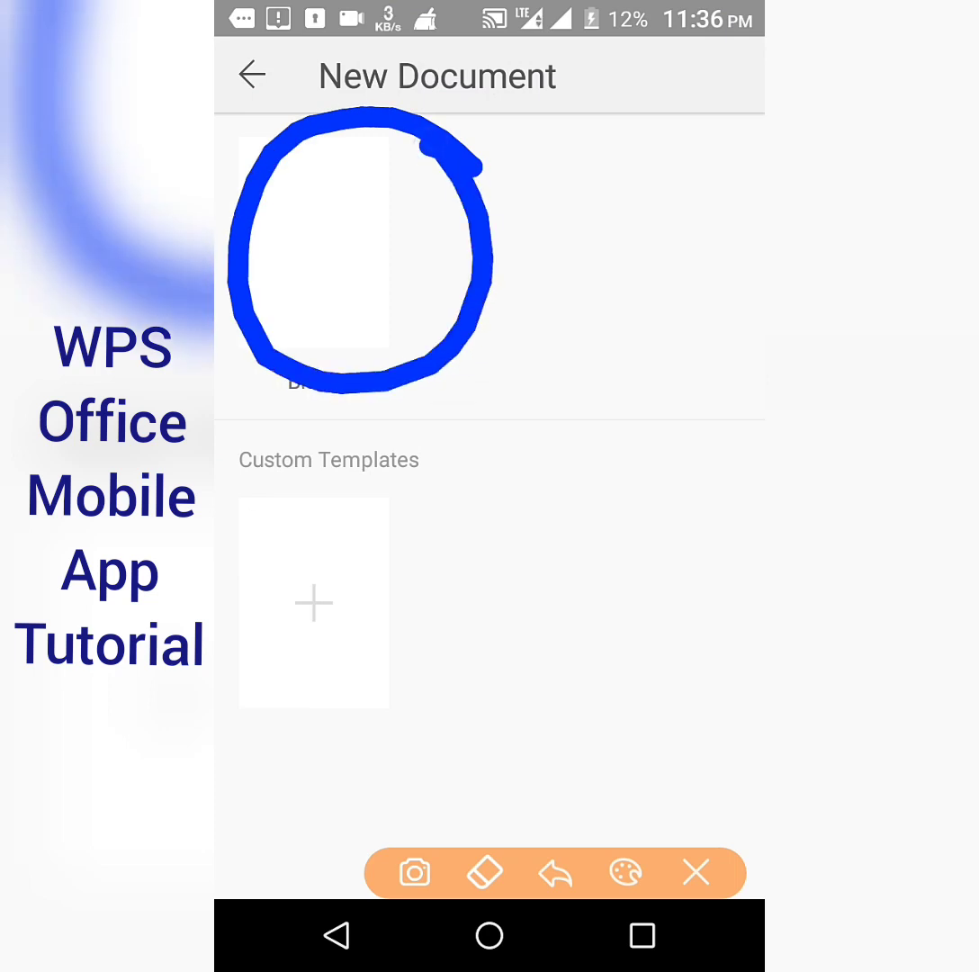
{"action": "left_click", "coordinate": [696, 872]}
{"action": "left_click", "coordinate": [313, 243]}
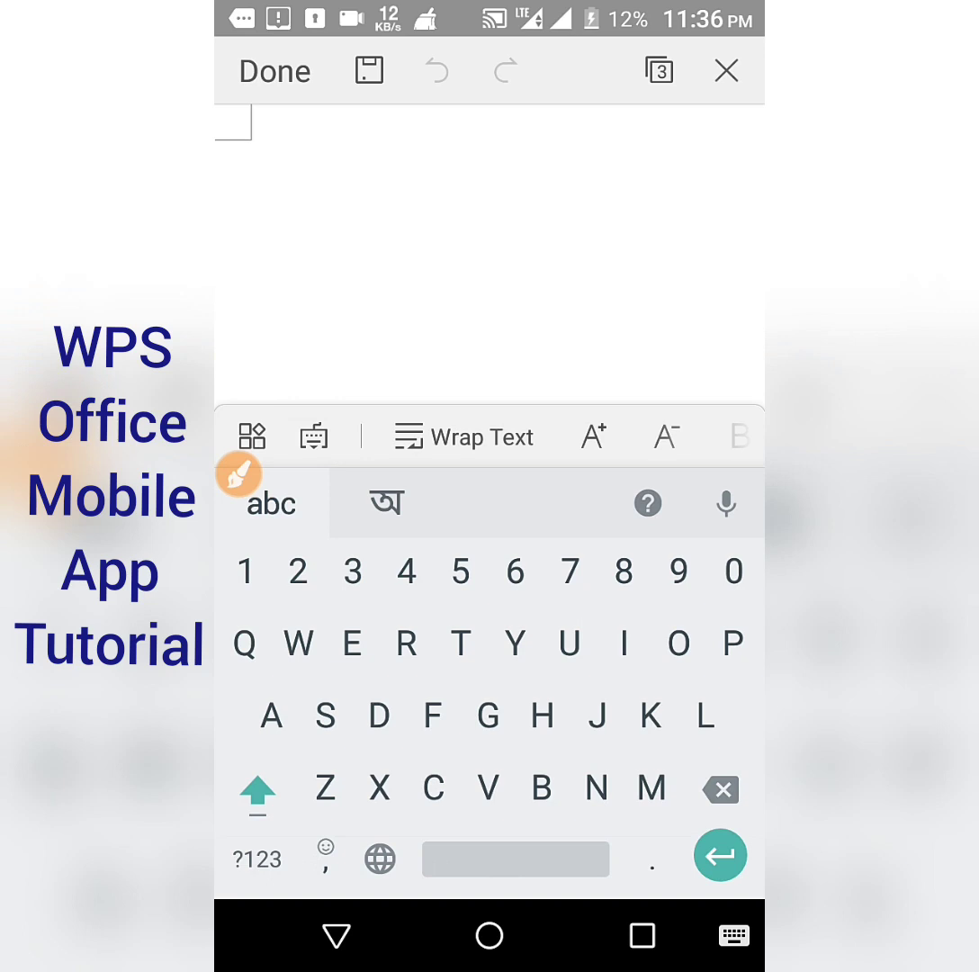
Type 'Tutorials' via the suggestion as the first line and turn on Wrap Text.
{"action": "type", "text": "Tut"}
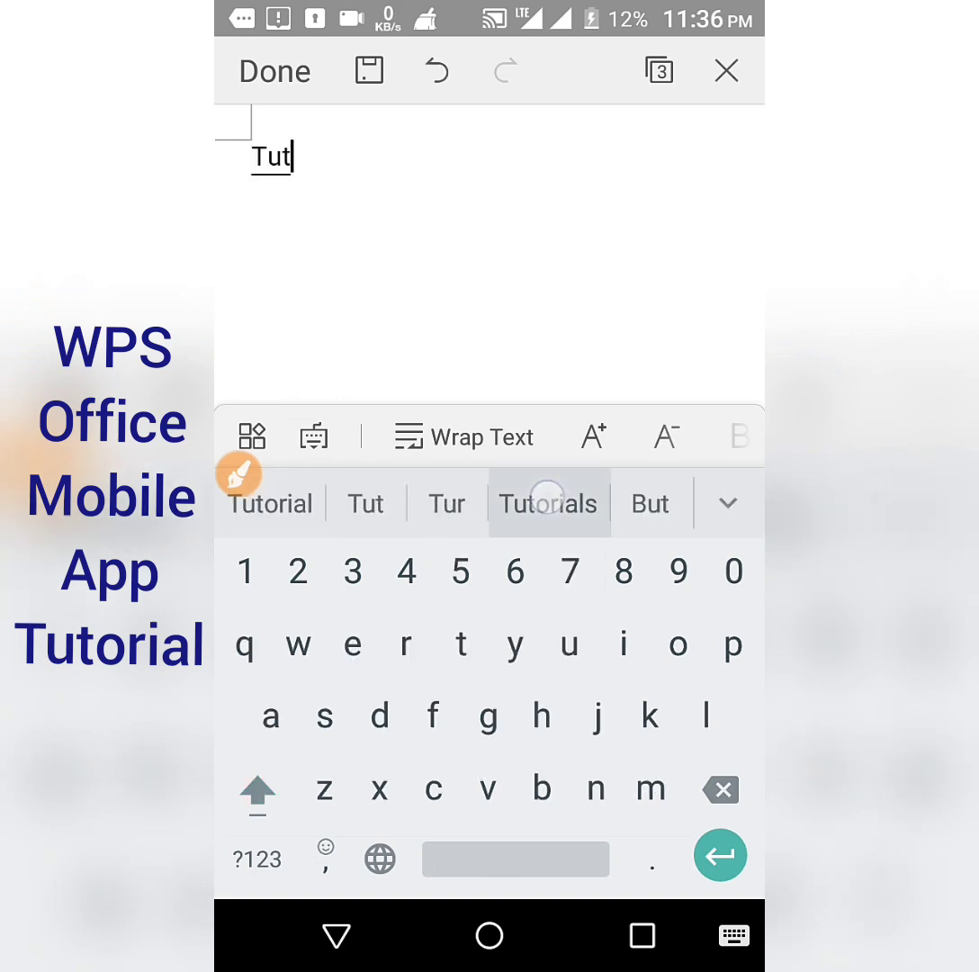
{"action": "left_click", "coordinate": [547, 502]}
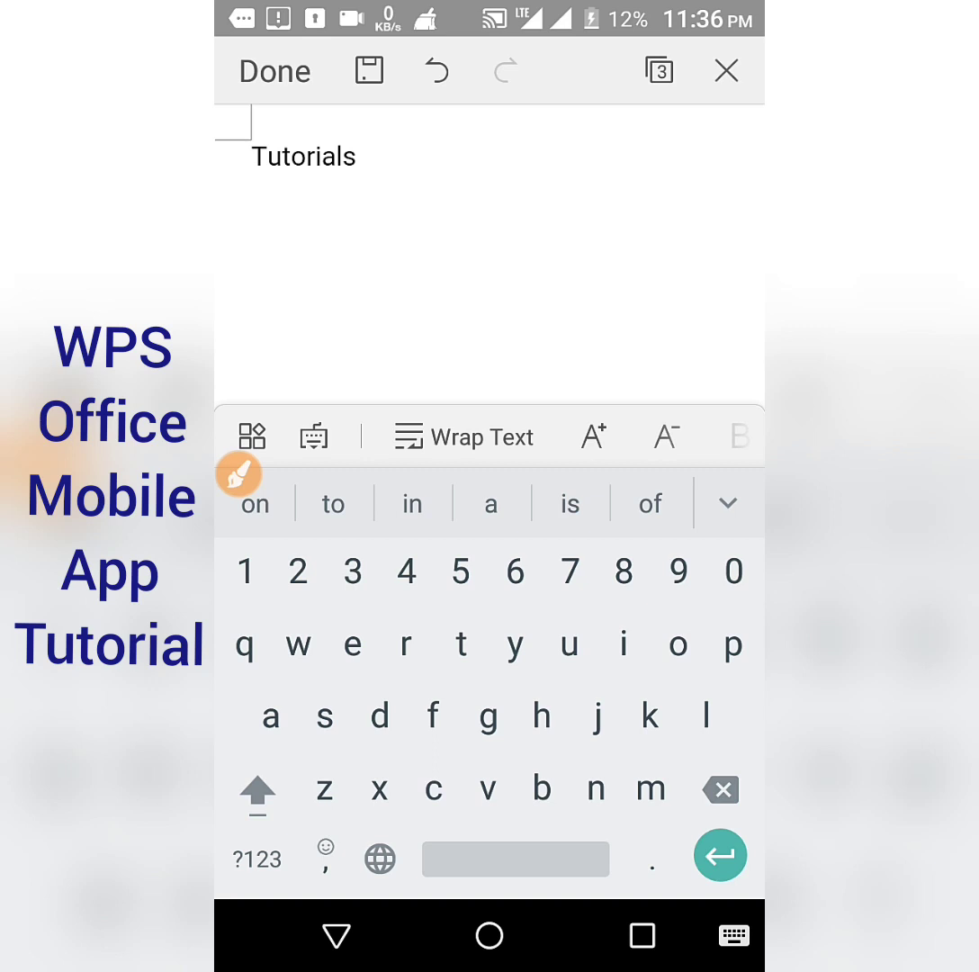
{"action": "left_click", "coordinate": [237, 475]}
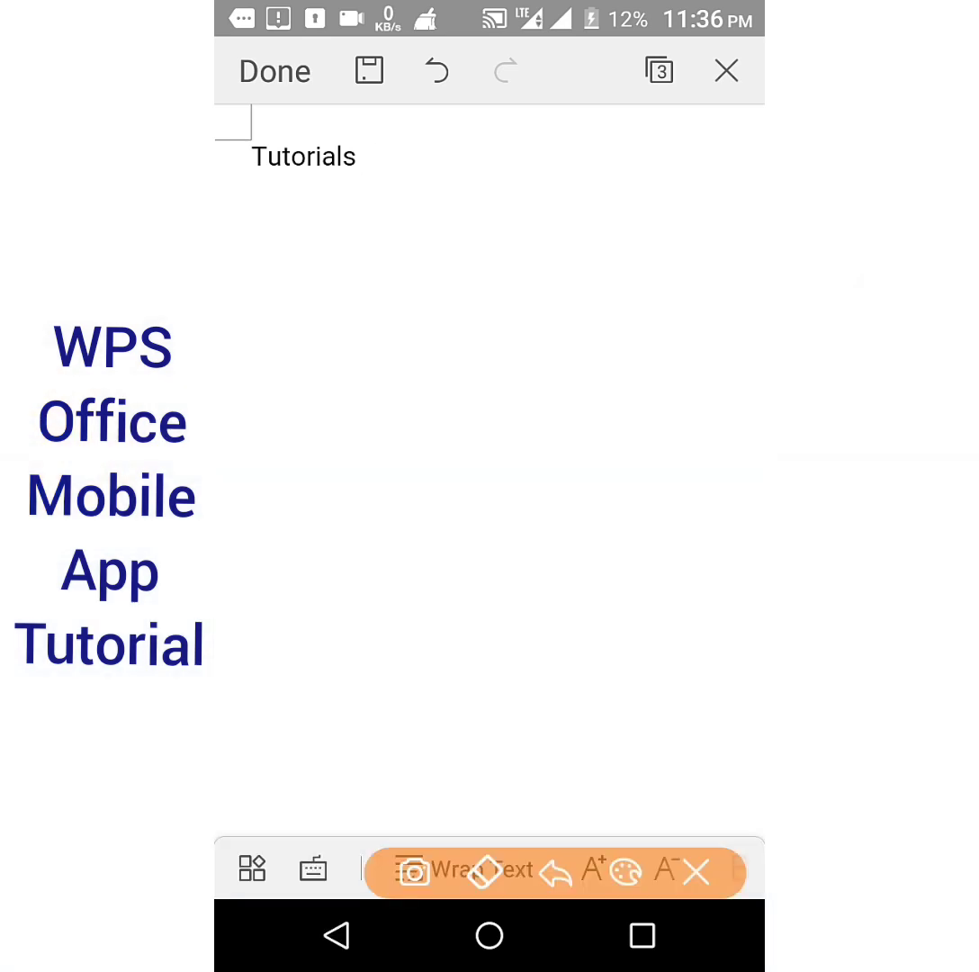
{"action": "left_click", "coordinate": [695, 871]}
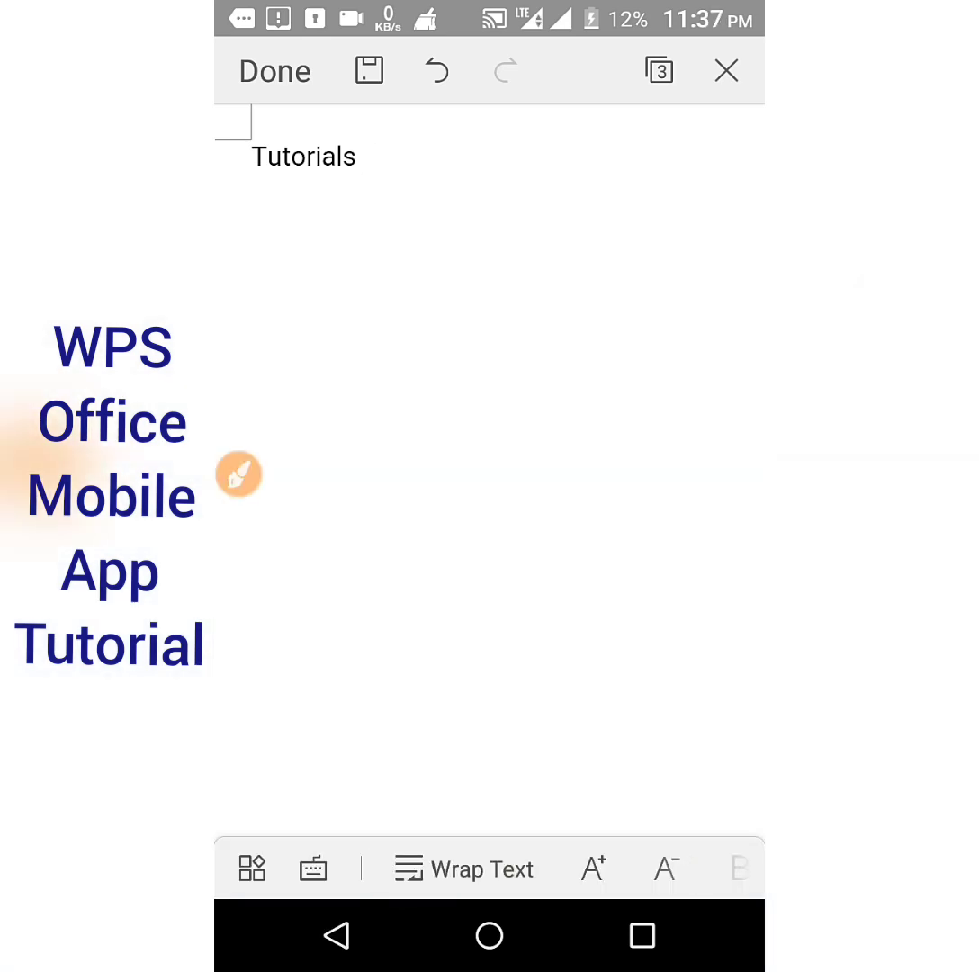
{"action": "left_click", "coordinate": [465, 869]}
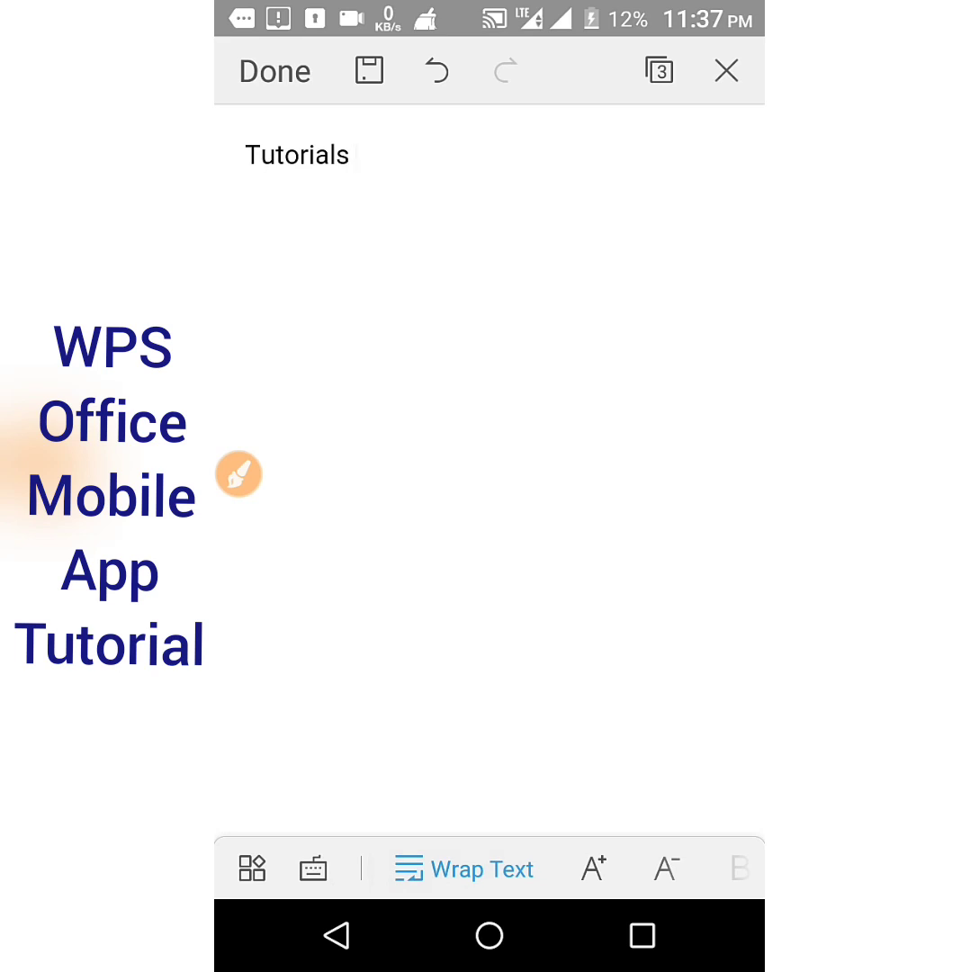
{"action": "left_click", "coordinate": [594, 869]}
{"action": "left_click_drag", "start_coordinate": [364, 170], "coordinate": [299, 168]}
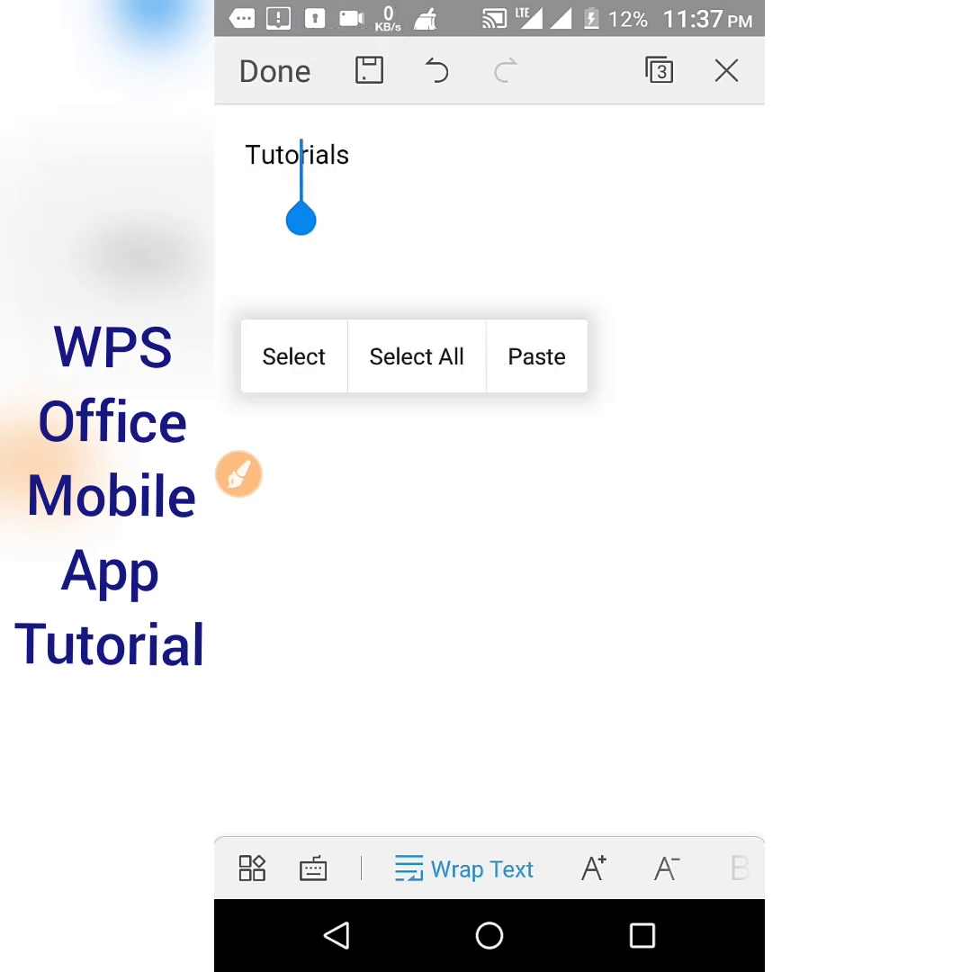
Select the word Tutorials, enlarge its font twice and make it bold.
{"action": "left_click", "coordinate": [293, 357]}
{"action": "left_click", "coordinate": [593, 869]}
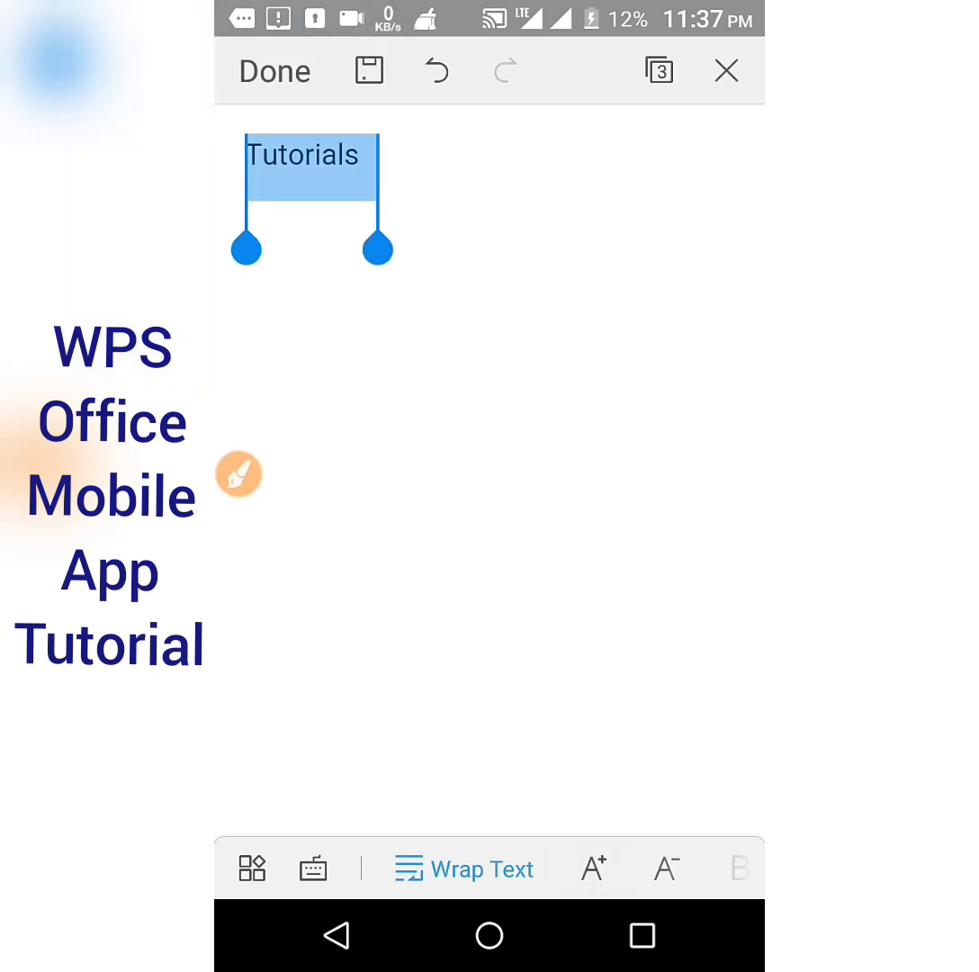
{"action": "left_click", "coordinate": [592, 868]}
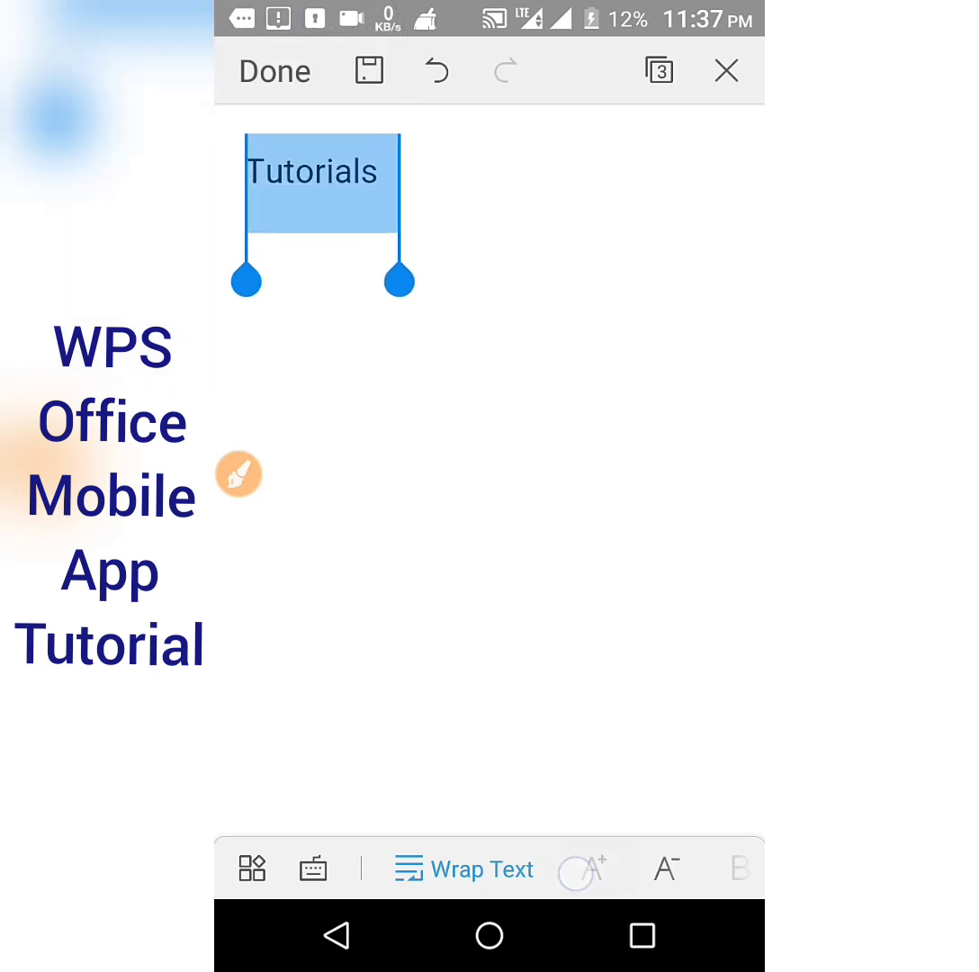
{"action": "left_click", "coordinate": [575, 871]}
{"action": "left_click_drag", "start_coordinate": [612, 869], "coordinate": [414, 869]}
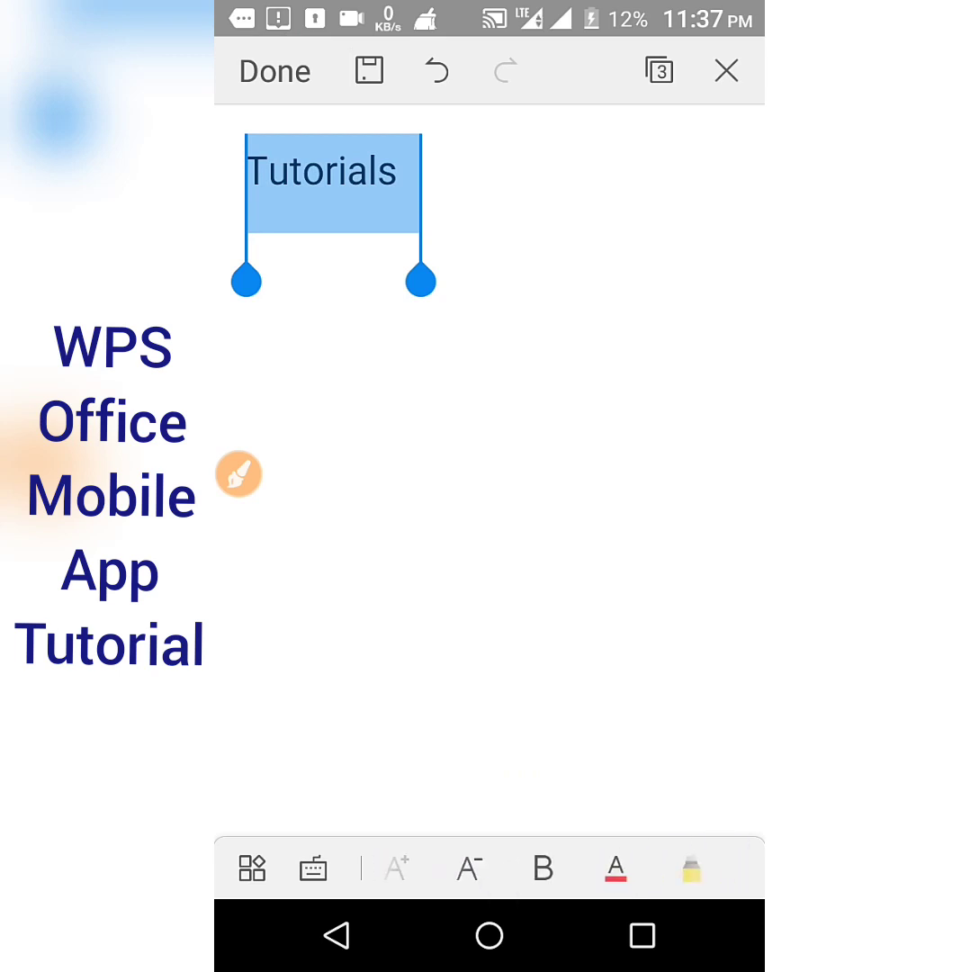
{"action": "left_click", "coordinate": [543, 868]}
{"action": "left_click_drag", "start_coordinate": [542, 868], "coordinate": [423, 868]}
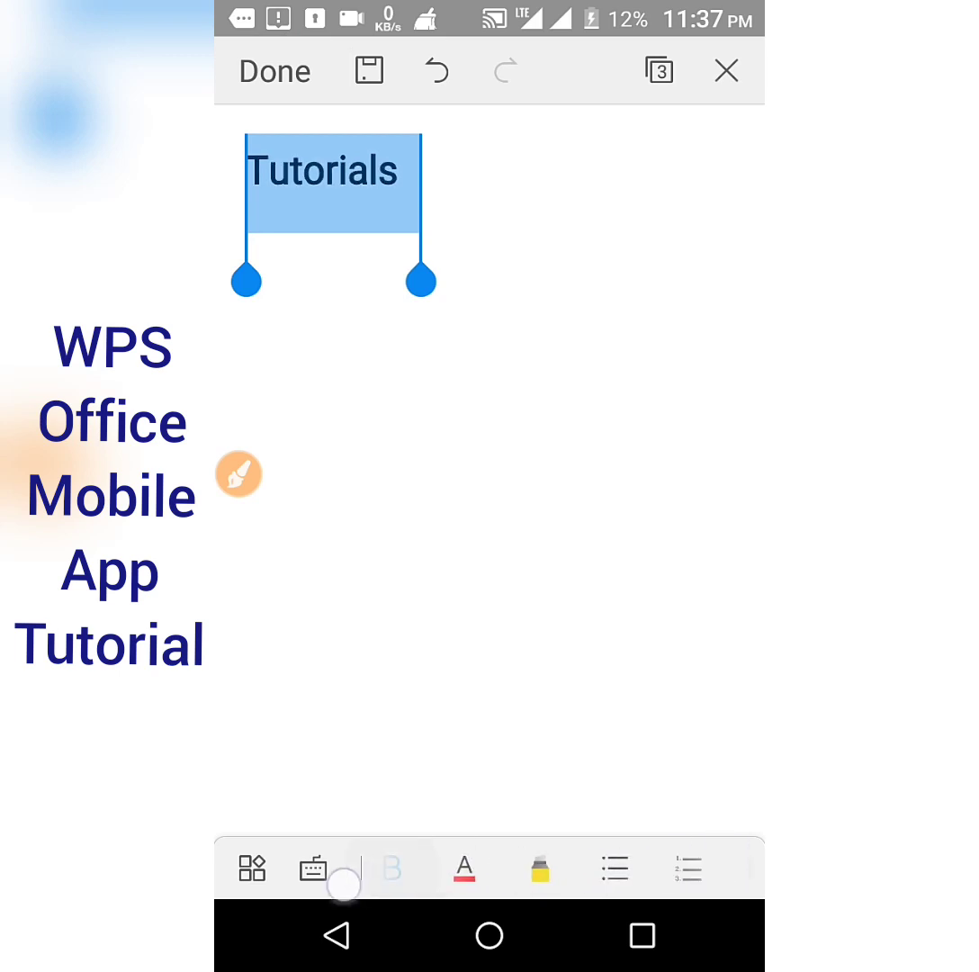
Colour Tutorials navy blue, replacing a first dark red pick.
{"action": "left_click", "coordinate": [423, 868]}
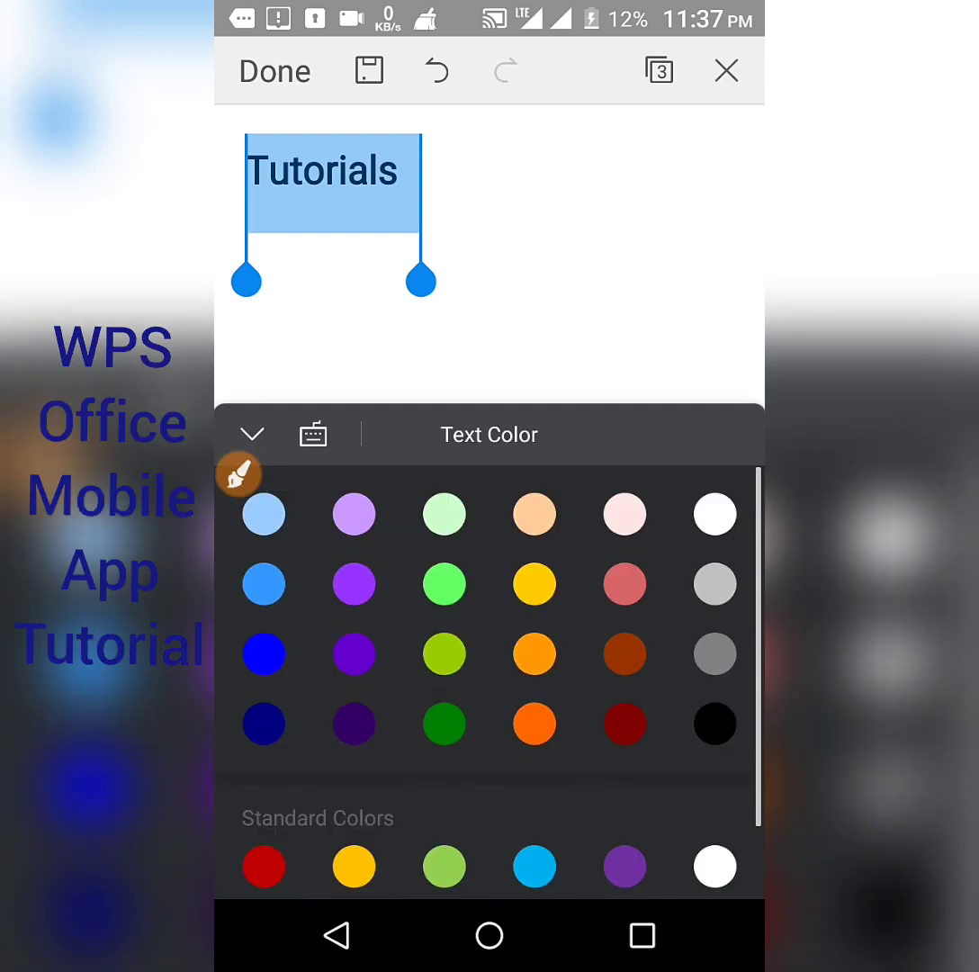
{"action": "left_click", "coordinate": [624, 723]}
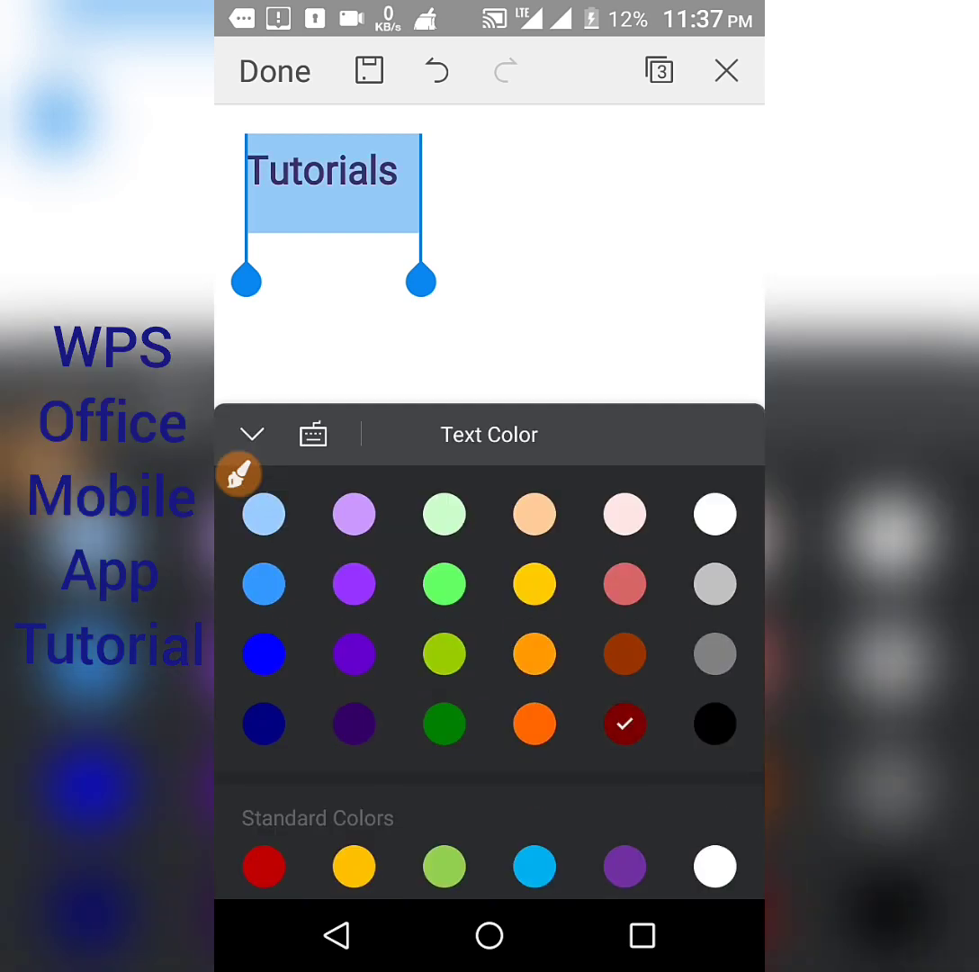
{"action": "left_click", "coordinate": [263, 723]}
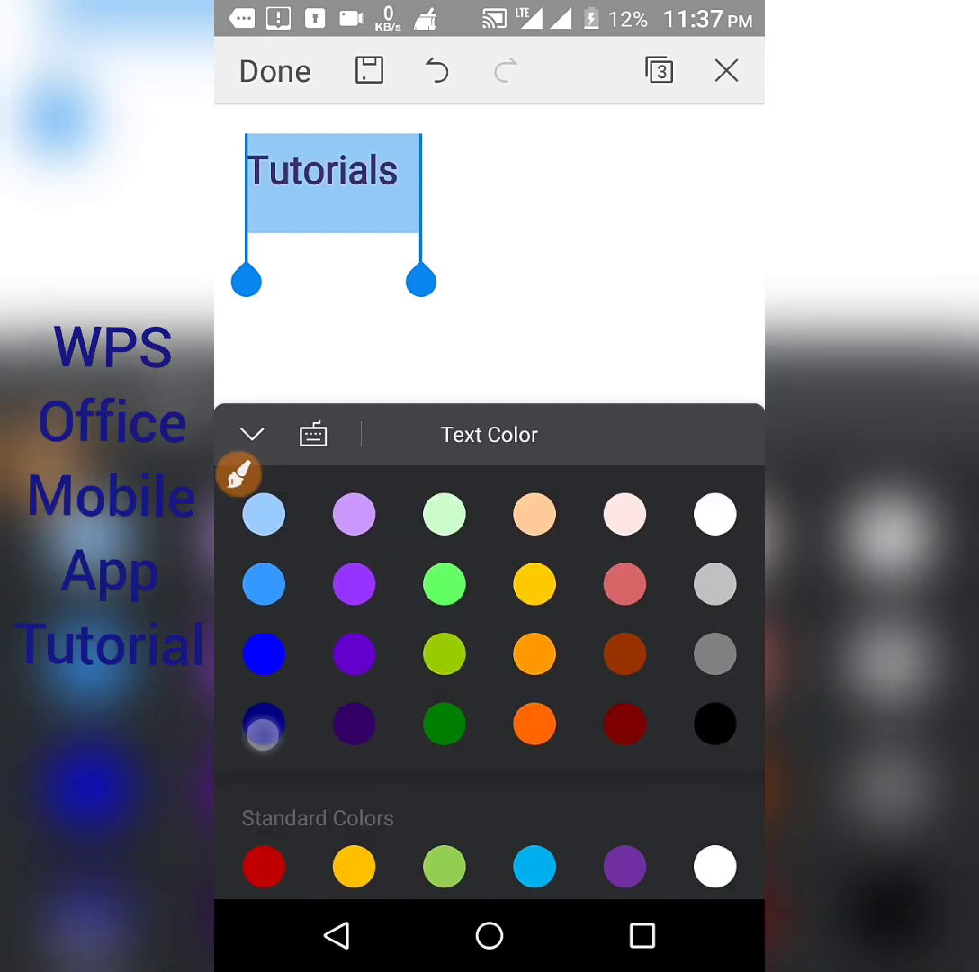
{"action": "left_click", "coordinate": [252, 433]}
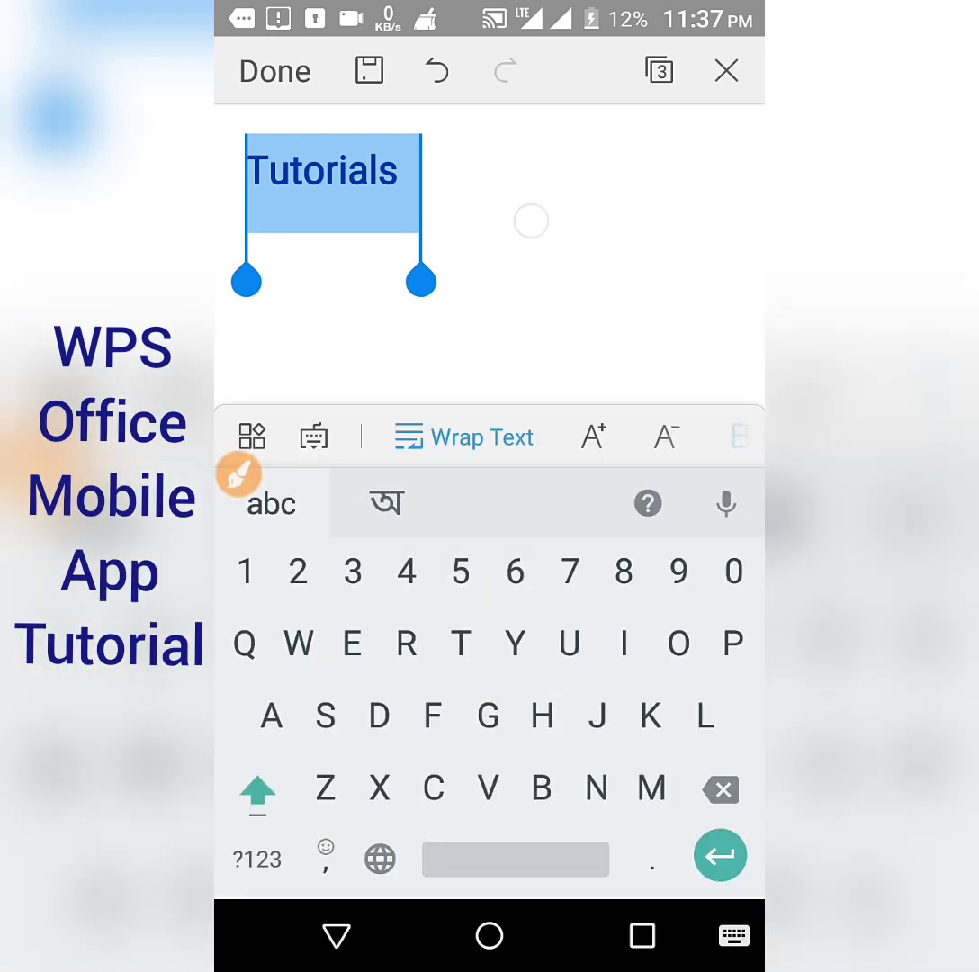
Reselect the word Tutorials and give it a green highlight.
{"action": "left_click", "coordinate": [530, 220]}
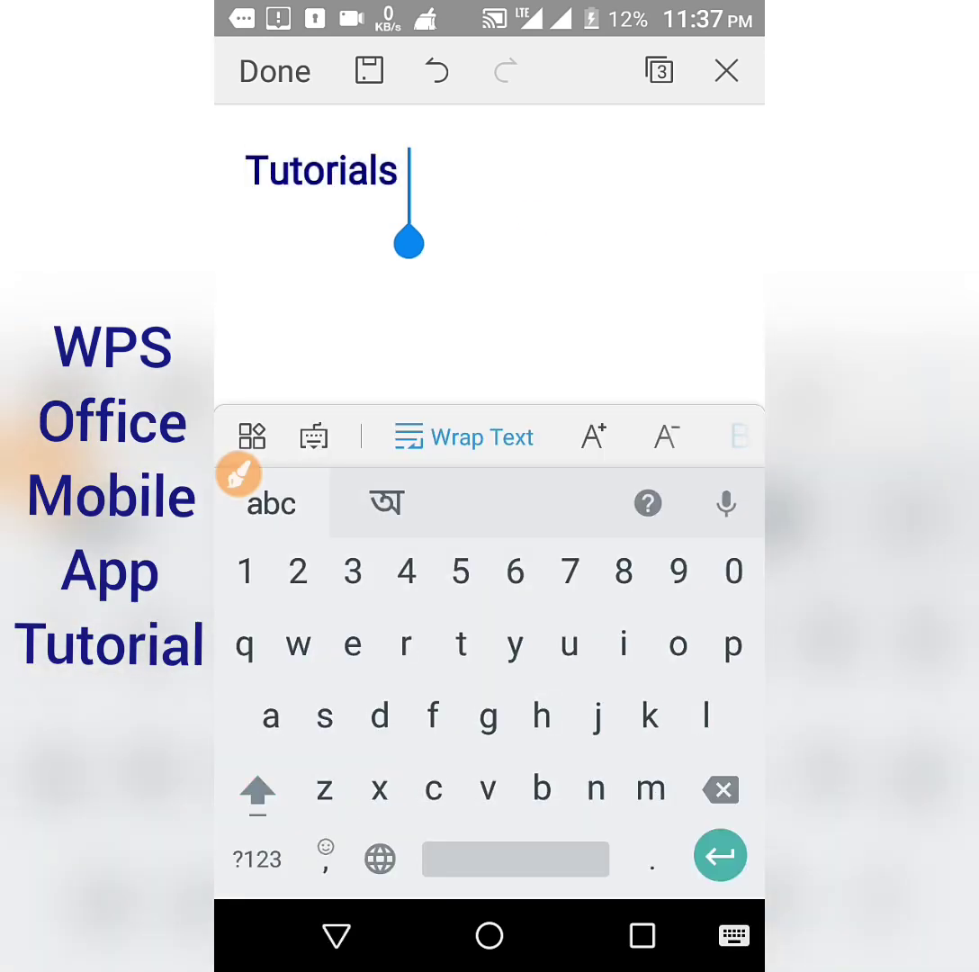
{"action": "left_click", "coordinate": [325, 171]}
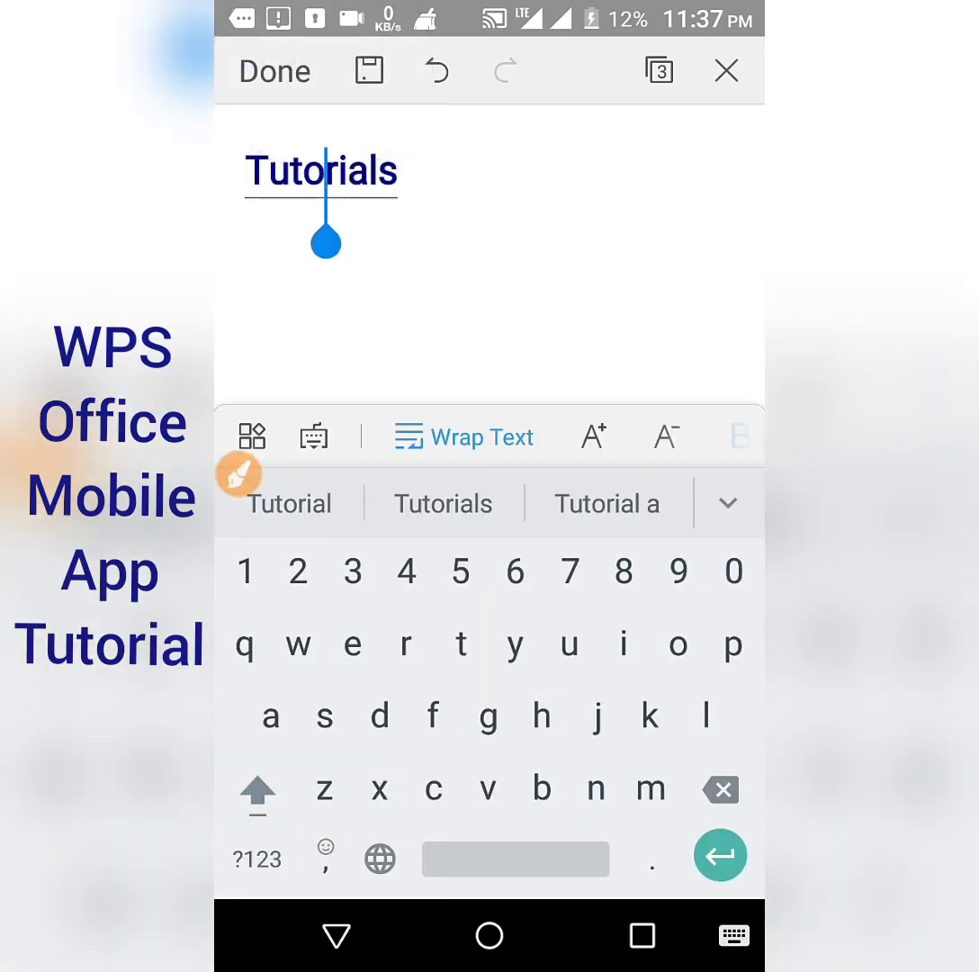
{"action": "left_click", "coordinate": [326, 241]}
{"action": "left_click", "coordinate": [293, 166]}
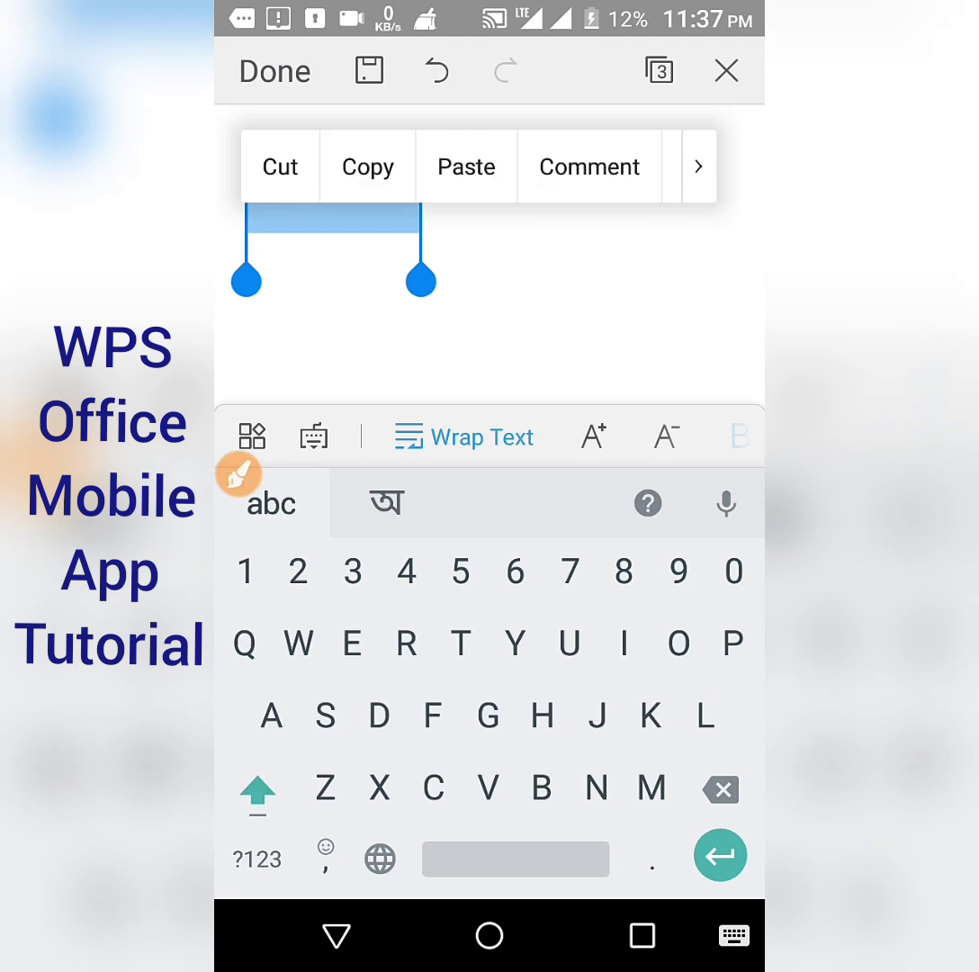
{"action": "left_click_drag", "start_coordinate": [720, 438], "coordinate": [423, 438]}
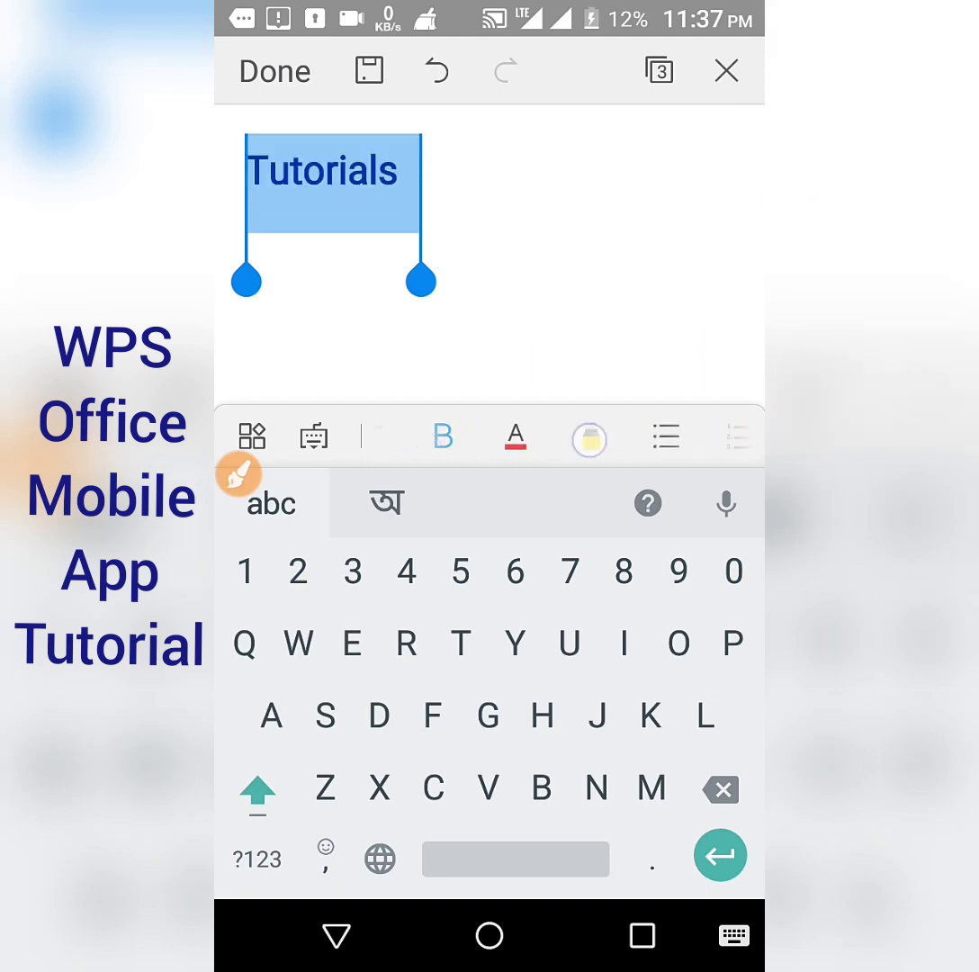
{"action": "left_click", "coordinate": [592, 437]}
Open Add Pictures, leave the gallery without inserting, and scroll along the bottom toolbar.
{"action": "left_click_drag", "start_coordinate": [665, 438], "coordinate": [396, 438]}
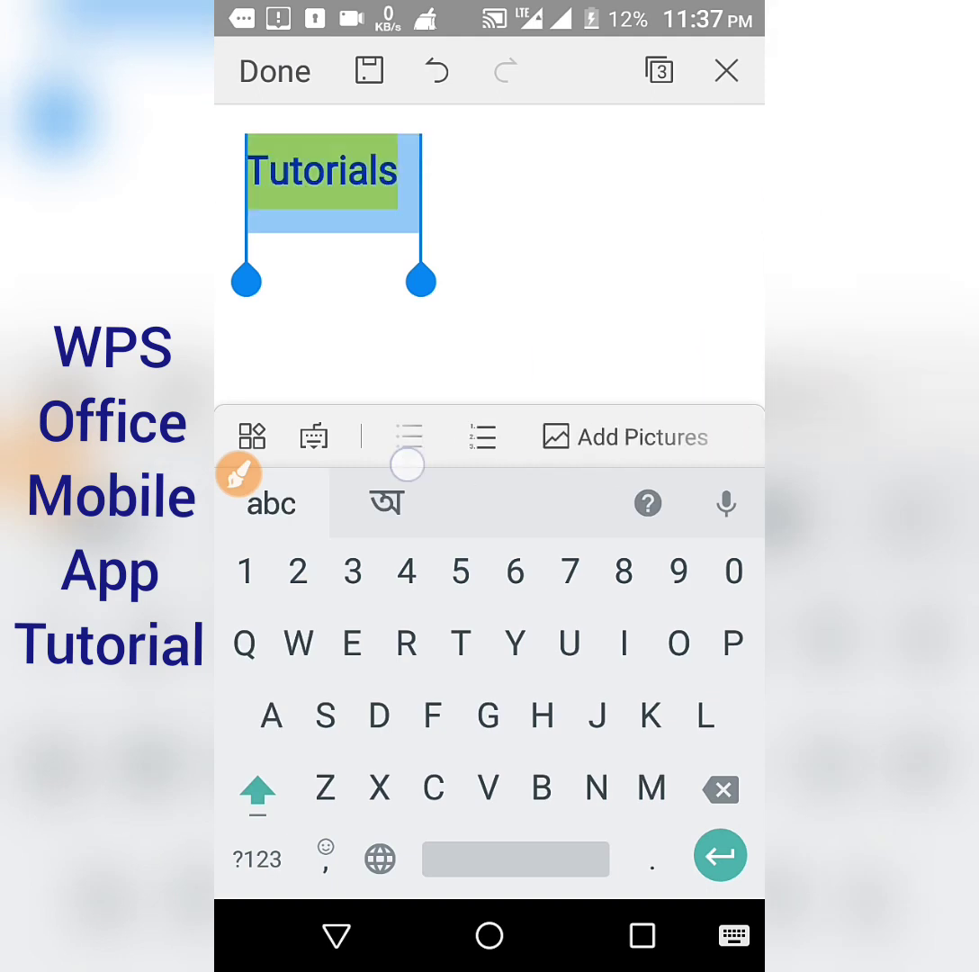
{"action": "left_click", "coordinate": [628, 437]}
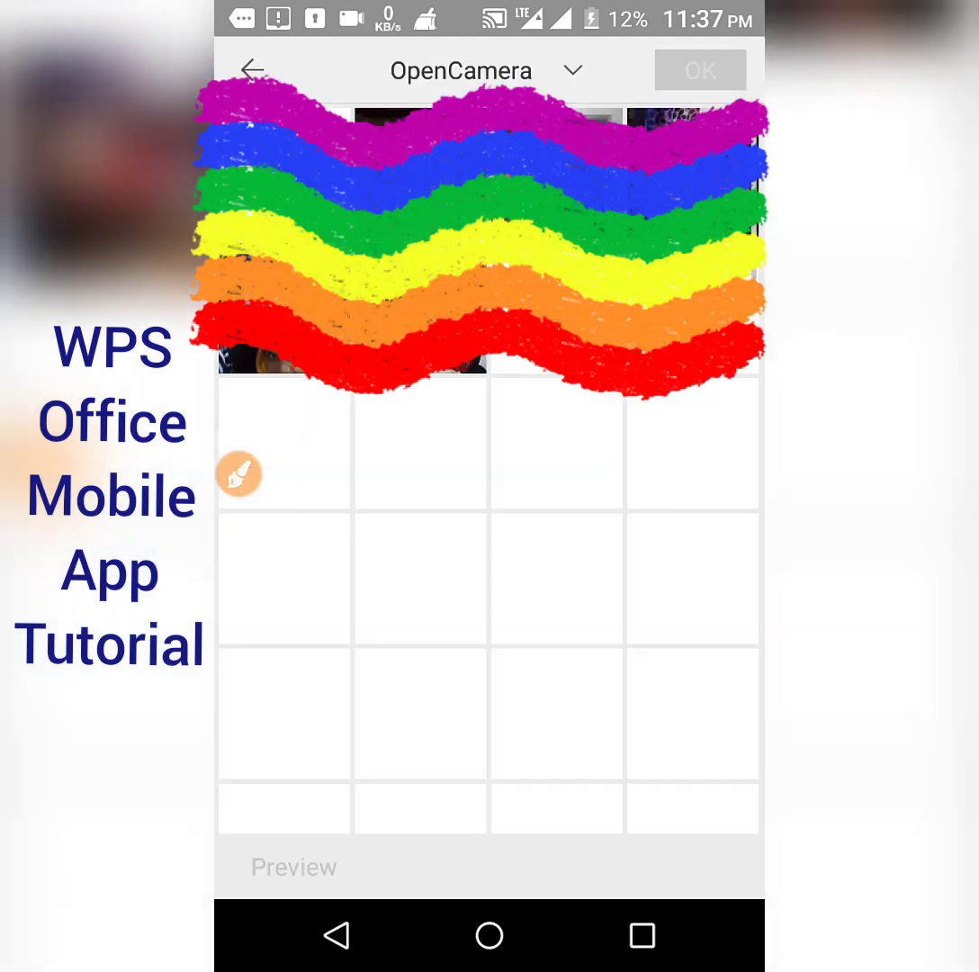
{"action": "left_click", "coordinate": [337, 936]}
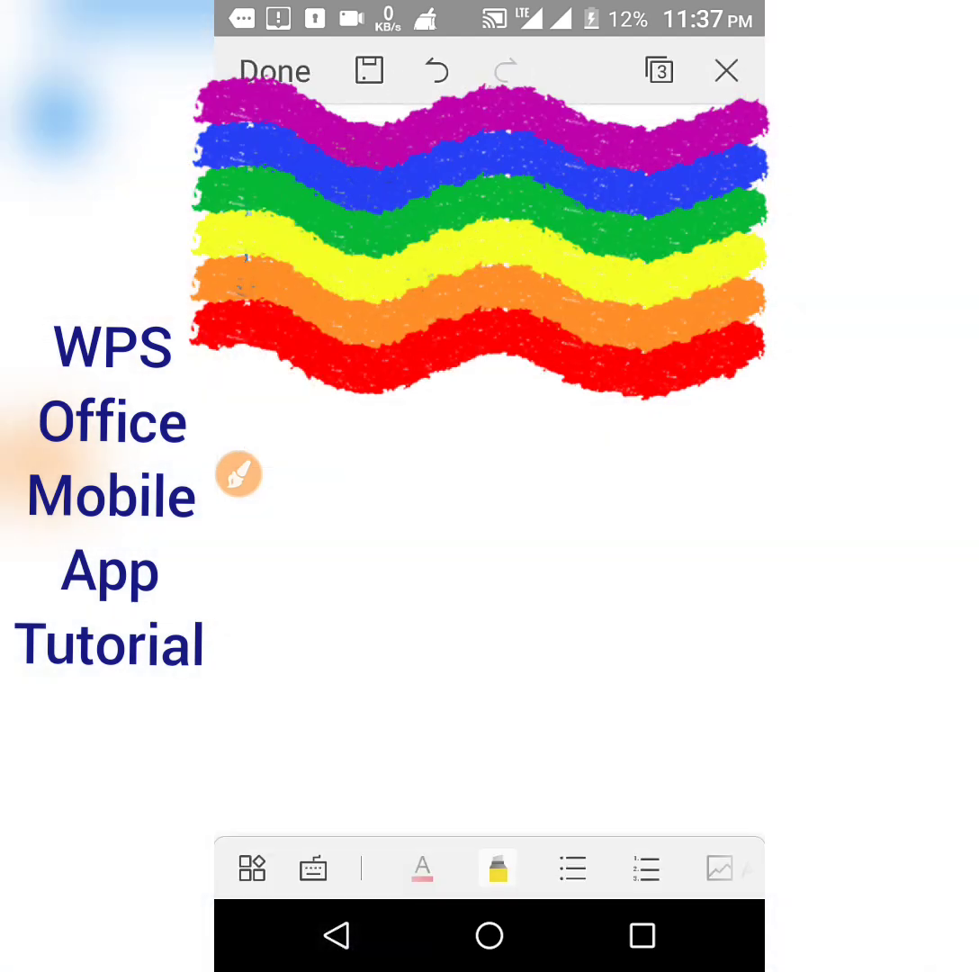
{"action": "left_click", "coordinate": [498, 869]}
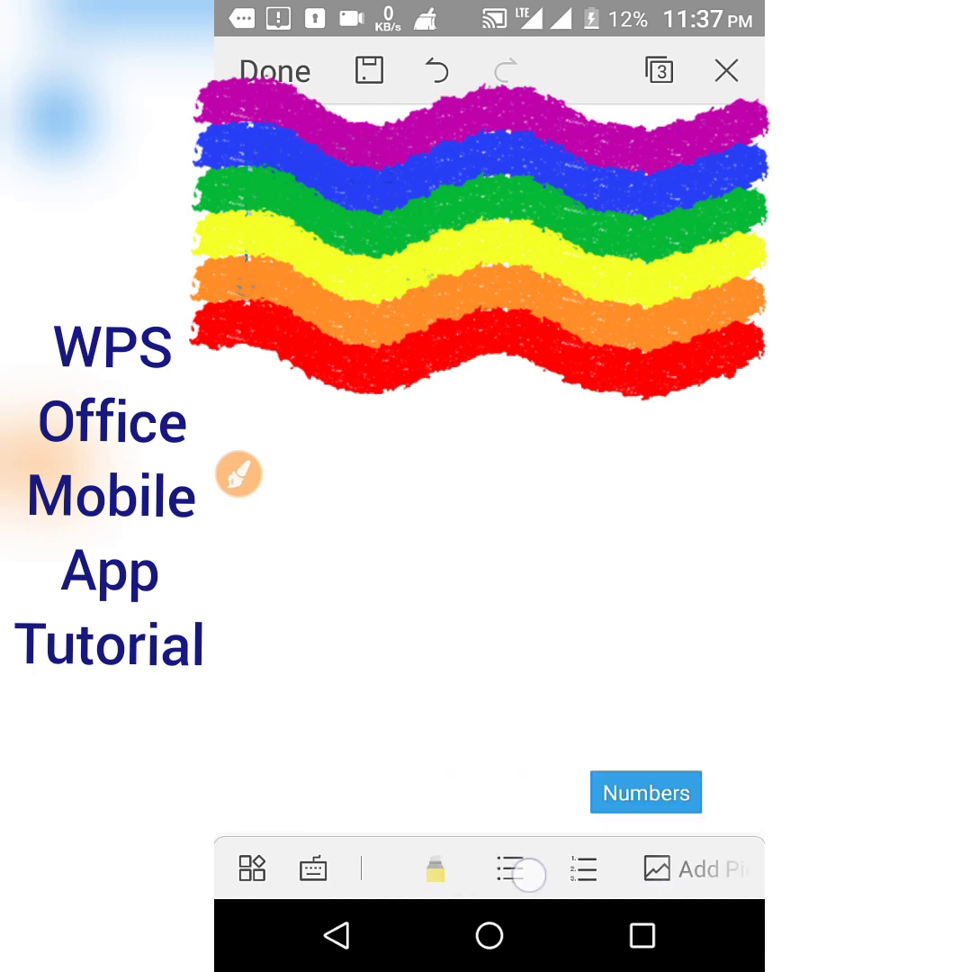
{"action": "left_click_drag", "start_coordinate": [648, 868], "coordinate": [504, 868]}
{"action": "left_click_drag", "start_coordinate": [702, 864], "coordinate": [393, 887]}
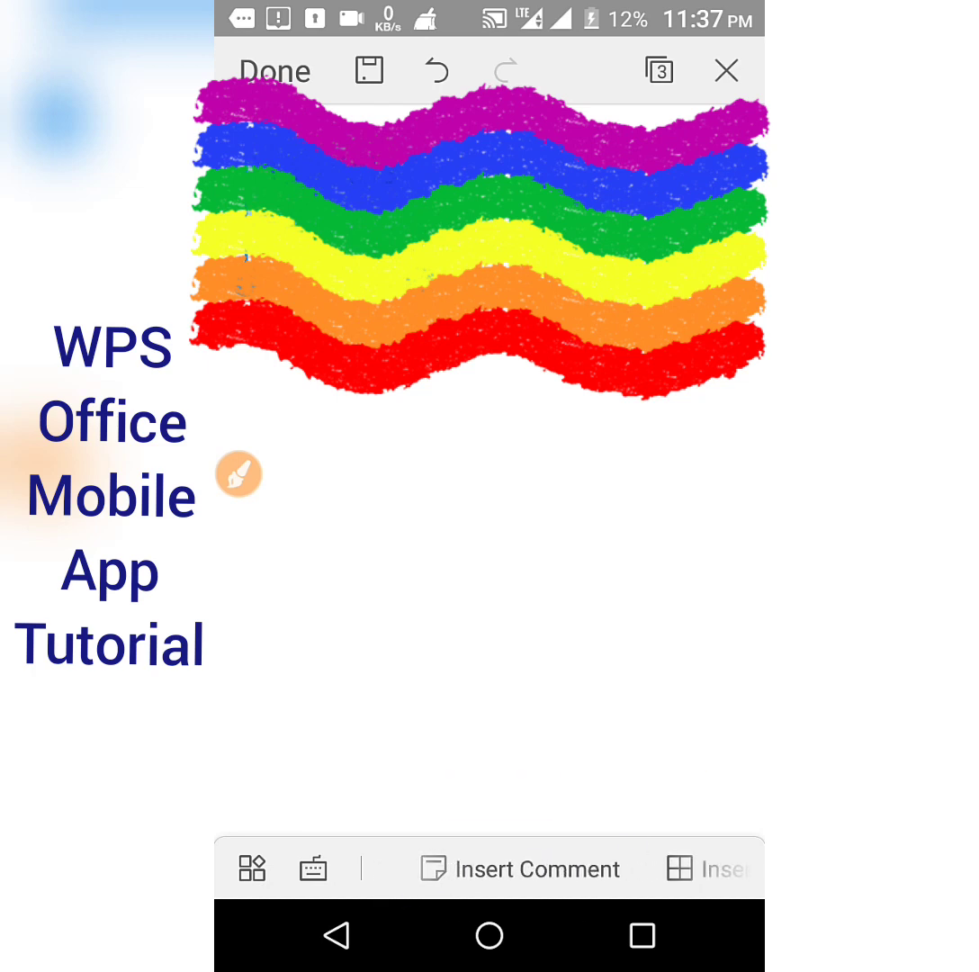
{"action": "left_click_drag", "start_coordinate": [683, 891], "coordinate": [387, 889]}
Insert a table in the purple banded style into the document.
{"action": "left_click", "coordinate": [684, 870]}
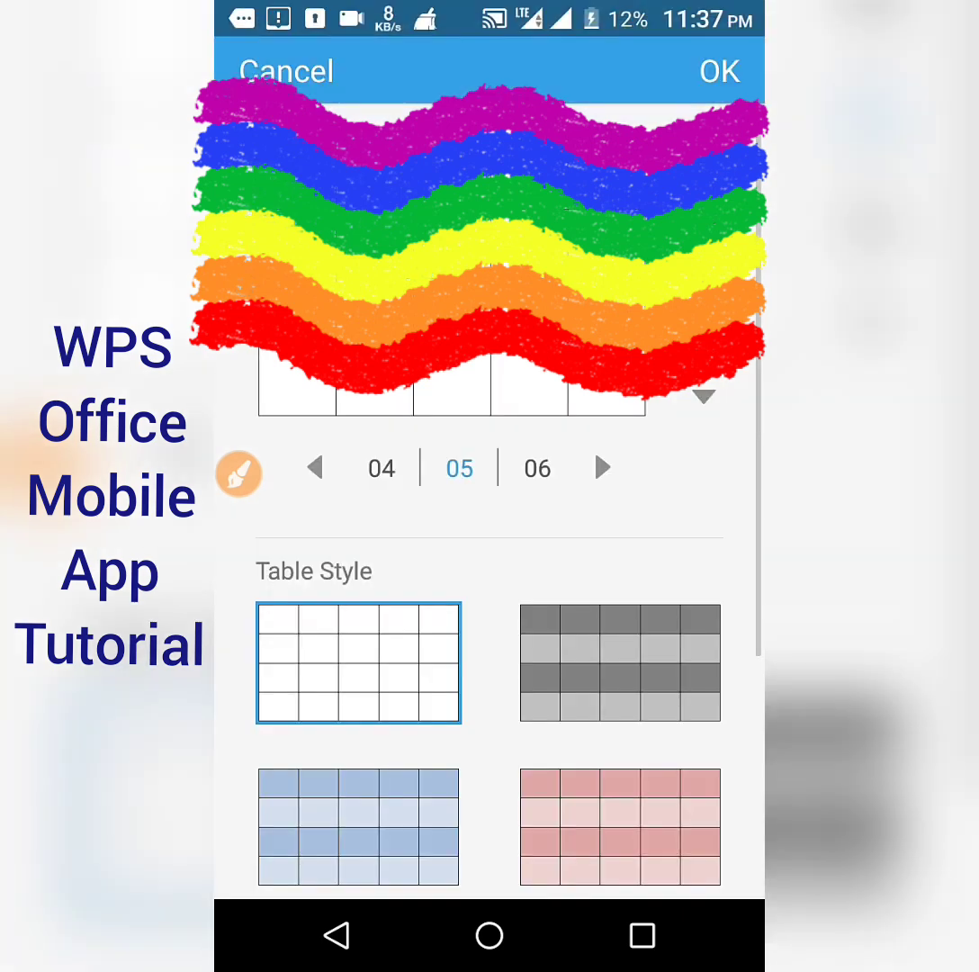
{"action": "mouse_move", "coordinate": [621, 801]}
{"action": "left_mouse_down"}
{"action": "mouse_move", "coordinate": [612, 455]}
{"action": "mouse_move", "coordinate": [642, 639]}
{"action": "left_mouse_up"}
{"action": "left_click", "coordinate": [643, 639]}
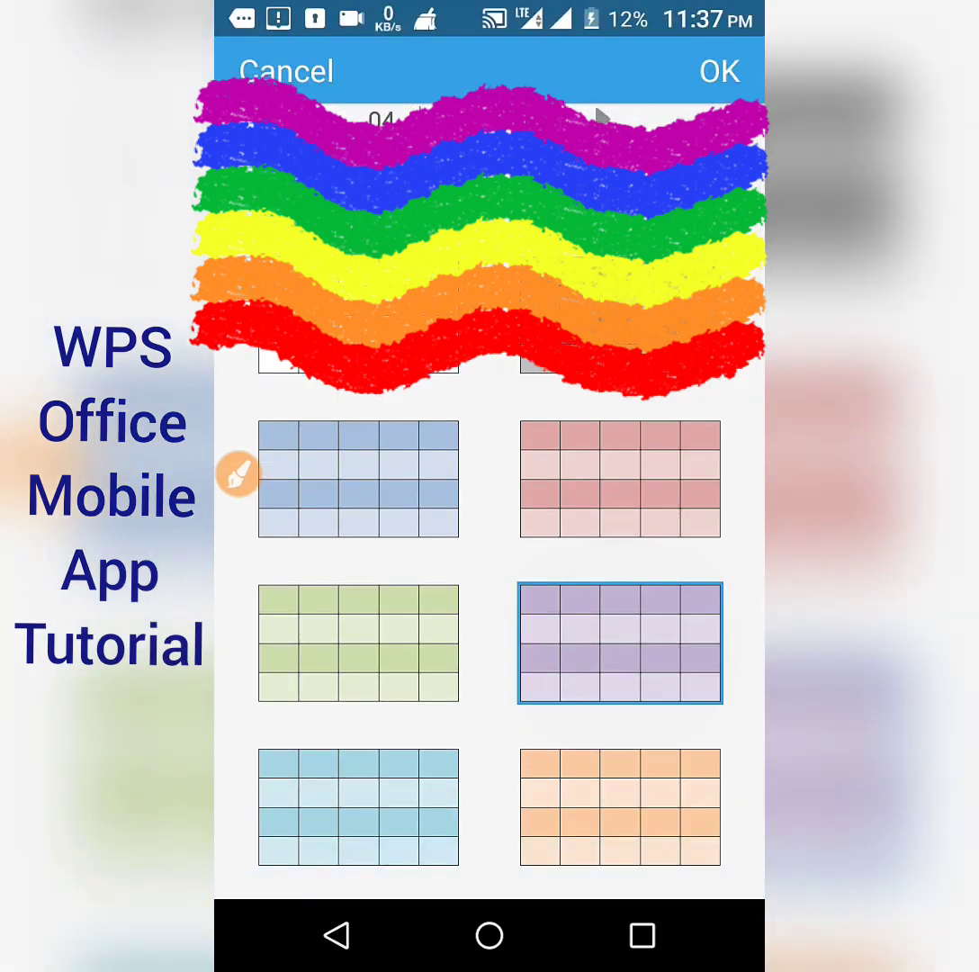
{"action": "left_click", "coordinate": [719, 72]}
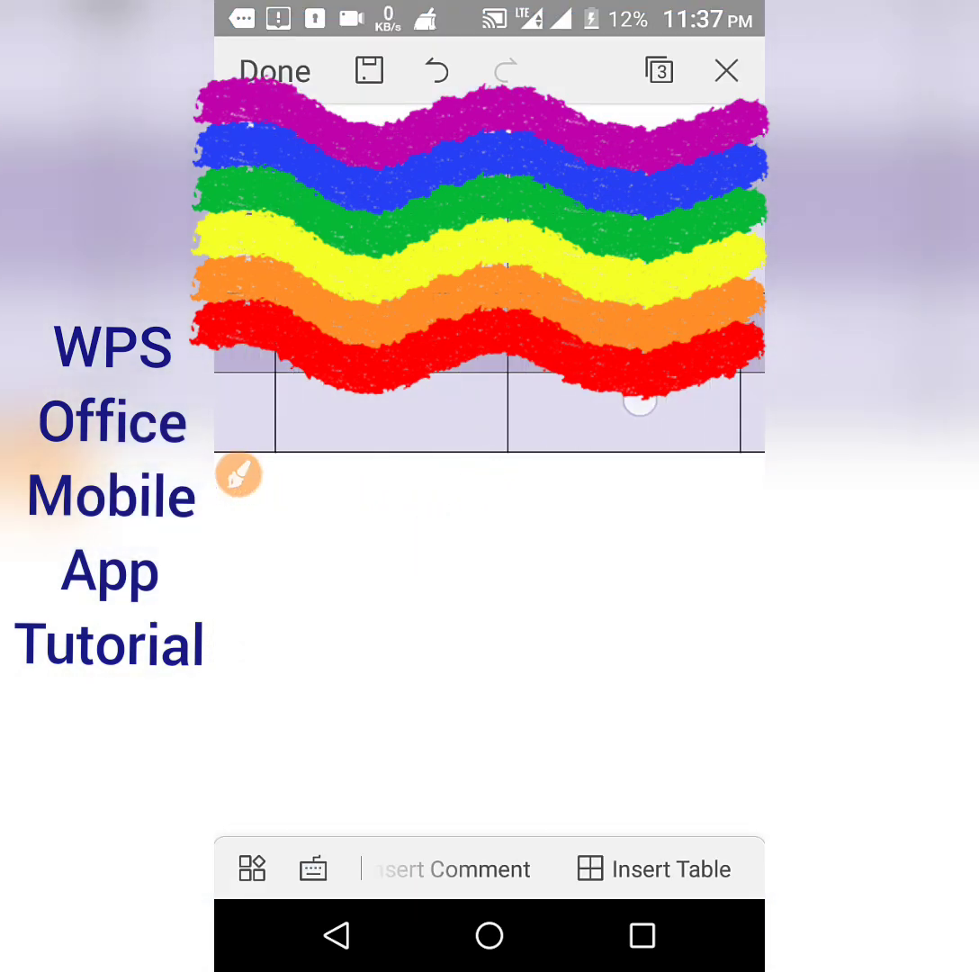
{"action": "mouse_move", "coordinate": [637, 399]}
{"action": "left_mouse_down"}
{"action": "mouse_move", "coordinate": [469, 400]}
{"action": "mouse_move", "coordinate": [576, 393]}
{"action": "left_mouse_up"}
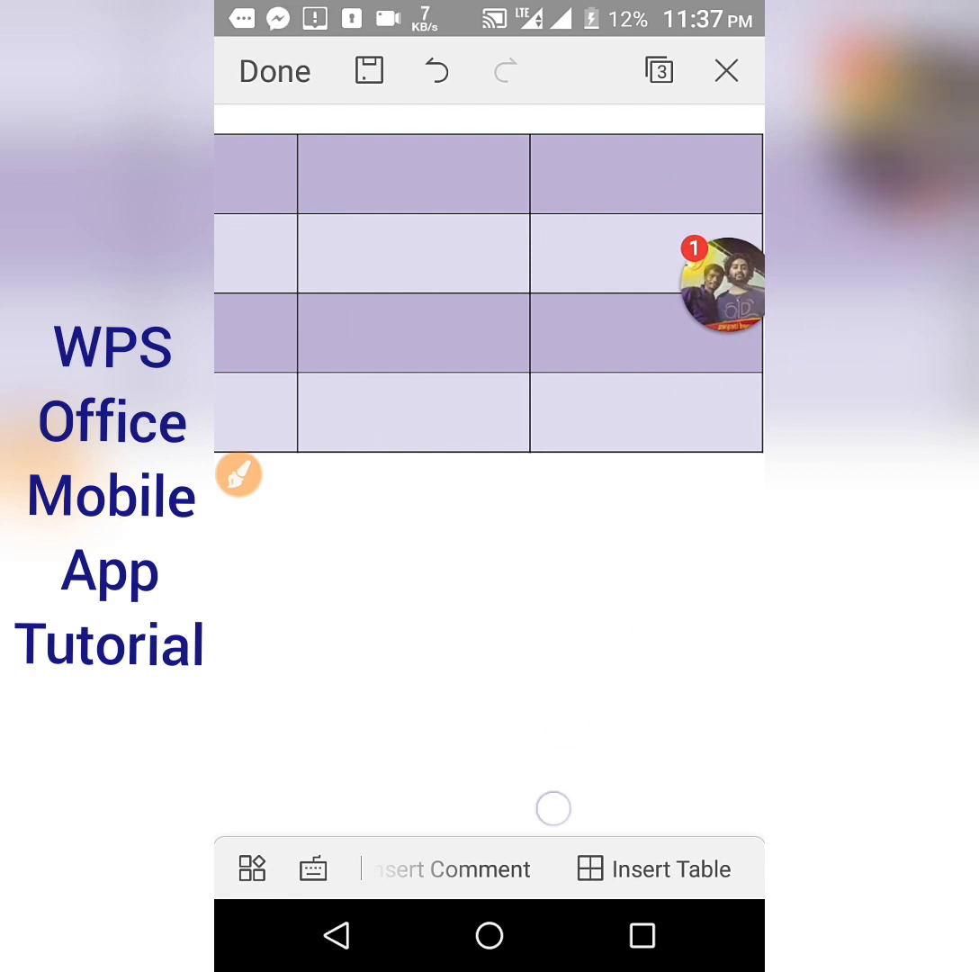
Move the chat bubble aside, add blue marks, then clear them and close the document.
{"action": "mouse_move", "coordinate": [724, 283]}
{"action": "left_mouse_down"}
{"action": "mouse_move", "coordinate": [724, 839]}
{"action": "mouse_move", "coordinate": [490, 846]}
{"action": "left_mouse_up"}
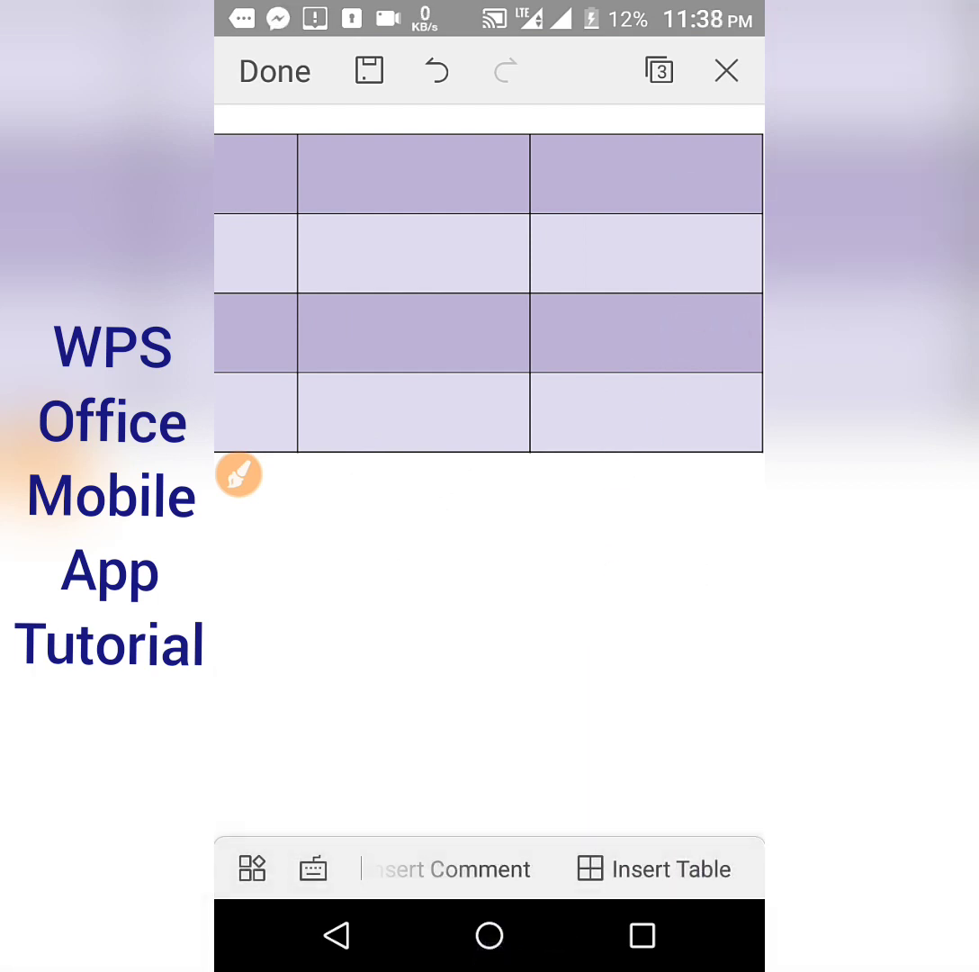
{"action": "mouse_move", "coordinate": [763, 345]}
{"action": "left_mouse_down"}
{"action": "mouse_move", "coordinate": [709, 345]}
{"action": "mouse_move", "coordinate": [752, 344]}
{"action": "left_mouse_up"}
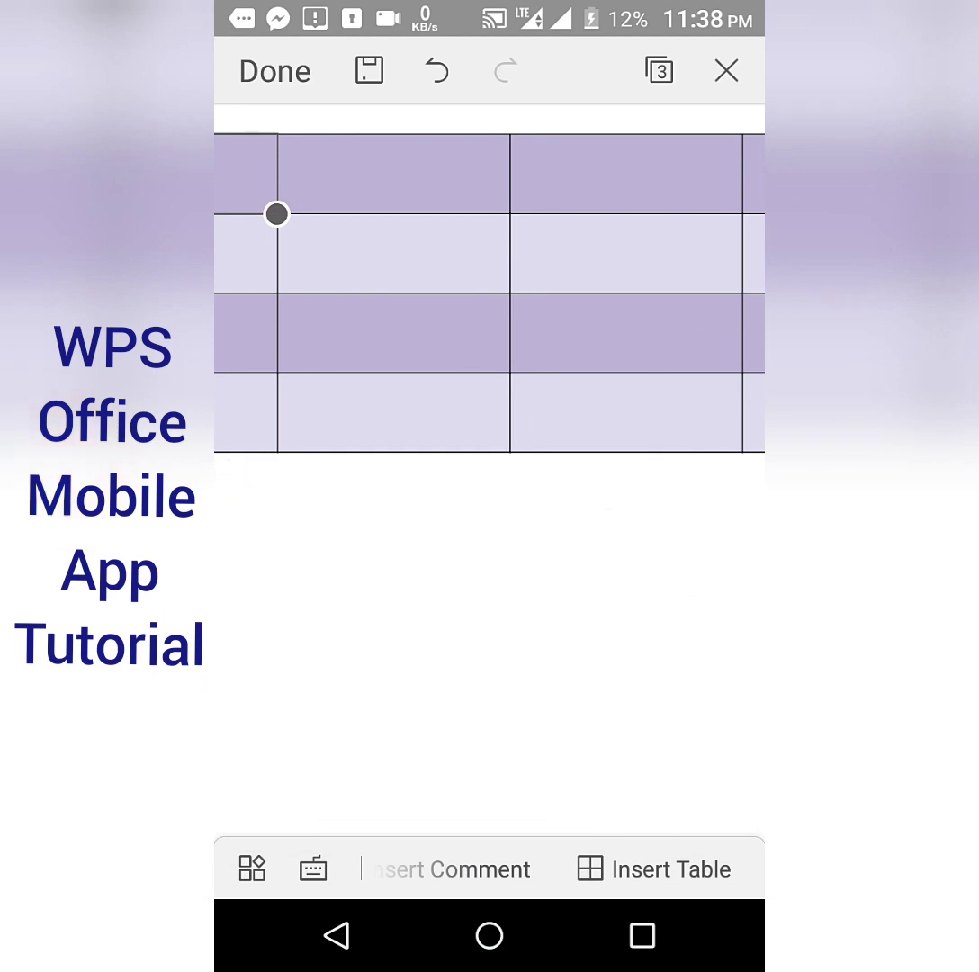
{"action": "left_click_drag", "start_coordinate": [306, 61], "coordinate": [317, 106]}
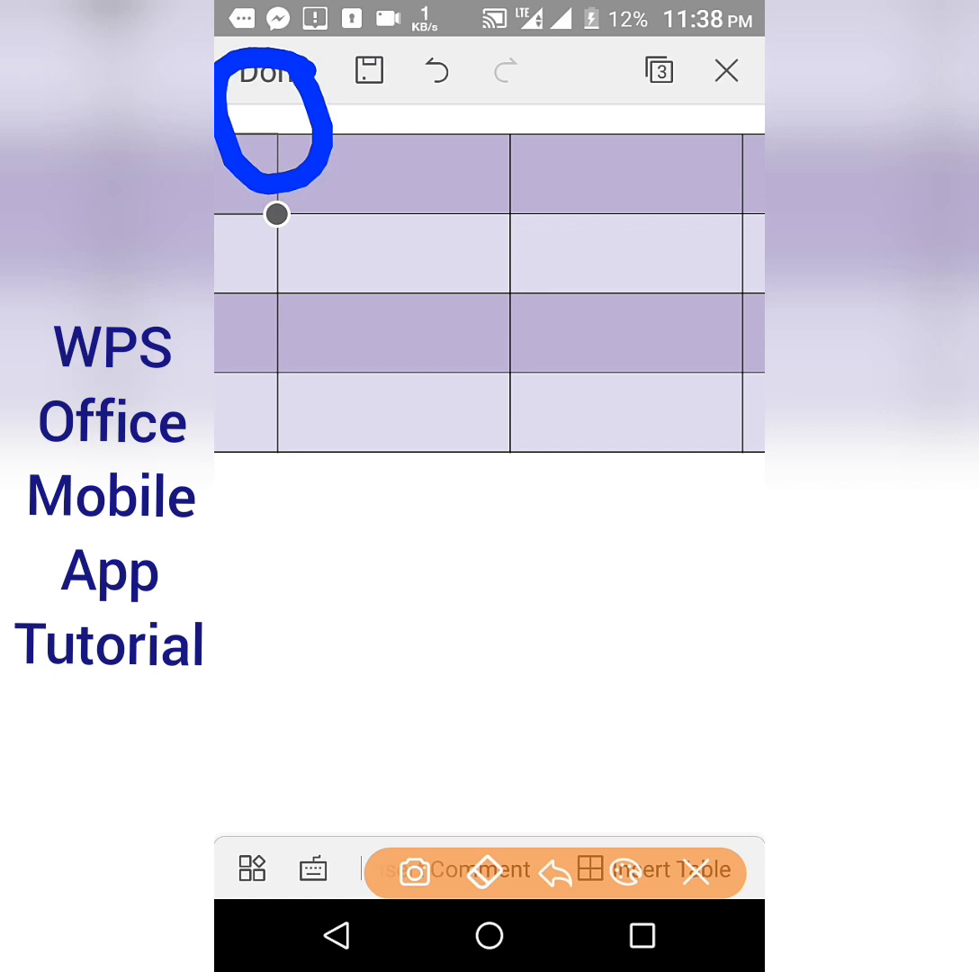
{"action": "left_click", "coordinate": [730, 73]}
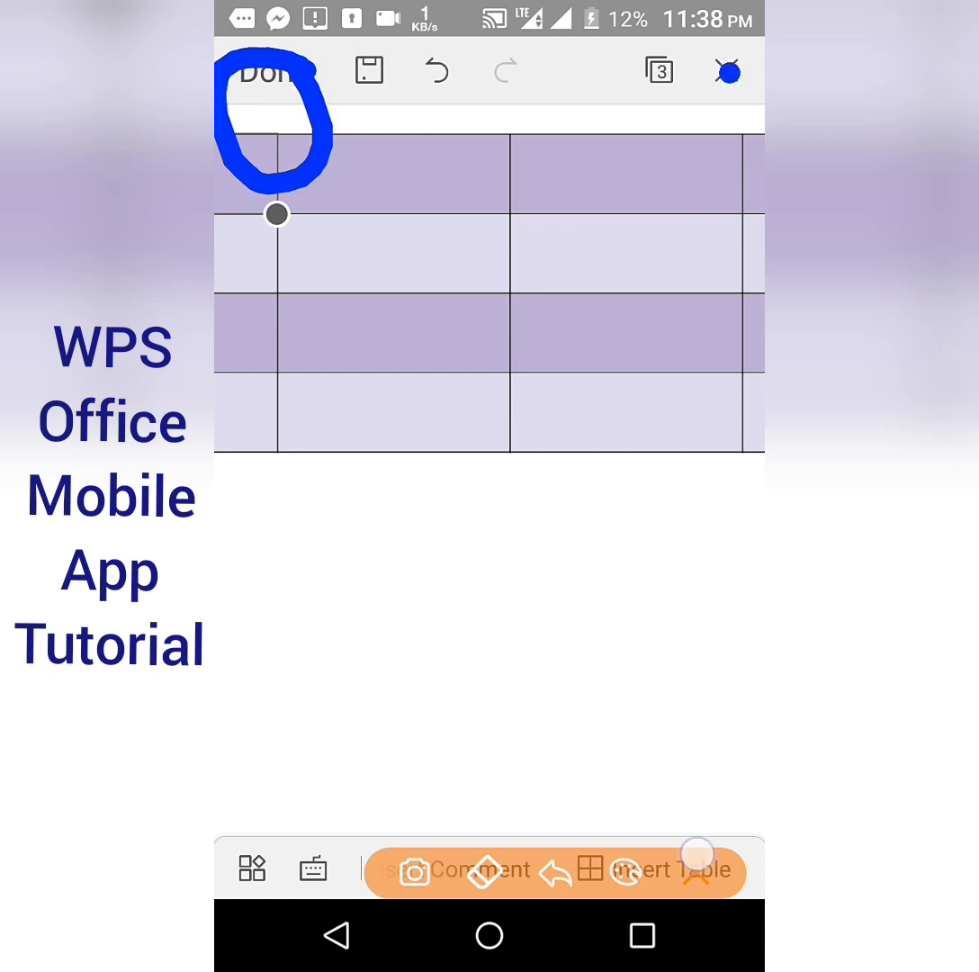
{"action": "left_click", "coordinate": [696, 870]}
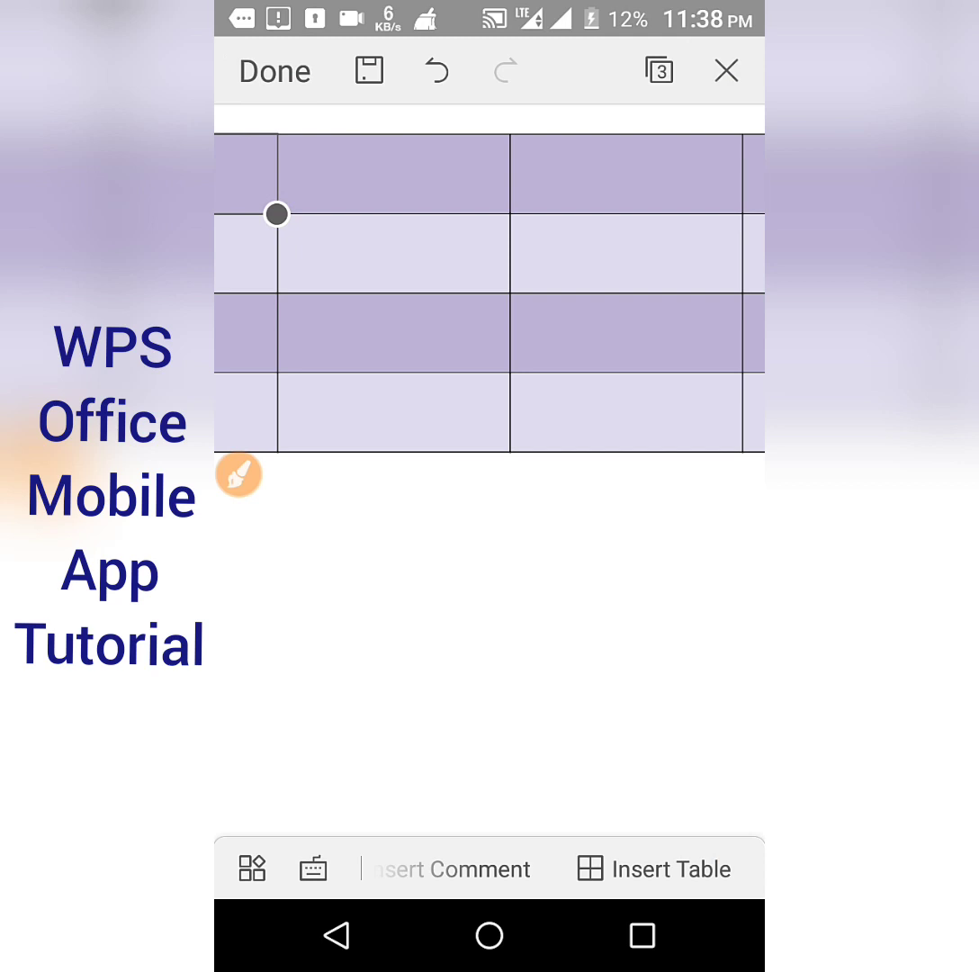
{"action": "left_click", "coordinate": [726, 71]}
Choose Don't save for the document, then create a New Presentation from the + menu.
{"action": "left_click", "coordinate": [542, 557]}
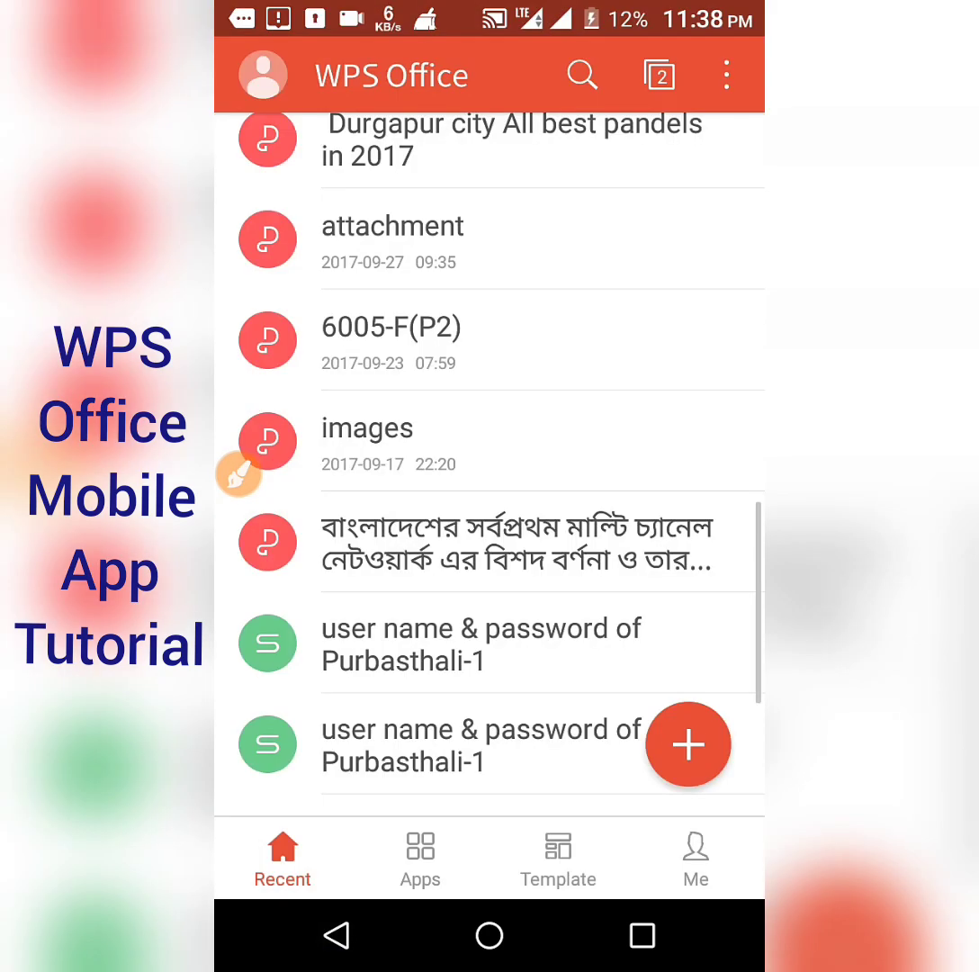
{"action": "left_click", "coordinate": [689, 744]}
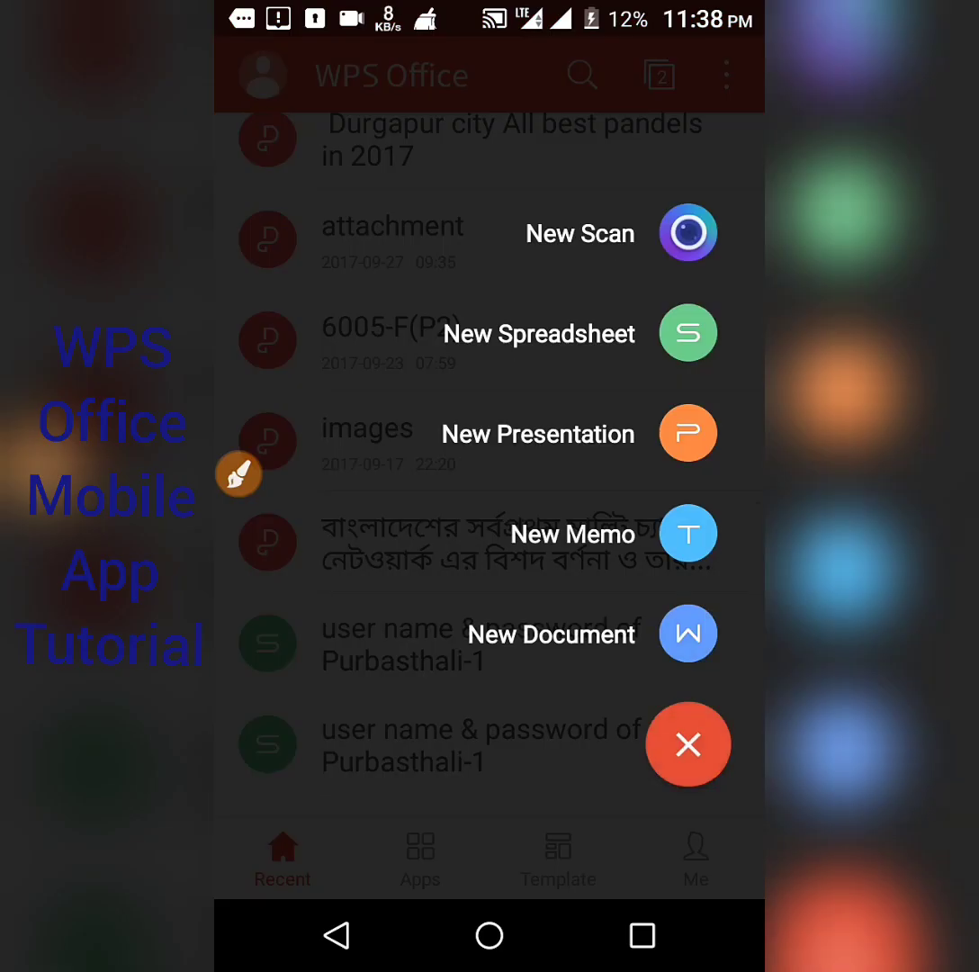
{"action": "left_click", "coordinate": [689, 334]}
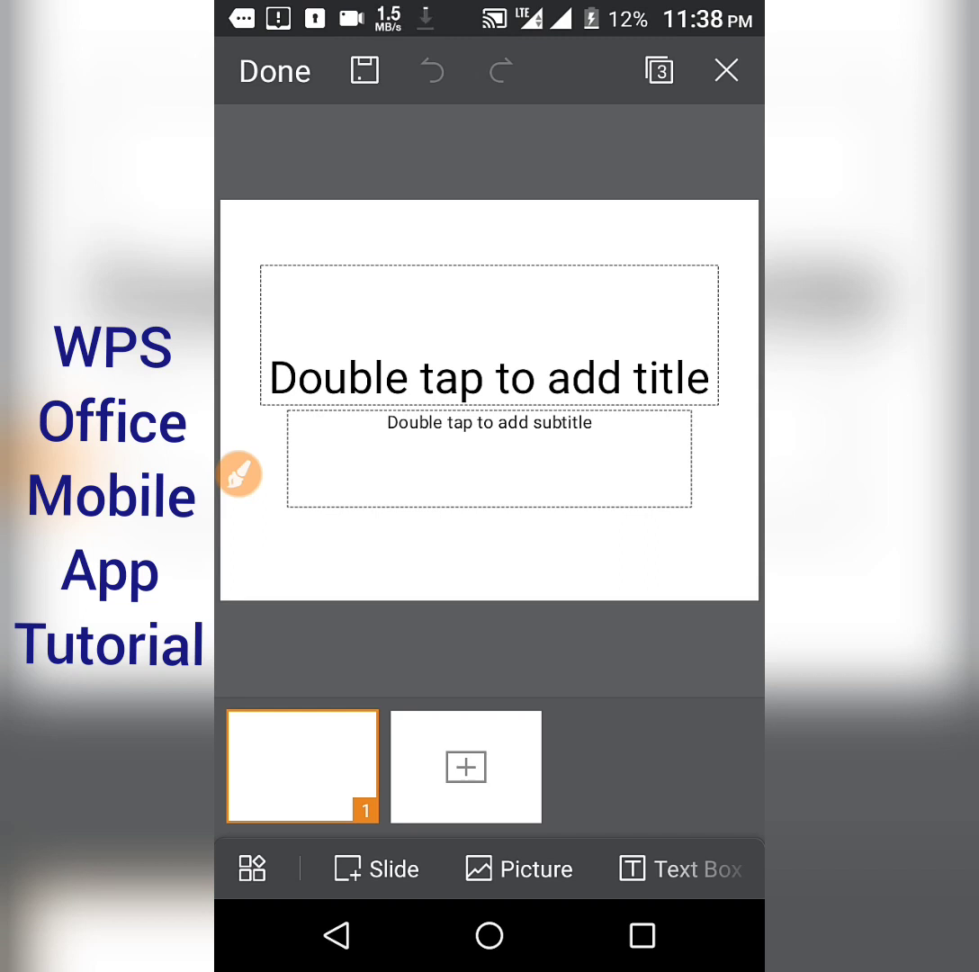
{"action": "left_click", "coordinate": [467, 767]}
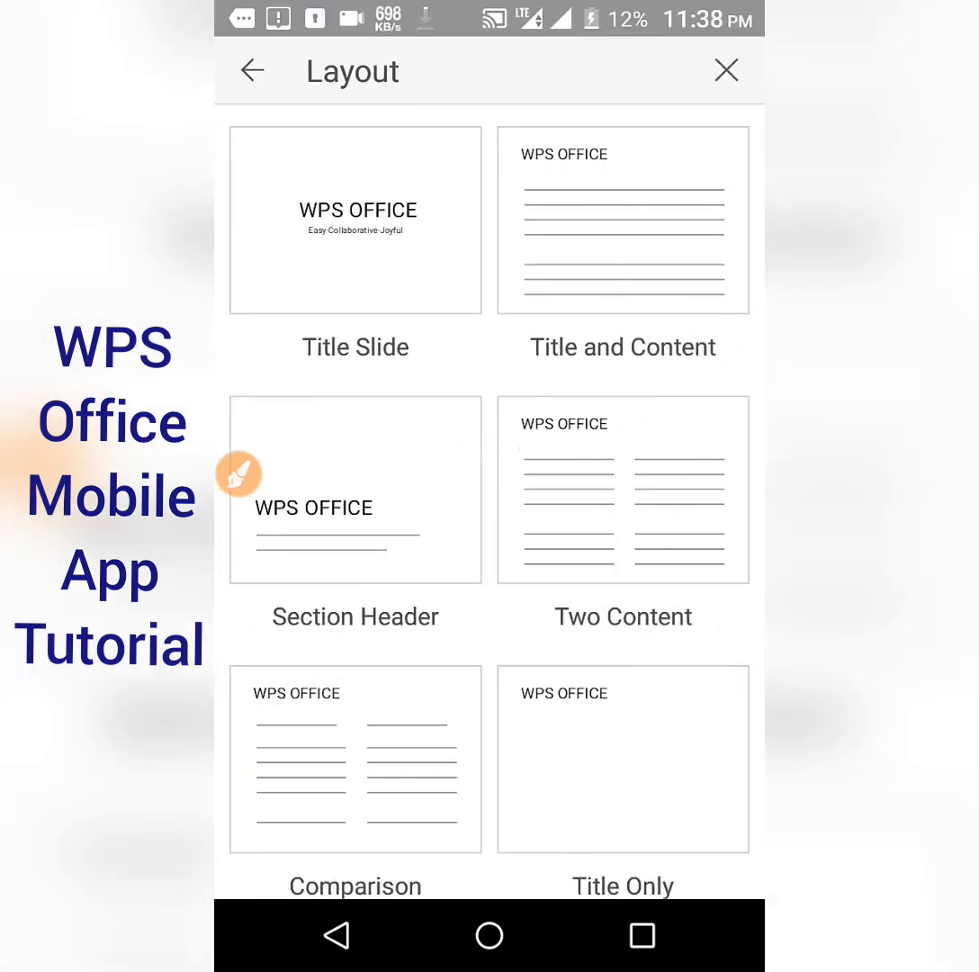
{"action": "left_click_drag", "start_coordinate": [542, 663], "coordinate": [677, 421]}
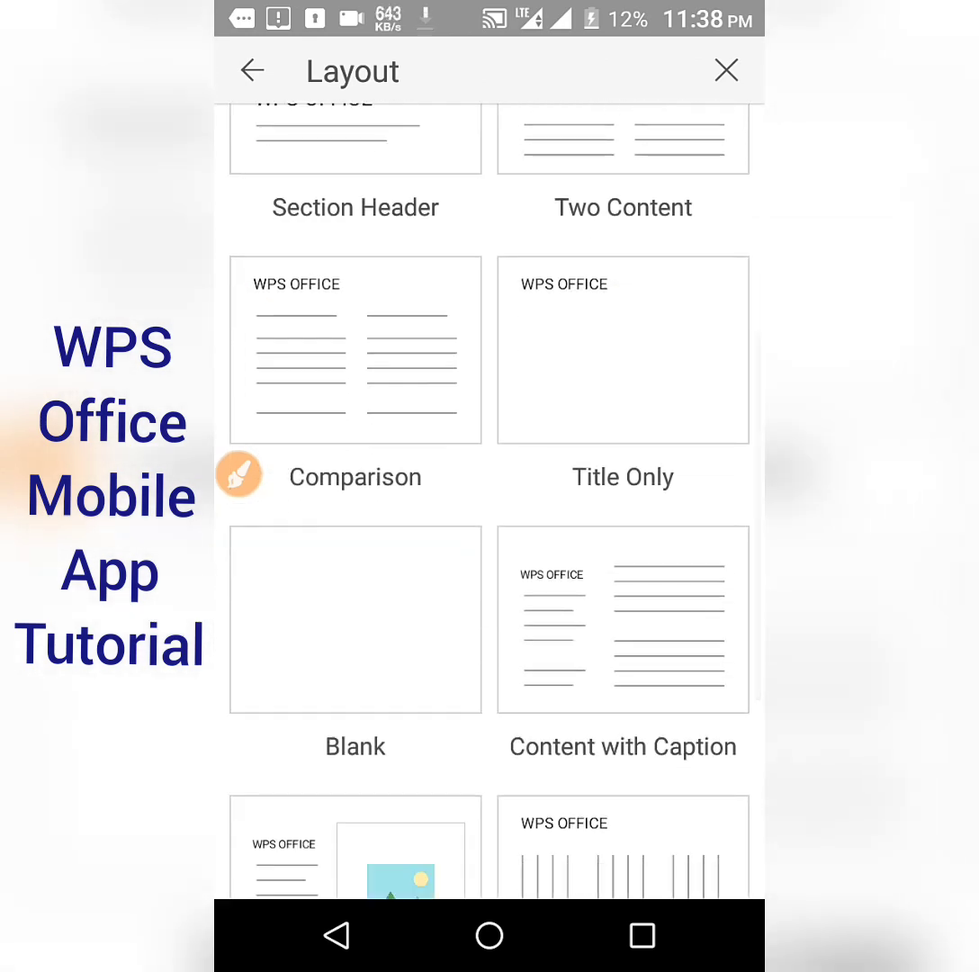
{"action": "left_click", "coordinate": [339, 622]}
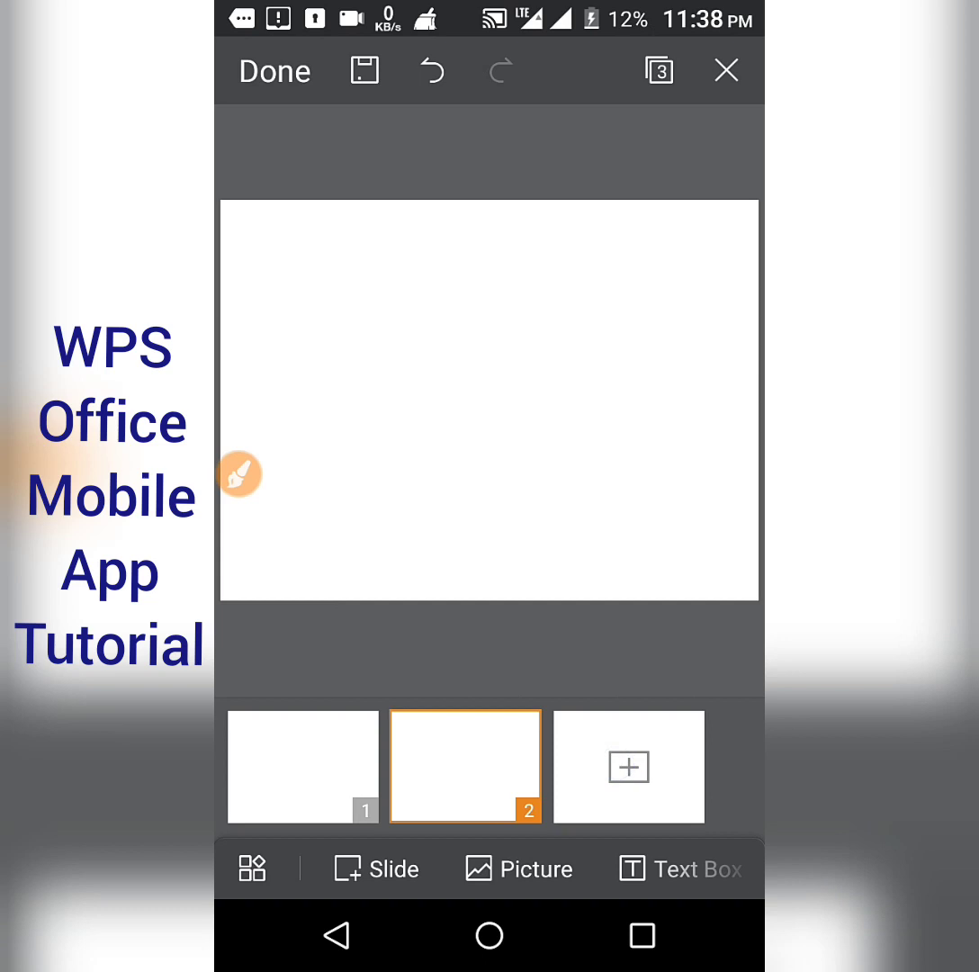
{"action": "left_click", "coordinate": [378, 868]}
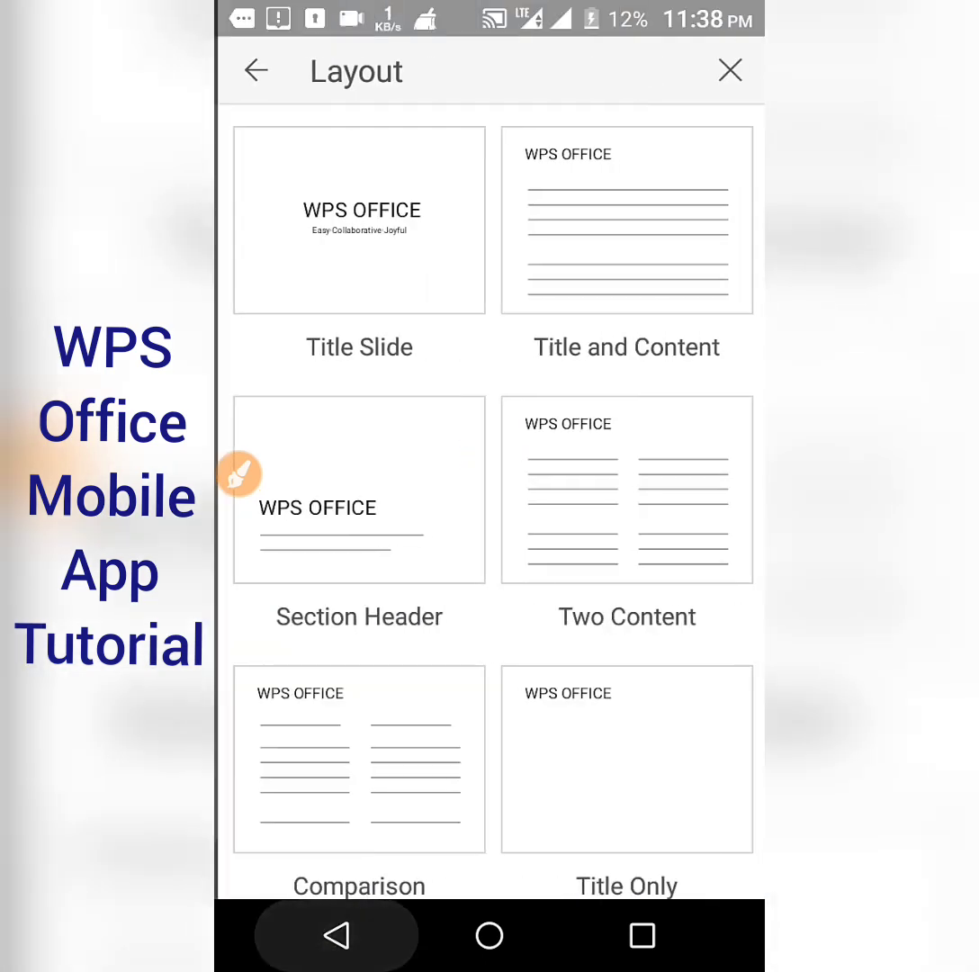
{"action": "key", "text": "Escape"}
{"action": "left_click_drag", "start_coordinate": [454, 769], "coordinate": [455, 769]}
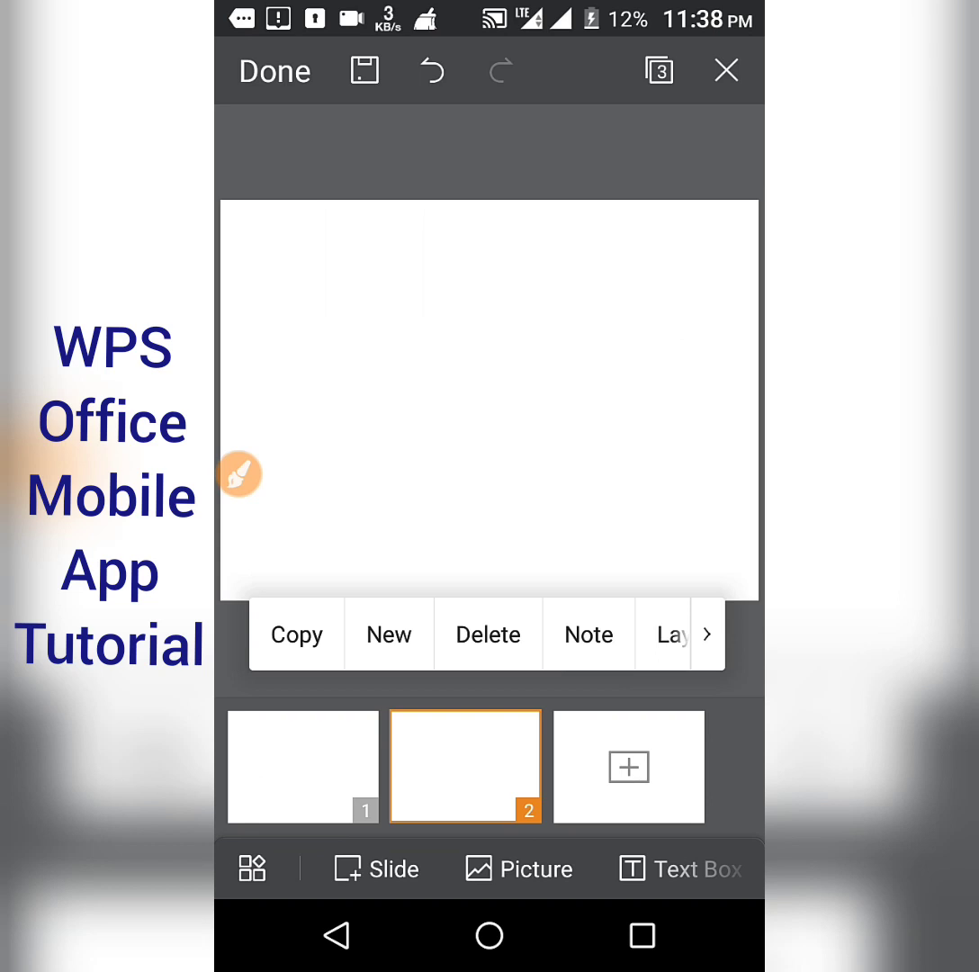
{"action": "left_click", "coordinate": [239, 474]}
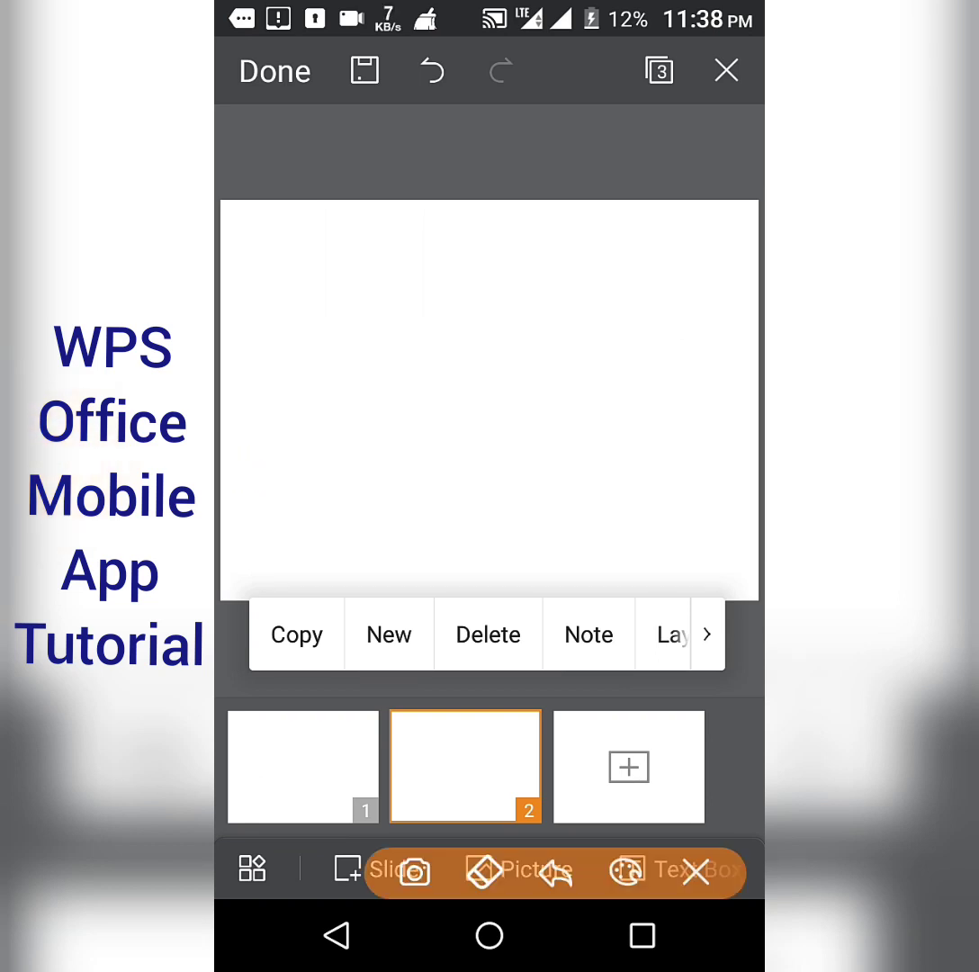
{"action": "left_click_drag", "start_coordinate": [526, 576], "coordinate": [473, 560]}
{"action": "left_click", "coordinate": [695, 870]}
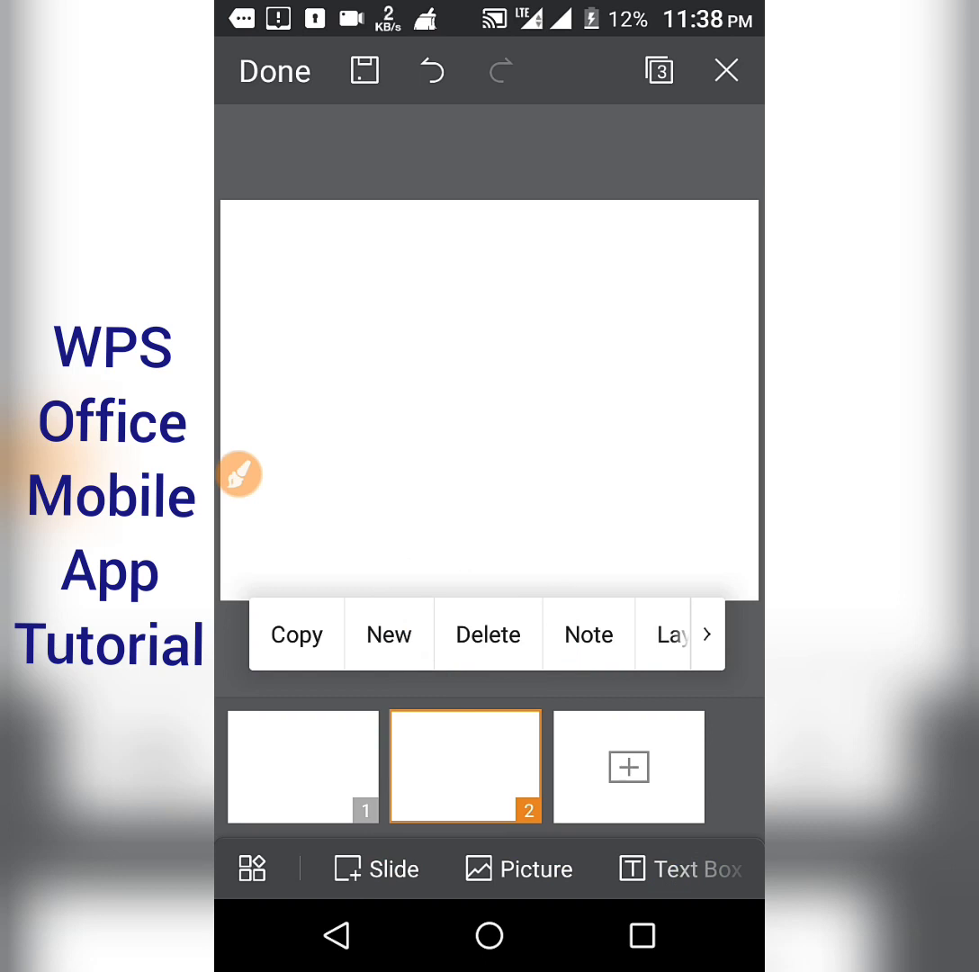
Open the Insert panel and circle several of its options with the pen, then clear the marks.
{"action": "left_click", "coordinate": [252, 869]}
{"action": "left_click", "coordinate": [252, 869]}
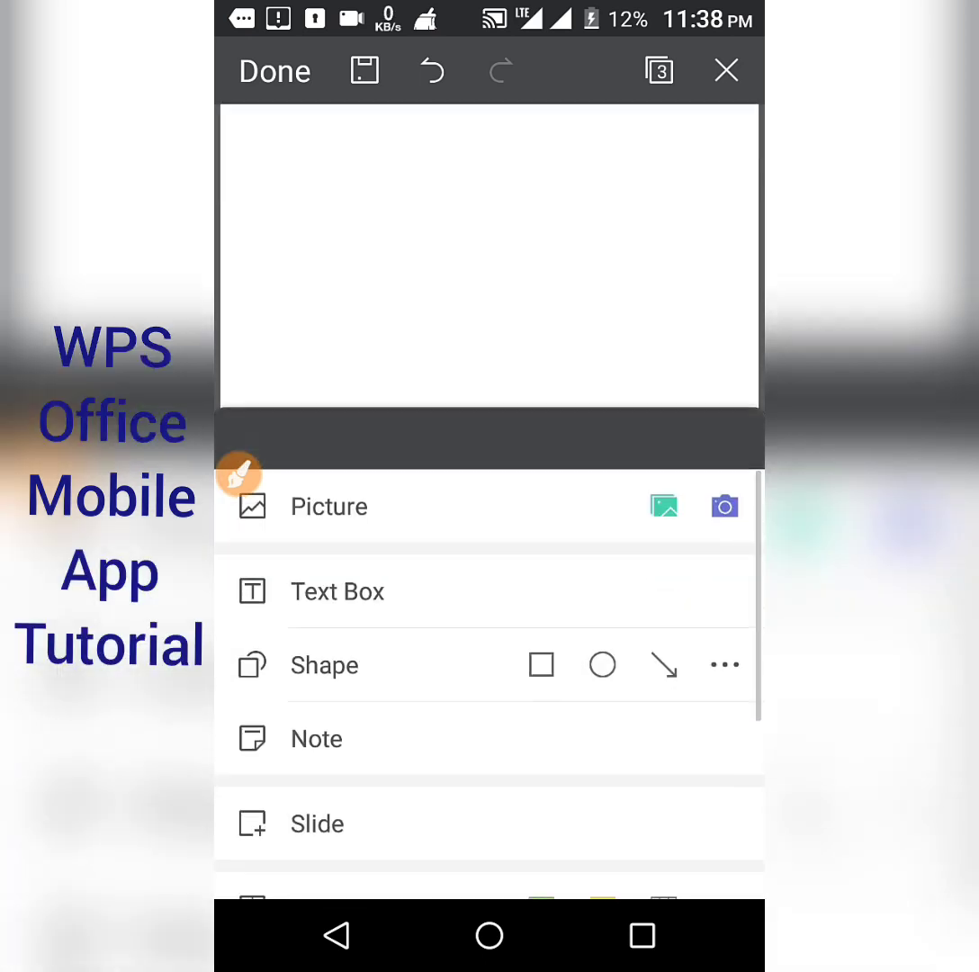
{"action": "left_click", "coordinate": [238, 474]}
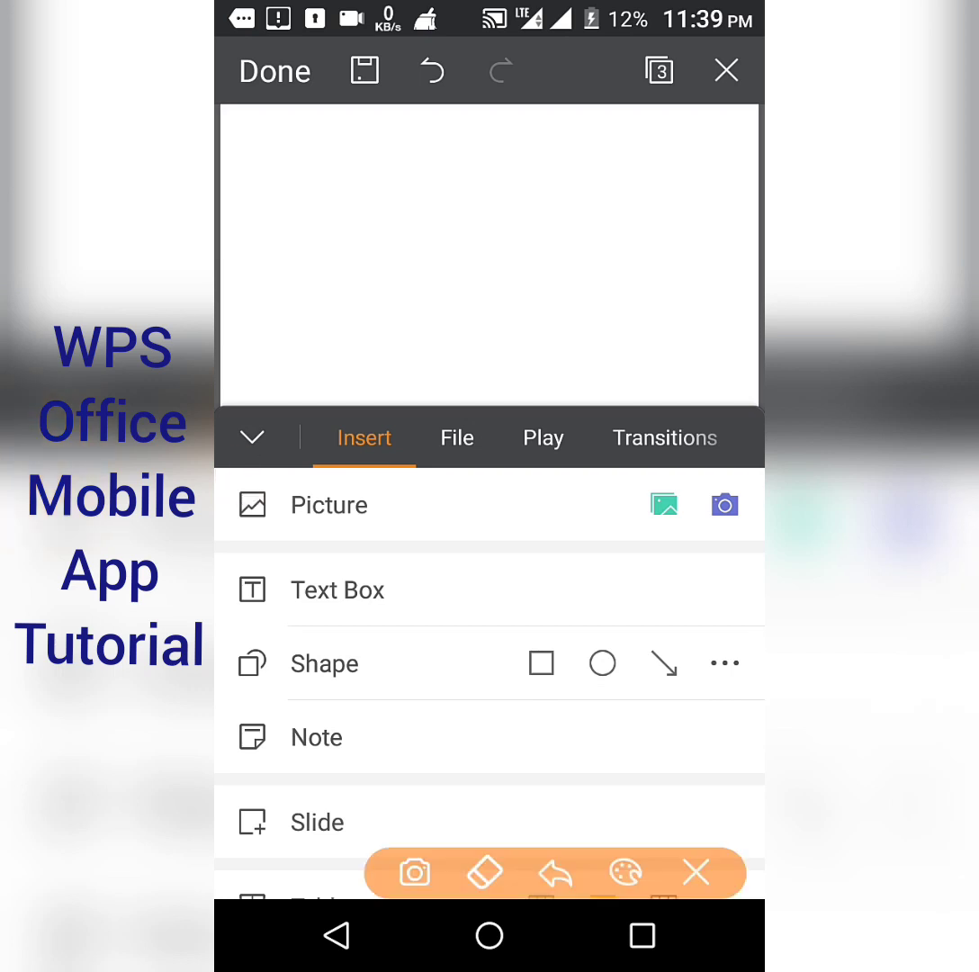
{"action": "mouse_move", "coordinate": [454, 567]}
{"action": "left_mouse_down"}
{"action": "mouse_move", "coordinate": [468, 581]}
{"action": "mouse_move", "coordinate": [459, 663]}
{"action": "left_mouse_up"}
{"action": "left_click_drag", "start_coordinate": [256, 630], "coordinate": [450, 657]}
{"action": "mouse_move", "coordinate": [369, 766]}
{"action": "left_mouse_down"}
{"action": "mouse_move", "coordinate": [236, 810]}
{"action": "mouse_move", "coordinate": [382, 790]}
{"action": "left_mouse_up"}
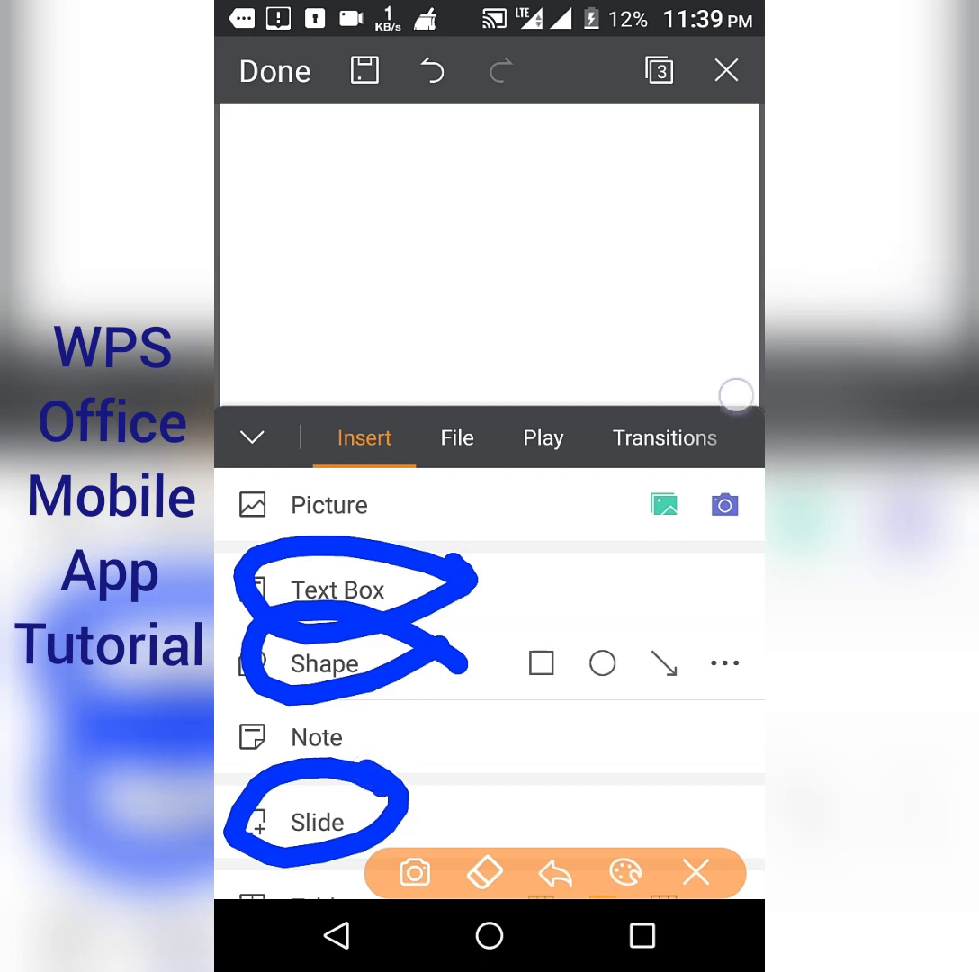
{"action": "mouse_move", "coordinate": [724, 382]}
{"action": "left_mouse_down"}
{"action": "mouse_move", "coordinate": [576, 450]}
{"action": "mouse_move", "coordinate": [729, 387]}
{"action": "left_mouse_up"}
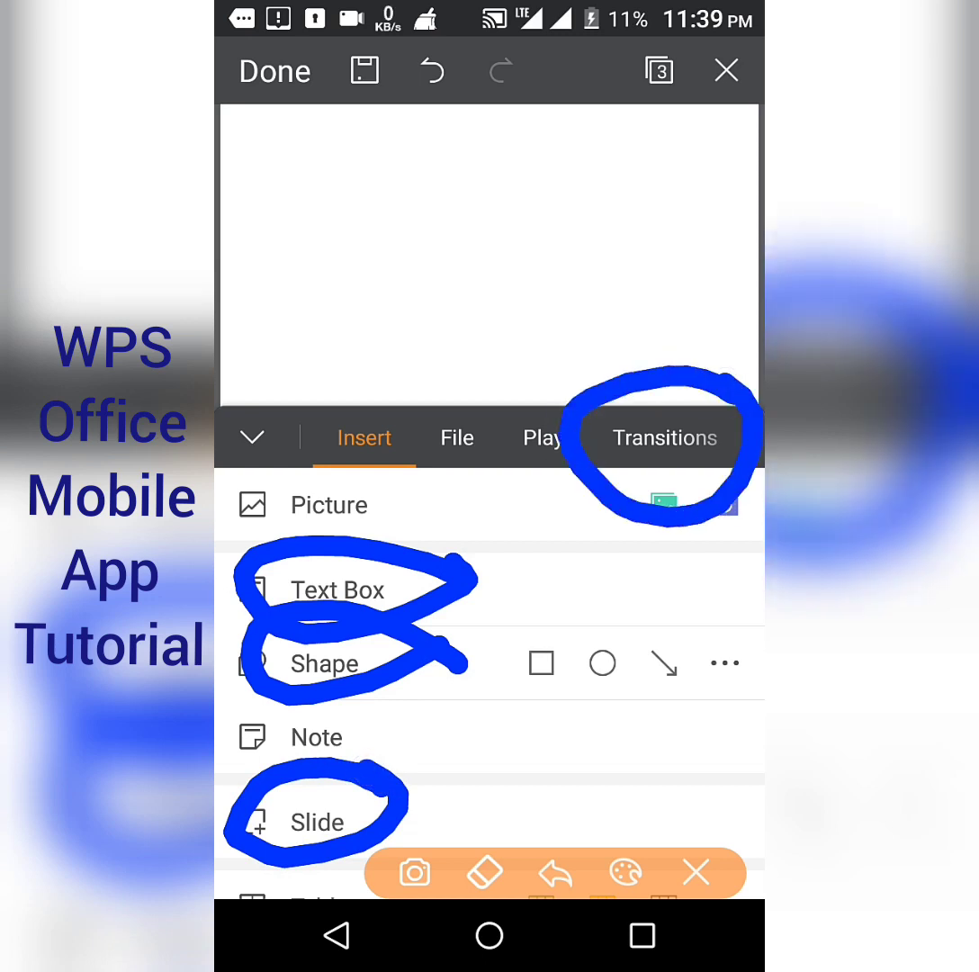
{"action": "left_click", "coordinate": [695, 871]}
Show the slide transition effects, circle them with on-screen emphasis marks, then clear the marks.
{"action": "left_click", "coordinate": [666, 441]}
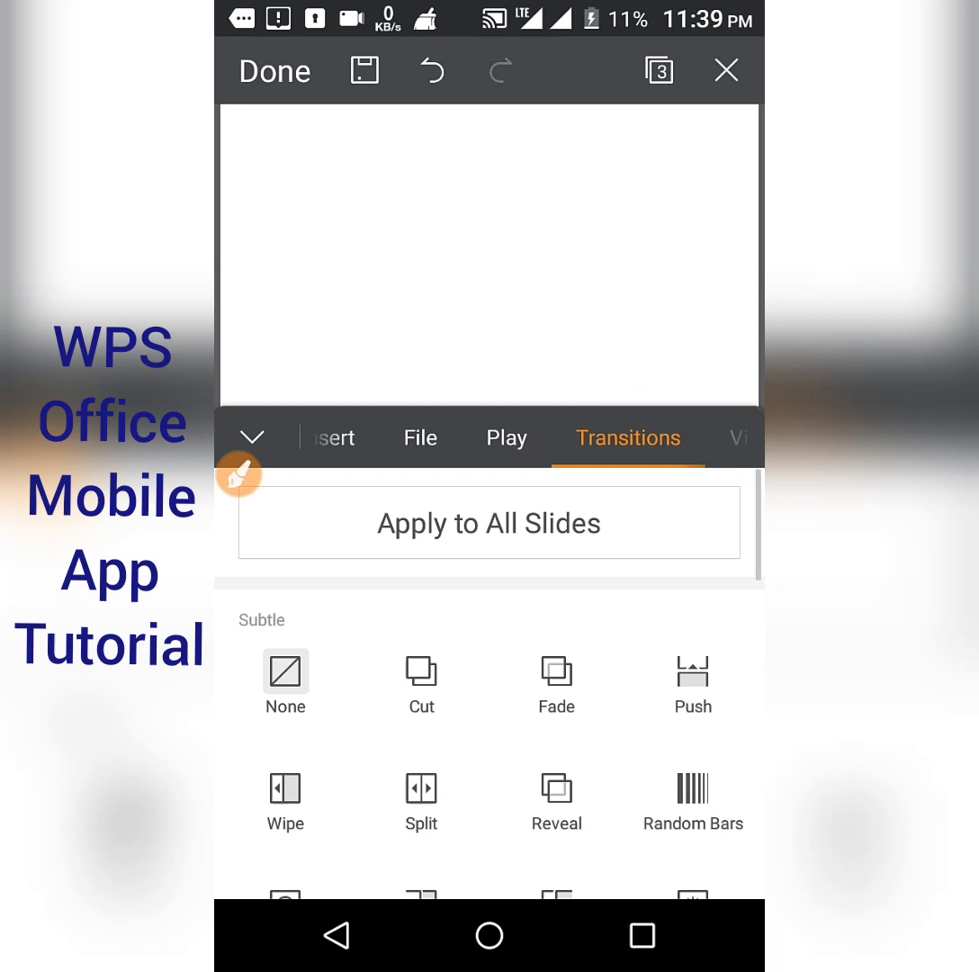
{"action": "mouse_move", "coordinate": [525, 826]}
{"action": "left_mouse_down"}
{"action": "mouse_move", "coordinate": [518, 754]}
{"action": "mouse_move", "coordinate": [518, 826]}
{"action": "mouse_move", "coordinate": [490, 653]}
{"action": "left_mouse_up"}
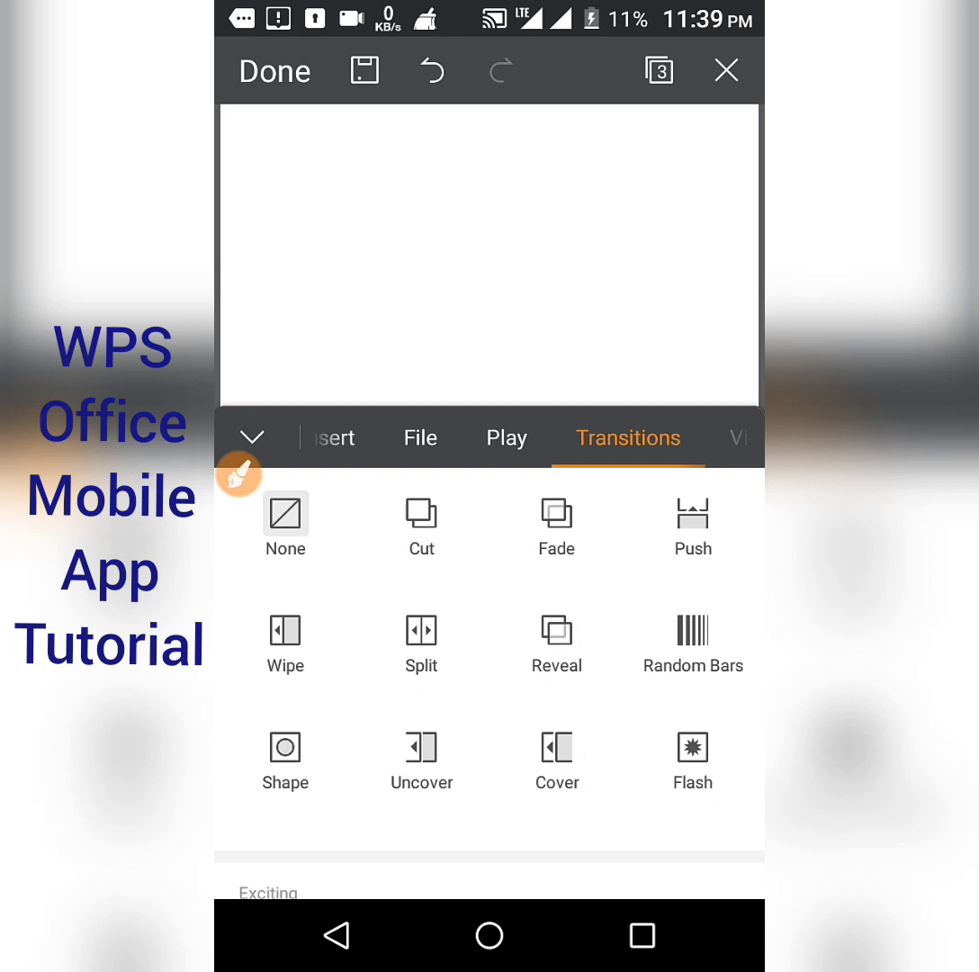
{"action": "left_click", "coordinate": [239, 474]}
{"action": "left_click_drag", "start_coordinate": [737, 590], "coordinate": [745, 634]}
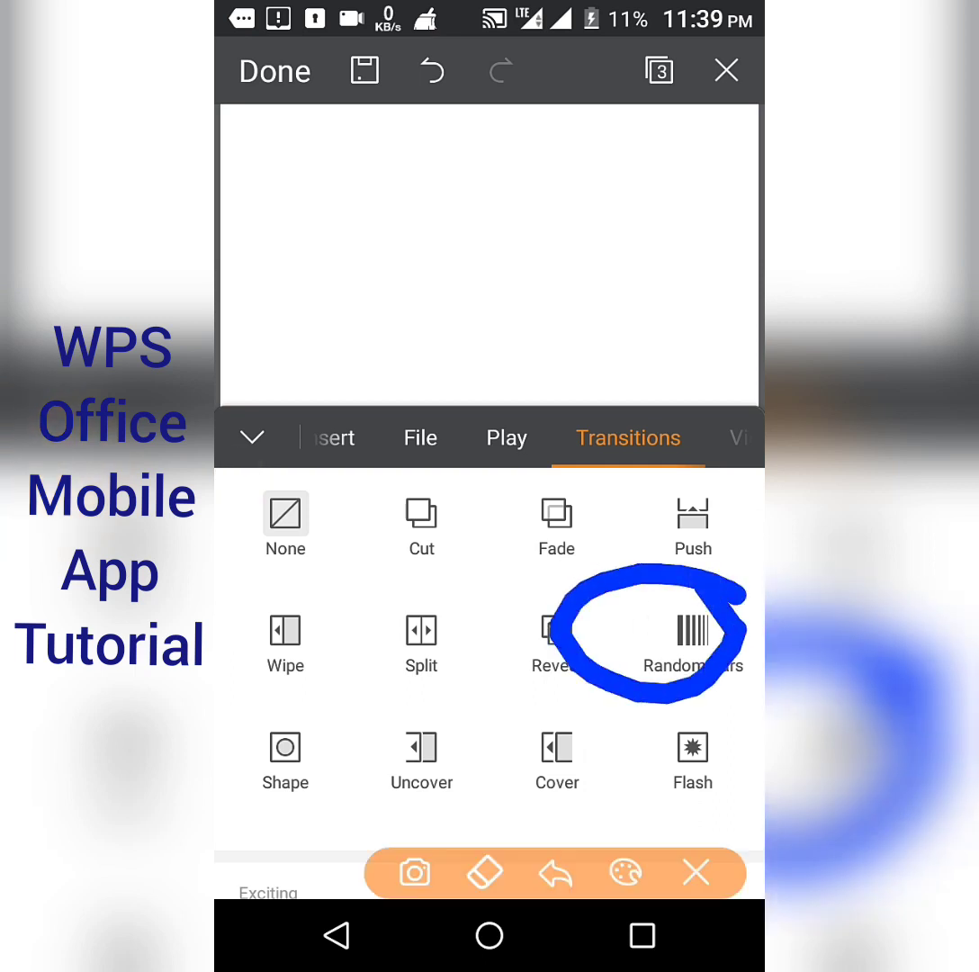
{"action": "mouse_move", "coordinate": [625, 590]}
{"action": "left_mouse_down"}
{"action": "mouse_move", "coordinate": [539, 576]}
{"action": "mouse_move", "coordinate": [576, 684]}
{"action": "mouse_move", "coordinate": [504, 720]}
{"action": "left_mouse_up"}
{"action": "left_click_drag", "start_coordinate": [468, 668], "coordinate": [342, 736]}
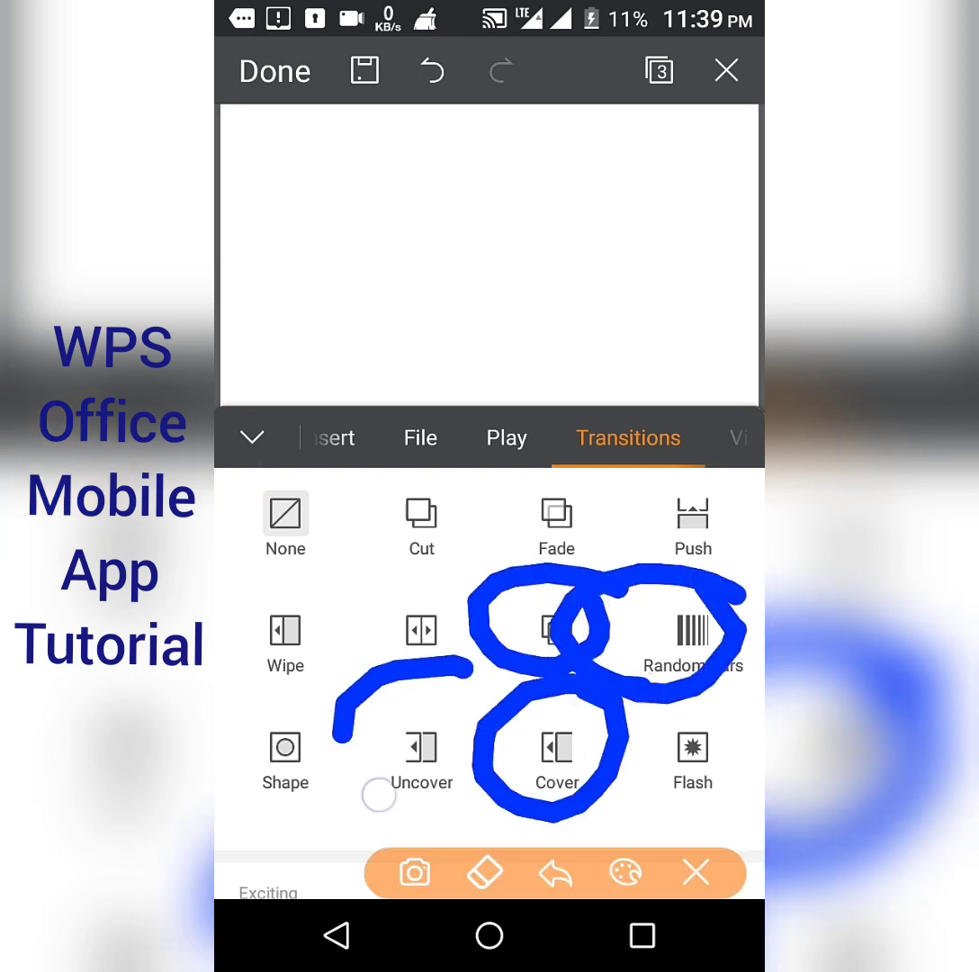
{"action": "left_click_drag", "start_coordinate": [378, 794], "coordinate": [414, 585]}
{"action": "left_click_drag", "start_coordinate": [342, 629], "coordinate": [234, 702]}
{"action": "left_click_drag", "start_coordinate": [234, 594], "coordinate": [297, 603]}
{"action": "left_click", "coordinate": [696, 871]}
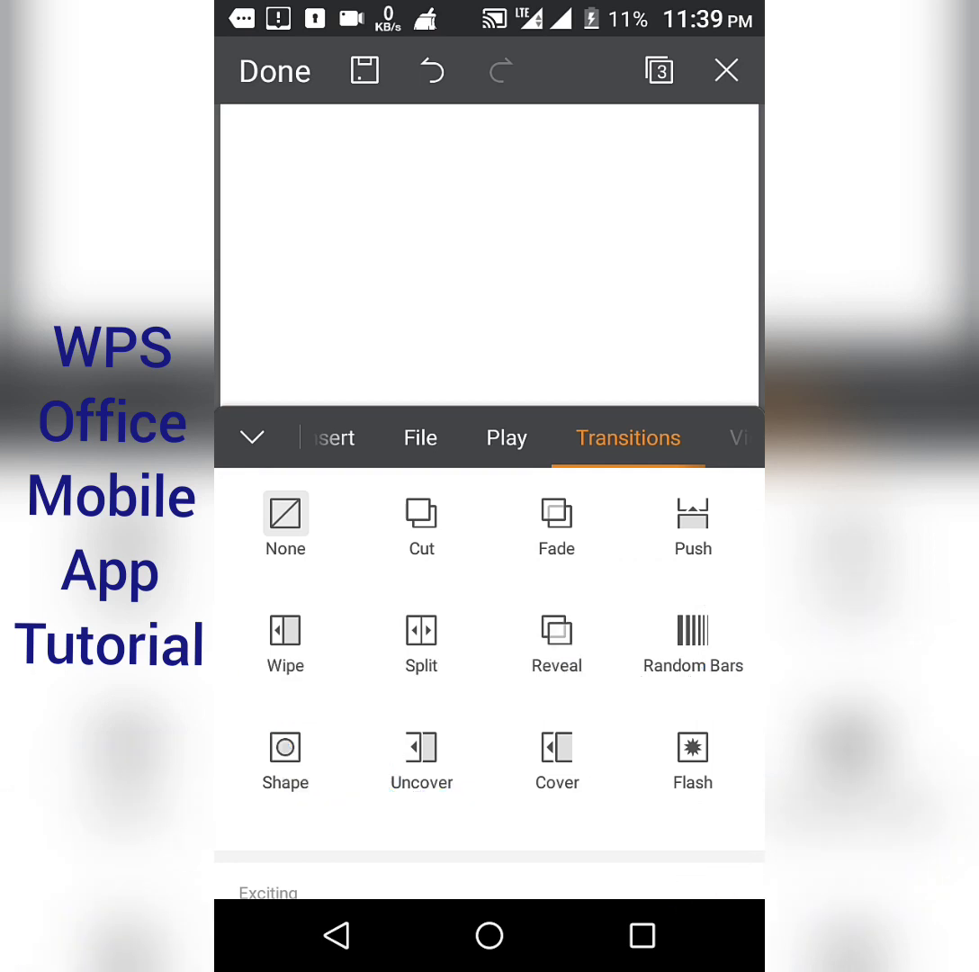
Close the presentation with Don't save and bring up the new-file menu.
{"action": "left_click", "coordinate": [727, 71]}
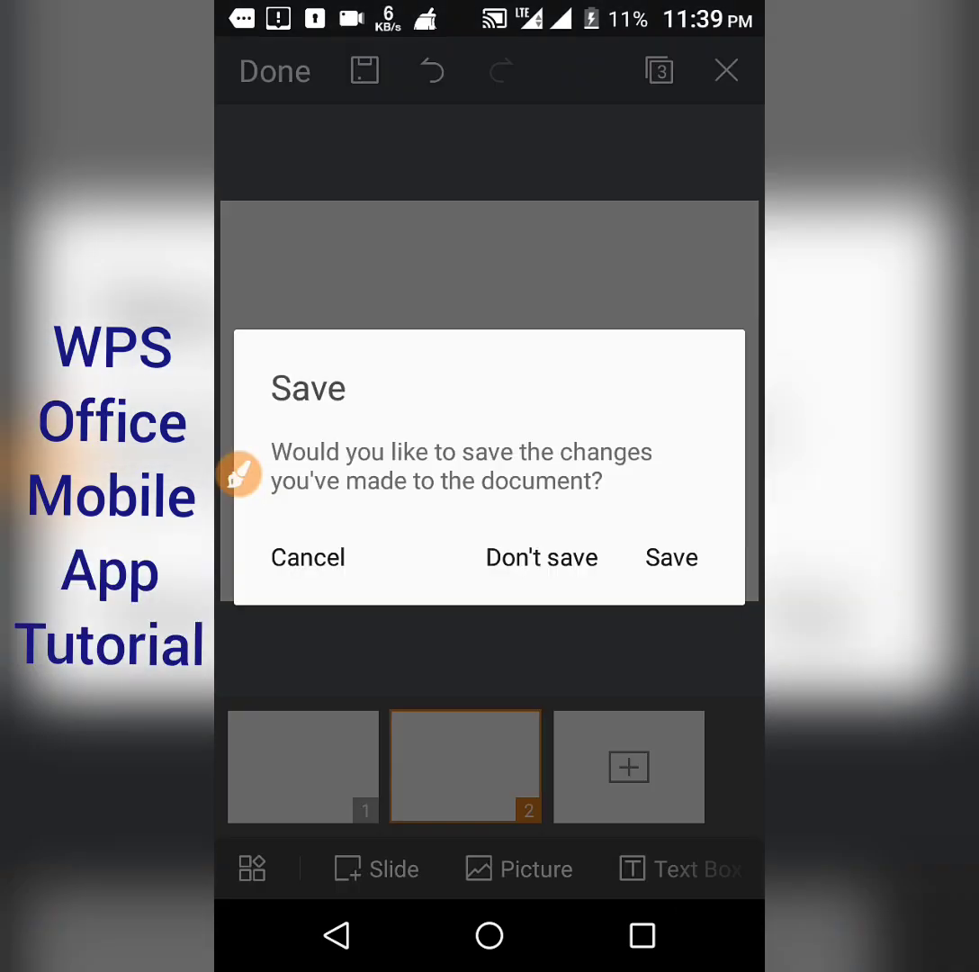
{"action": "left_click", "coordinate": [541, 557]}
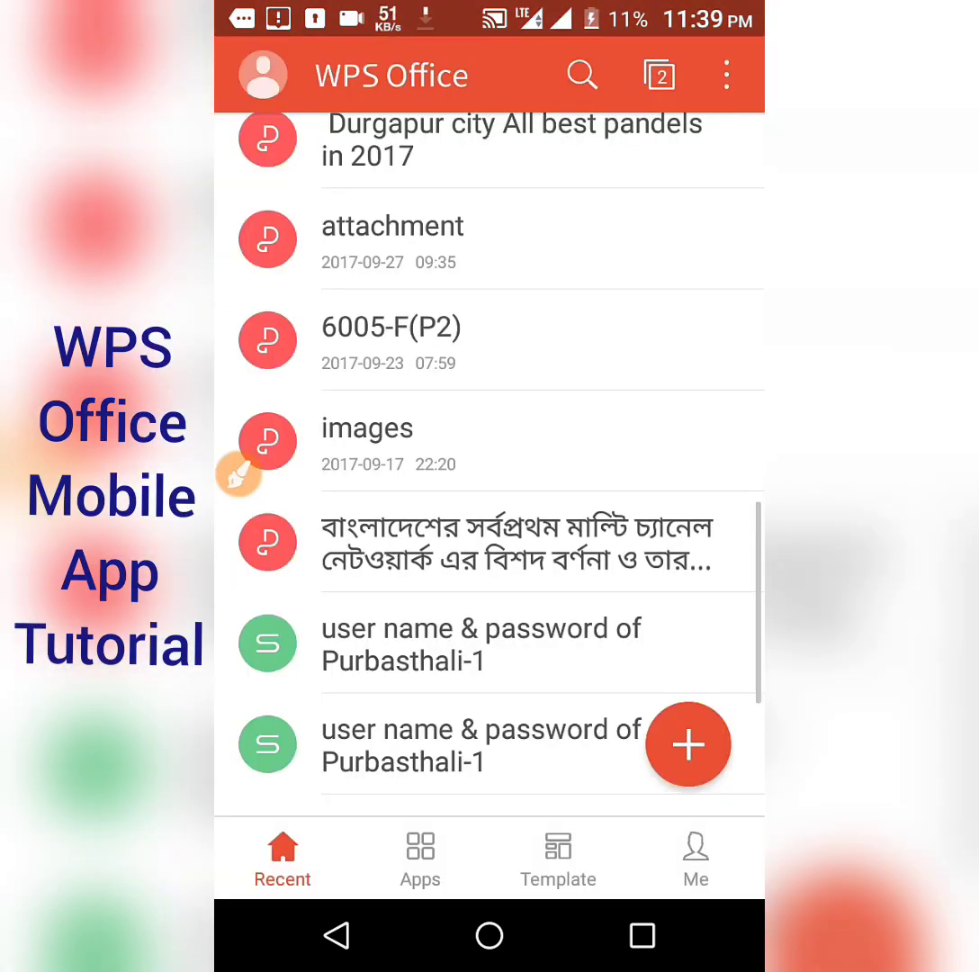
{"action": "left_click", "coordinate": [688, 740]}
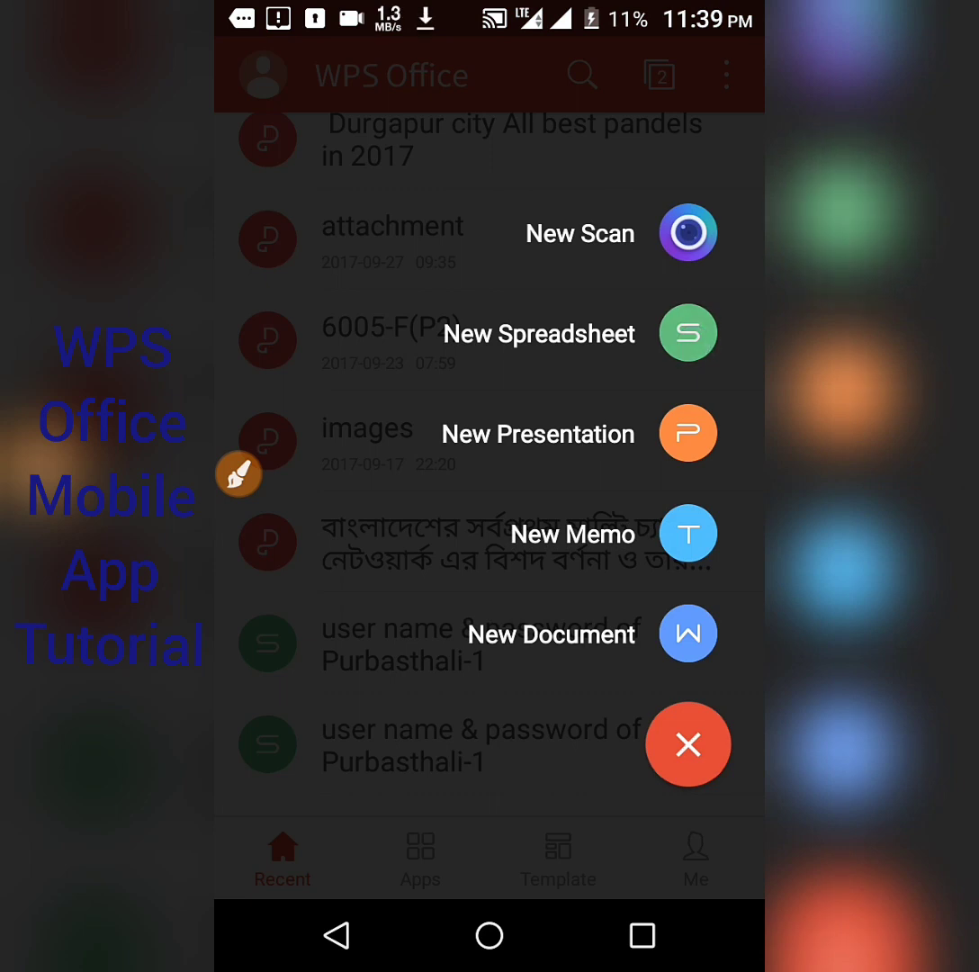
Pick New Spreadsheet to get a blank workbook with Sheet1–Sheet3.
{"action": "left_click", "coordinate": [688, 633]}
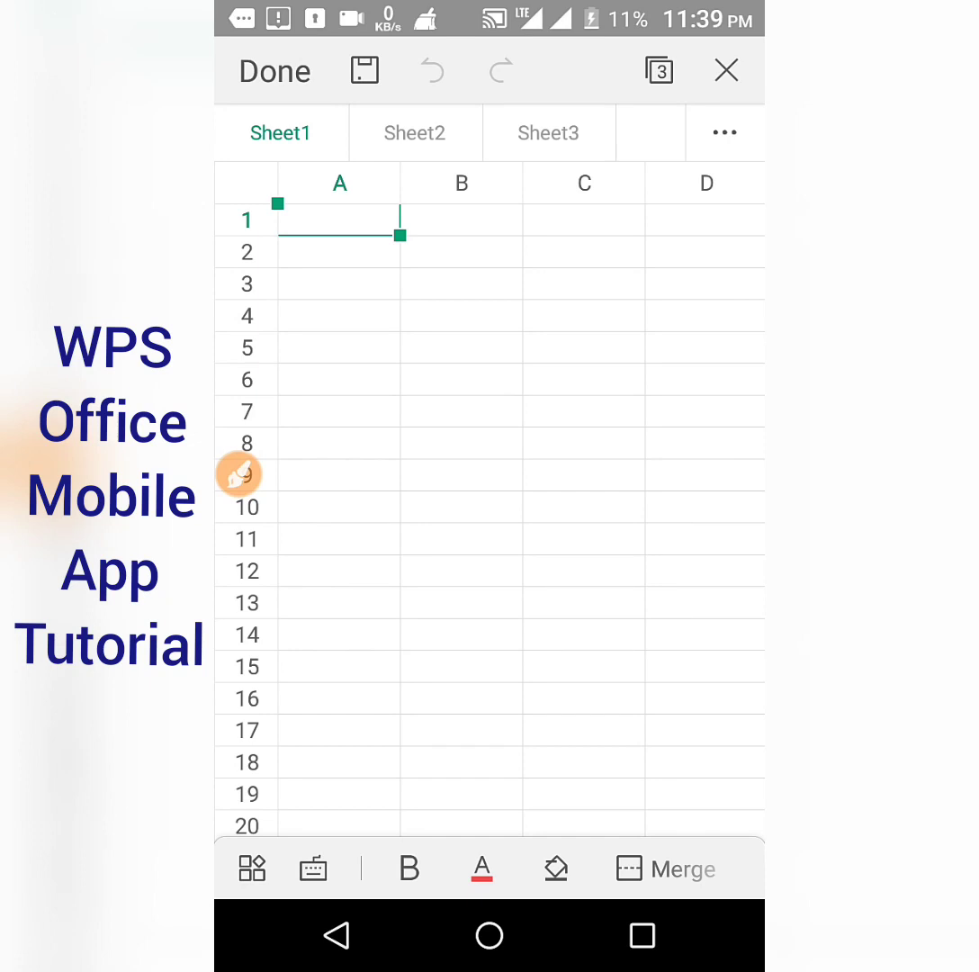
Enter 2 in A1 and 4 in B1.
{"action": "mouse_move", "coordinate": [525, 612]}
{"action": "left_mouse_down"}
{"action": "mouse_move", "coordinate": [530, 357]}
{"action": "mouse_move", "coordinate": [531, 618]}
{"action": "left_mouse_up"}
{"action": "left_click", "coordinate": [314, 868]}
{"action": "type", "text": "2"}
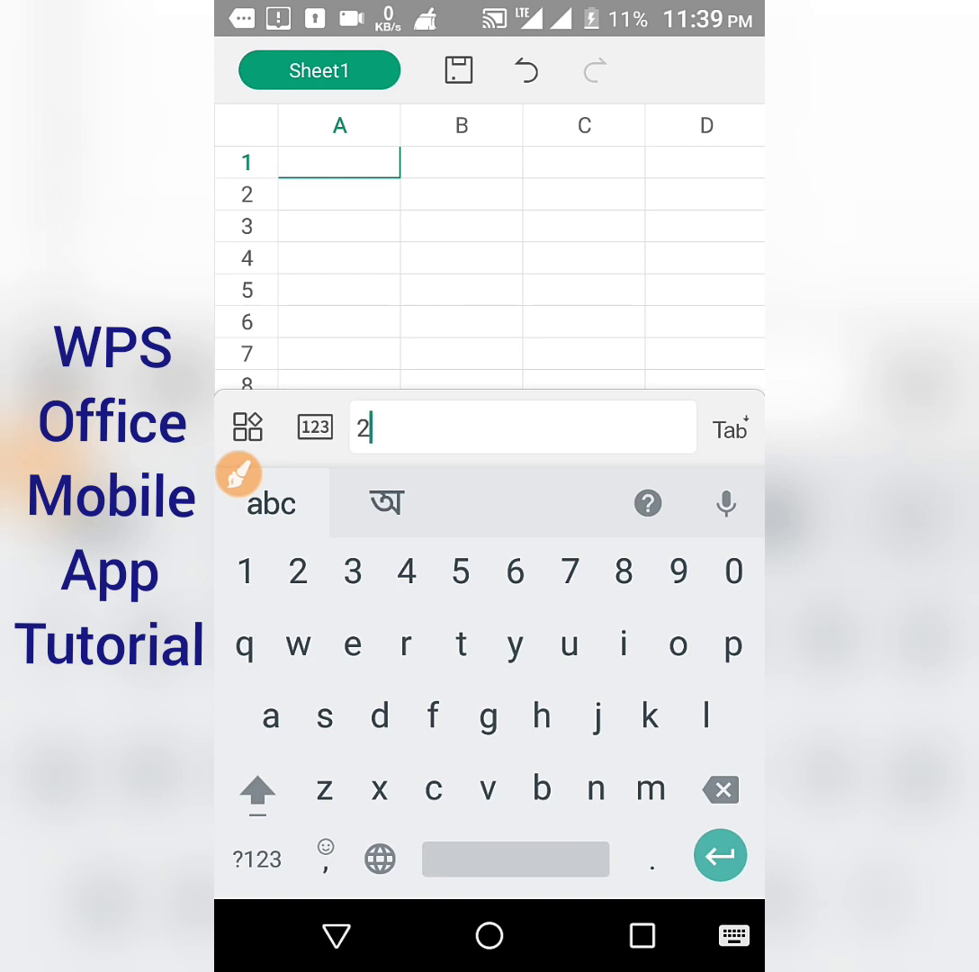
{"action": "key", "text": "Tab"}
{"action": "type", "text": "4"}
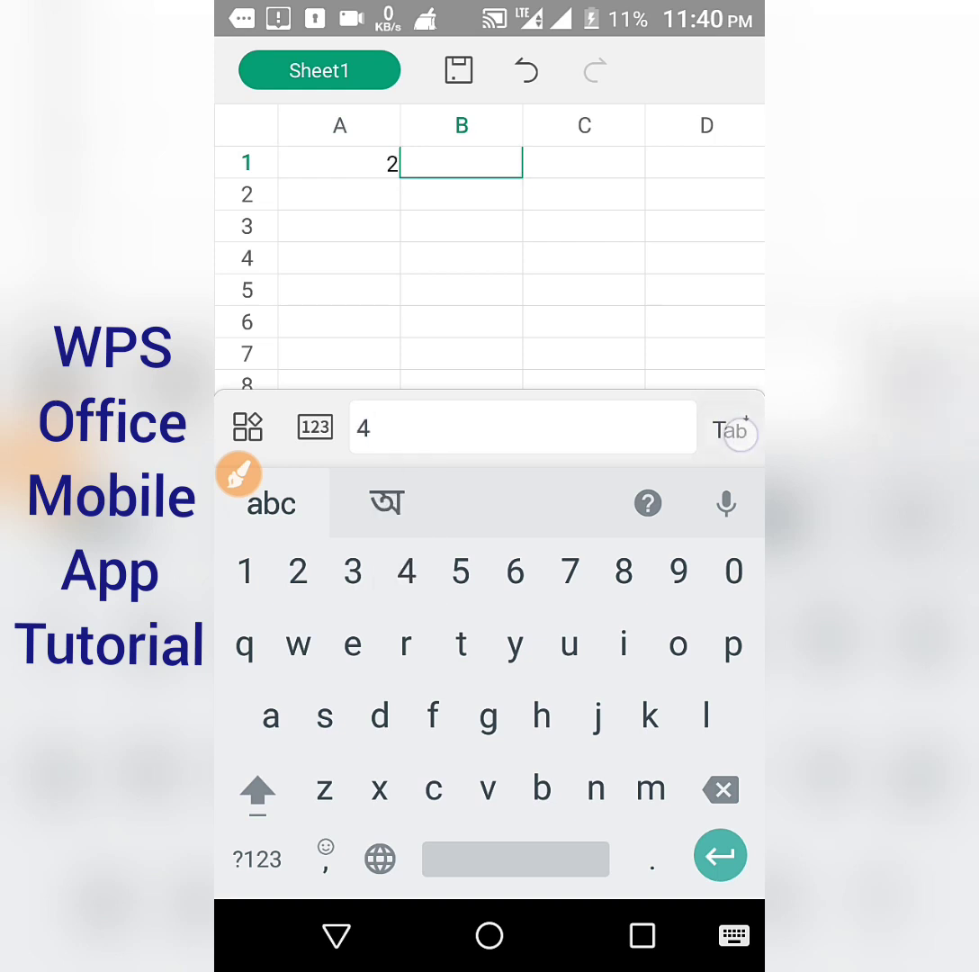
{"action": "key", "text": "Tab"}
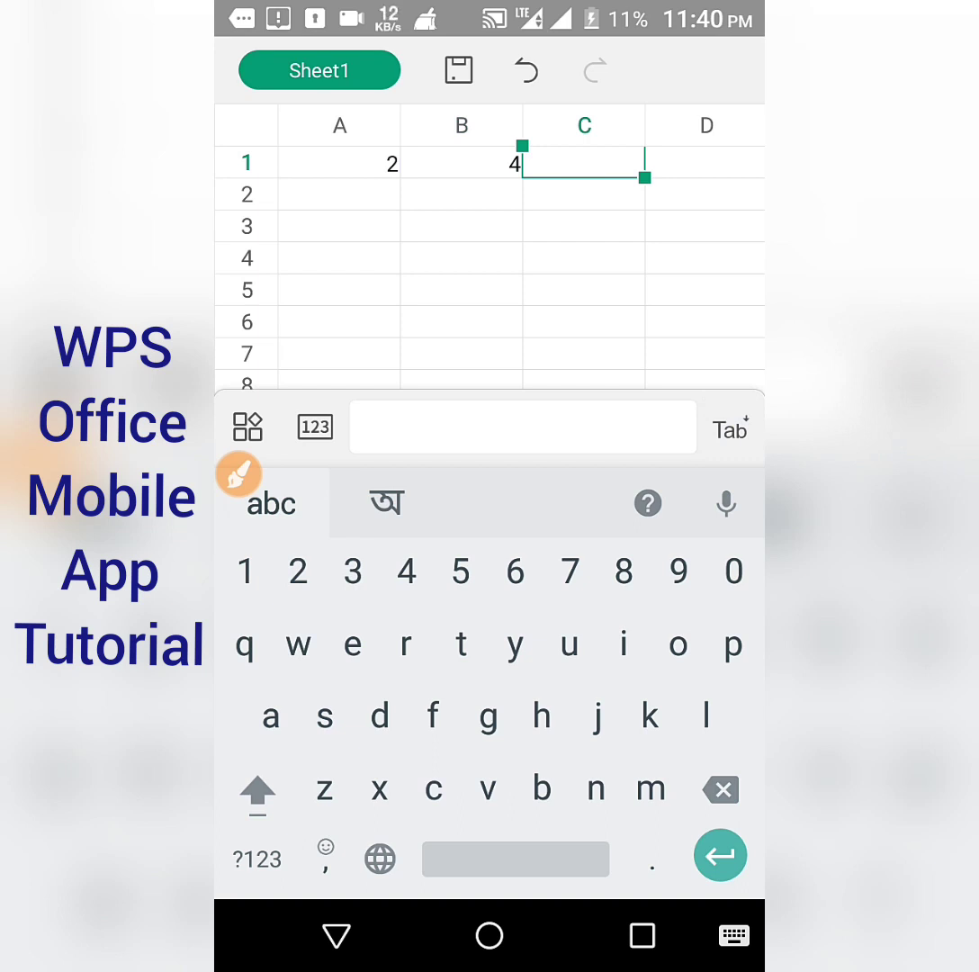
Fill A2 and A3 with 67 and 57.
{"action": "left_click", "coordinate": [338, 194]}
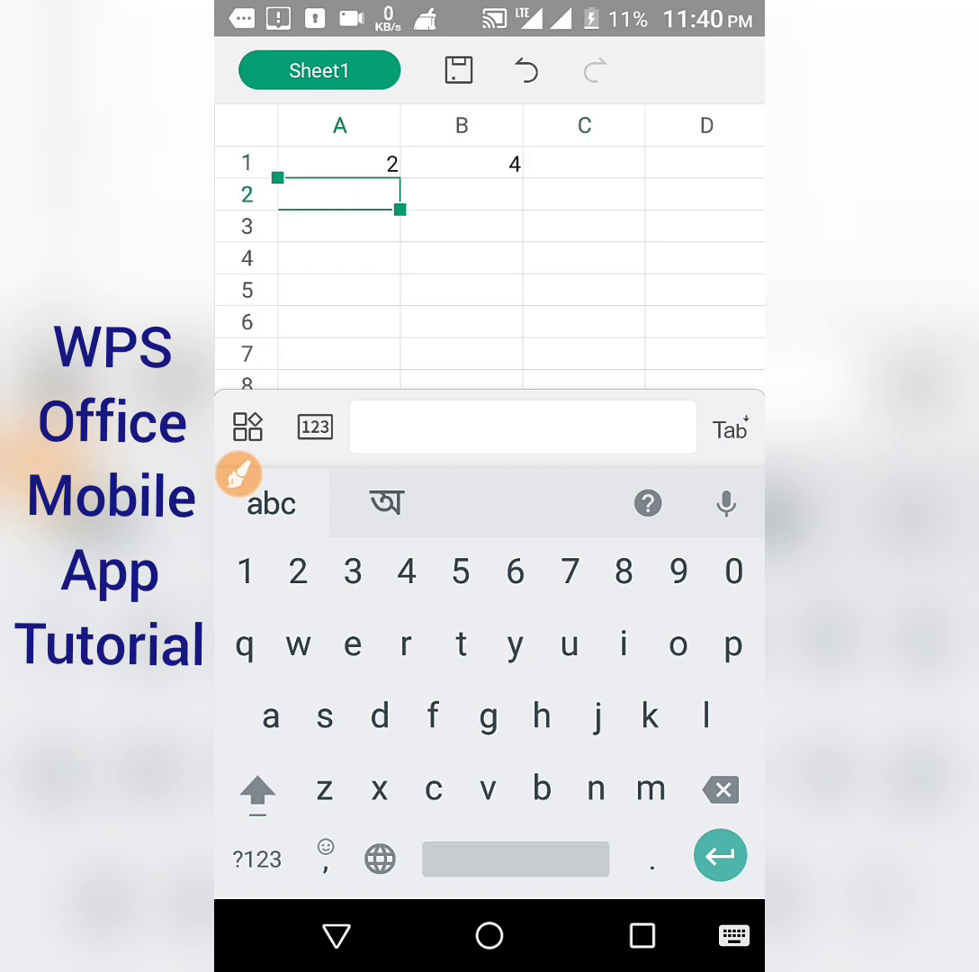
{"action": "type", "text": "67"}
{"action": "key", "text": "Return"}
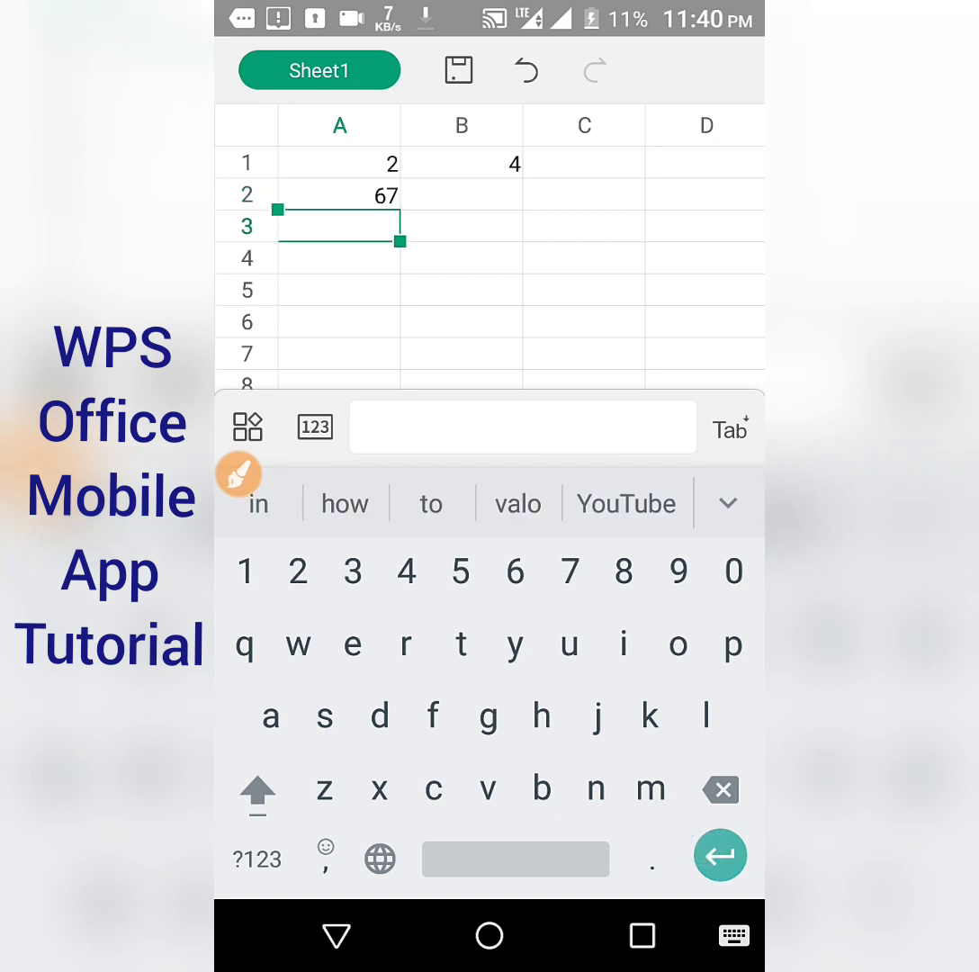
{"action": "type", "text": "57"}
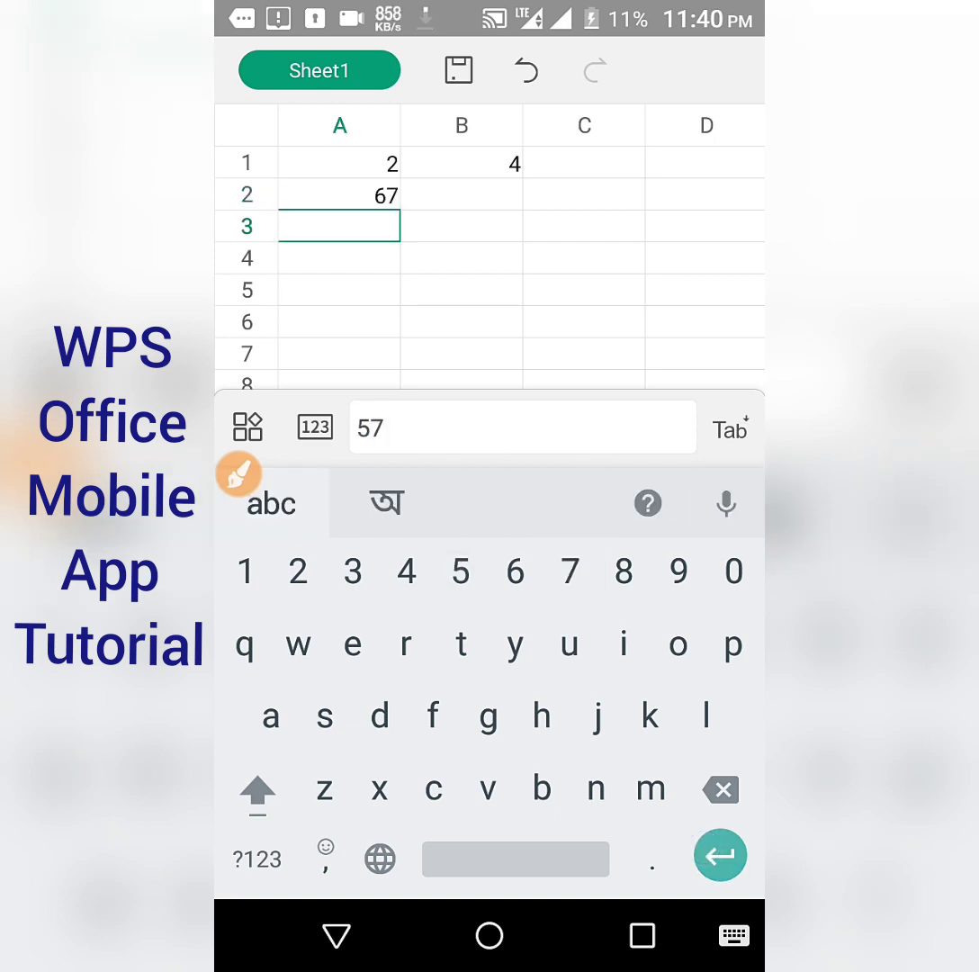
{"action": "key", "text": "Return"}
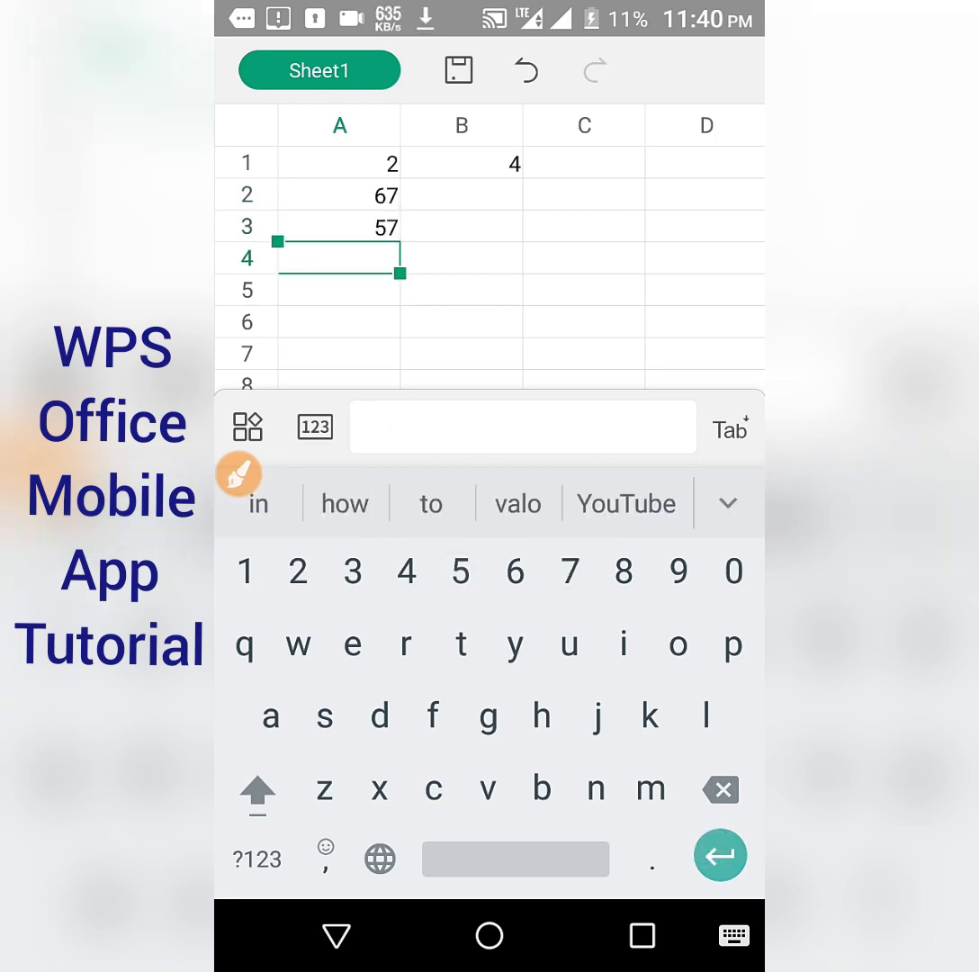
Fill B2 and B3 with 89 and 98.
{"action": "left_click", "coordinate": [460, 194]}
{"action": "type", "text": "8"}
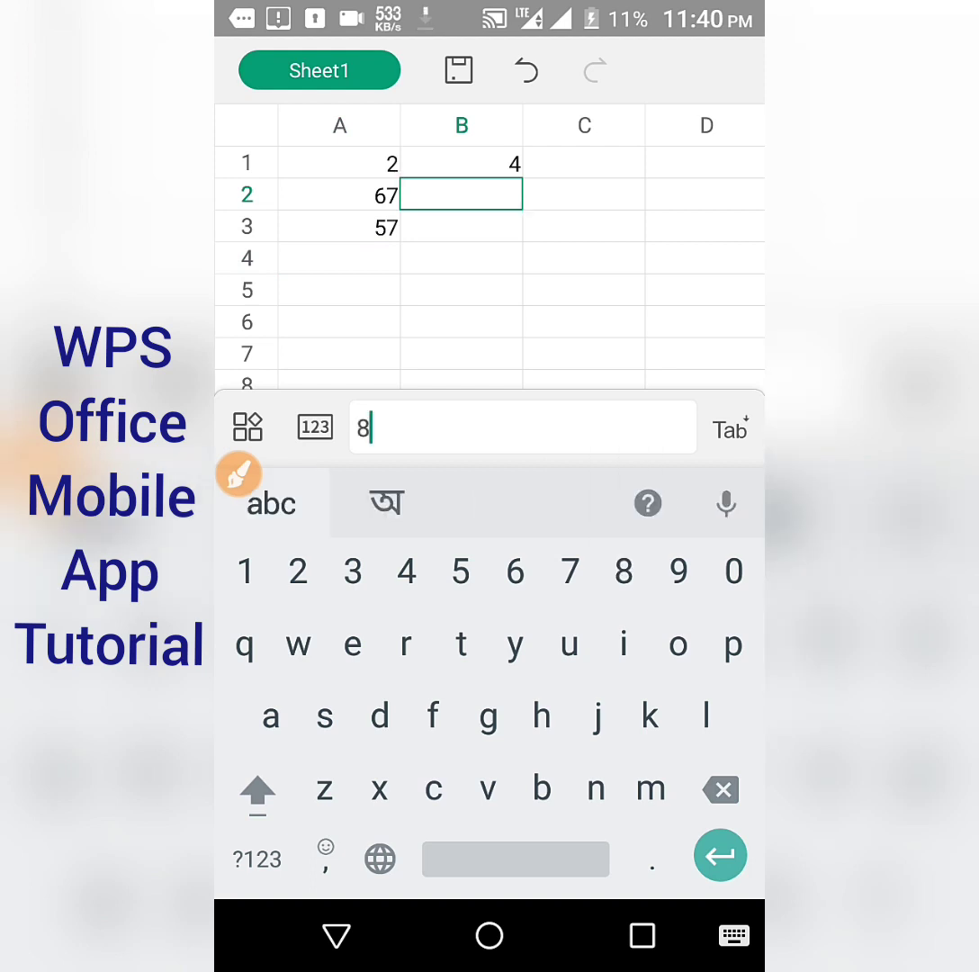
{"action": "type", "text": "9"}
{"action": "key", "text": "Return"}
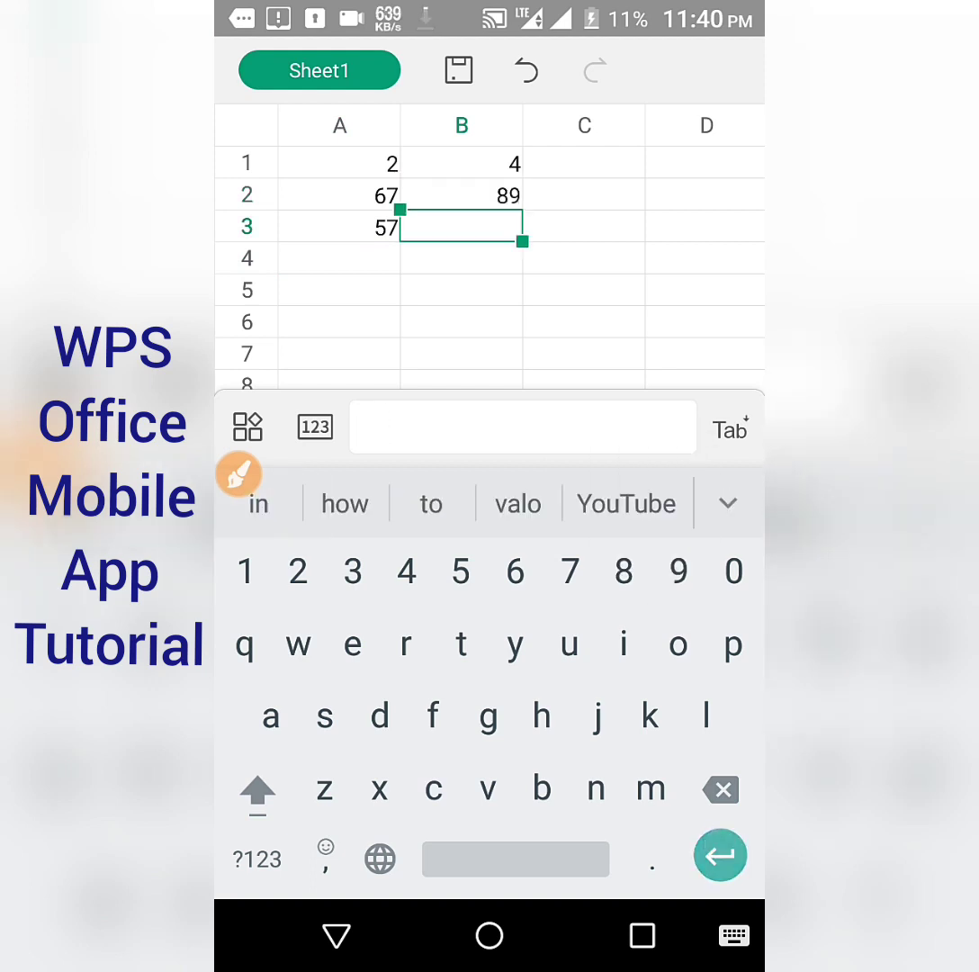
{"action": "type", "text": "98"}
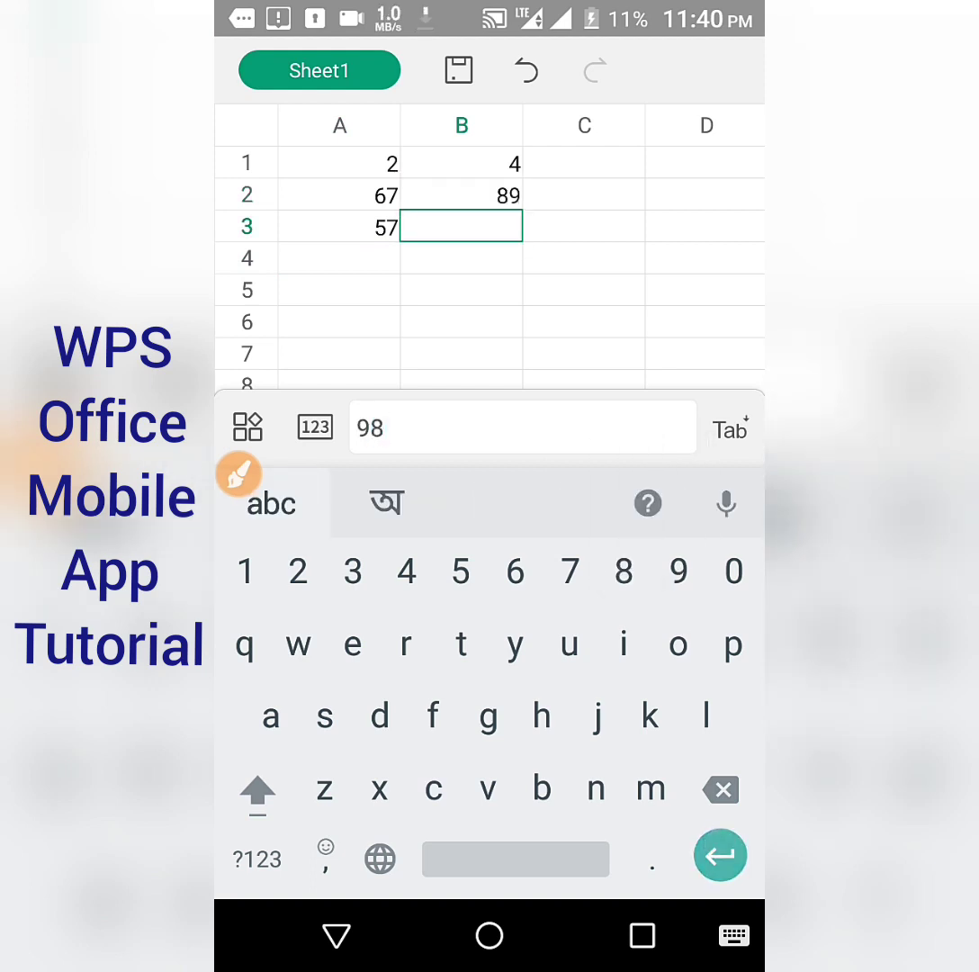
{"action": "key", "text": "Return"}
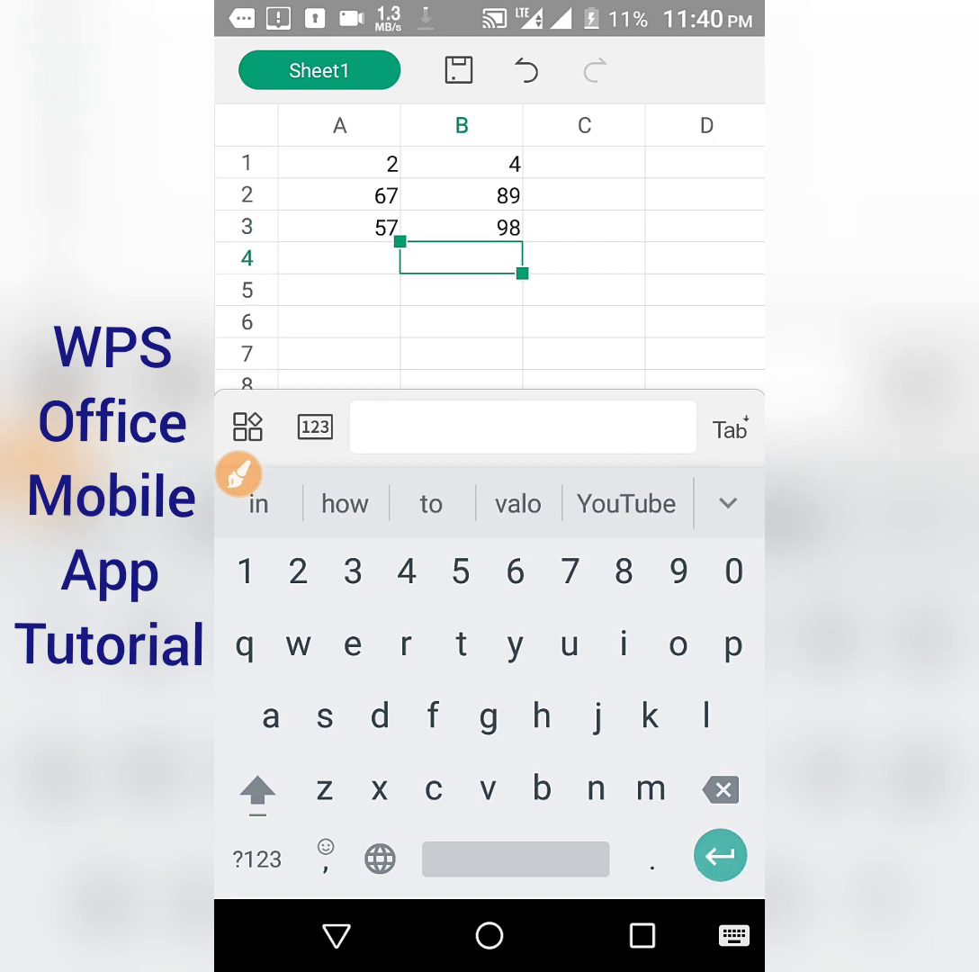
Put the keyboard away, browse cell B4's Edit/Copy/Paste/Cut/Fill actions, then close that menu.
{"action": "left_click", "coordinate": [337, 936]}
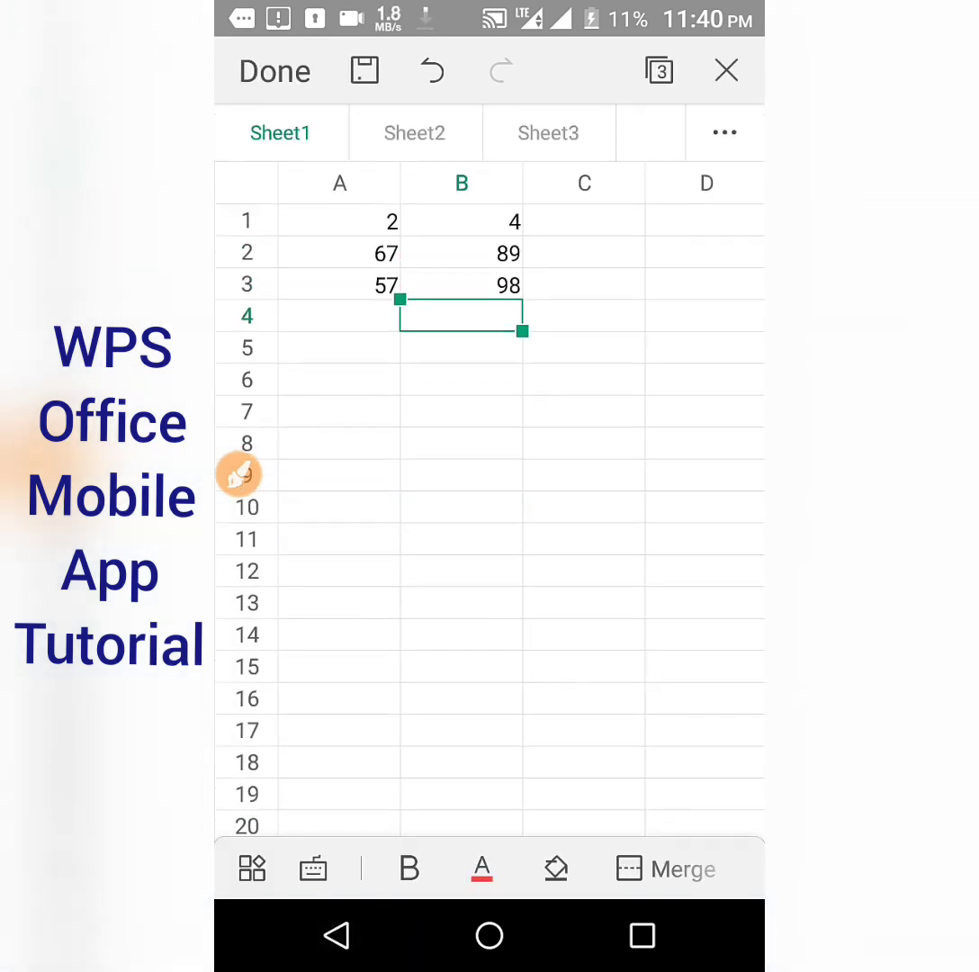
{"action": "left_click_drag", "start_coordinate": [648, 871], "coordinate": [360, 870]}
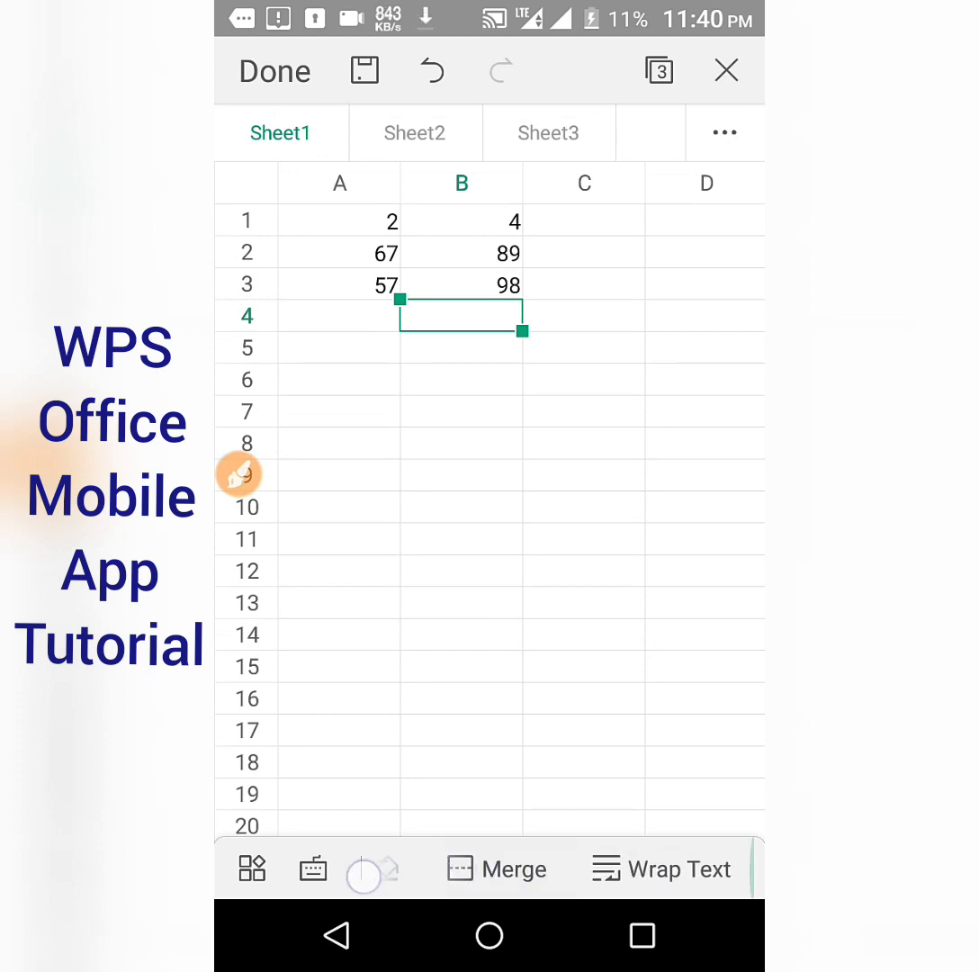
{"action": "left_click_drag", "start_coordinate": [565, 848], "coordinate": [735, 855]}
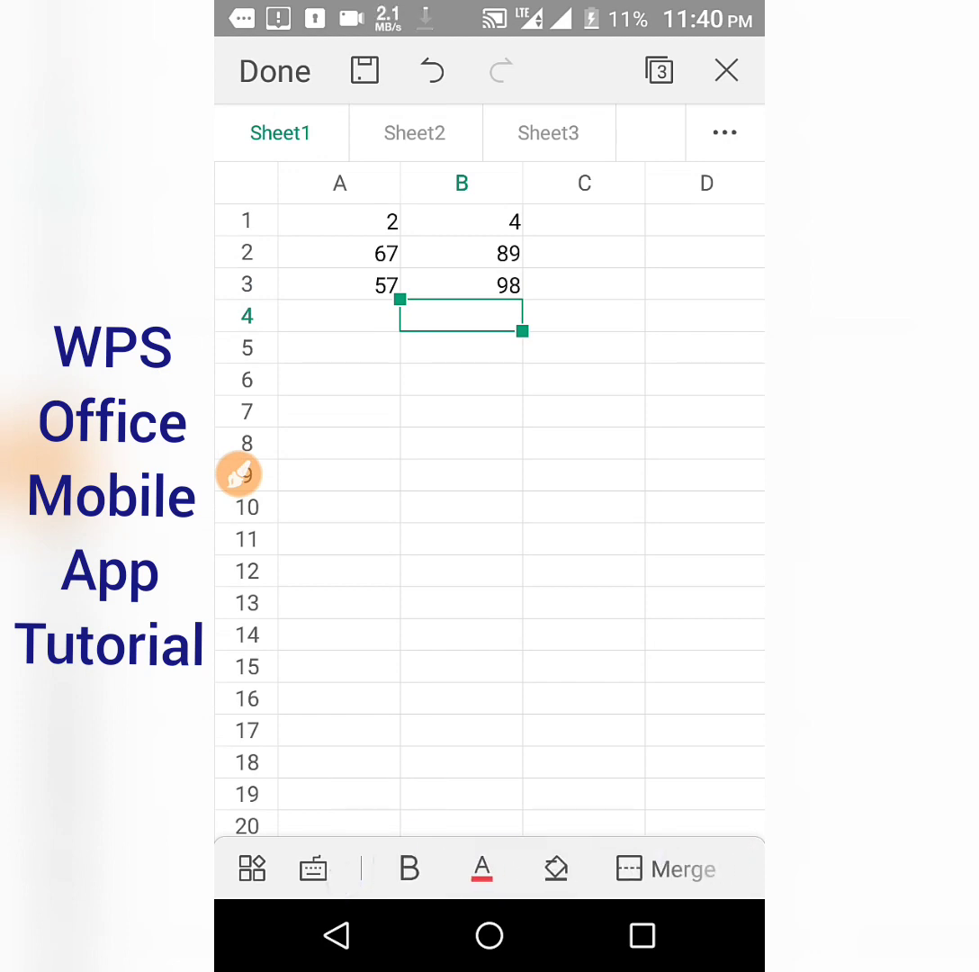
{"action": "left_click", "coordinate": [464, 313]}
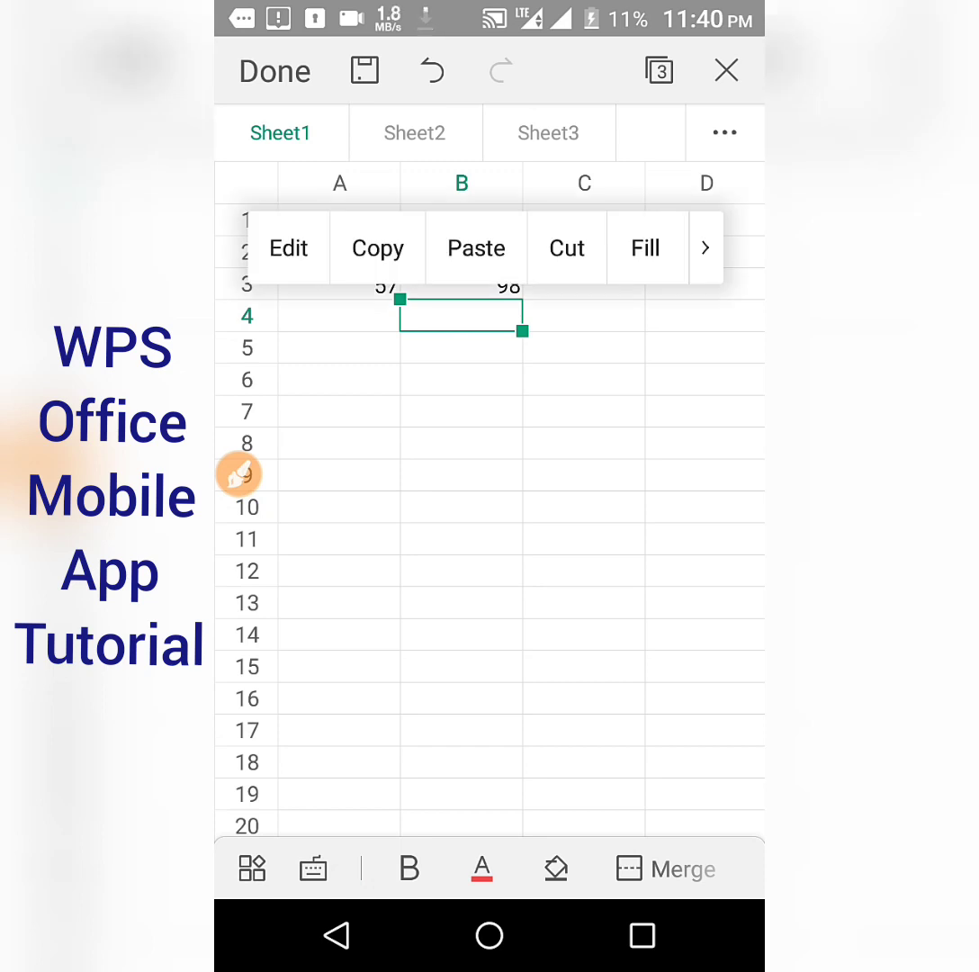
{"action": "left_click", "coordinate": [706, 248]}
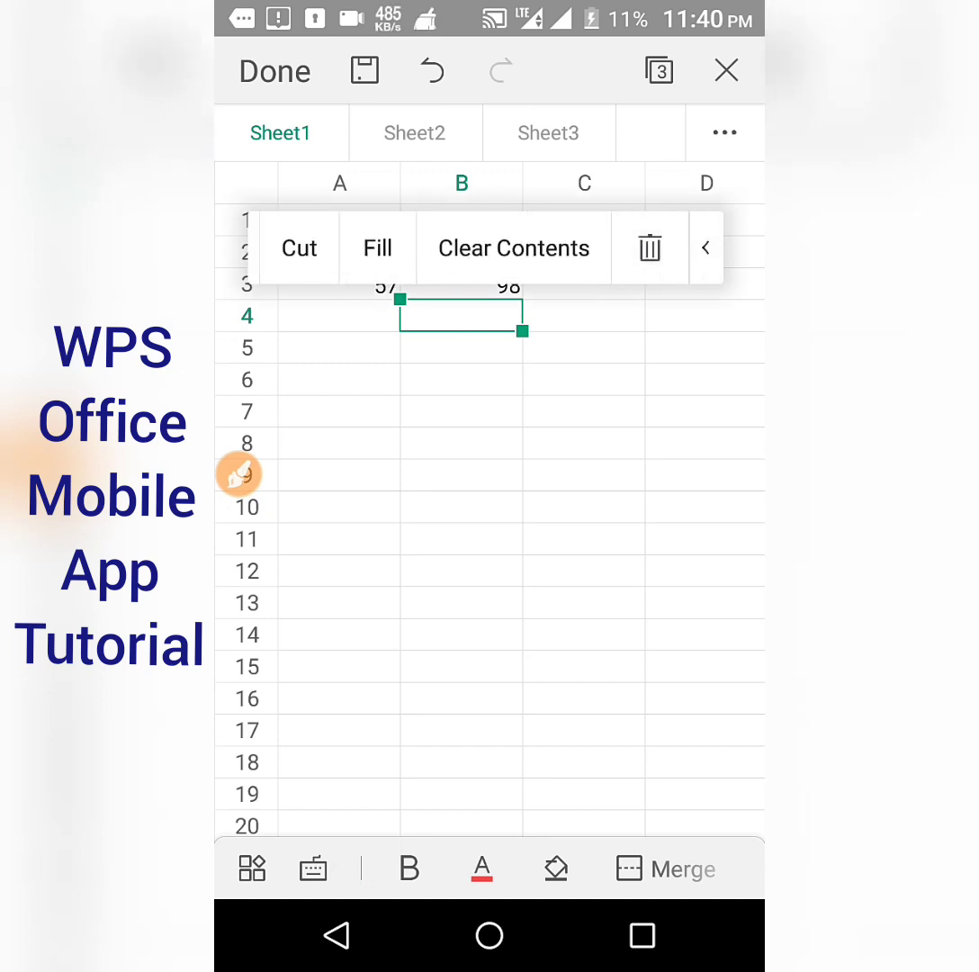
{"action": "left_click", "coordinate": [450, 254]}
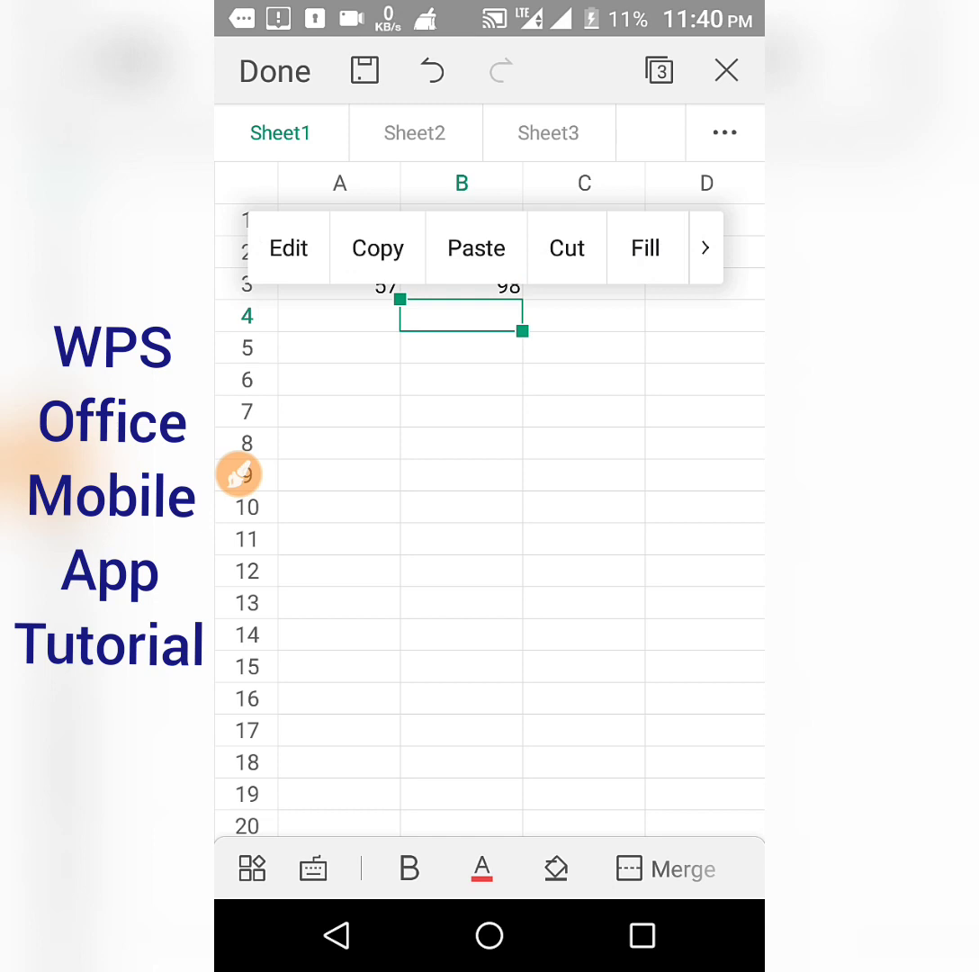
{"action": "key", "text": "Escape"}
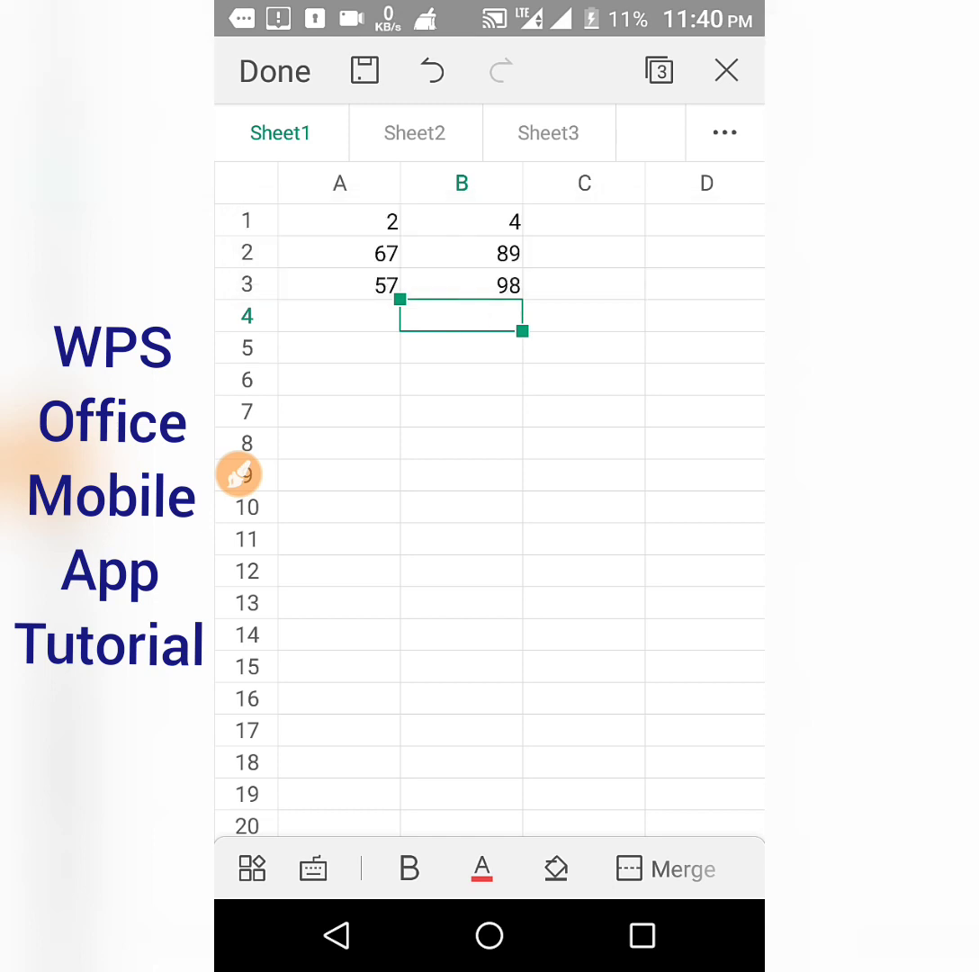
Start an = formula in B4, cancel it leaving B4 empty, and show the Arial 11 formatting panel.
{"action": "left_click", "coordinate": [313, 868]}
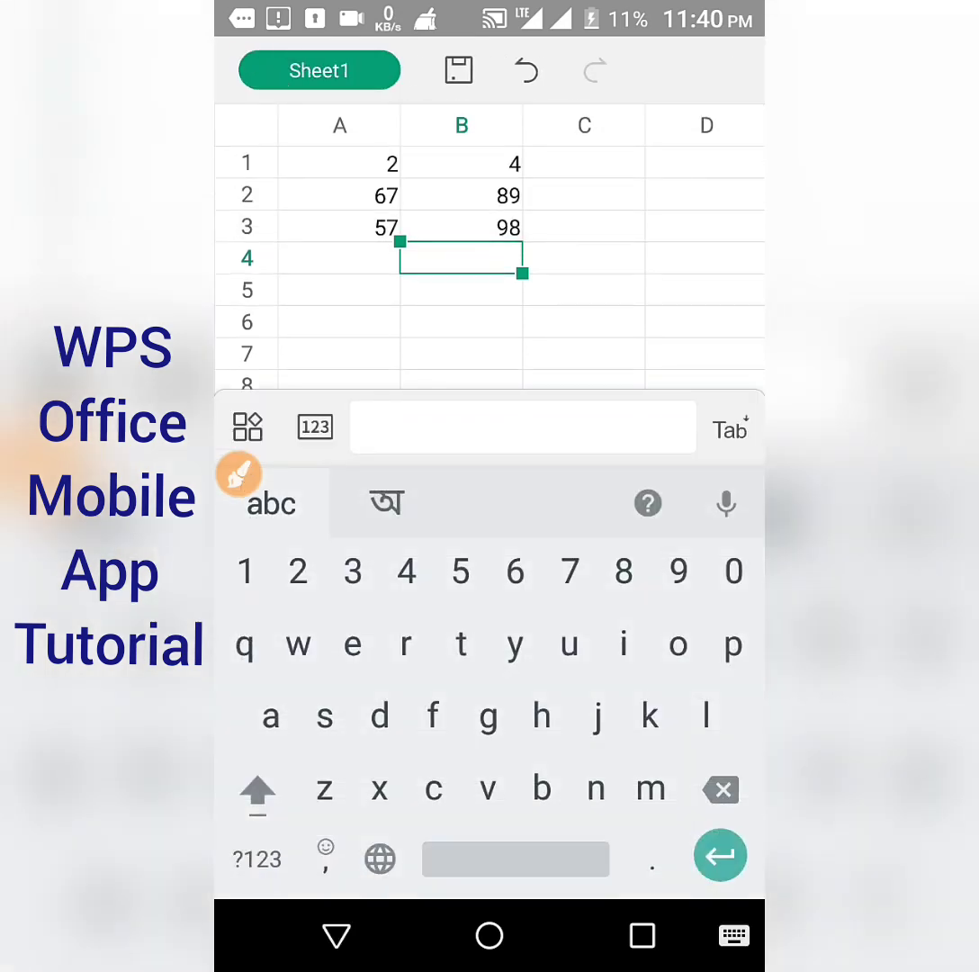
{"action": "left_click", "coordinate": [456, 428]}
{"action": "left_click", "coordinate": [257, 859]}
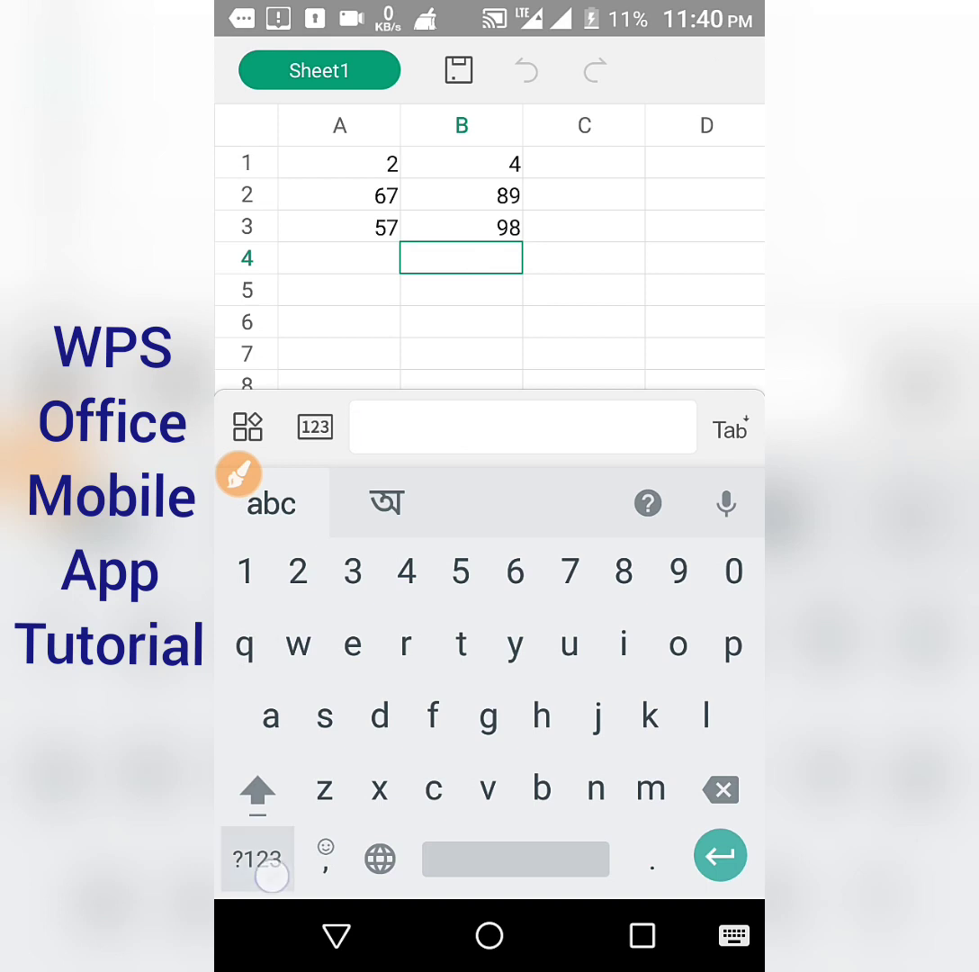
{"action": "type", "text": "="}
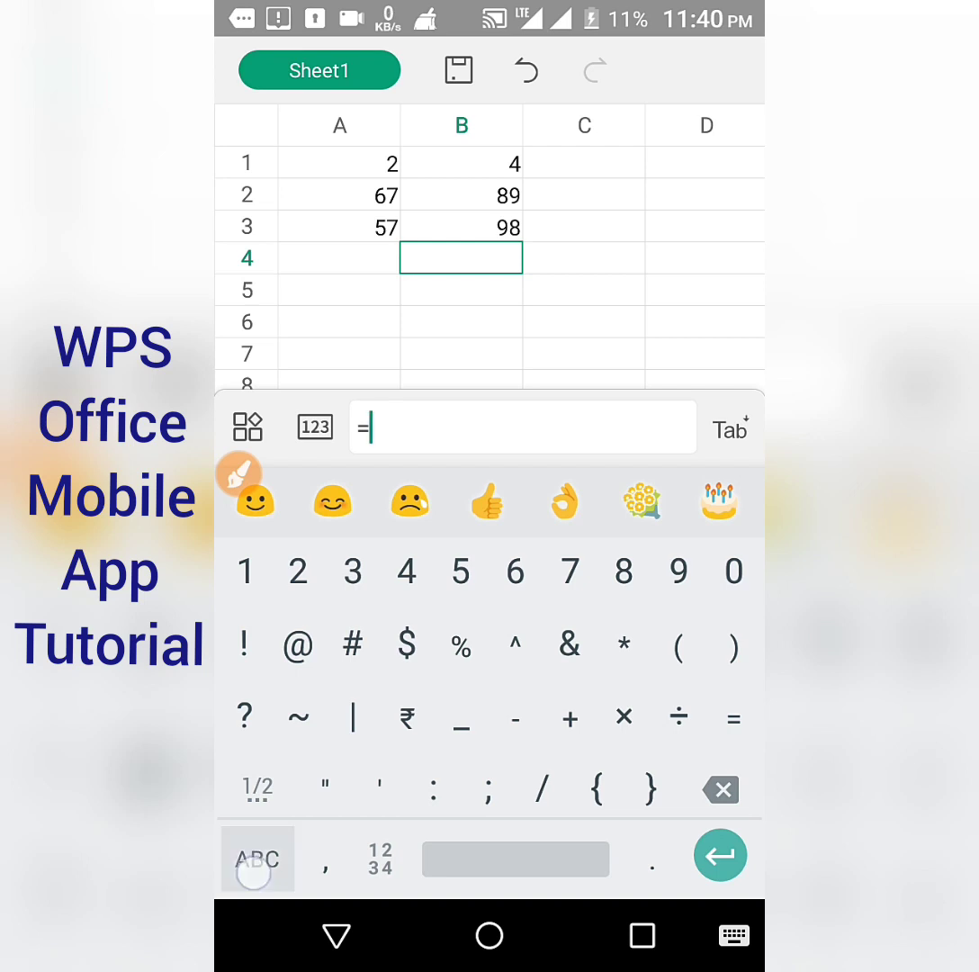
{"action": "left_click", "coordinate": [257, 858]}
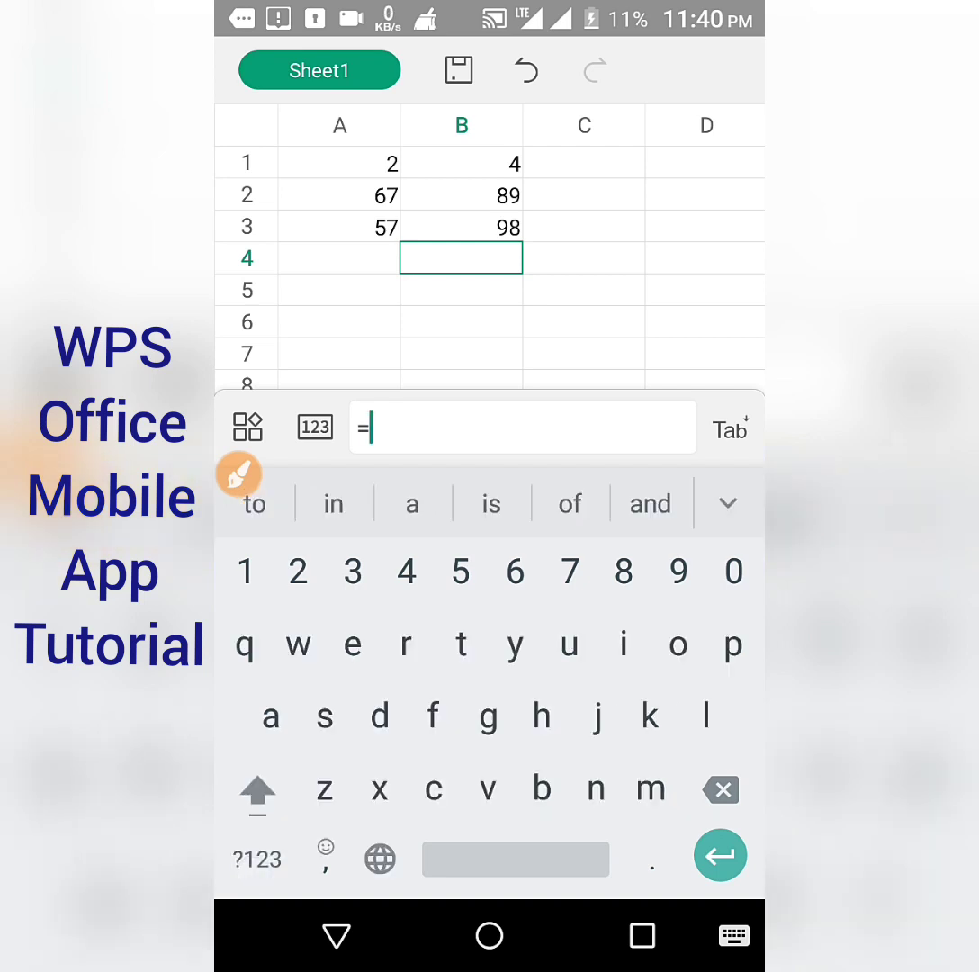
{"action": "key", "text": "Escape"}
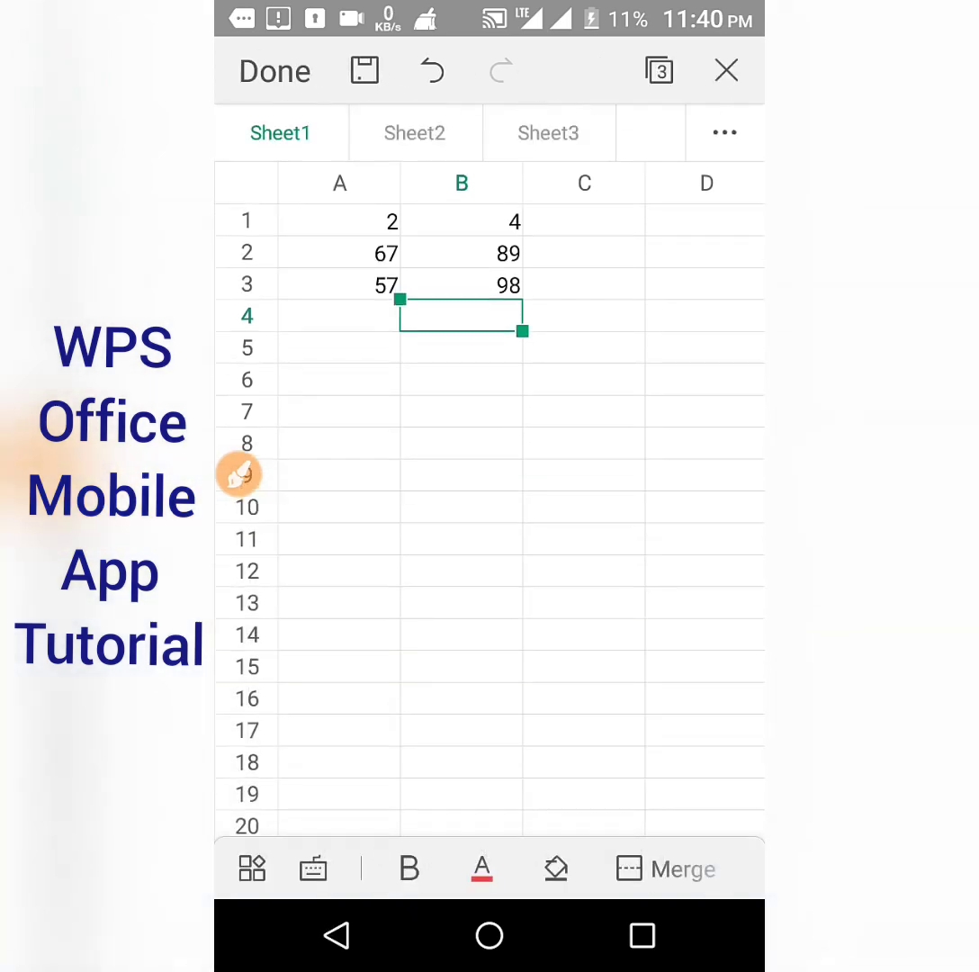
{"action": "left_click", "coordinate": [252, 869]}
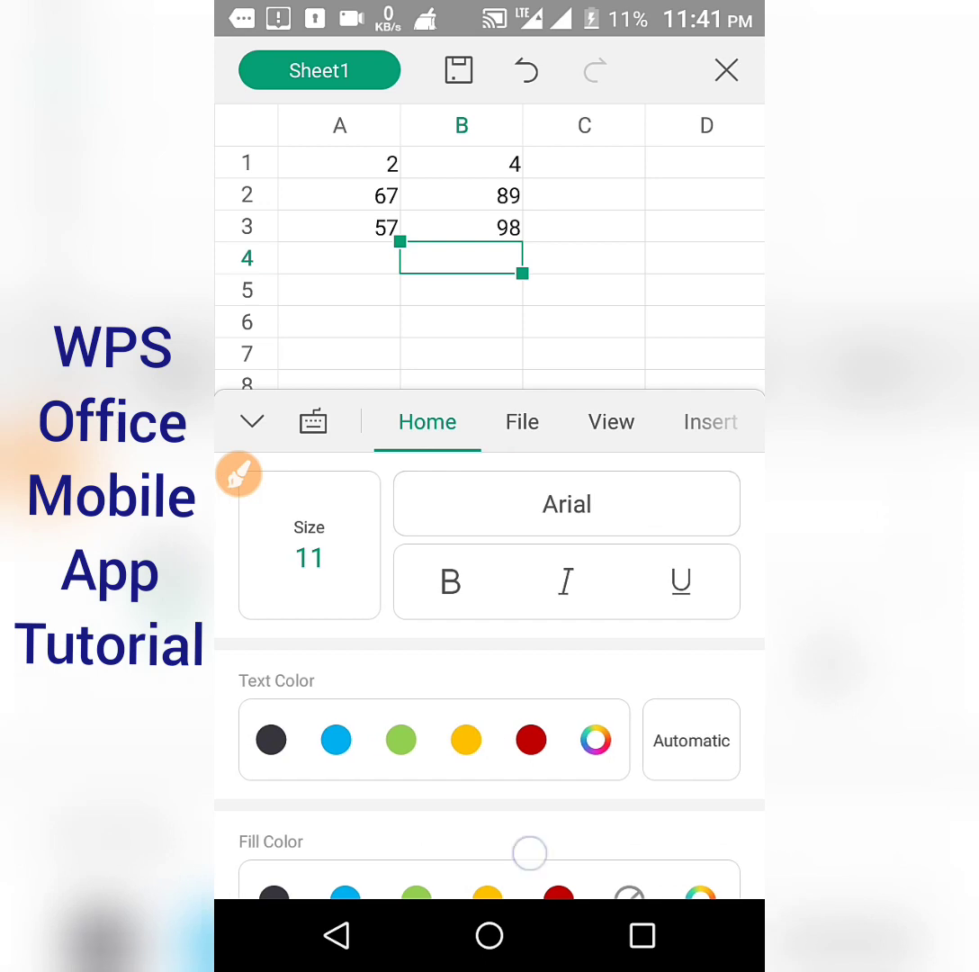
{"action": "scroll", "coordinate": [450, 724], "scroll_direction": "down", "scroll_amount": 5}
{"action": "scroll", "coordinate": [529, 749], "scroll_direction": "down", "scroll_amount": 3}
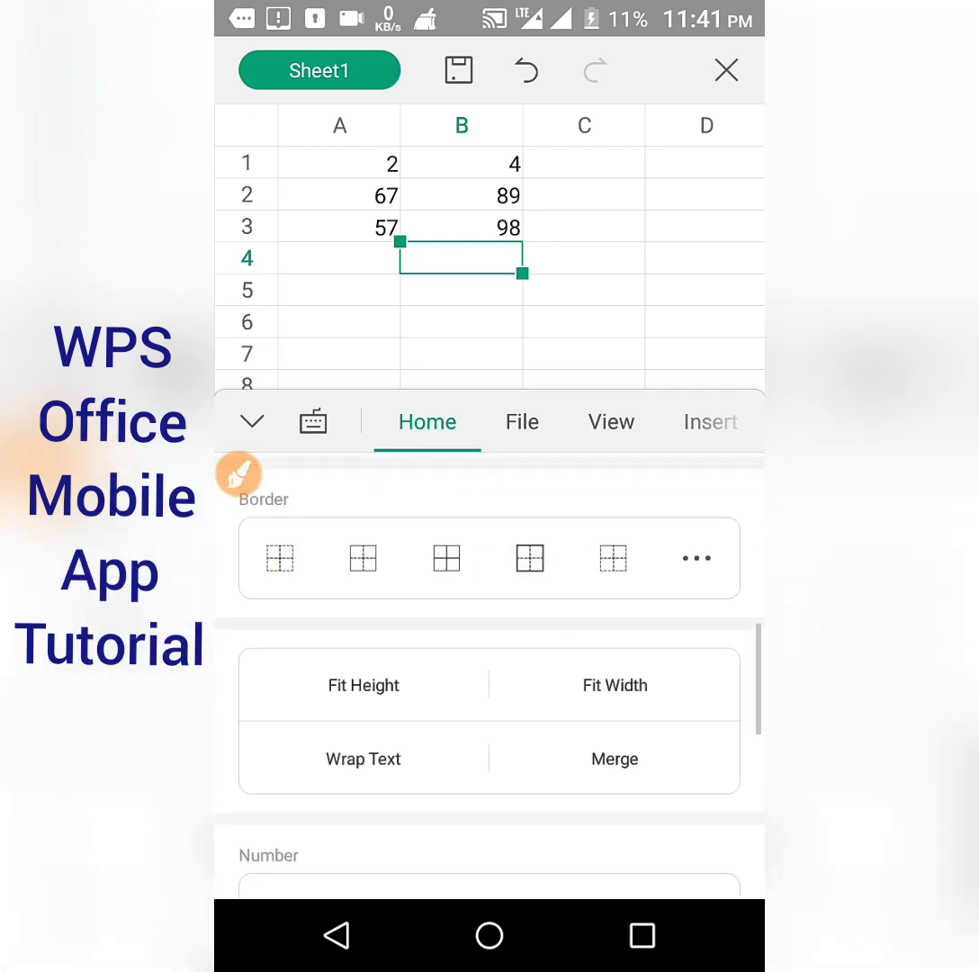
{"action": "scroll", "coordinate": [543, 603], "scroll_direction": "down", "scroll_amount": 4}
{"action": "scroll", "coordinate": [542, 607], "scroll_direction": "down", "scroll_amount": 3}
{"action": "scroll", "coordinate": [542, 611], "scroll_direction": "down", "scroll_amount": 3}
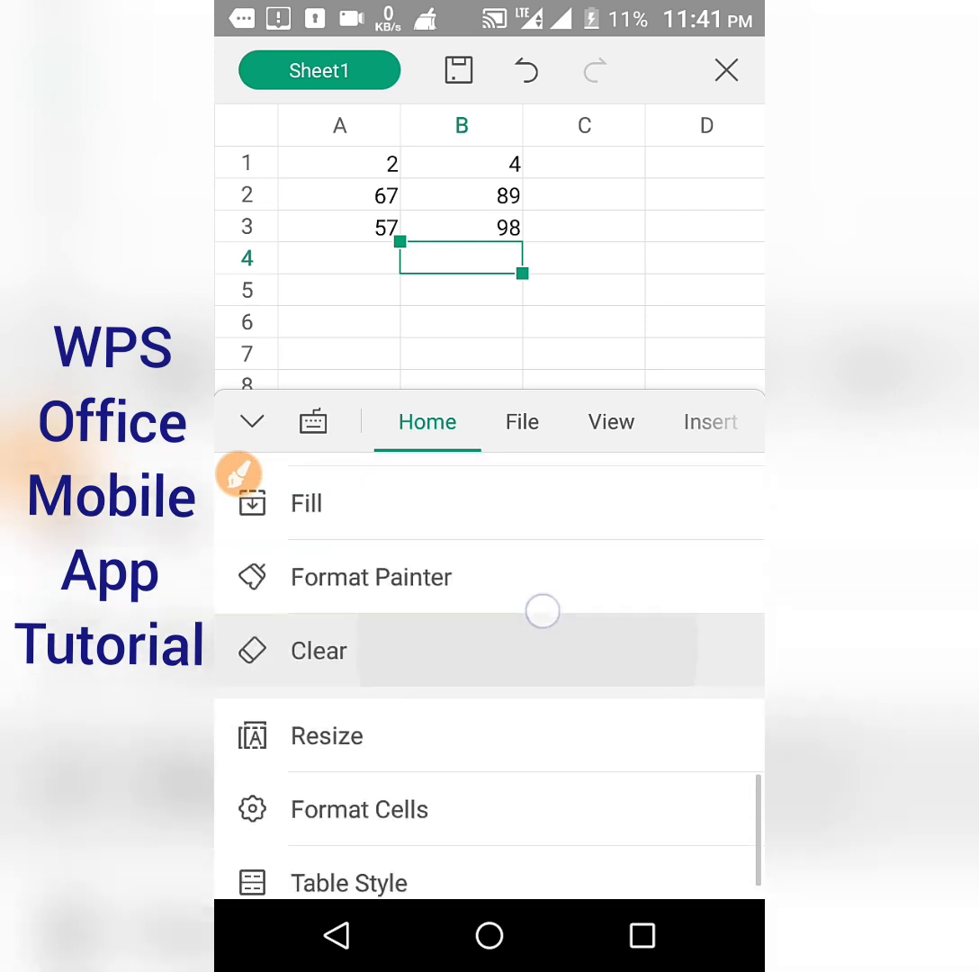
{"action": "scroll", "coordinate": [531, 579], "scroll_direction": "down", "scroll_amount": 2}
{"action": "scroll", "coordinate": [580, 718], "scroll_direction": "up", "scroll_amount": 5}
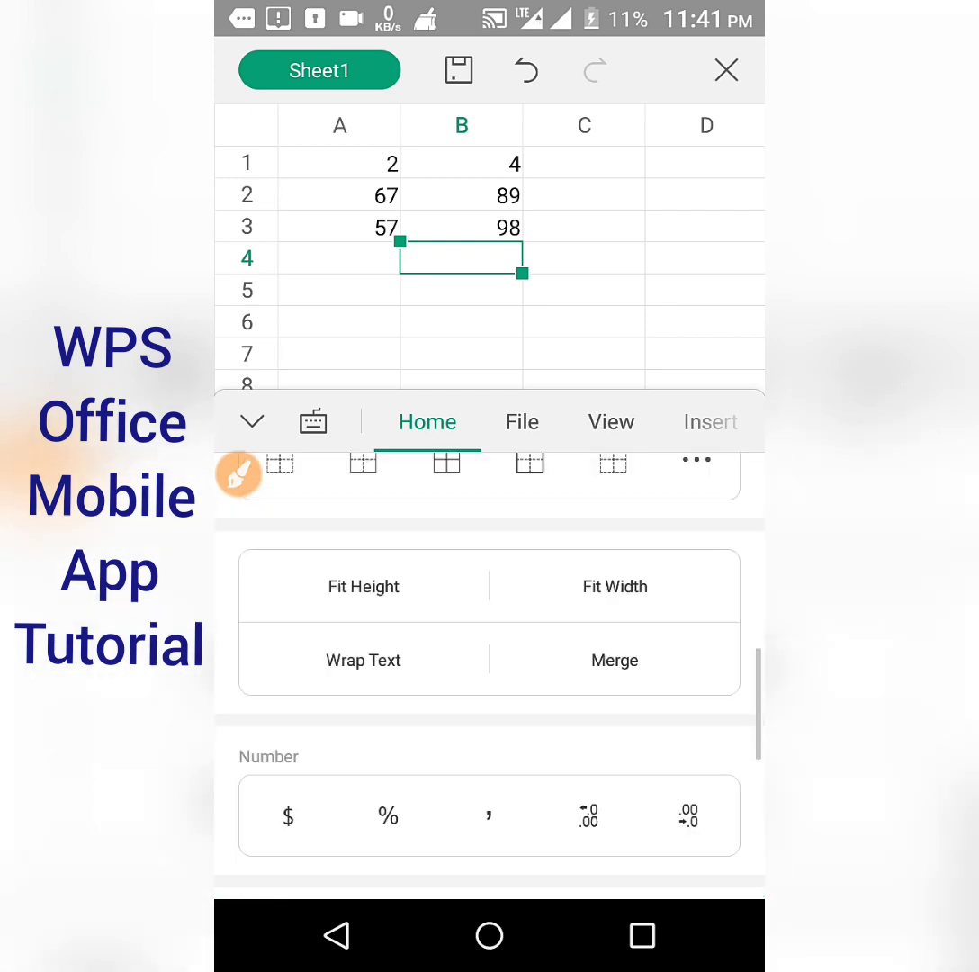
{"action": "scroll", "coordinate": [579, 717], "scroll_direction": "up", "scroll_amount": 5}
{"action": "scroll", "coordinate": [643, 425], "scroll_direction": "right", "scroll_amount": 2}
{"action": "scroll", "coordinate": [642, 424], "scroll_direction": "right", "scroll_amount": 3}
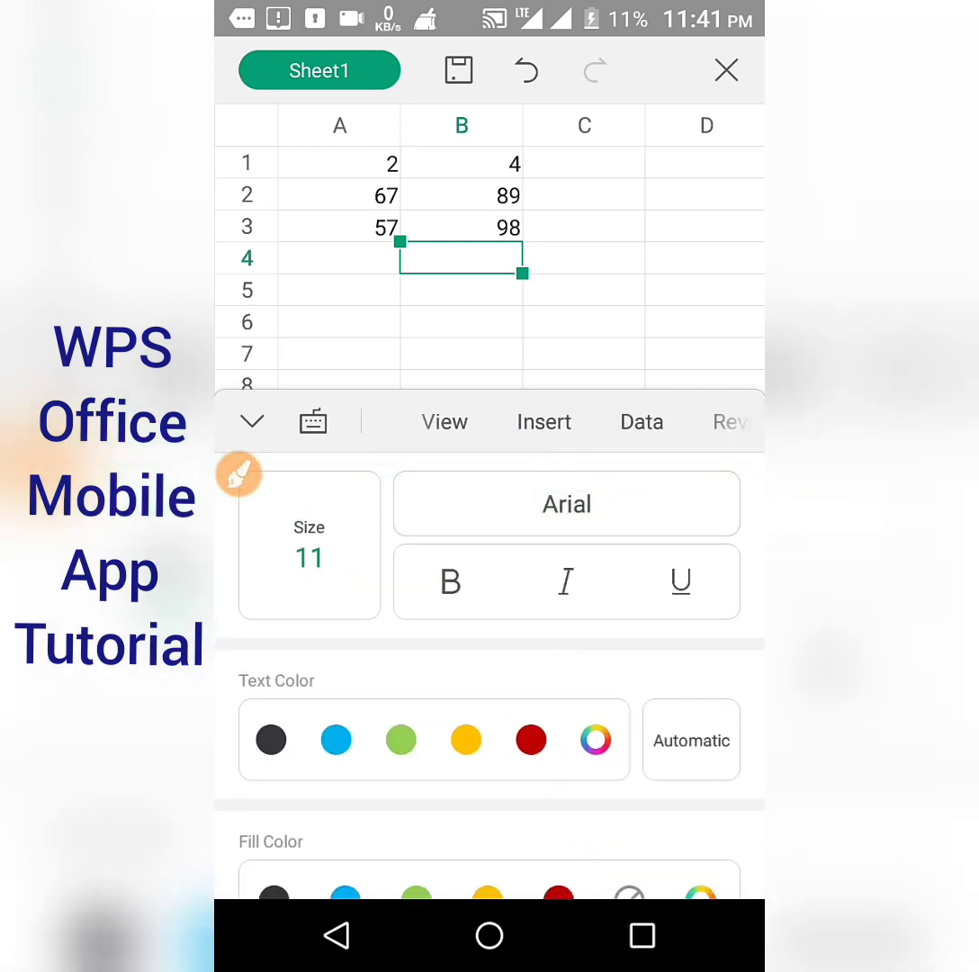
{"action": "scroll", "coordinate": [695, 432], "scroll_direction": "right", "scroll_amount": 3}
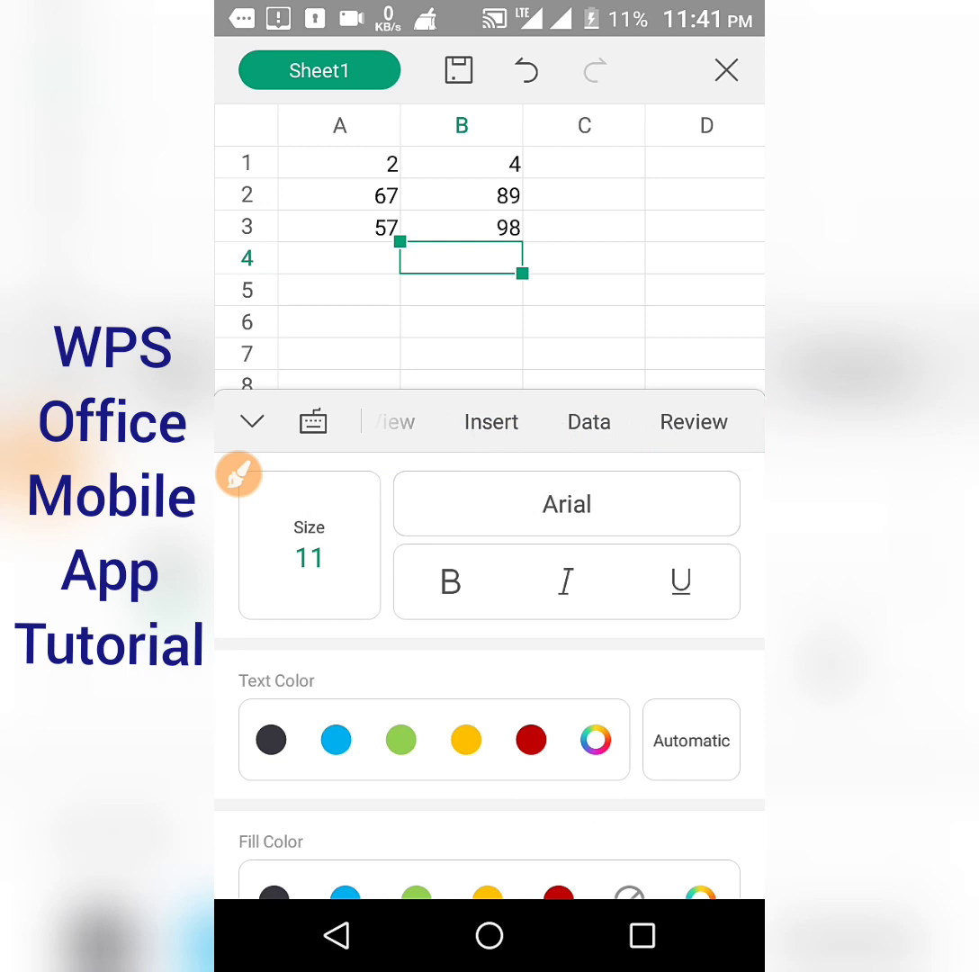
Look over the File commands, then switch to the View options: Filter, Find, Go To, Highlight.
{"action": "left_click_drag", "start_coordinate": [721, 586], "coordinate": [332, 603]}
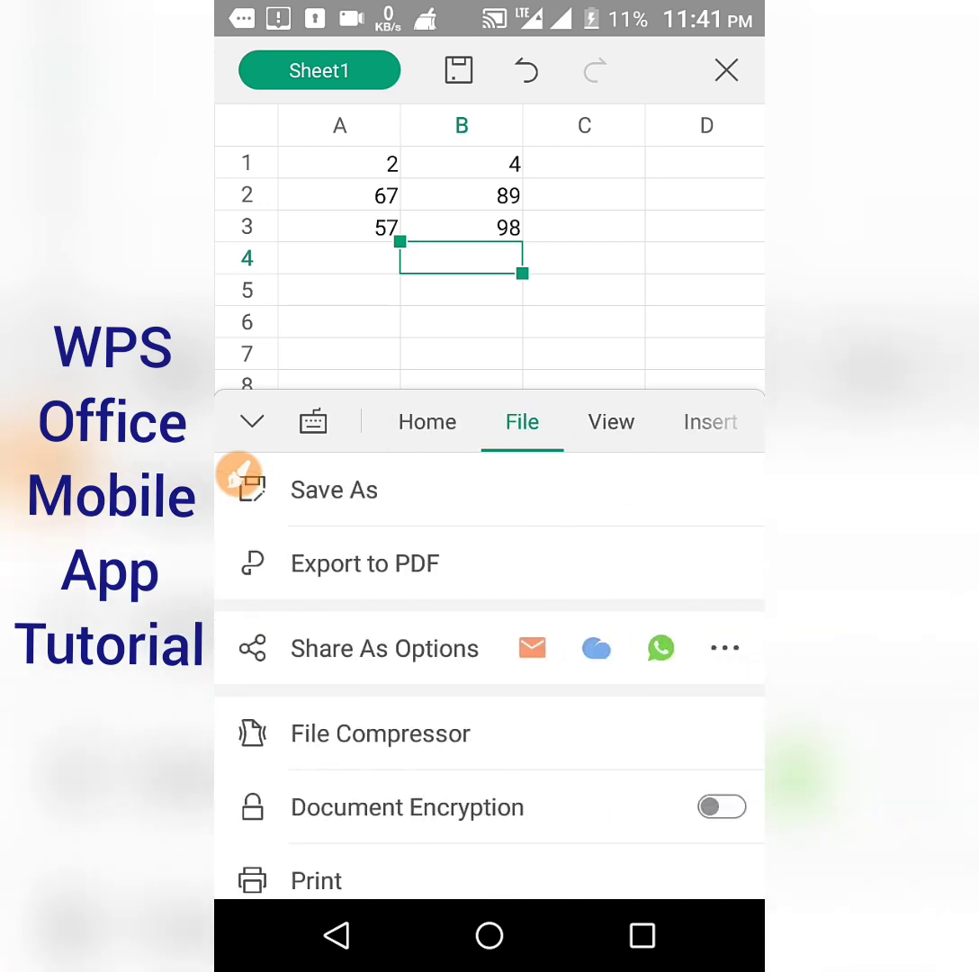
{"action": "left_click", "coordinate": [238, 475]}
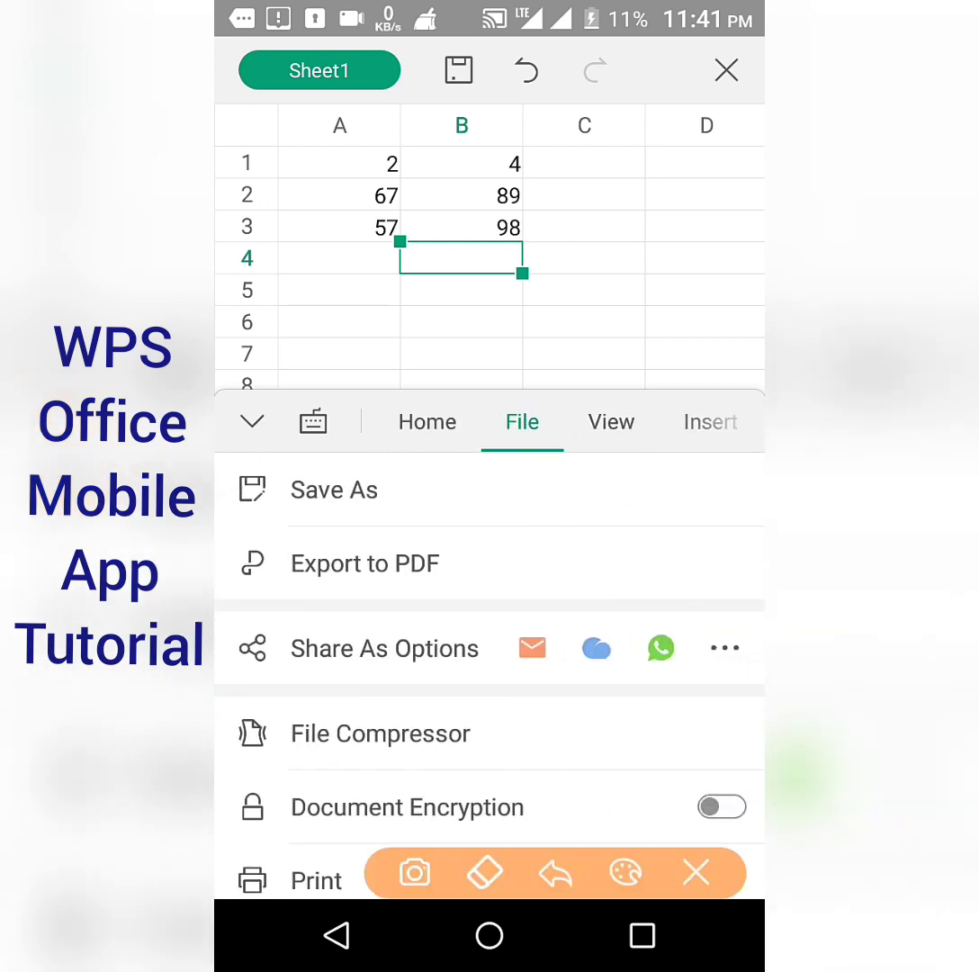
{"action": "mouse_move", "coordinate": [525, 551]}
{"action": "left_mouse_down"}
{"action": "mouse_move", "coordinate": [322, 611]}
{"action": "mouse_move", "coordinate": [531, 565]}
{"action": "left_mouse_up"}
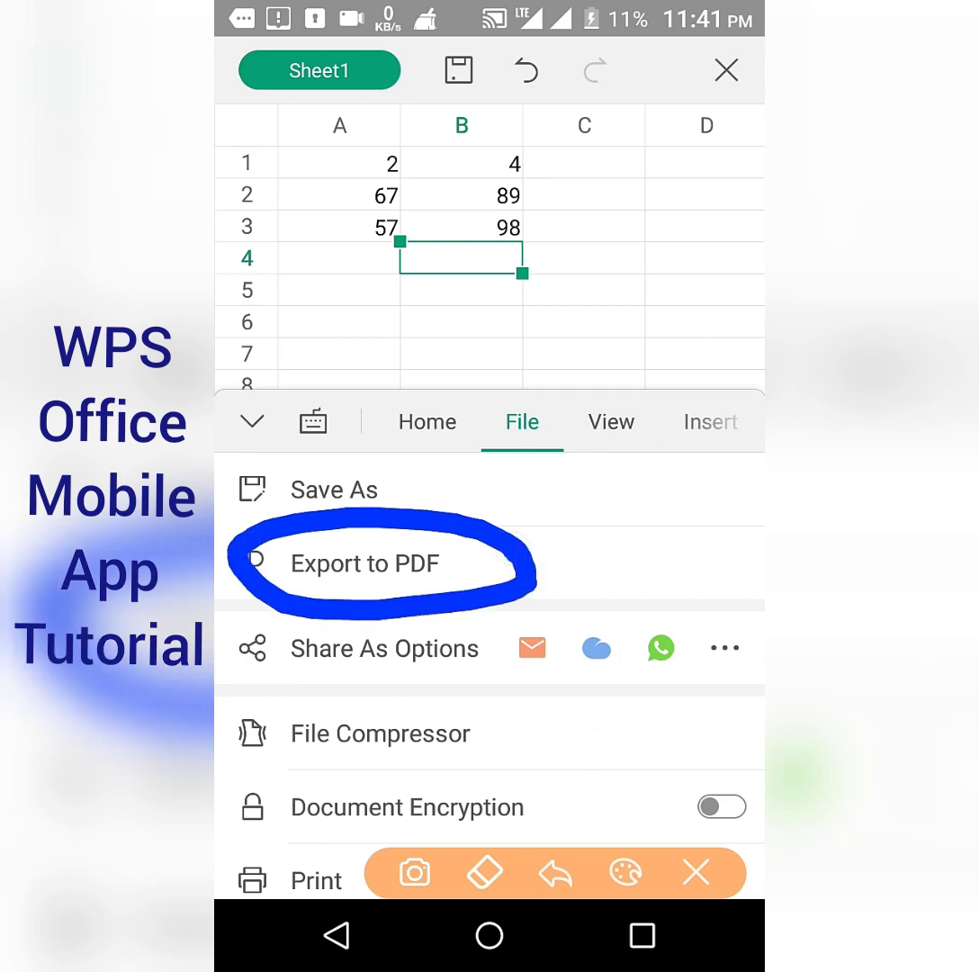
{"action": "mouse_move", "coordinate": [540, 697]}
{"action": "left_mouse_down"}
{"action": "mouse_move", "coordinate": [464, 695]}
{"action": "mouse_move", "coordinate": [243, 756]}
{"action": "mouse_move", "coordinate": [594, 709]}
{"action": "left_mouse_up"}
{"action": "left_click", "coordinate": [695, 871]}
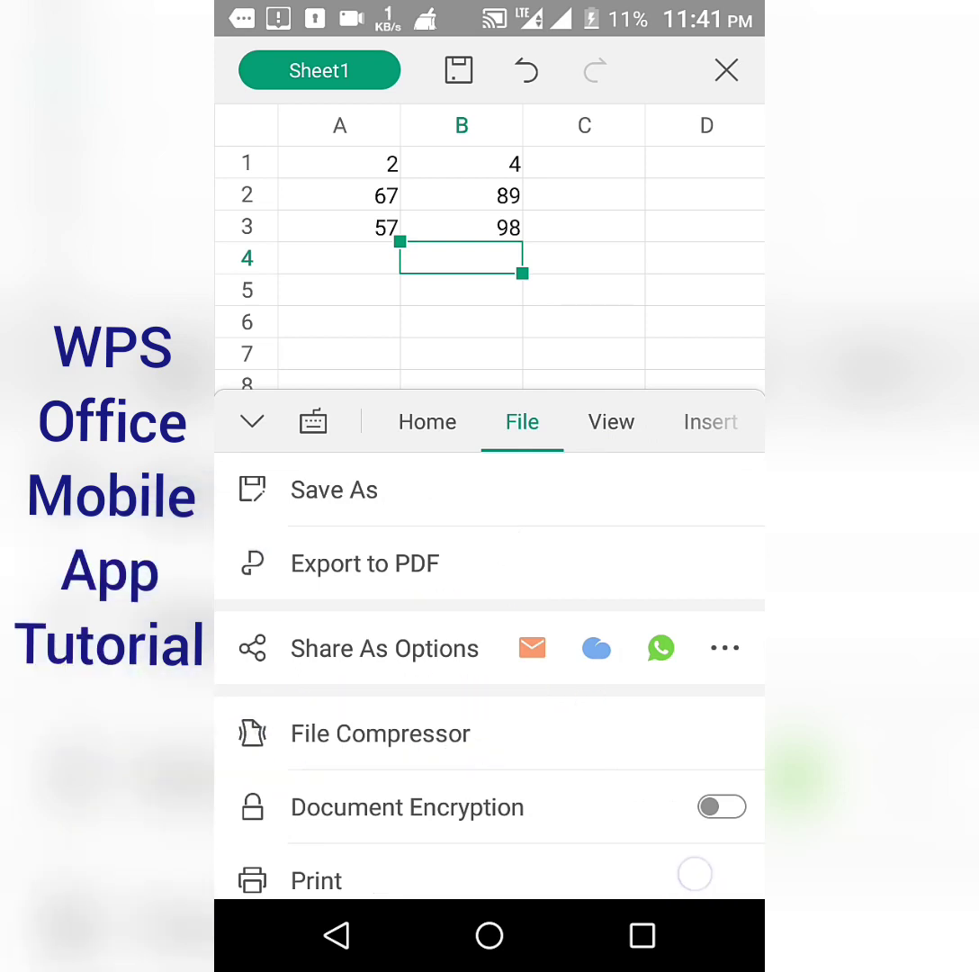
{"action": "mouse_move", "coordinate": [656, 814]}
{"action": "left_mouse_down"}
{"action": "mouse_move", "coordinate": [560, 520]}
{"action": "mouse_move", "coordinate": [566, 702]}
{"action": "left_mouse_up"}
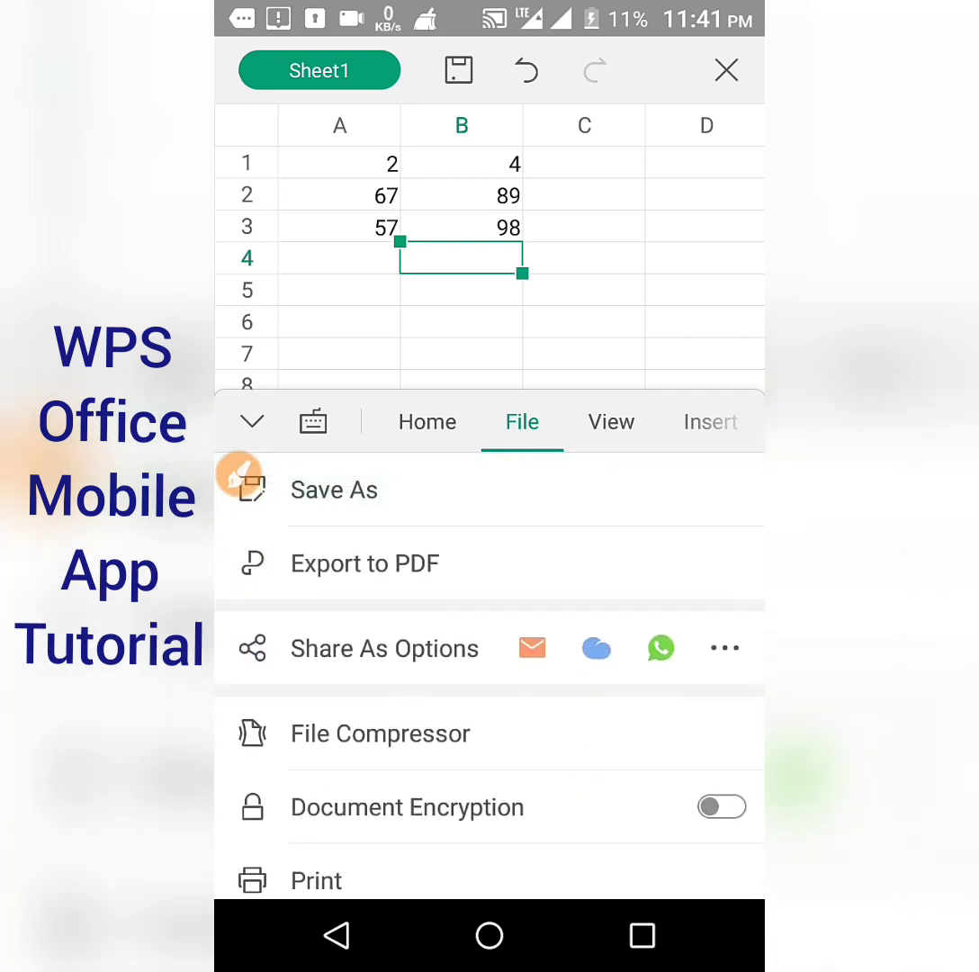
{"action": "mouse_move", "coordinate": [691, 435]}
{"action": "left_mouse_down"}
{"action": "mouse_move", "coordinate": [460, 452]}
{"action": "mouse_move", "coordinate": [719, 434]}
{"action": "left_mouse_up"}
{"action": "left_click", "coordinate": [611, 422]}
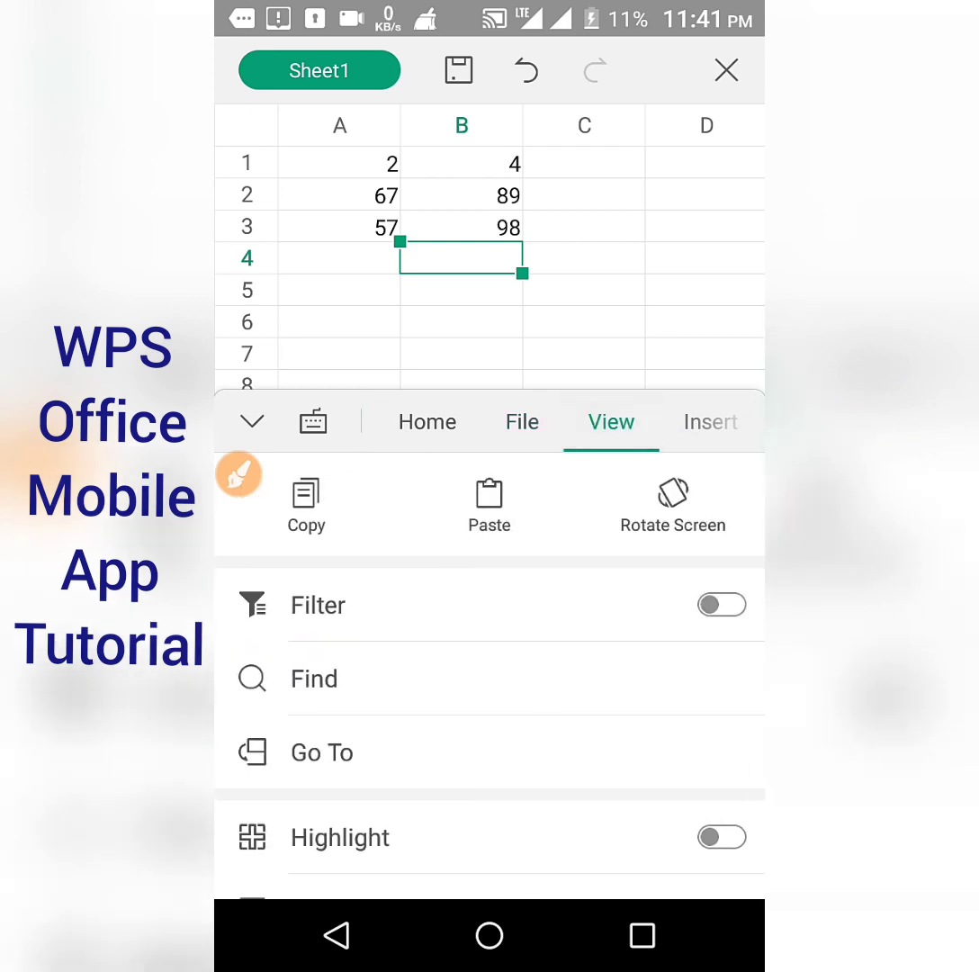
Show the Insert options (Cell, Picture, Chart, Text Box, Shape, Comment), hide the panel, then reopen it.
{"action": "left_click_drag", "start_coordinate": [448, 744], "coordinate": [448, 595]}
{"action": "left_click", "coordinate": [585, 532]}
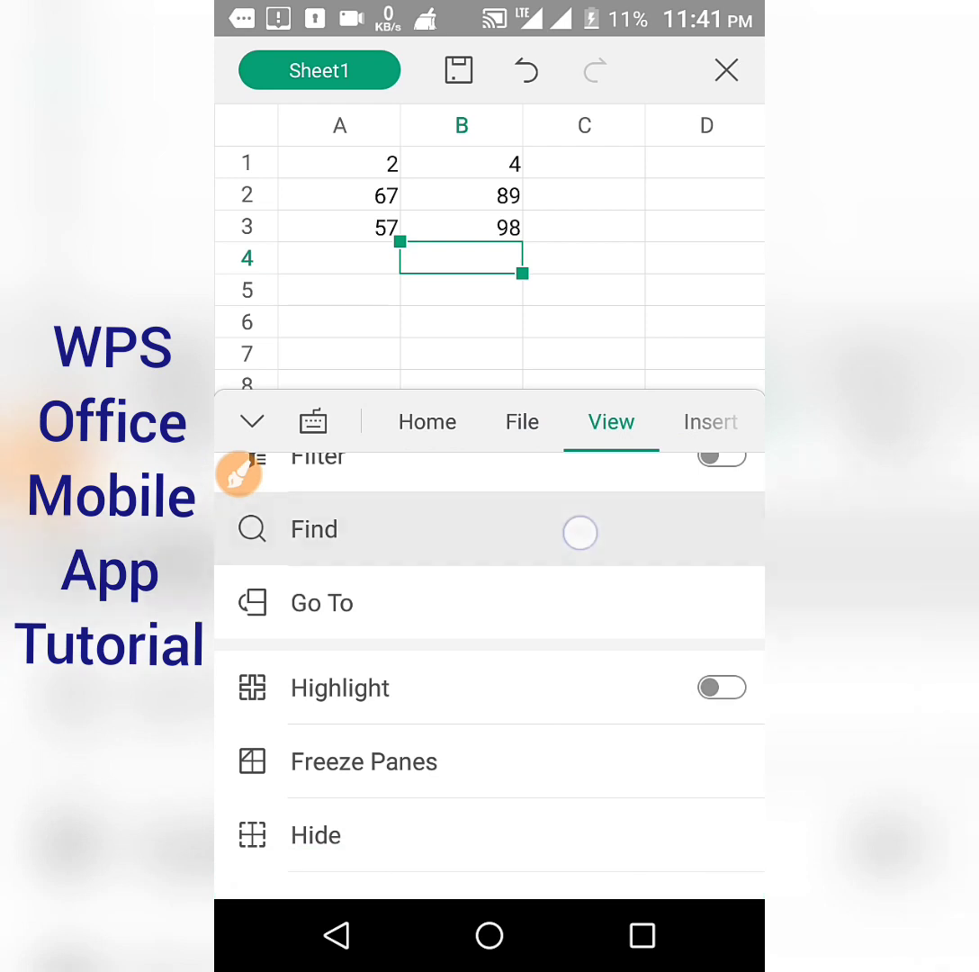
{"action": "left_click_drag", "start_coordinate": [579, 532], "coordinate": [576, 791]}
{"action": "left_click_drag", "start_coordinate": [696, 441], "coordinate": [476, 443]}
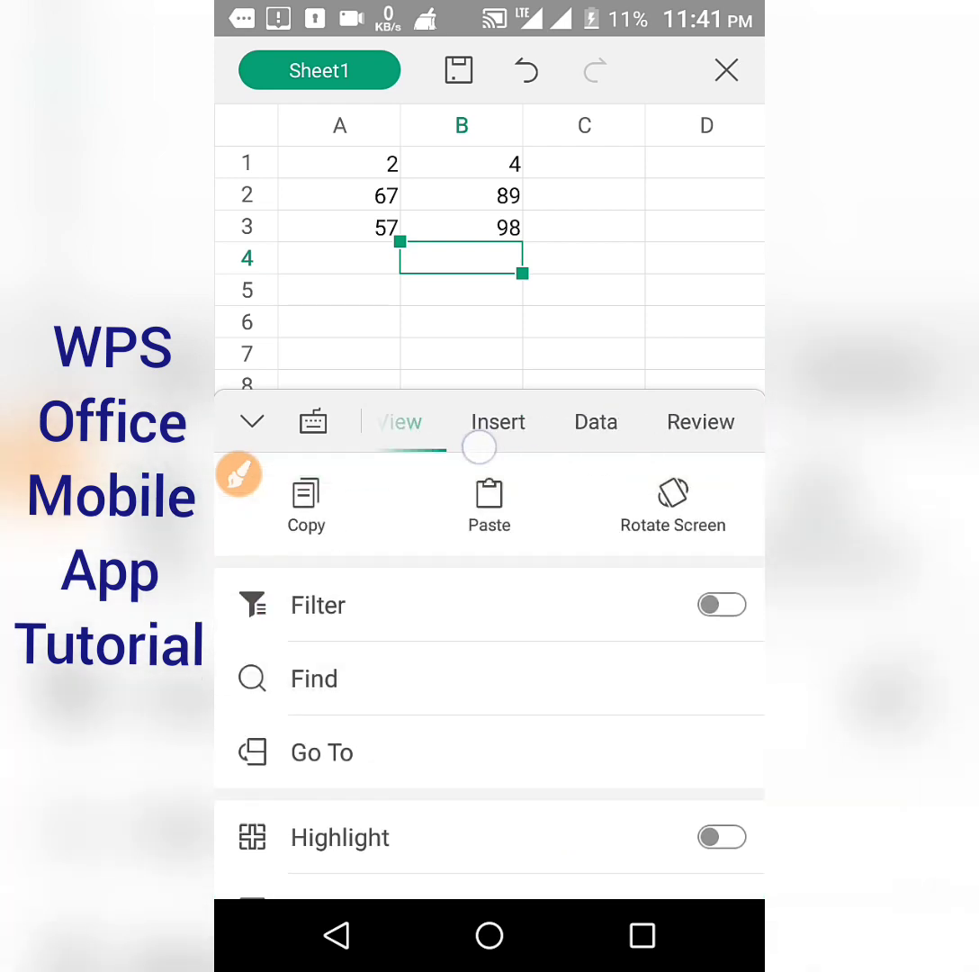
{"action": "left_click", "coordinate": [491, 422]}
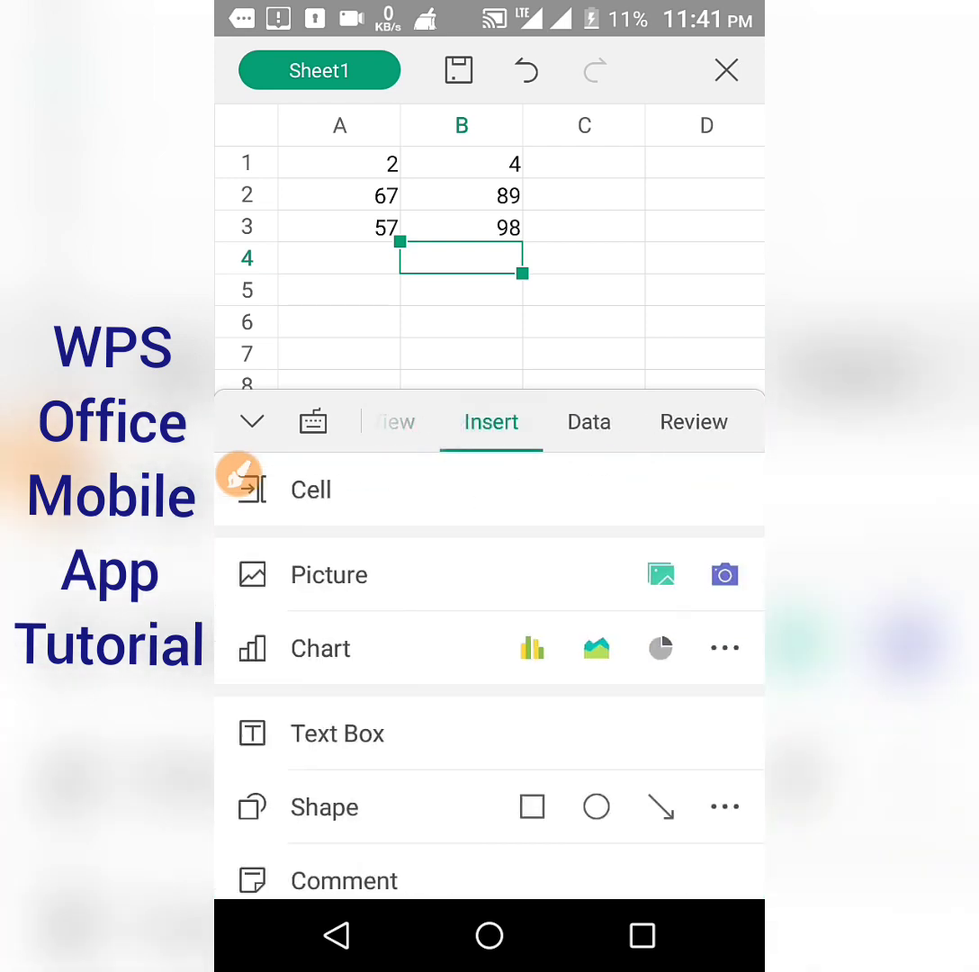
{"action": "left_click", "coordinate": [241, 463]}
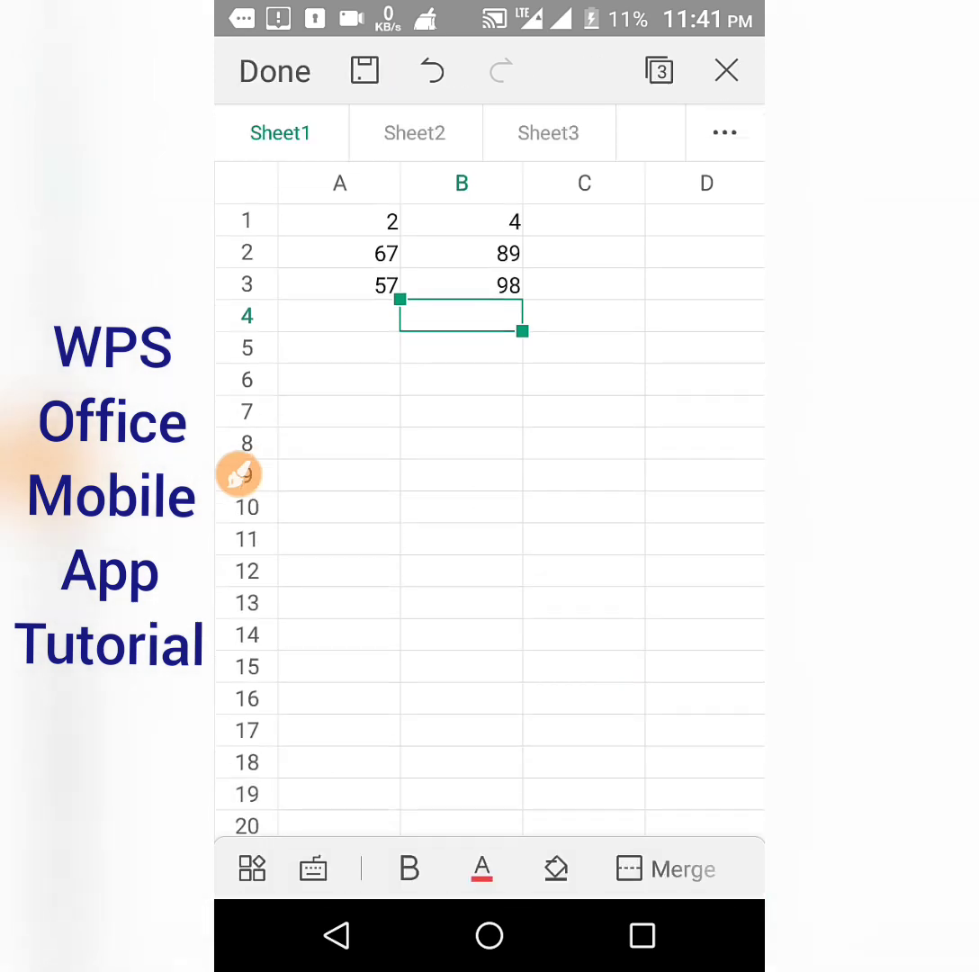
{"action": "left_click", "coordinate": [239, 474]}
{"action": "mouse_move", "coordinate": [220, 891]}
{"action": "left_mouse_down"}
{"action": "mouse_move", "coordinate": [312, 787]}
{"action": "mouse_move", "coordinate": [331, 814]}
{"action": "left_mouse_up"}
{"action": "left_click", "coordinate": [695, 870]}
{"action": "left_click", "coordinate": [252, 869]}
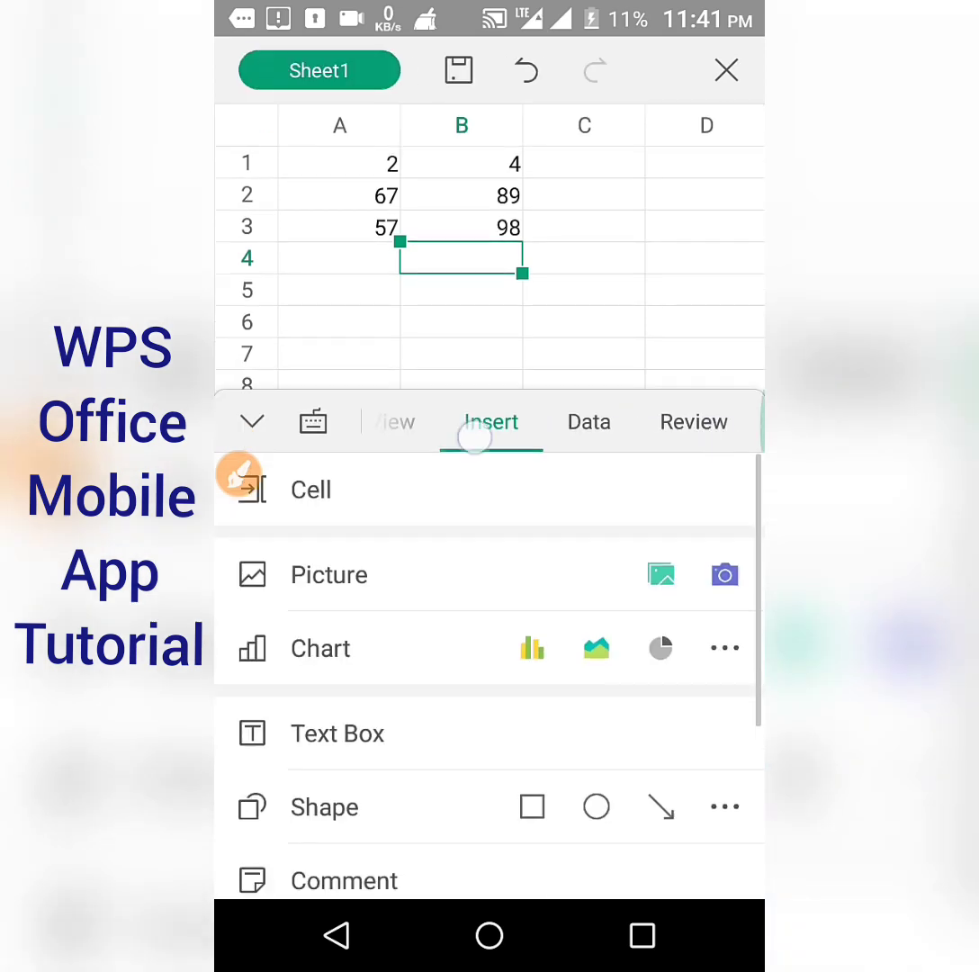
Browse the Data and Review tabs, then collapse the tools panel.
{"action": "left_click", "coordinate": [590, 421]}
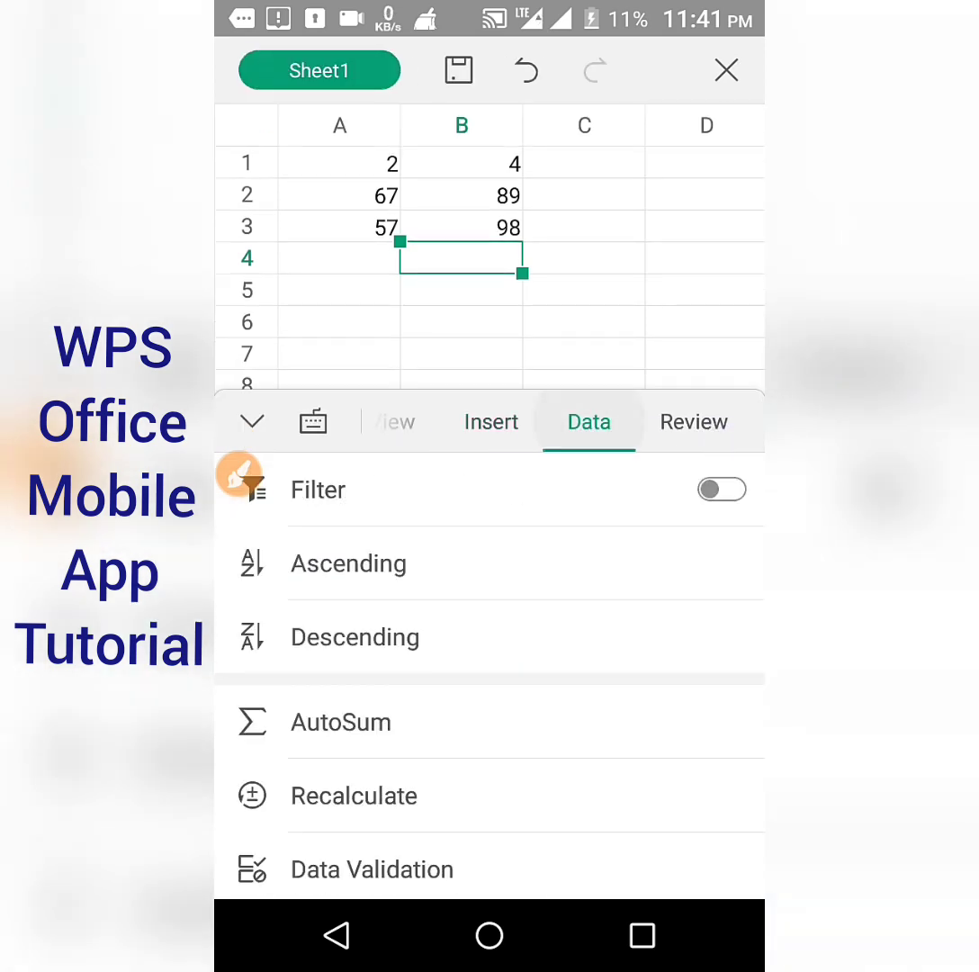
{"action": "left_click", "coordinate": [698, 425]}
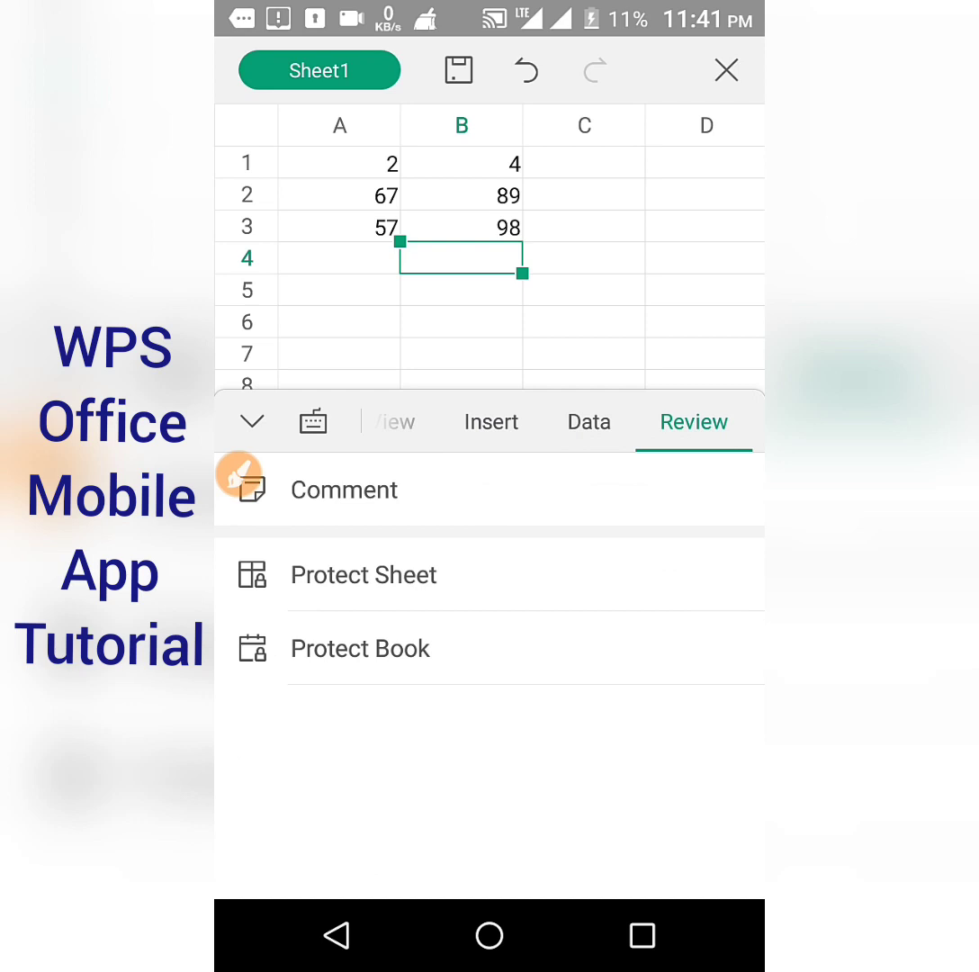
{"action": "left_click", "coordinate": [239, 475]}
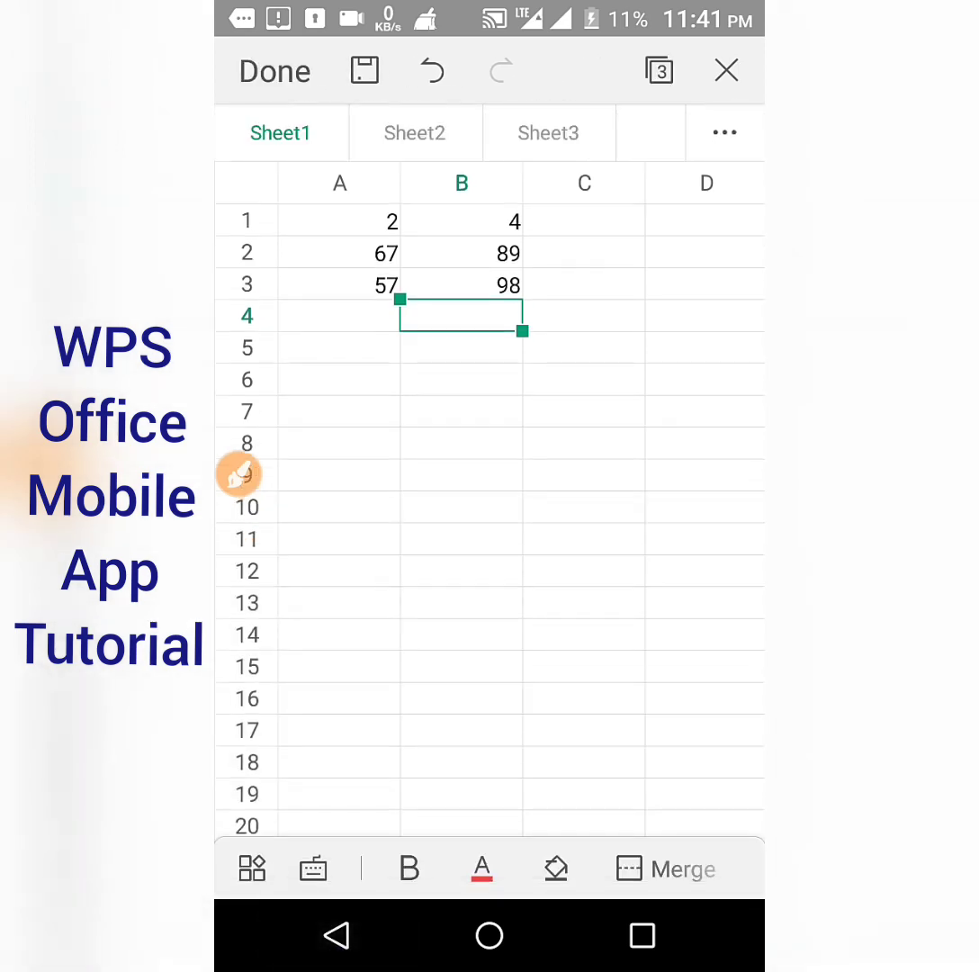
Select cell C9, open and close the sheet list, and start closing the workbook.
{"action": "left_click", "coordinate": [749, 473]}
{"action": "left_click", "coordinate": [532, 481]}
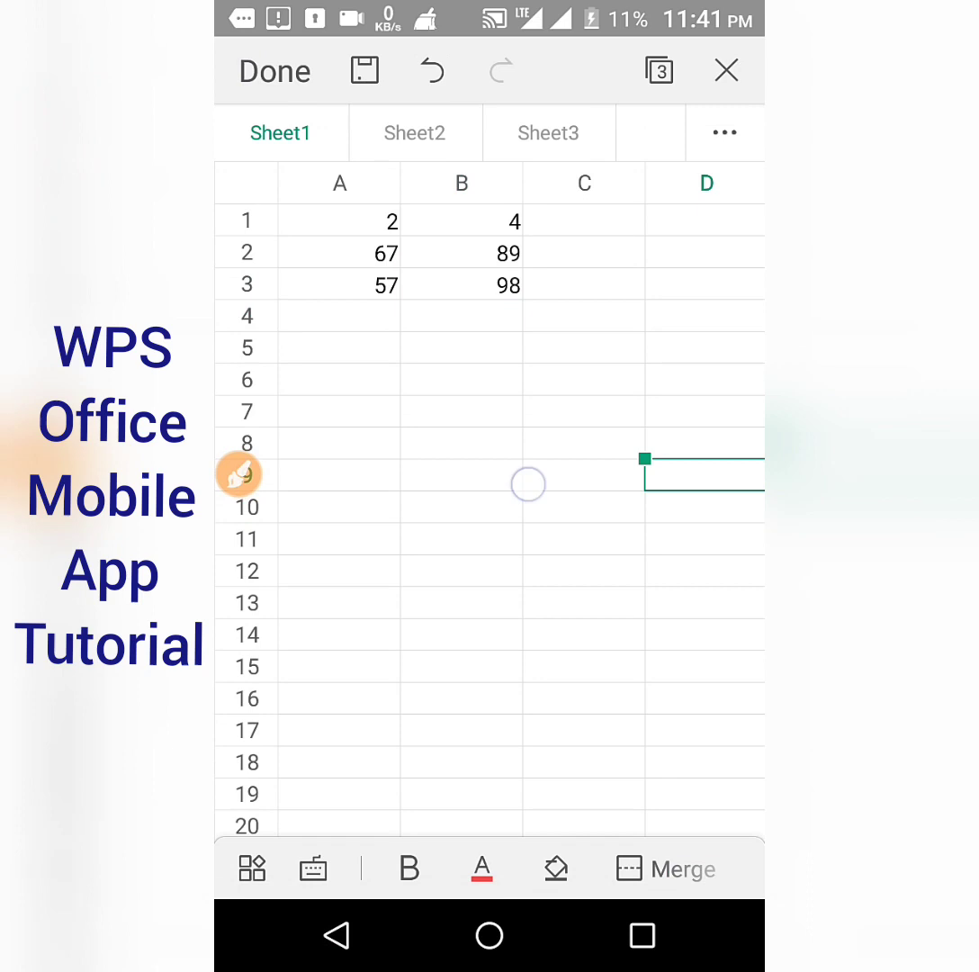
{"action": "left_click", "coordinate": [622, 113]}
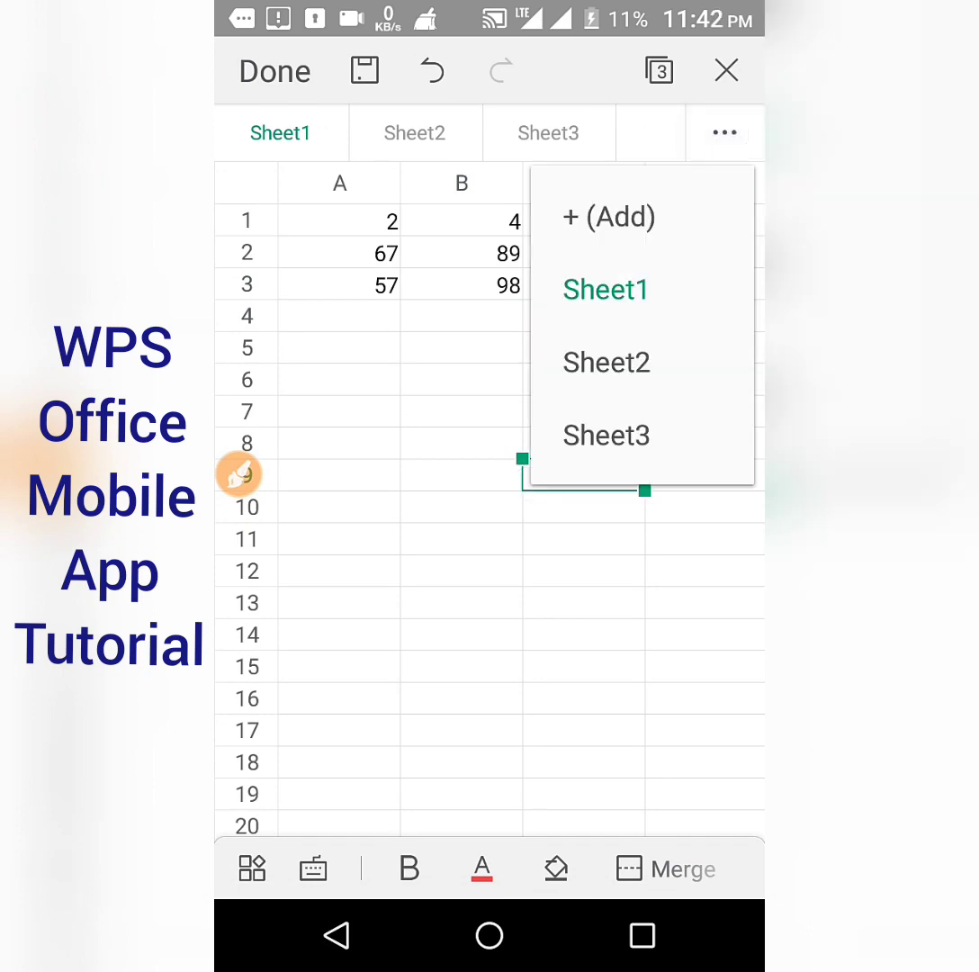
{"action": "left_click", "coordinate": [605, 634]}
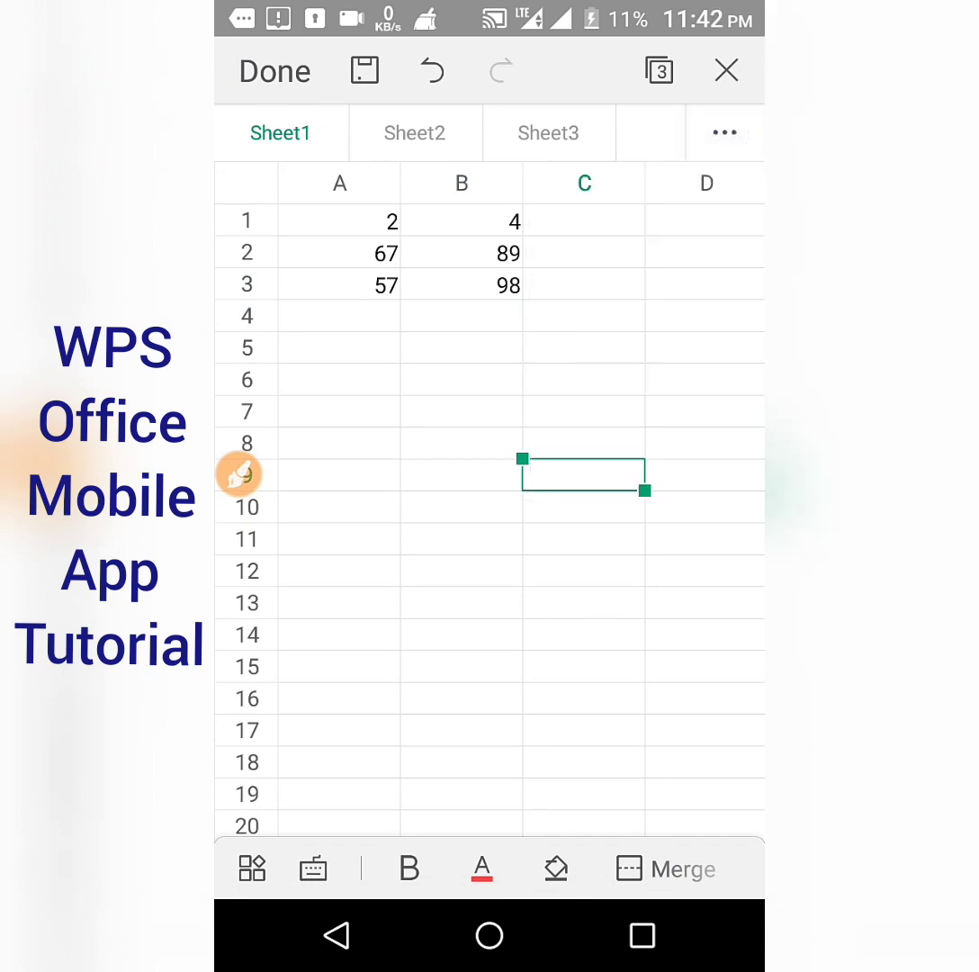
{"action": "left_click", "coordinate": [727, 71]}
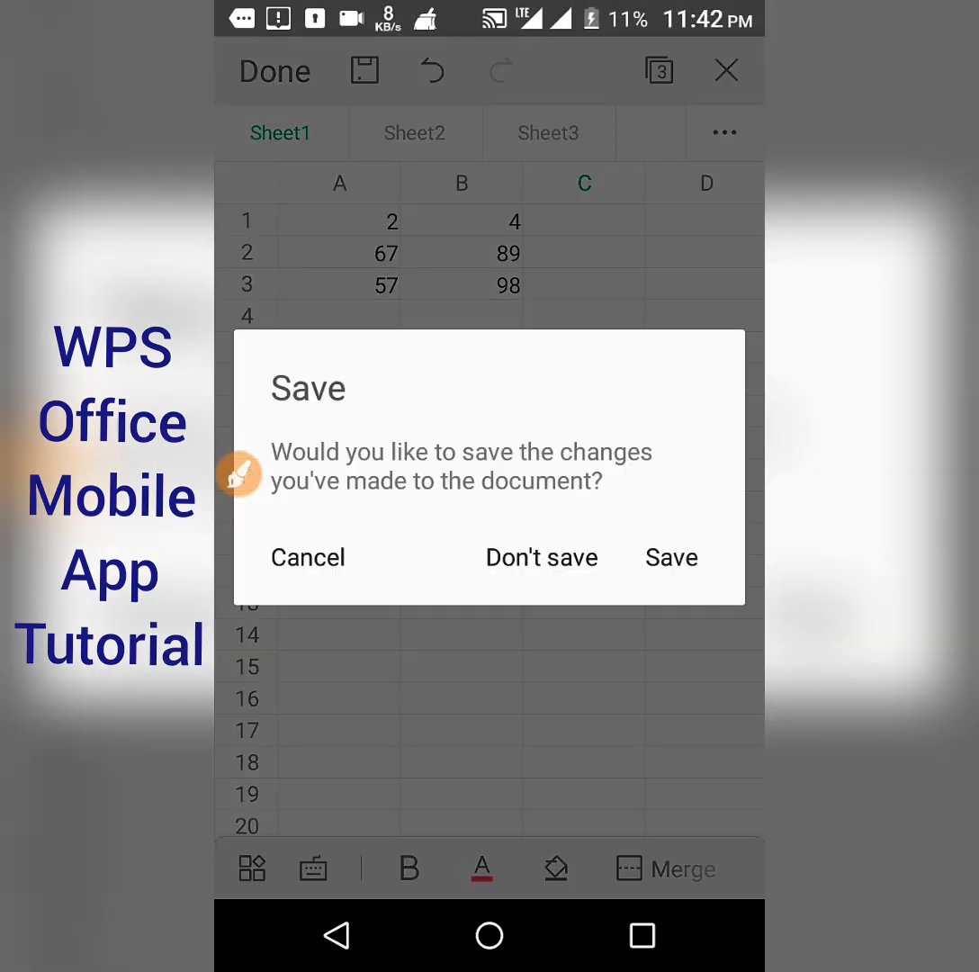
Close the workbook without saving, then open and dismiss the new-file menu.
{"action": "left_click", "coordinate": [542, 557]}
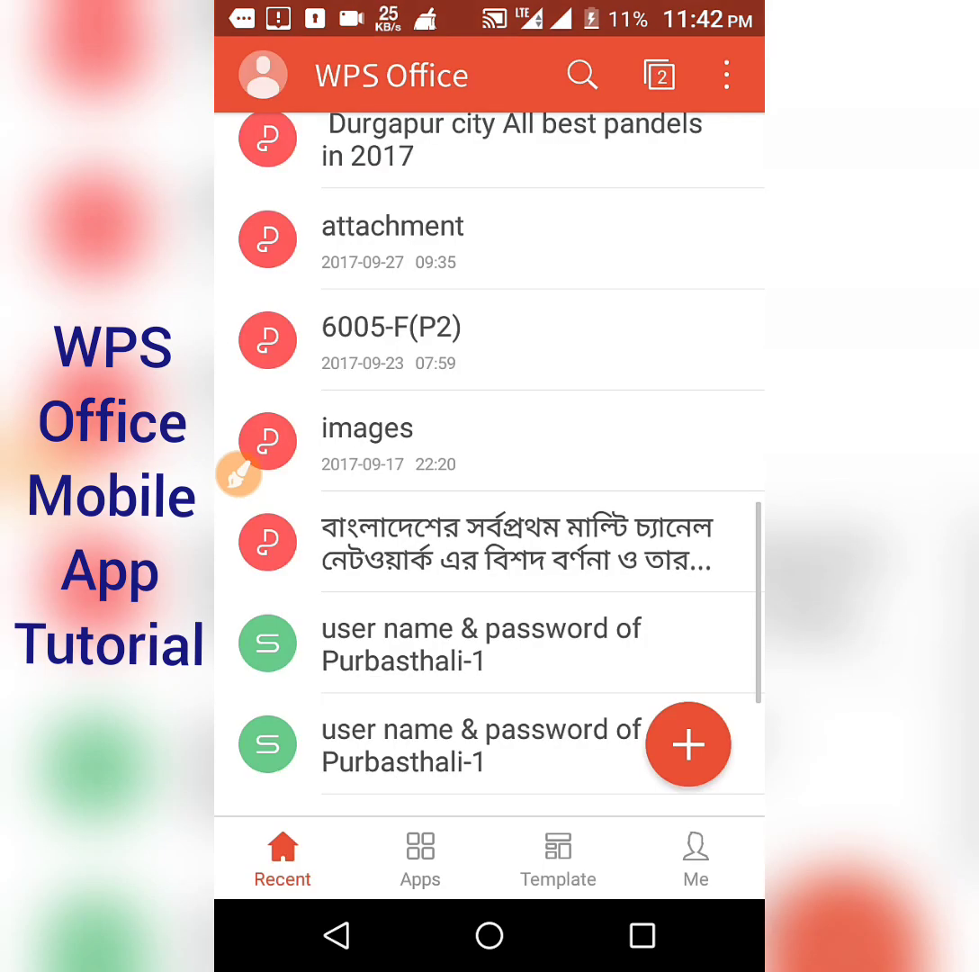
{"action": "left_click", "coordinate": [688, 744]}
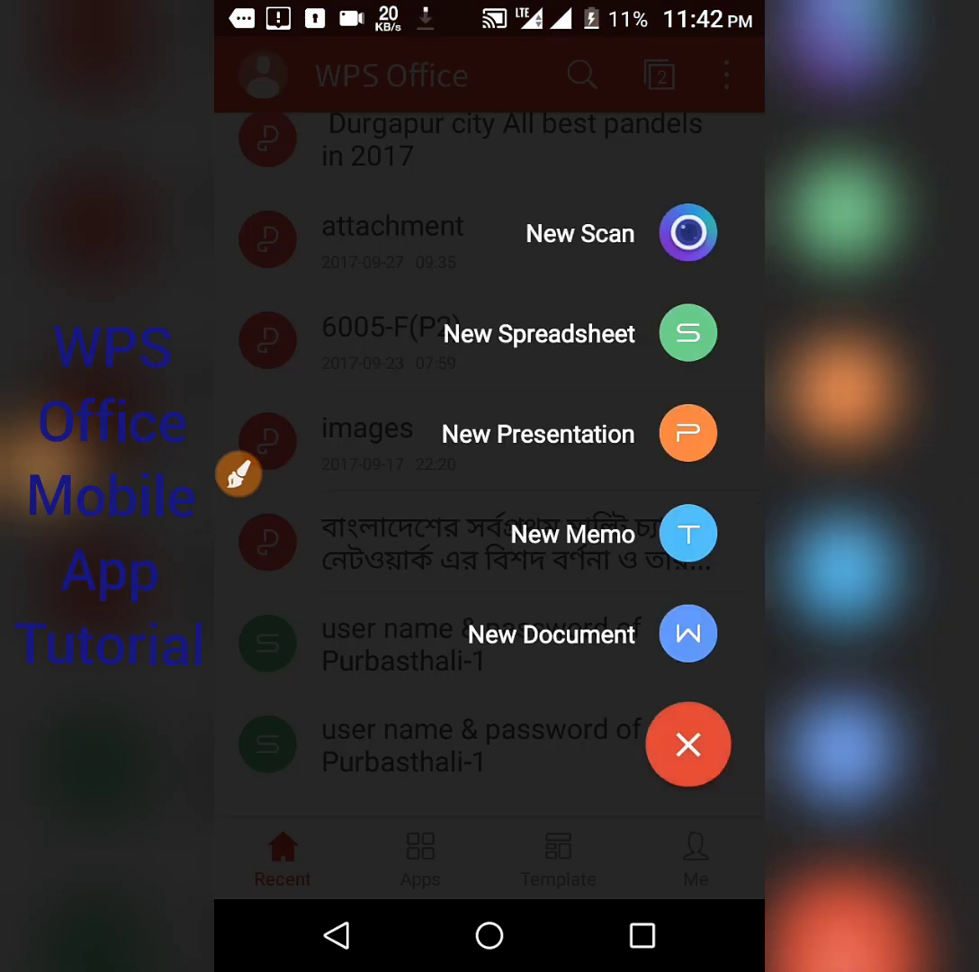
{"action": "left_click", "coordinate": [689, 745]}
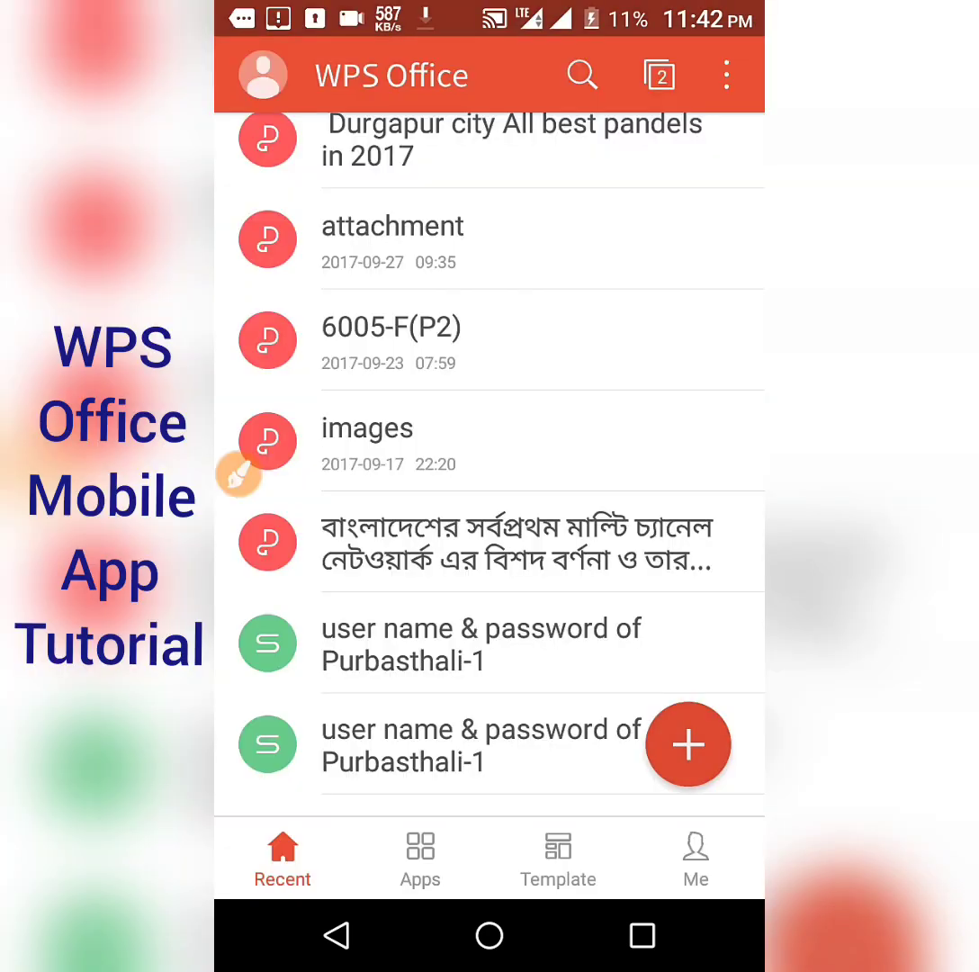
Try the missing Match-Schedule file, then open the Bengali-titled PDF from Recent.
{"action": "left_click_drag", "start_coordinate": [571, 308], "coordinate": [524, 563]}
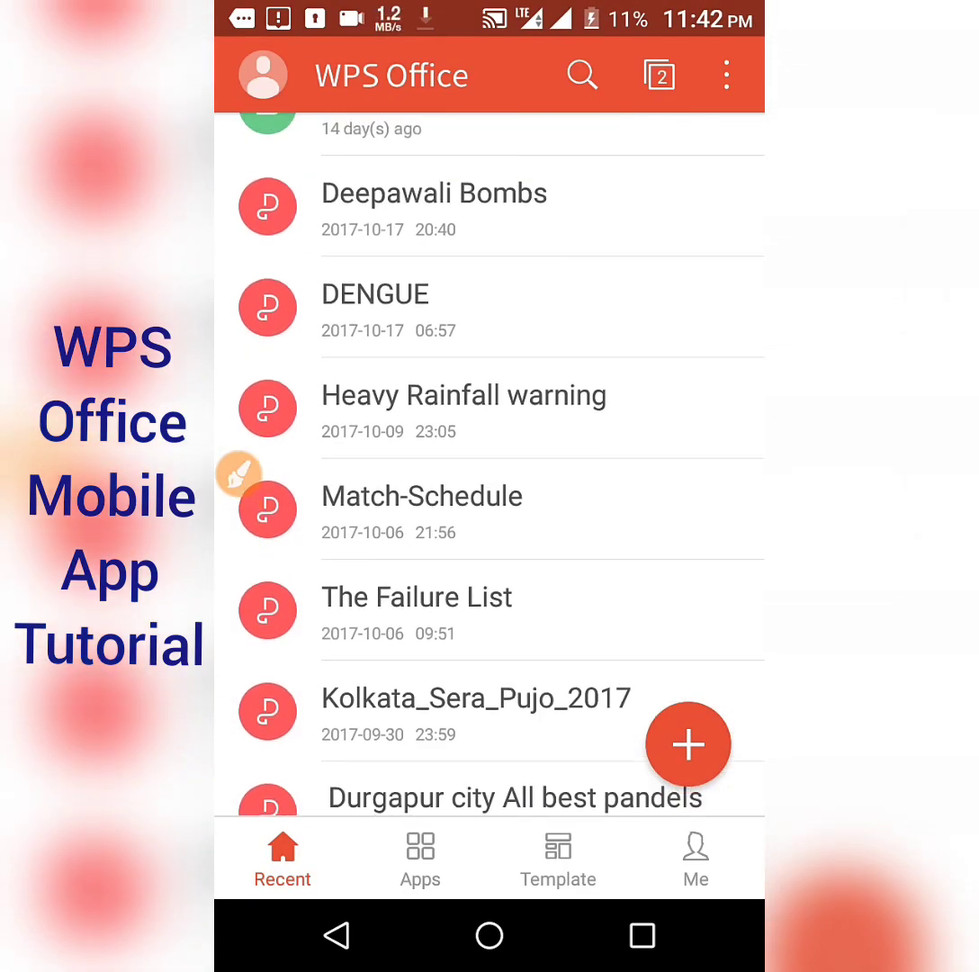
{"action": "left_click", "coordinate": [490, 501]}
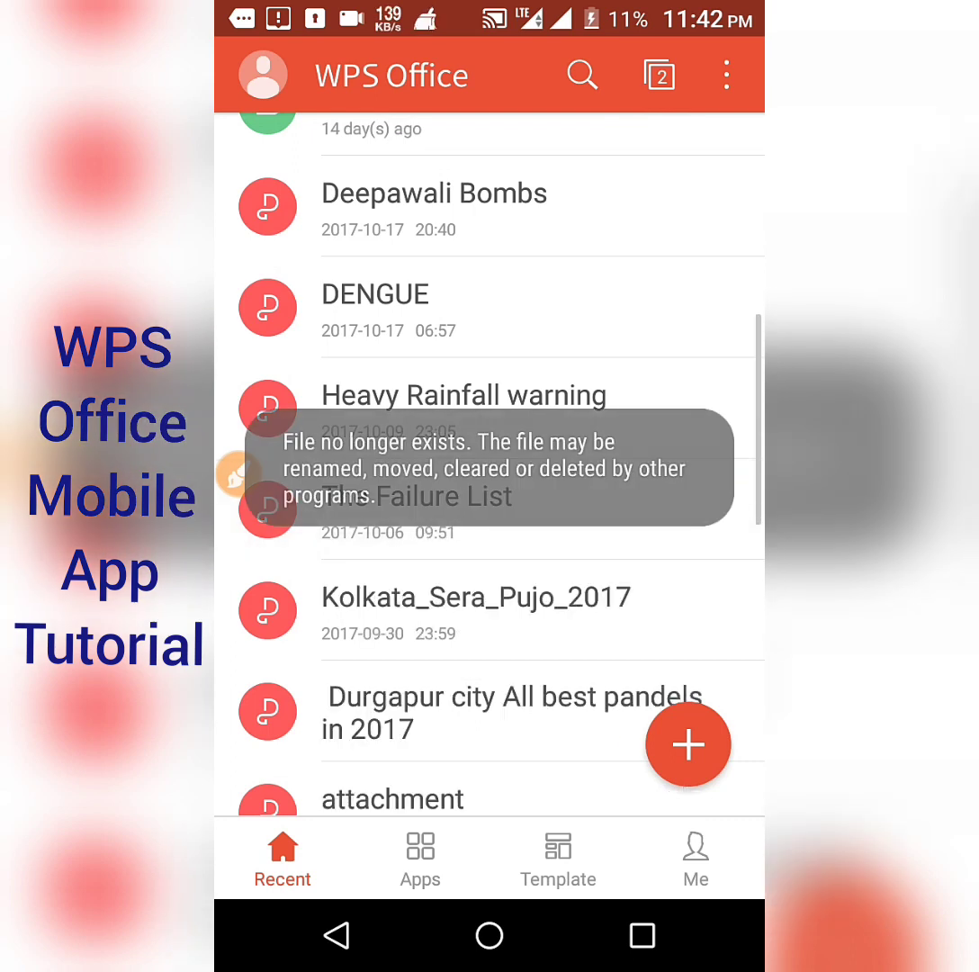
{"action": "left_click_drag", "start_coordinate": [492, 720], "coordinate": [564, 413]}
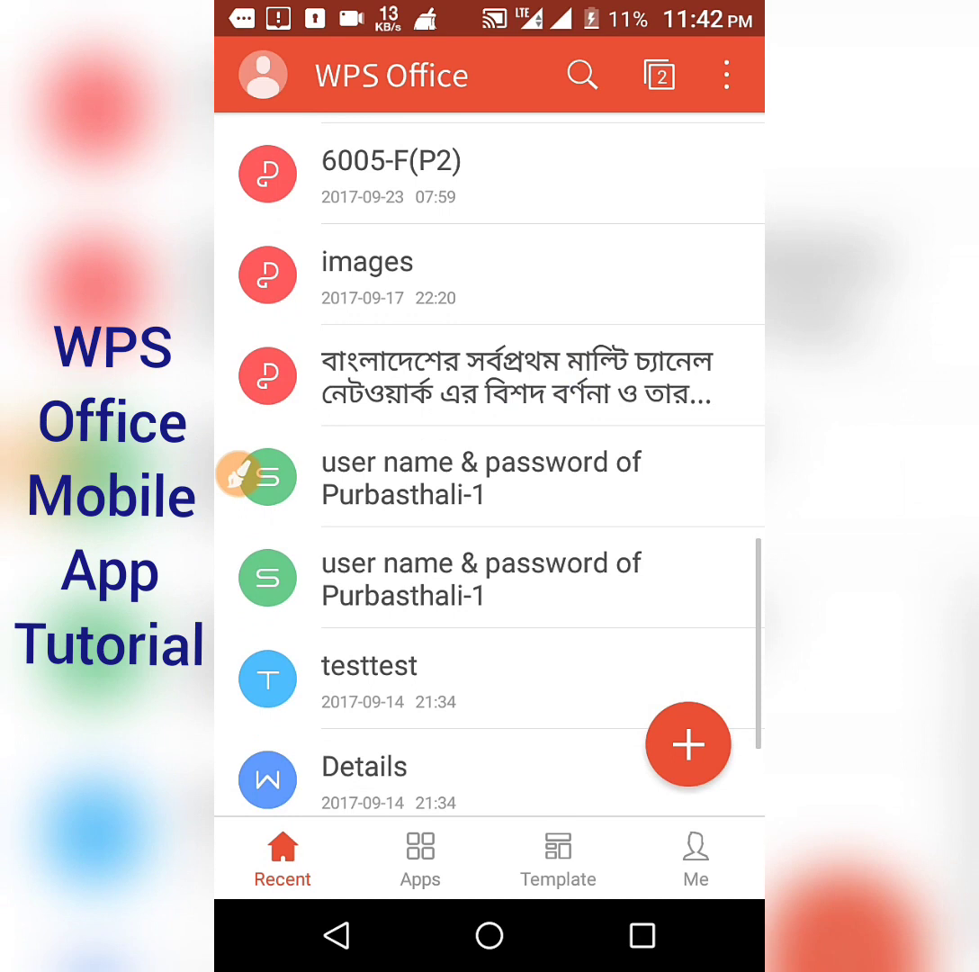
{"action": "left_click", "coordinate": [491, 374]}
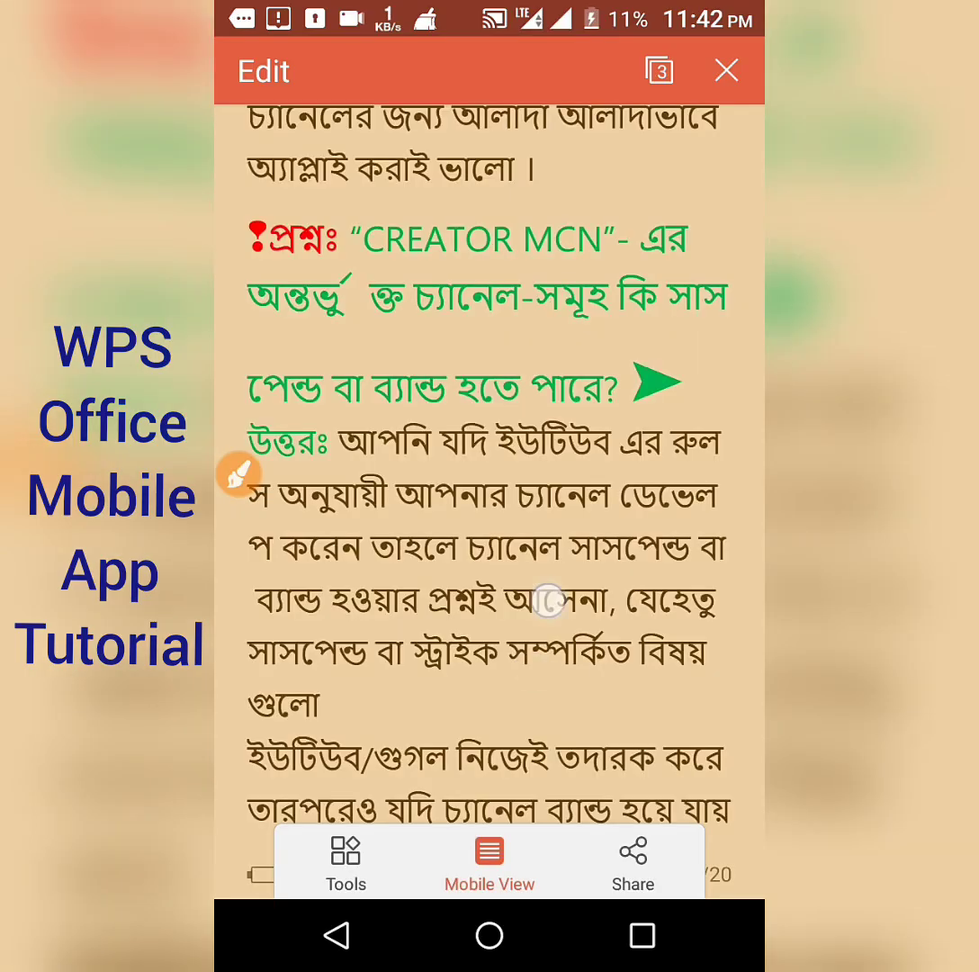
Switch the Bengali PDF to Mobile View, toggle full screen, and enter PDF Annotation mode from Tools.
{"action": "double_click", "coordinate": [526, 371]}
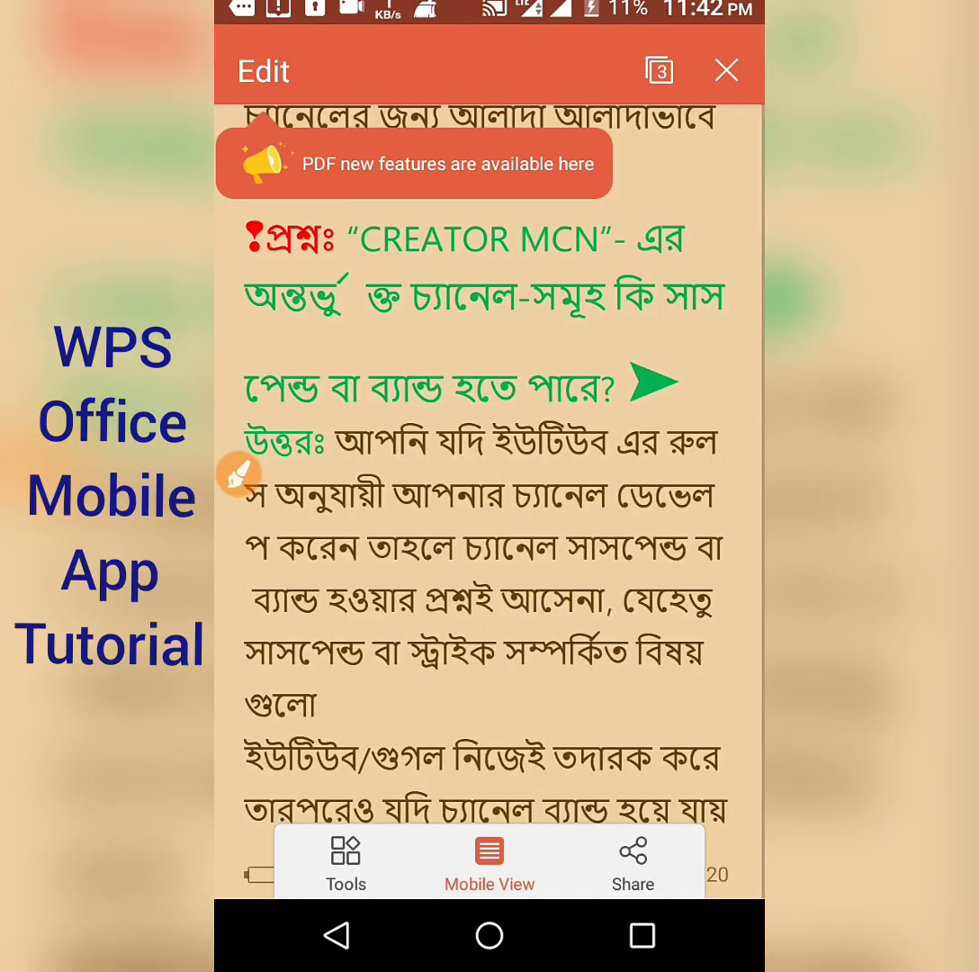
{"action": "left_click", "coordinate": [513, 654]}
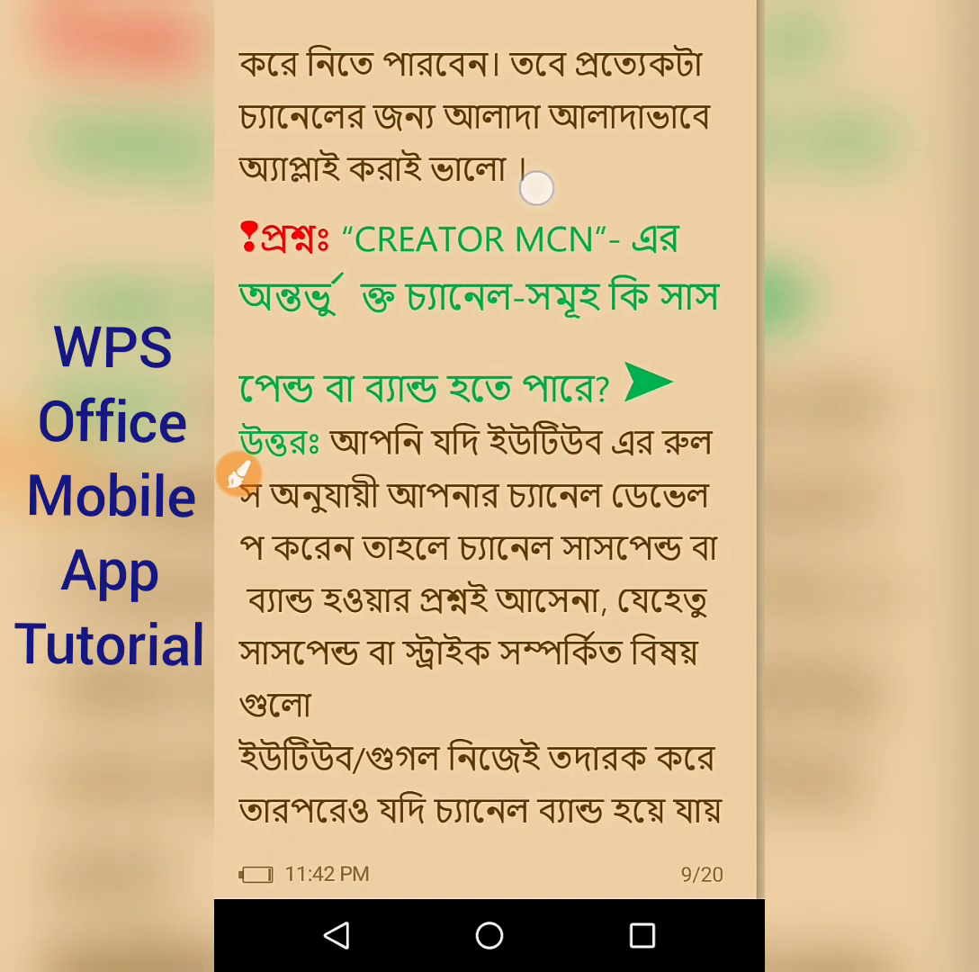
{"action": "left_click", "coordinate": [348, 955]}
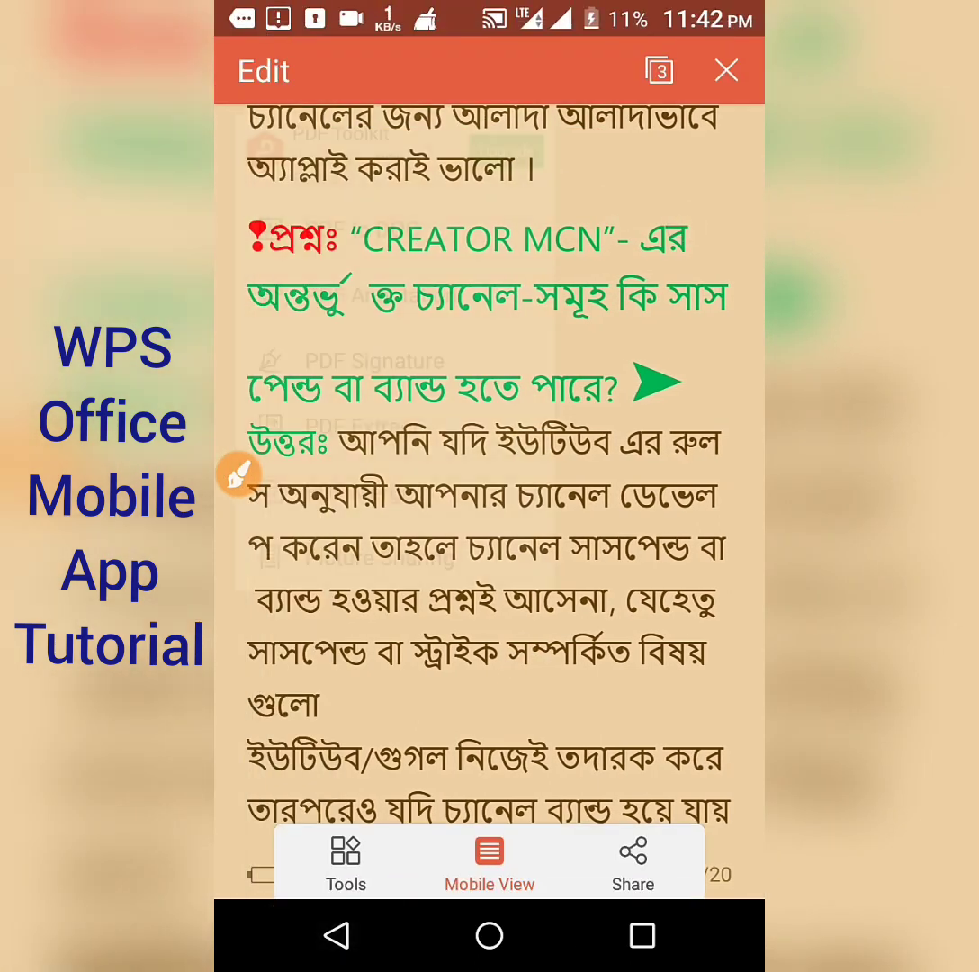
{"action": "left_click", "coordinate": [238, 475]}
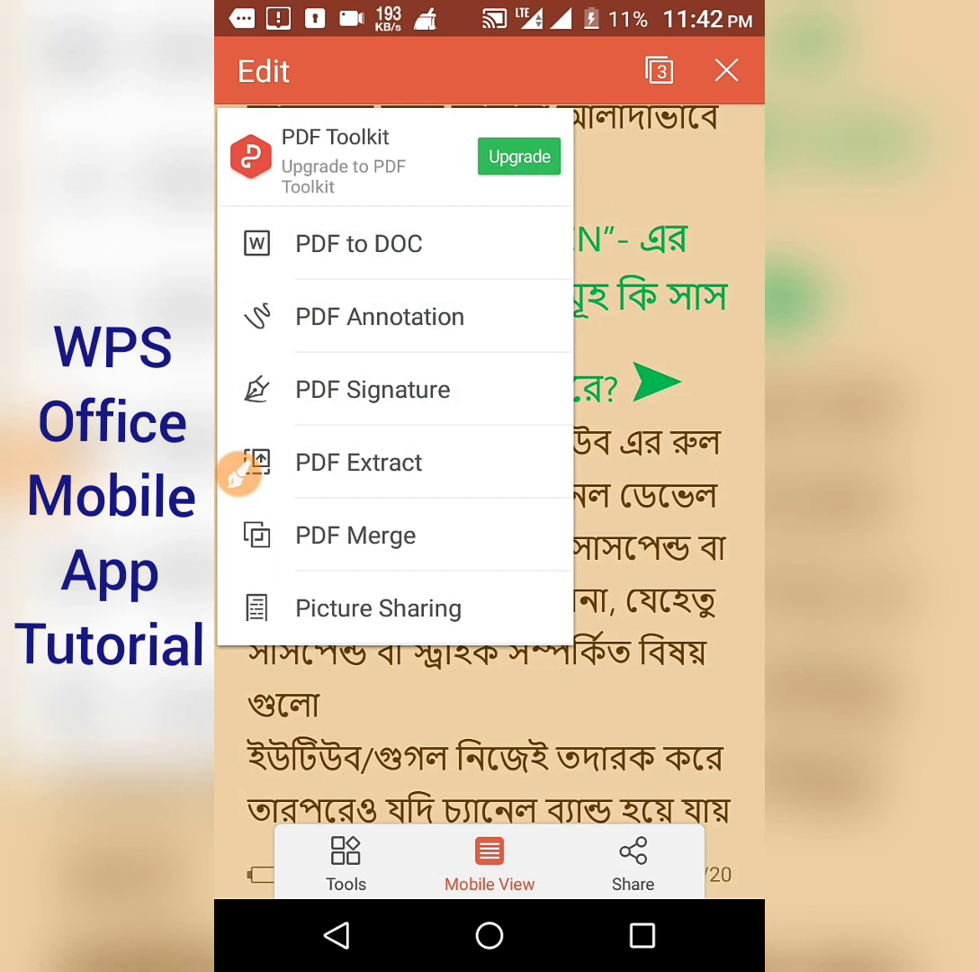
{"action": "left_click", "coordinate": [380, 316]}
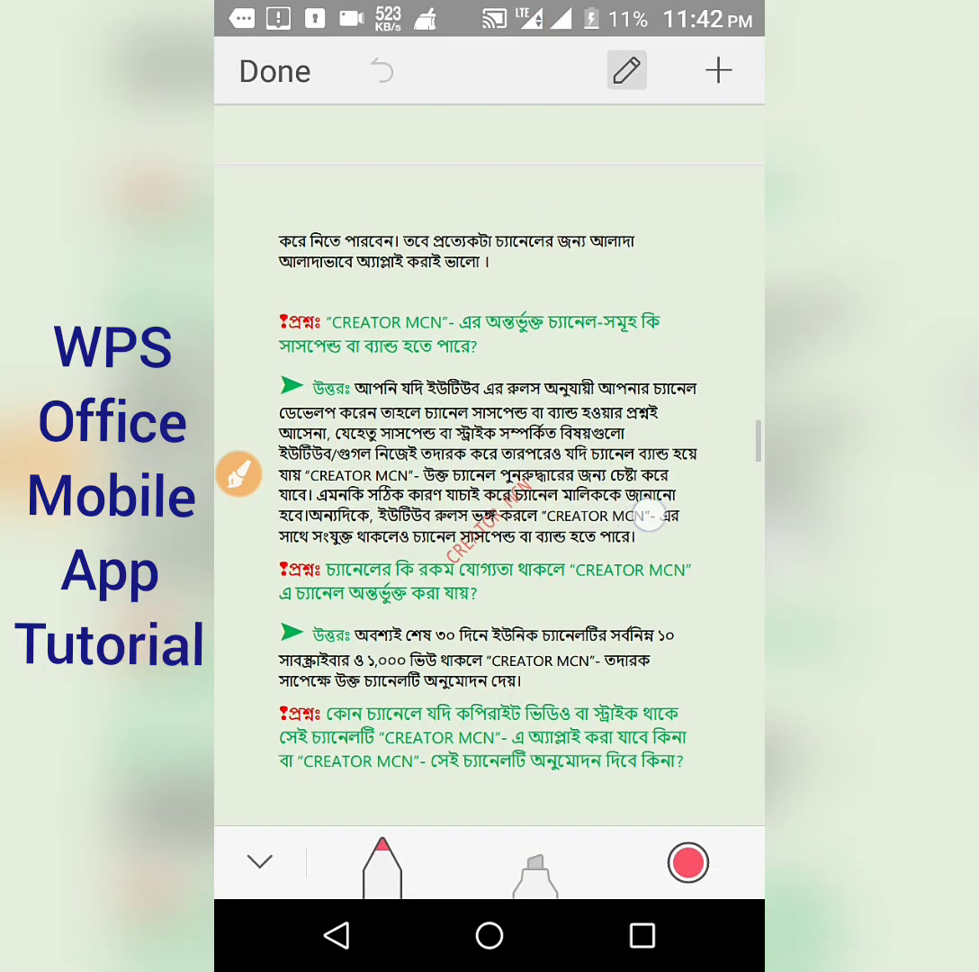
On page 9, circle the questions in red and highlight the lower answer lines in yellow.
{"action": "scroll", "coordinate": [648, 515], "scroll_direction": "down", "scroll_amount": 5}
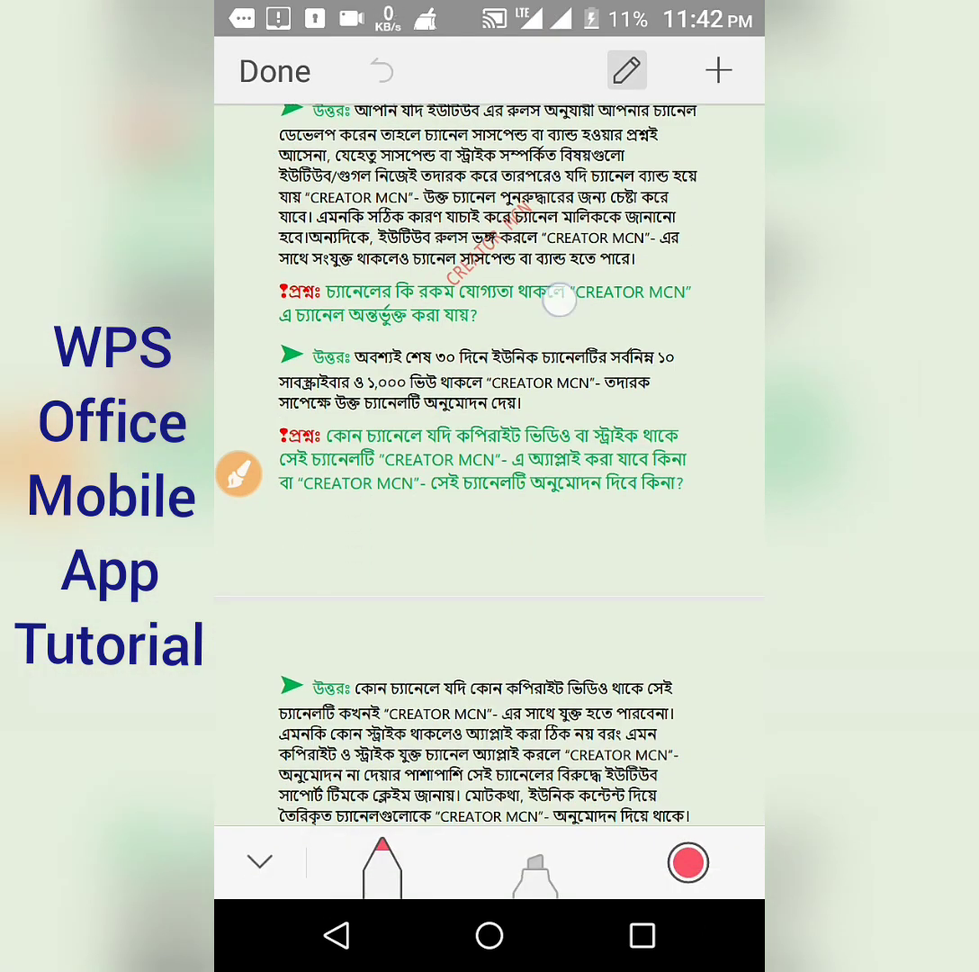
{"action": "left_click_drag", "start_coordinate": [559, 302], "coordinate": [461, 366]}
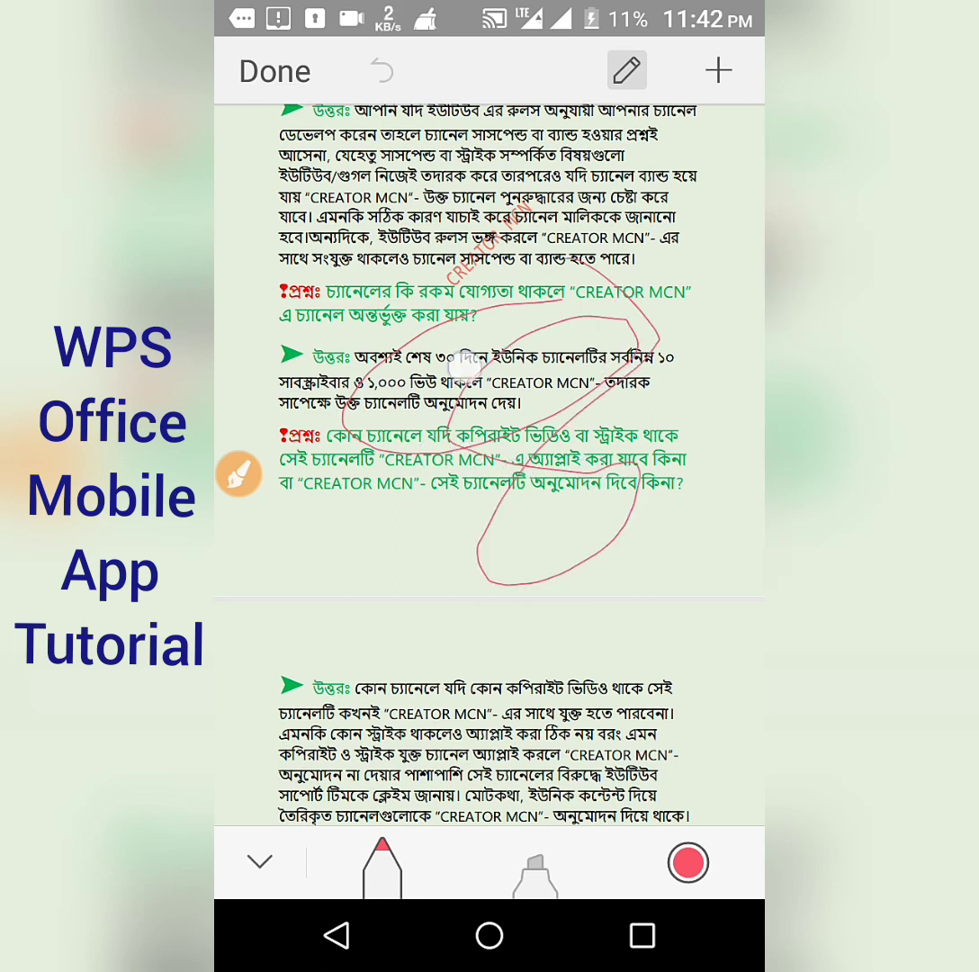
{"action": "left_click", "coordinate": [535, 868]}
{"action": "left_click_drag", "start_coordinate": [360, 688], "coordinate": [680, 688]}
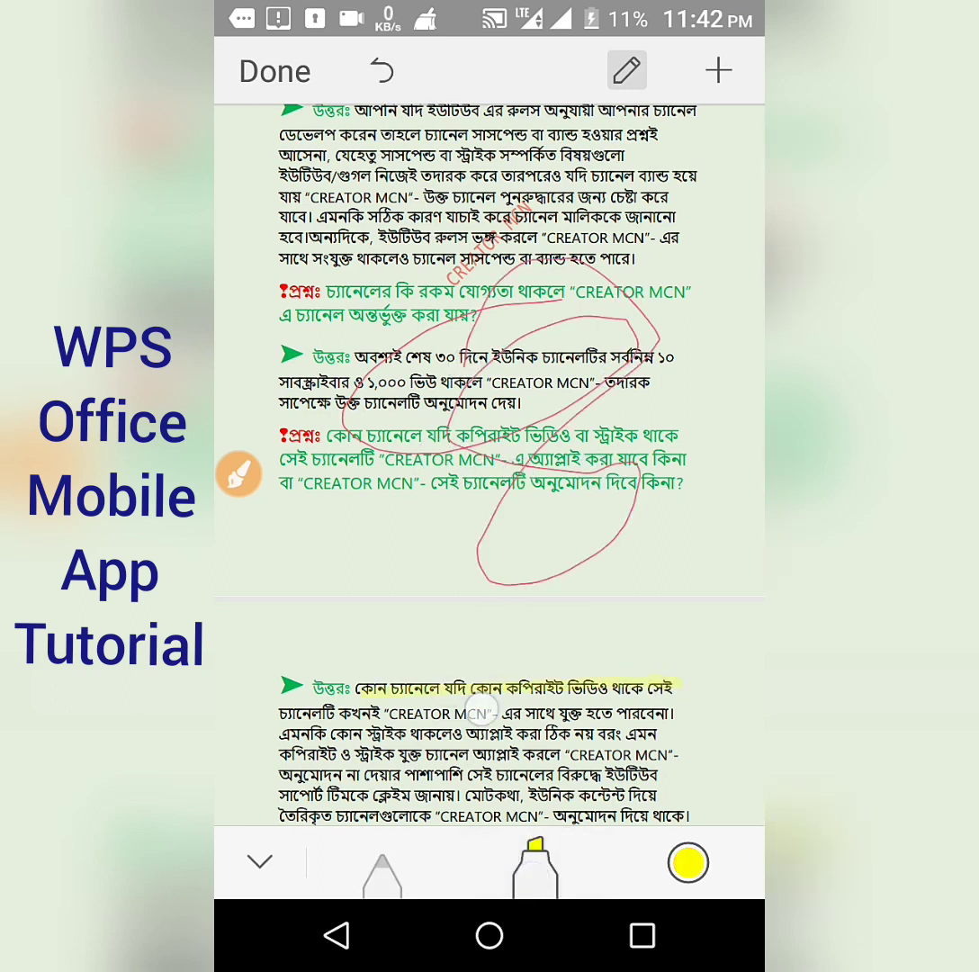
{"action": "left_click_drag", "start_coordinate": [483, 712], "coordinate": [576, 713]}
{"action": "left_click_drag", "start_coordinate": [378, 733], "coordinate": [657, 733]}
{"action": "left_click_drag", "start_coordinate": [315, 756], "coordinate": [540, 756]}
{"action": "left_click_drag", "start_coordinate": [387, 535], "coordinate": [677, 360]}
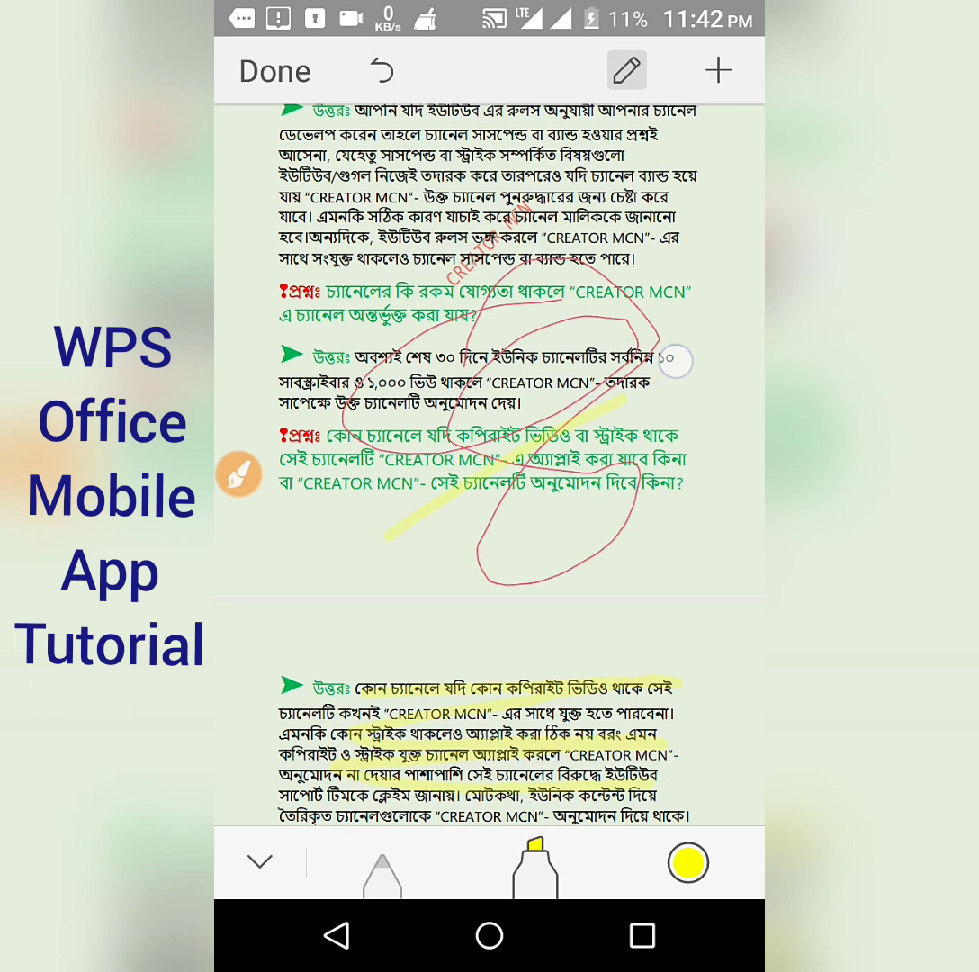
{"action": "left_click", "coordinate": [626, 71]}
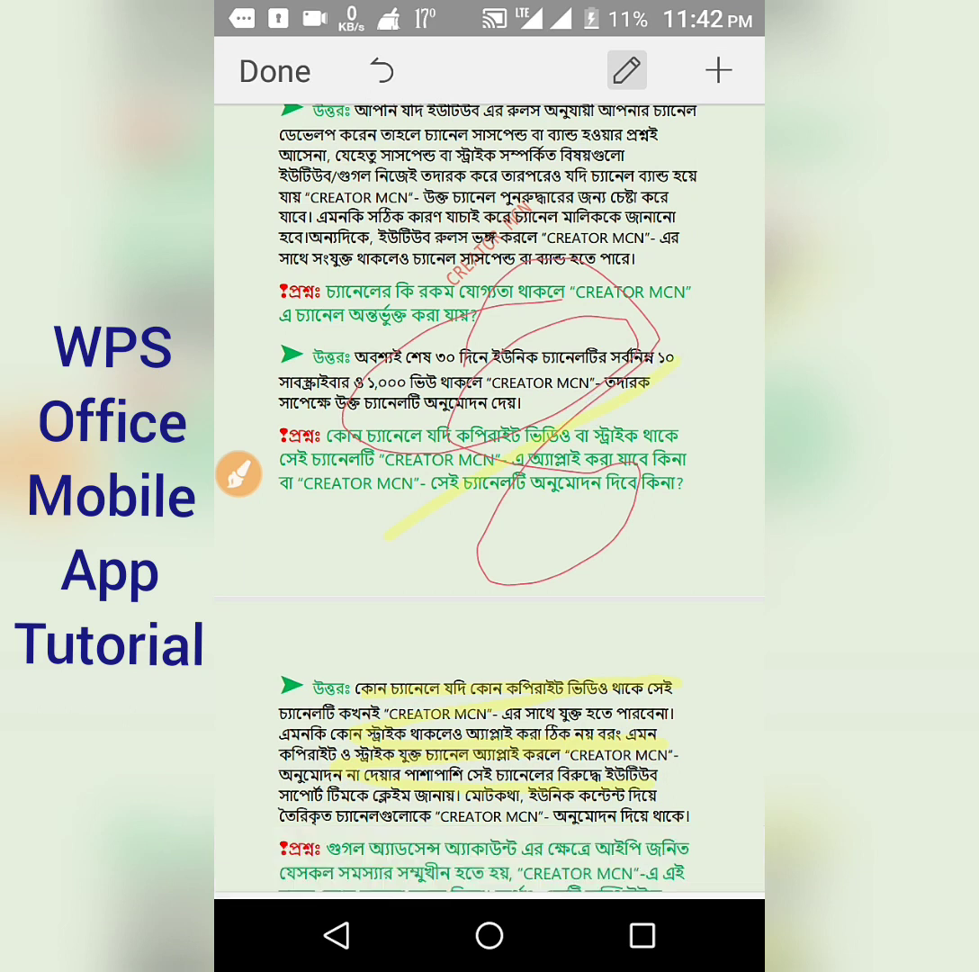
{"action": "left_click", "coordinate": [337, 936]}
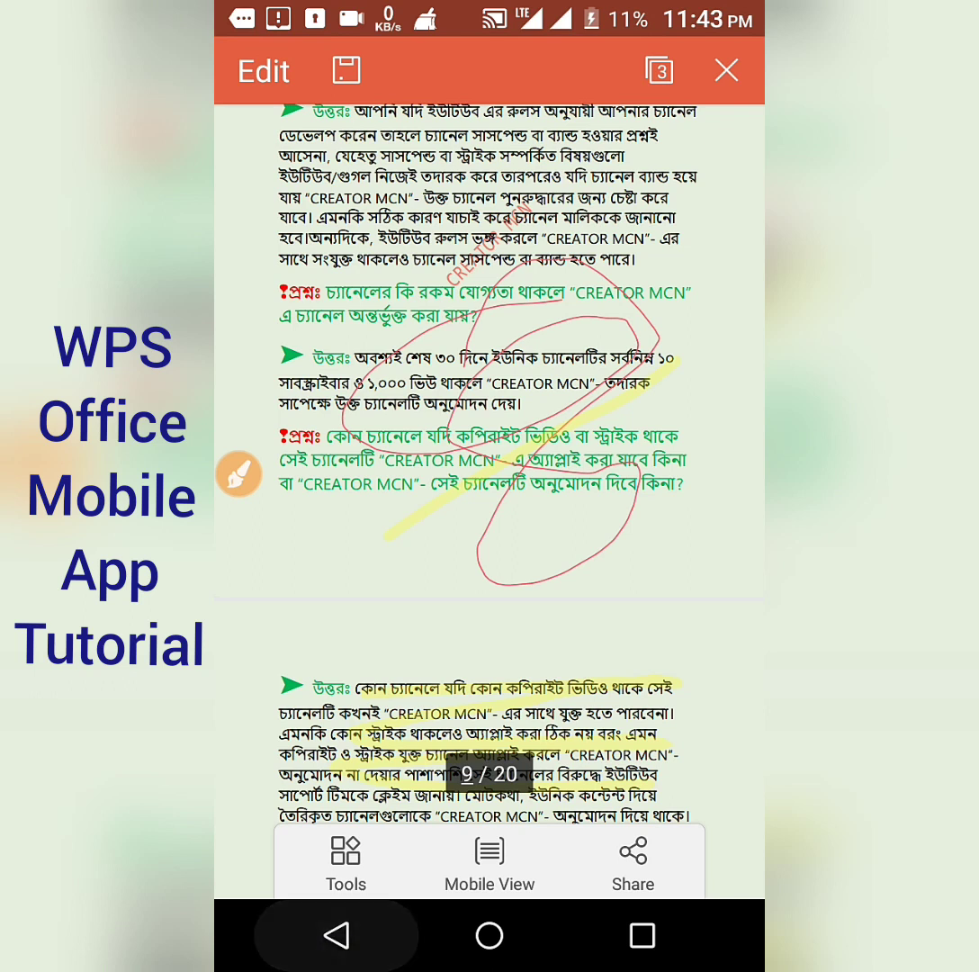
Close the Bengali PDF with Don't save and return to the Recent files list.
{"action": "left_click", "coordinate": [337, 936]}
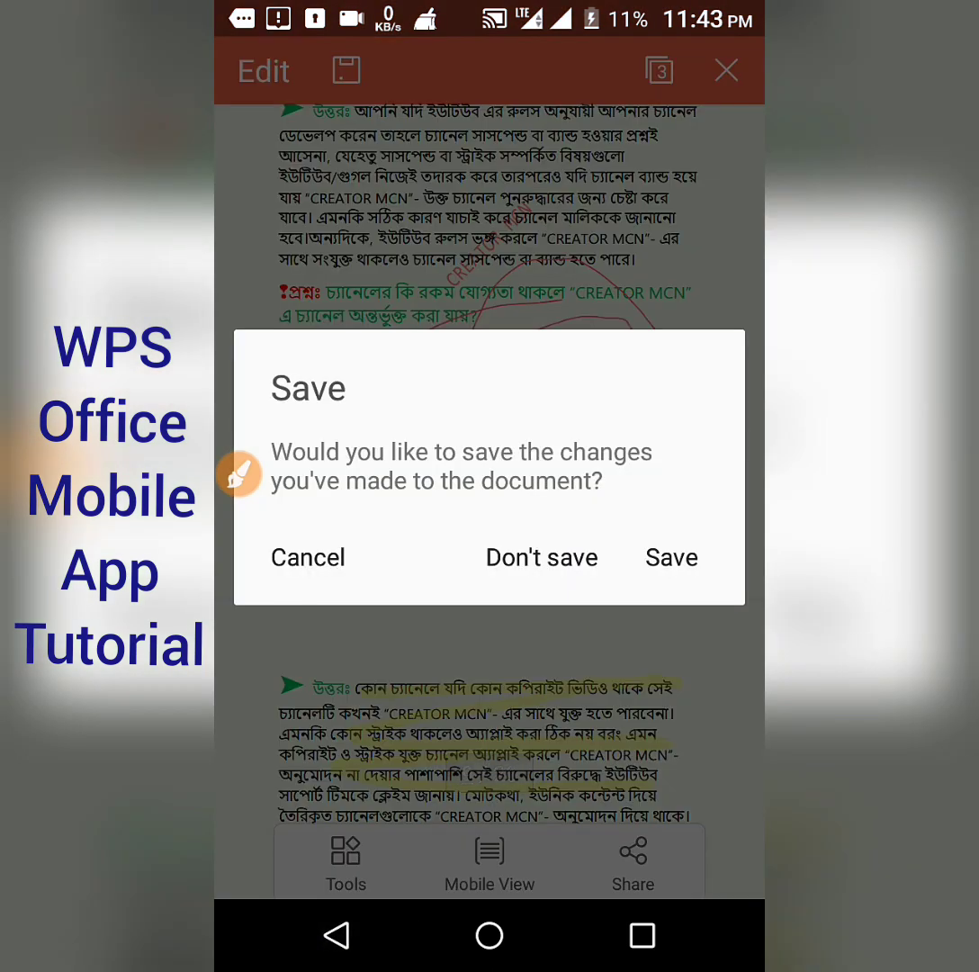
{"action": "left_click", "coordinate": [525, 557]}
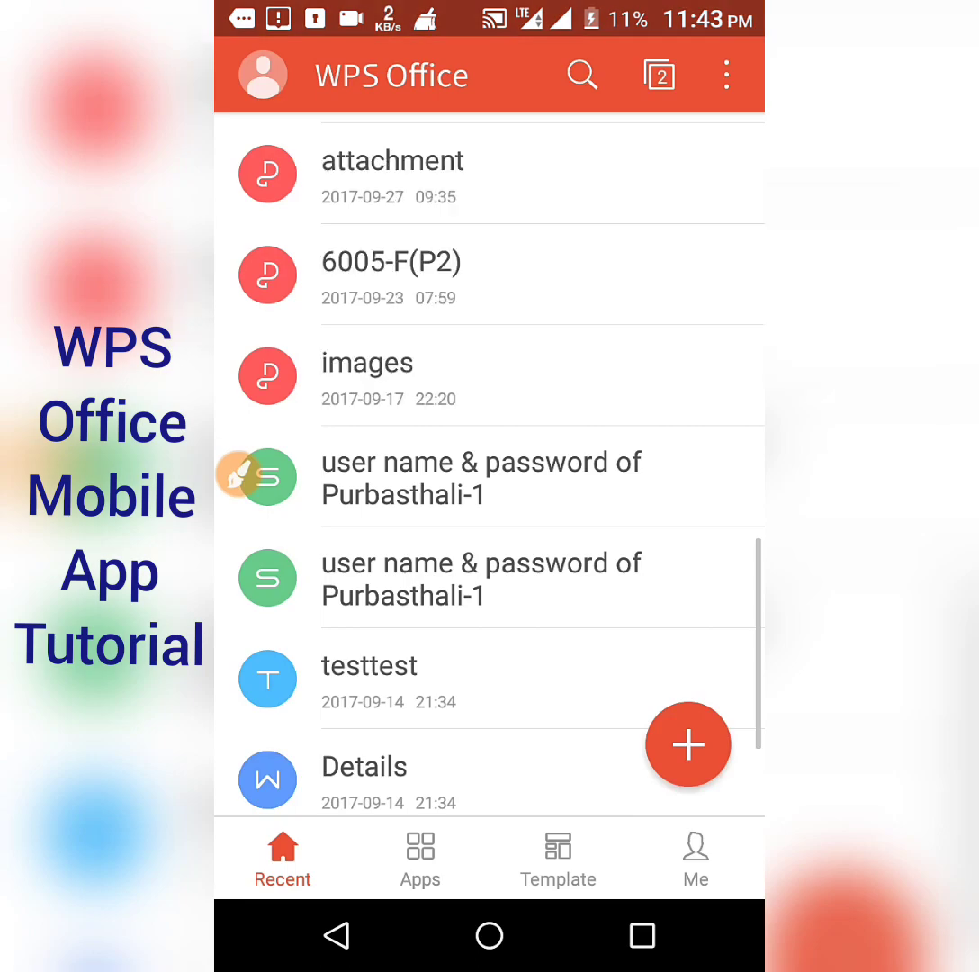
{"action": "left_click", "coordinate": [239, 474]}
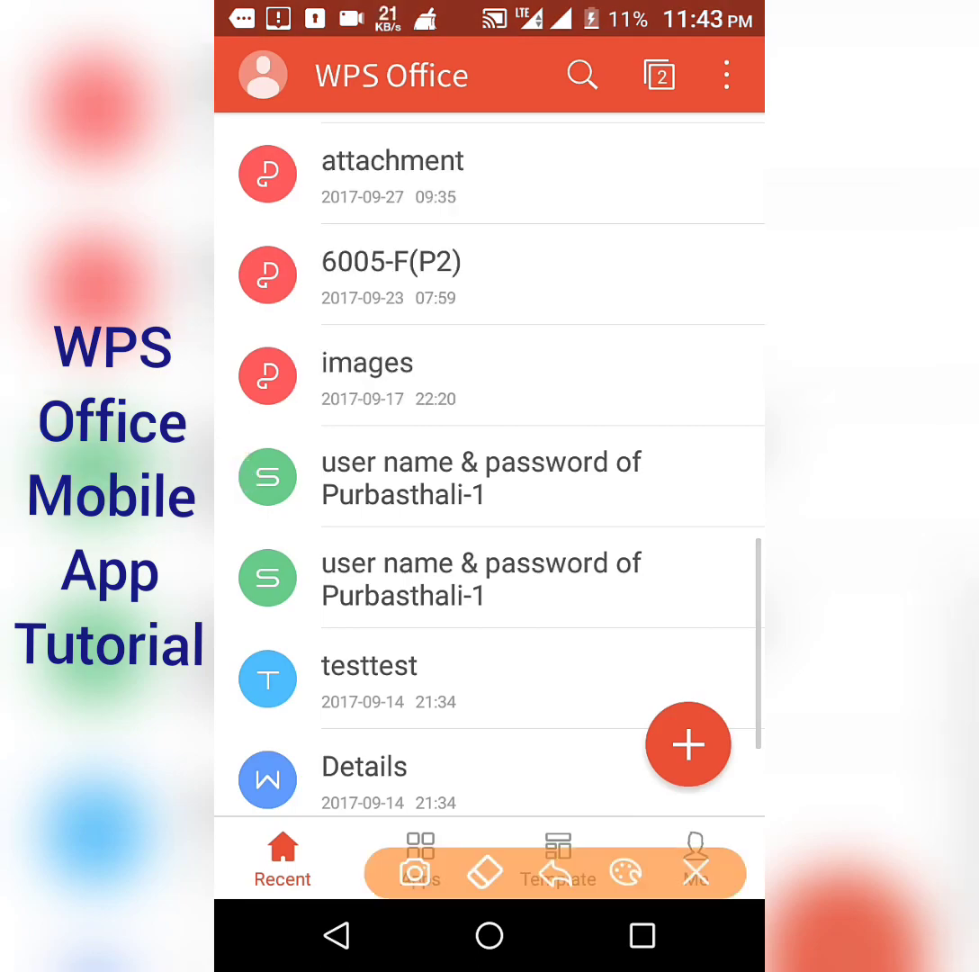
{"action": "mouse_move", "coordinate": [542, 140]}
{"action": "left_mouse_down"}
{"action": "mouse_move", "coordinate": [310, 162]}
{"action": "mouse_move", "coordinate": [543, 134]}
{"action": "left_mouse_up"}
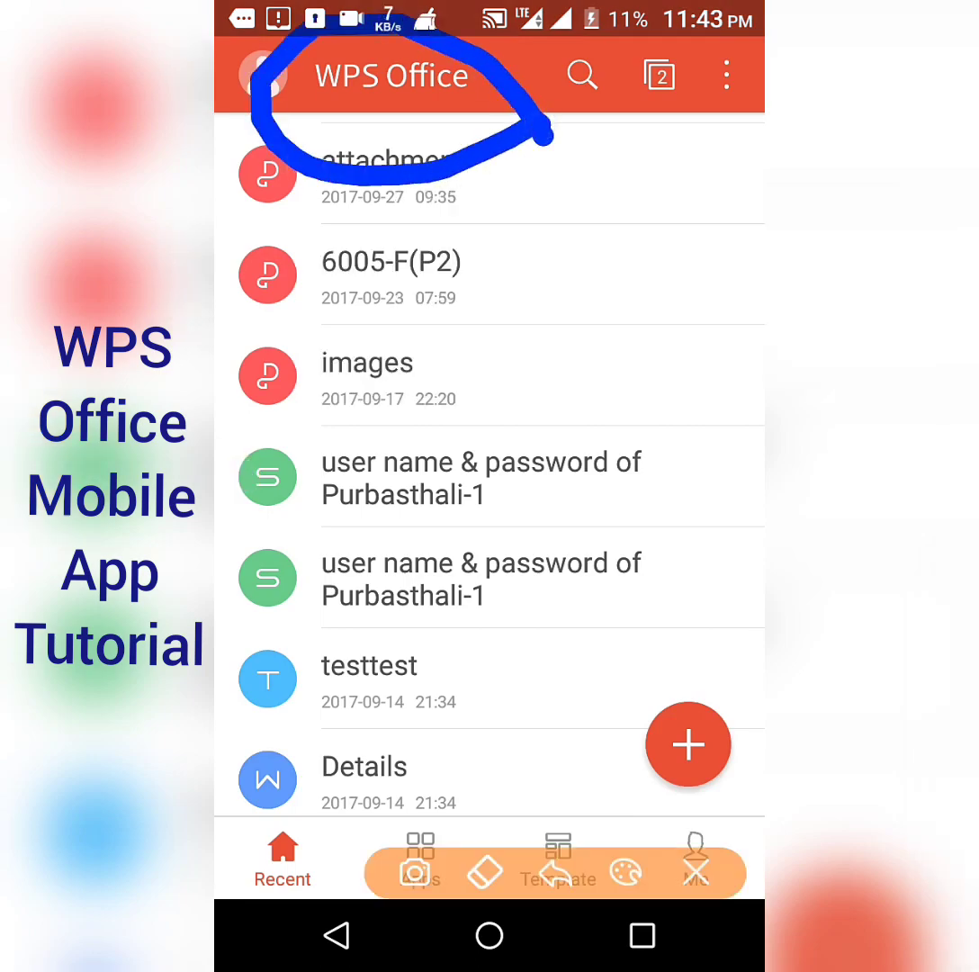
{"action": "left_click", "coordinate": [697, 873]}
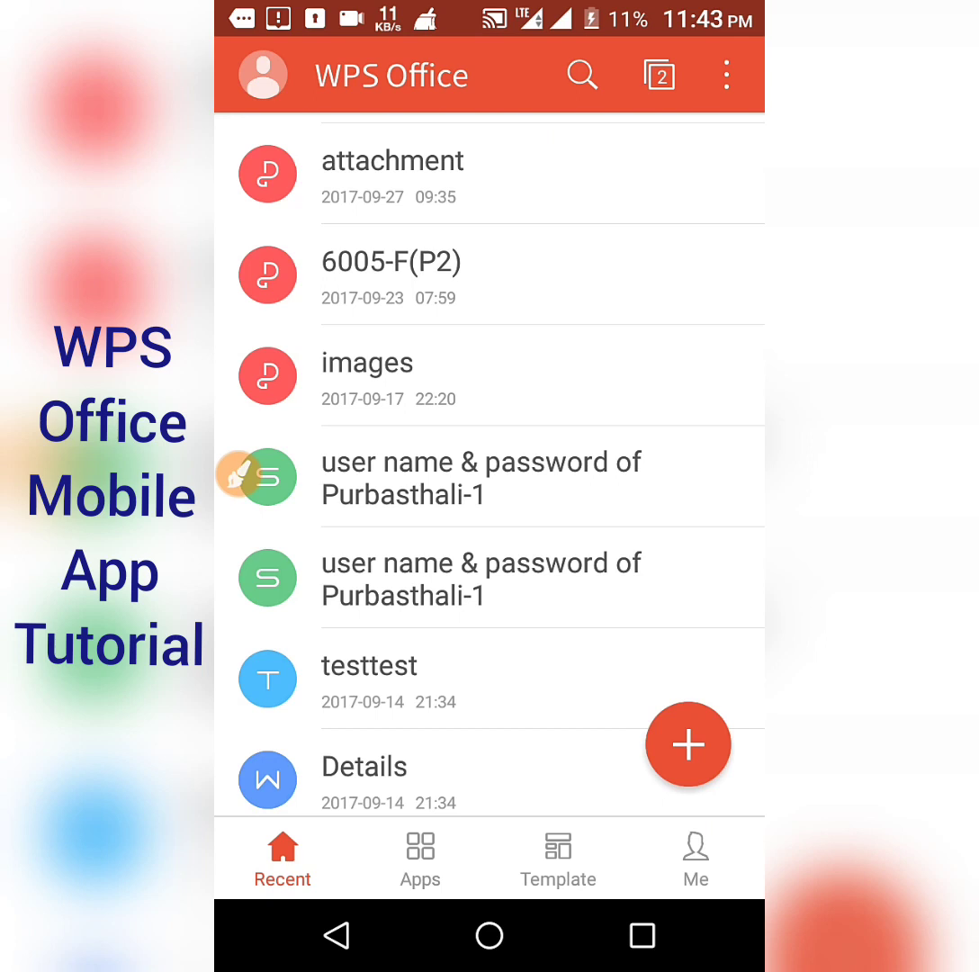
{"action": "scroll", "coordinate": [474, 652], "scroll_direction": "down", "scroll_amount": 3}
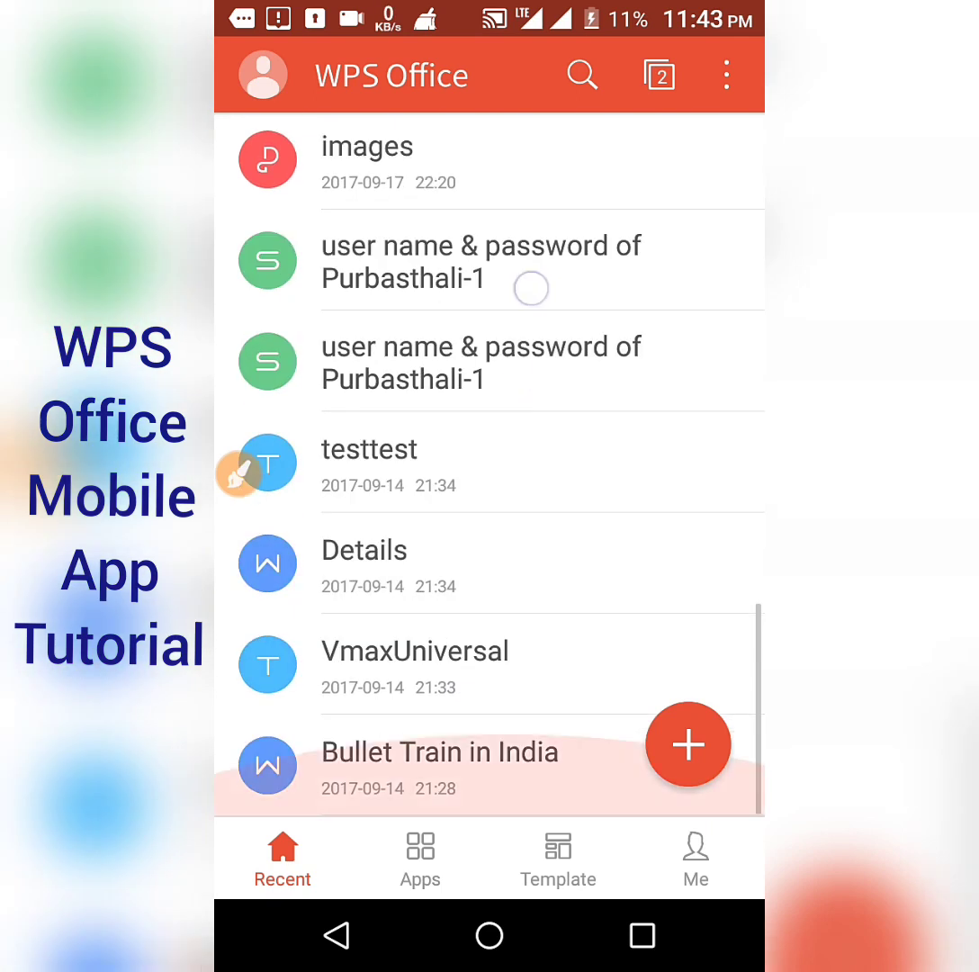
{"action": "scroll", "coordinate": [531, 284], "scroll_direction": "up", "scroll_amount": 3}
{"action": "scroll", "coordinate": [493, 494], "scroll_direction": "up", "scroll_amount": 5}
{"action": "scroll", "coordinate": [486, 540], "scroll_direction": "up", "scroll_amount": 2}
{"action": "scroll", "coordinate": [486, 661], "scroll_direction": "up", "scroll_amount": 3}
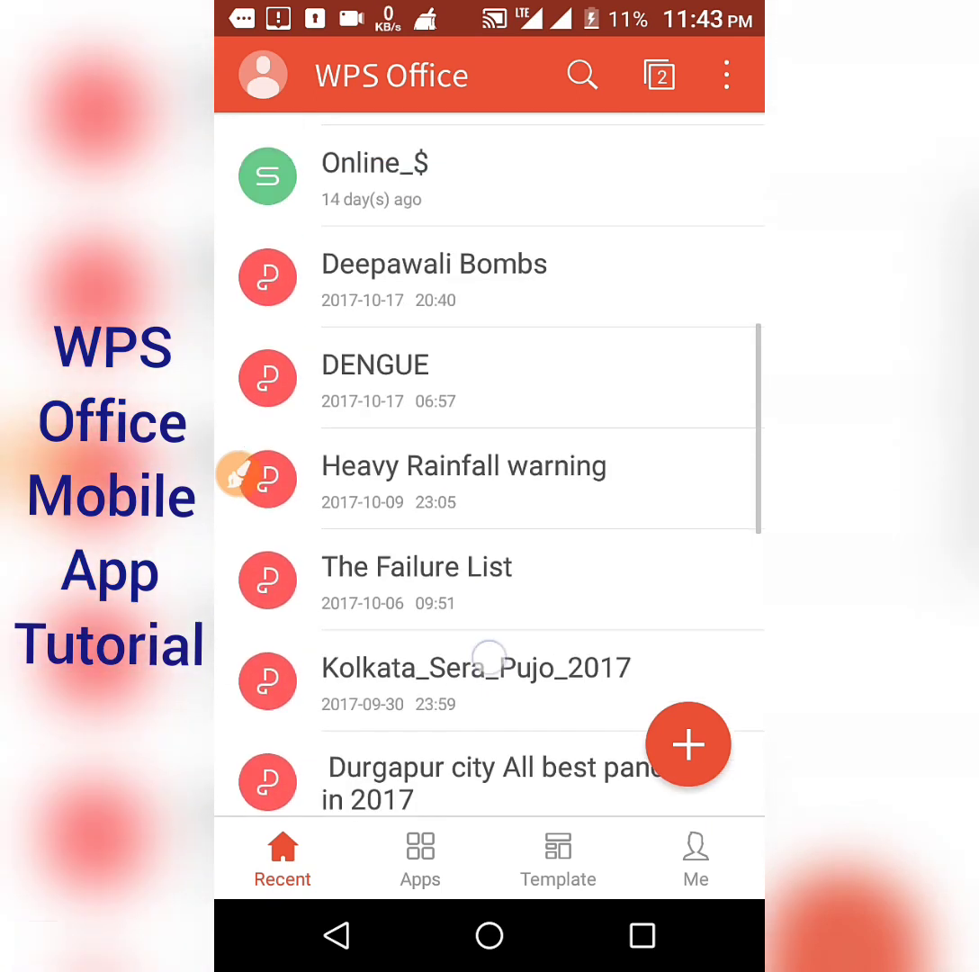
{"action": "scroll", "coordinate": [484, 369], "scroll_direction": "up", "scroll_amount": 5}
{"action": "scroll", "coordinate": [484, 369], "scroll_direction": "up", "scroll_amount": 5}
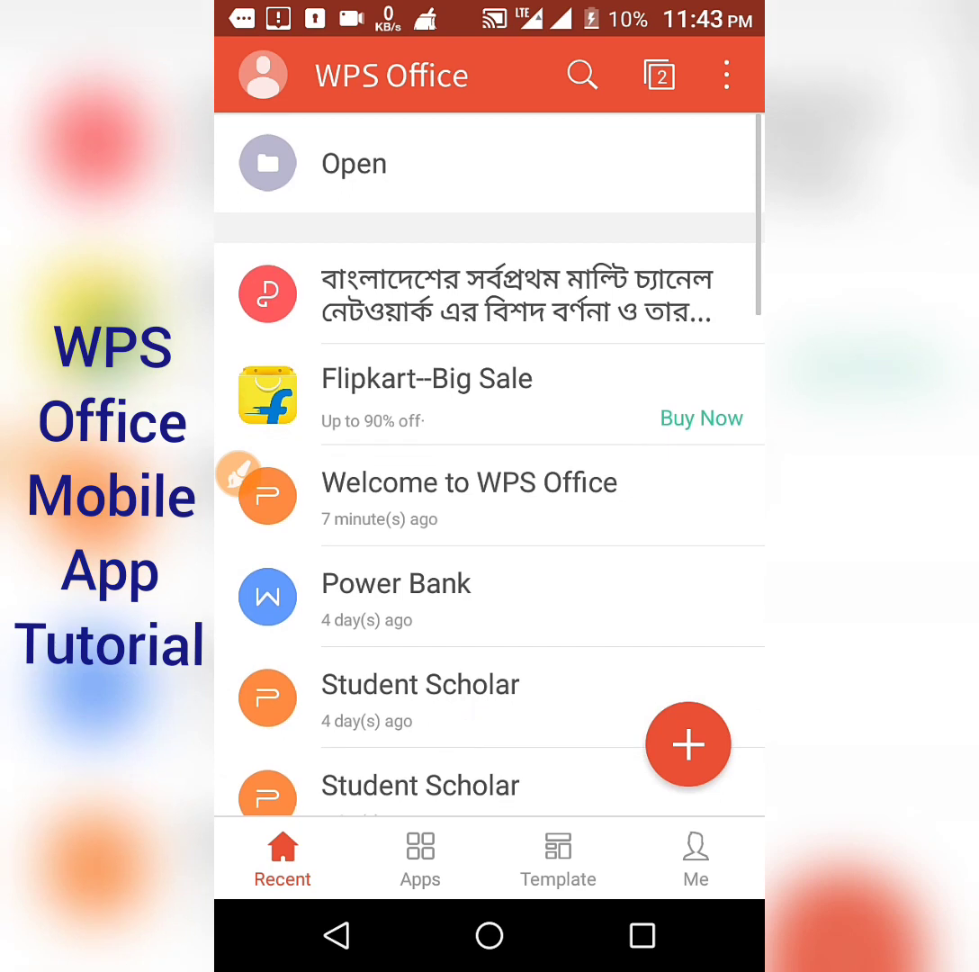
{"action": "scroll", "coordinate": [538, 382], "scroll_direction": "down", "scroll_amount": 3}
{"action": "scroll", "coordinate": [537, 383], "scroll_direction": "down", "scroll_amount": 3}
{"action": "scroll", "coordinate": [480, 681], "scroll_direction": "down", "scroll_amount": 5}
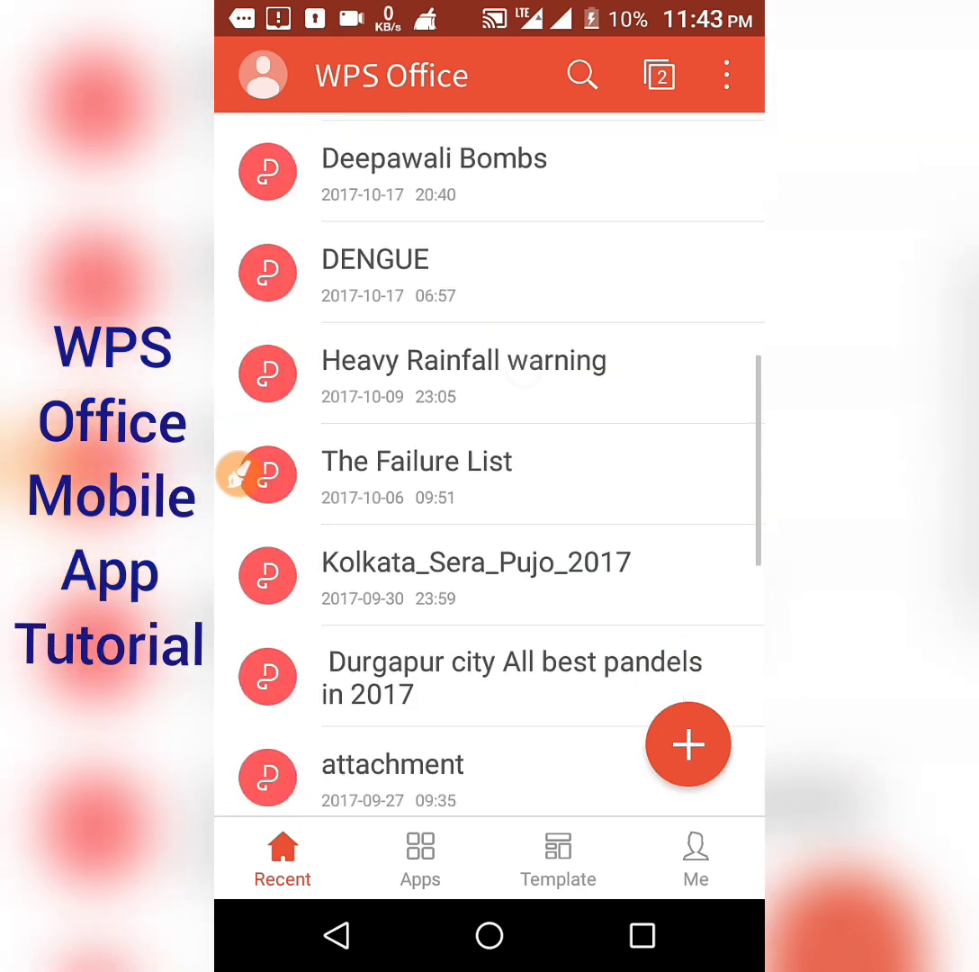
{"action": "scroll", "coordinate": [494, 423], "scroll_direction": "down", "scroll_amount": 3}
{"action": "scroll", "coordinate": [494, 423], "scroll_direction": "down", "scroll_amount": 3}
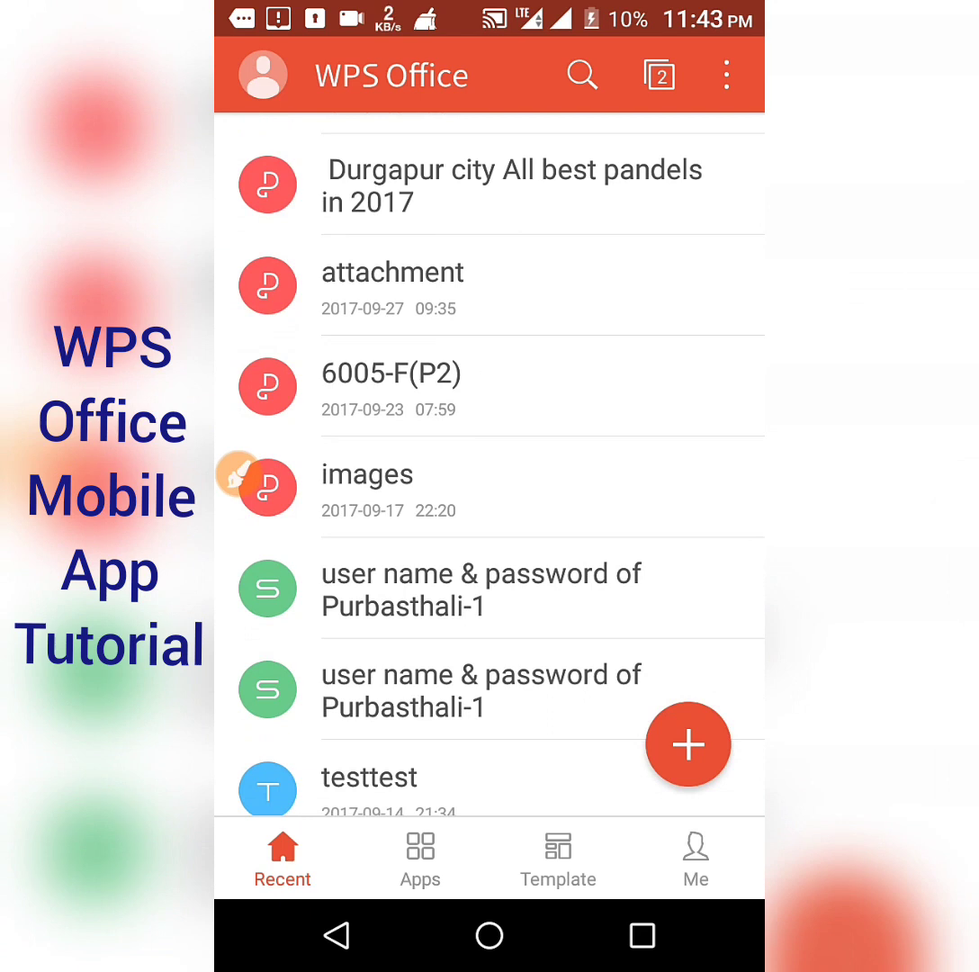
{"action": "scroll", "coordinate": [443, 307], "scroll_direction": "up", "scroll_amount": 10}
{"action": "scroll", "coordinate": [656, 764], "scroll_direction": "down", "scroll_amount": 3}
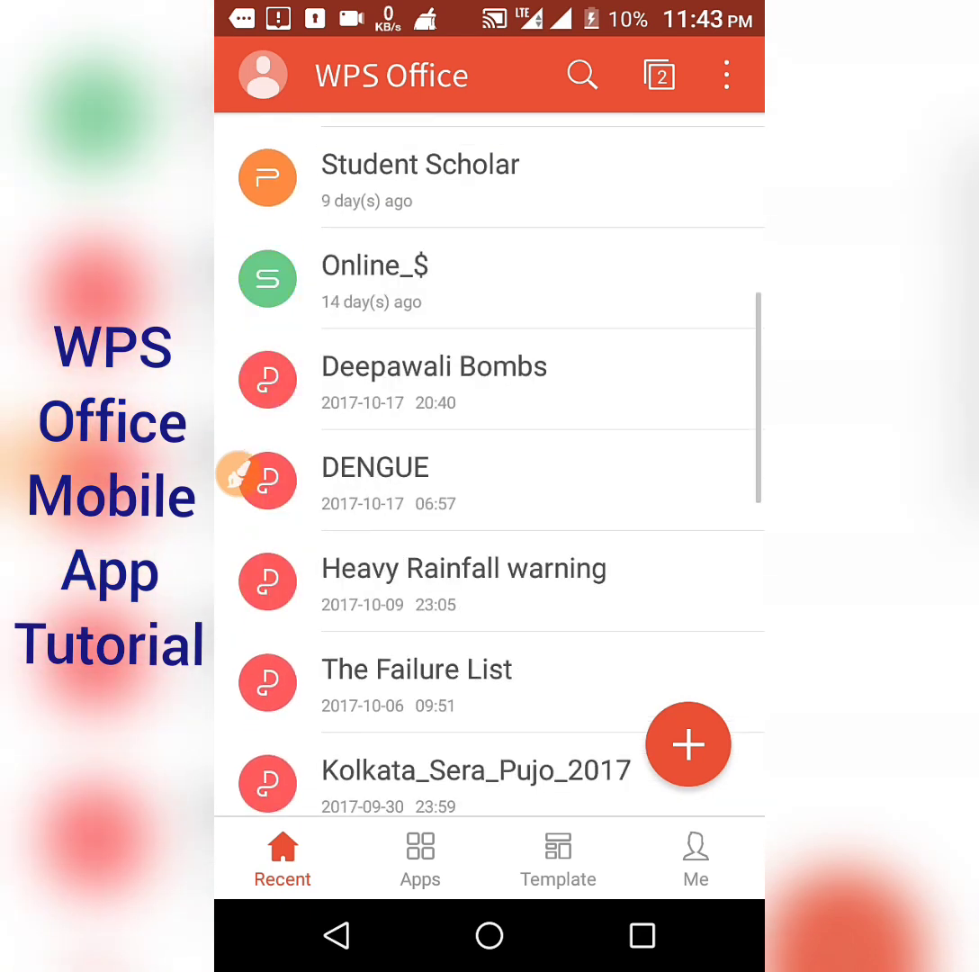
{"action": "scroll", "coordinate": [238, 475], "scroll_direction": "down", "scroll_amount": 10}
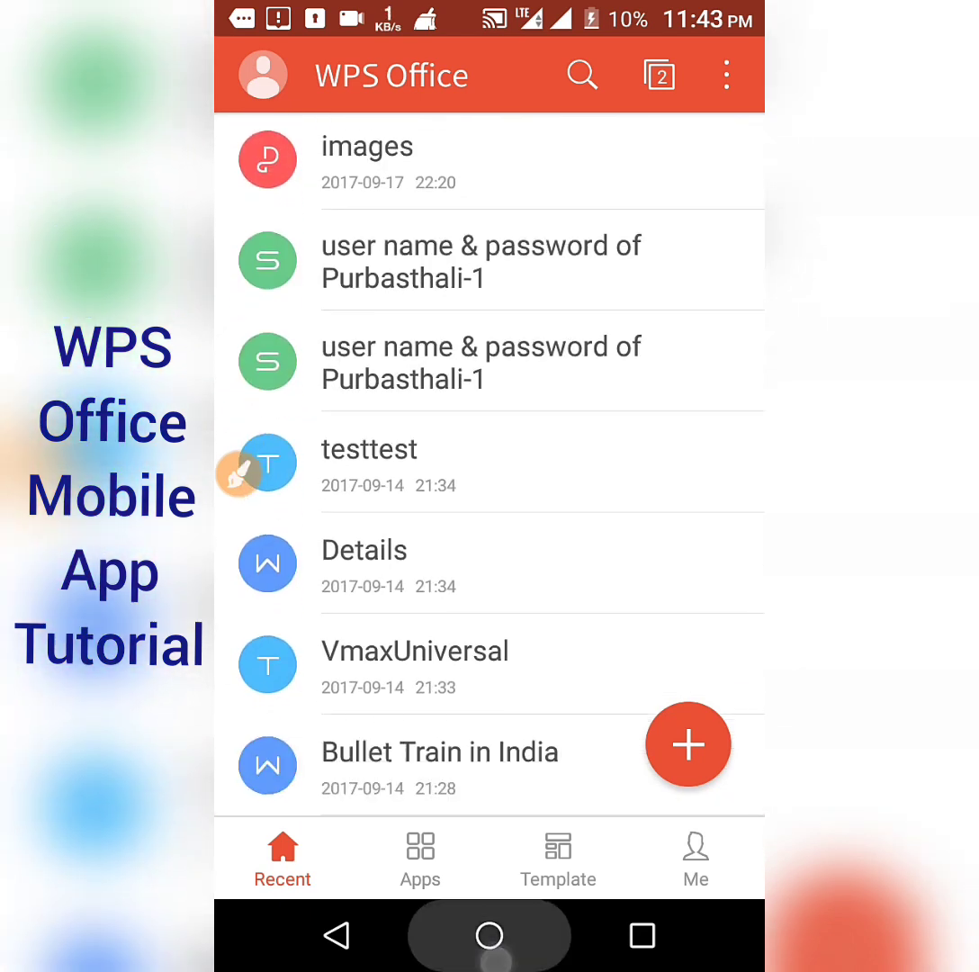